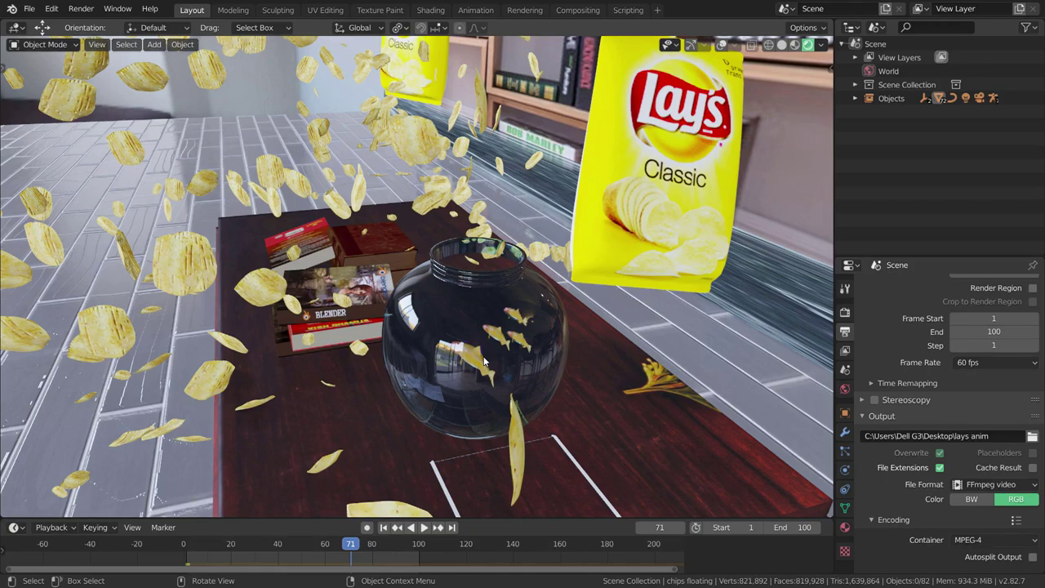
Step: Create a new empty scene, Scene.001, and switch the viewport to Solid shading
{"action": "mouse_move", "coordinate": [492, 336]}
{"action": "middle_mouse_down"}
{"action": "mouse_move", "coordinate": [692, 317]}
{"action": "mouse_move", "coordinate": [612, 315]}
{"action": "middle_mouse_up"}
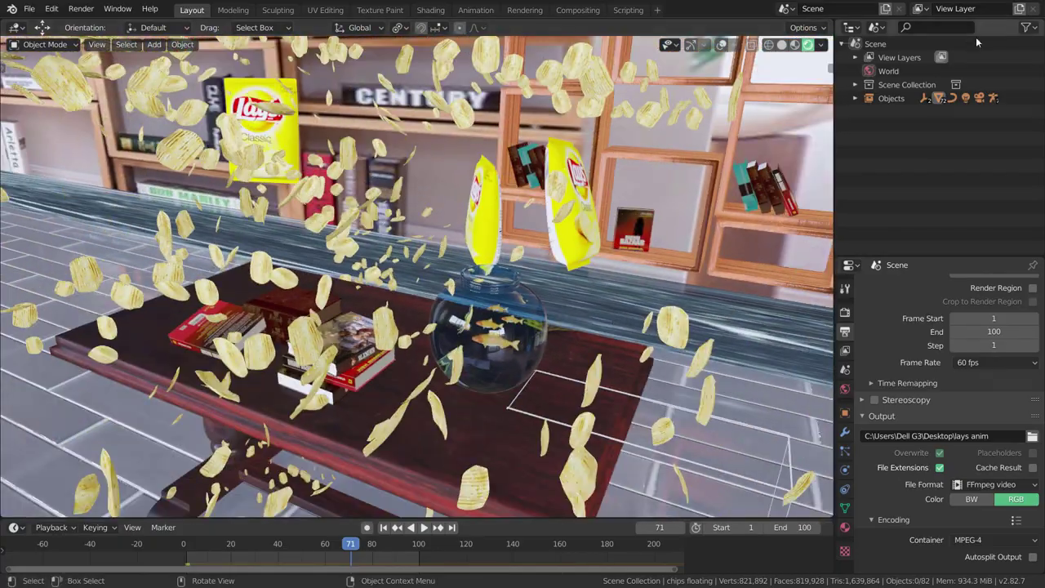
{"action": "left_click", "coordinate": [885, 12]}
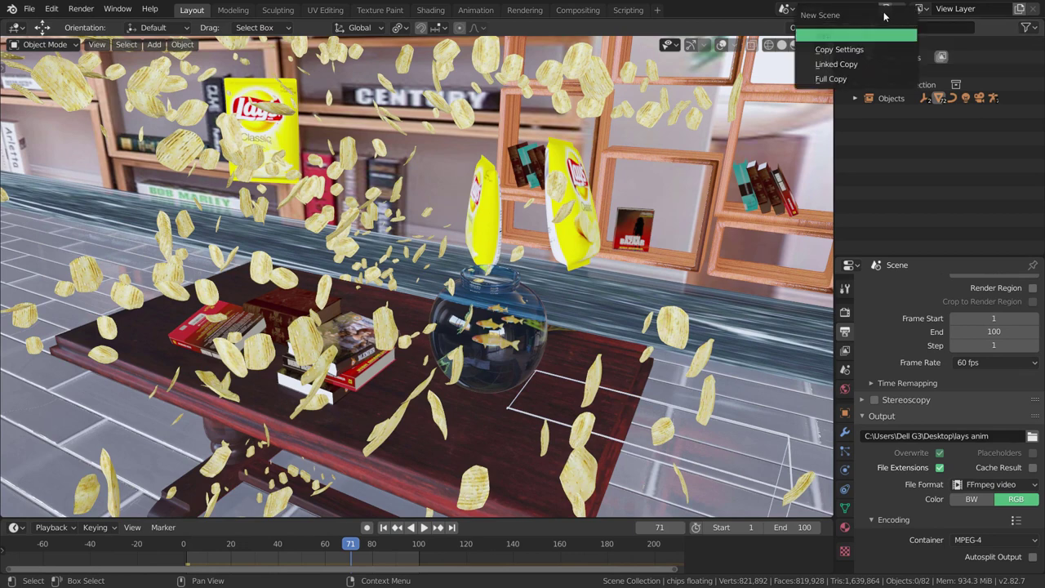
{"action": "left_click", "coordinate": [848, 34]}
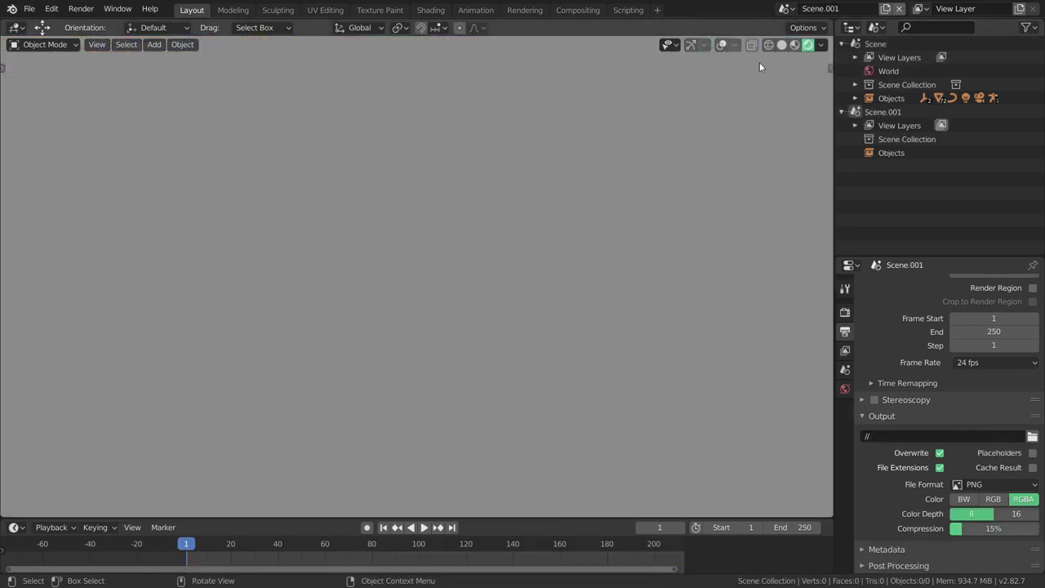
{"action": "left_click", "coordinate": [781, 45]}
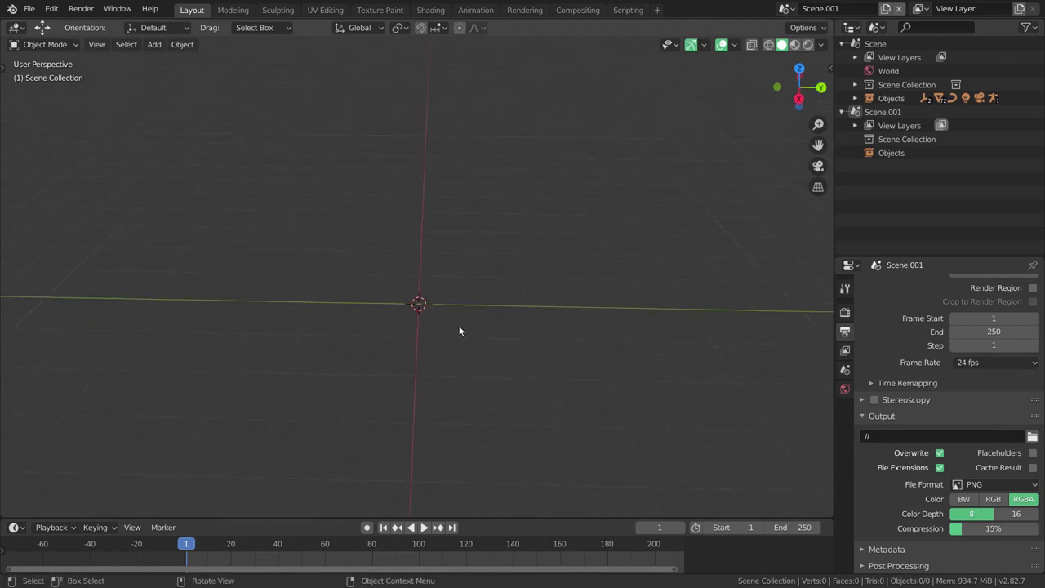
{"action": "middle_click_drag", "start_coordinate": [463, 330], "coordinate": [469, 332]}
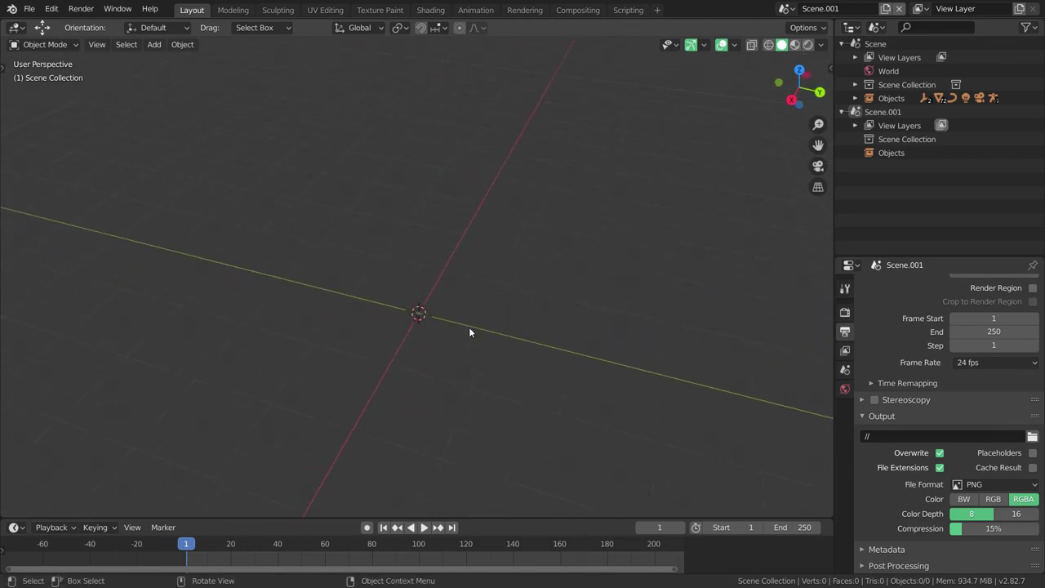
{"action": "mouse_move", "coordinate": [471, 332]}
{"action": "middle_mouse_down"}
{"action": "mouse_move", "coordinate": [465, 352]}
{"action": "mouse_move", "coordinate": [503, 319]}
{"action": "mouse_move", "coordinate": [490, 344]}
{"action": "middle_mouse_up"}
Step: Add a 2 m cube at the origin and enter Edit Mode on it
{"action": "key", "text": "shift+a"}
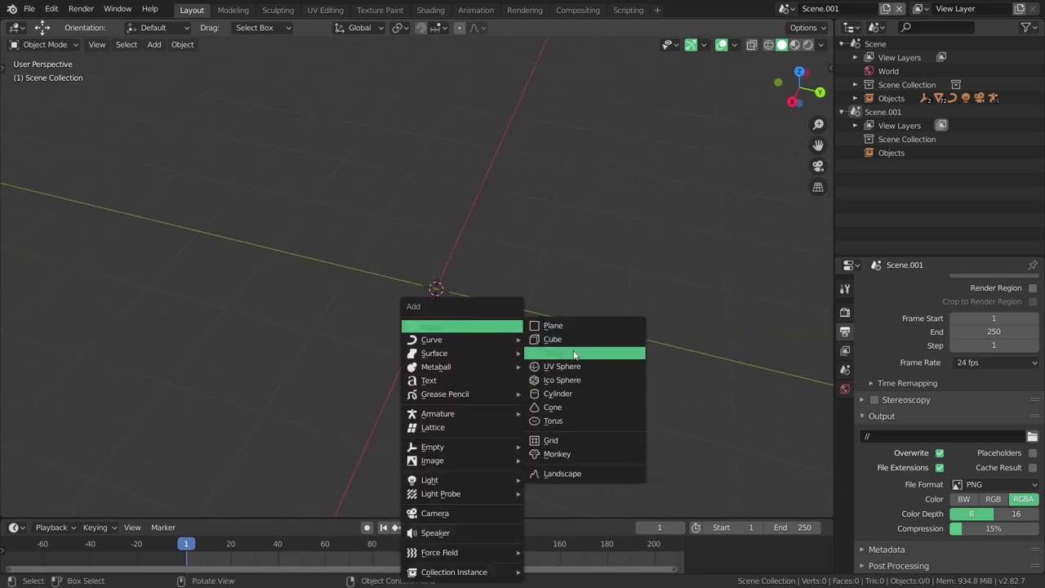
{"action": "left_click", "coordinate": [574, 339]}
{"action": "mouse_move", "coordinate": [548, 346]}
{"action": "middle_mouse_down"}
{"action": "mouse_move", "coordinate": [546, 303]}
{"action": "mouse_move", "coordinate": [498, 325]}
{"action": "mouse_move", "coordinate": [497, 296]}
{"action": "mouse_move", "coordinate": [513, 321]}
{"action": "mouse_move", "coordinate": [481, 315]}
{"action": "mouse_move", "coordinate": [534, 306]}
{"action": "mouse_move", "coordinate": [523, 303]}
{"action": "mouse_move", "coordinate": [511, 305]}
{"action": "mouse_move", "coordinate": [562, 313]}
{"action": "mouse_move", "coordinate": [539, 303]}
{"action": "middle_mouse_up"}
{"action": "key", "text": "Tab"}
{"action": "scroll", "coordinate": [531, 306], "scroll_direction": "up", "scroll_amount": 2}
{"action": "scroll", "coordinate": [510, 297], "scroll_direction": "up", "scroll_amount": 2}
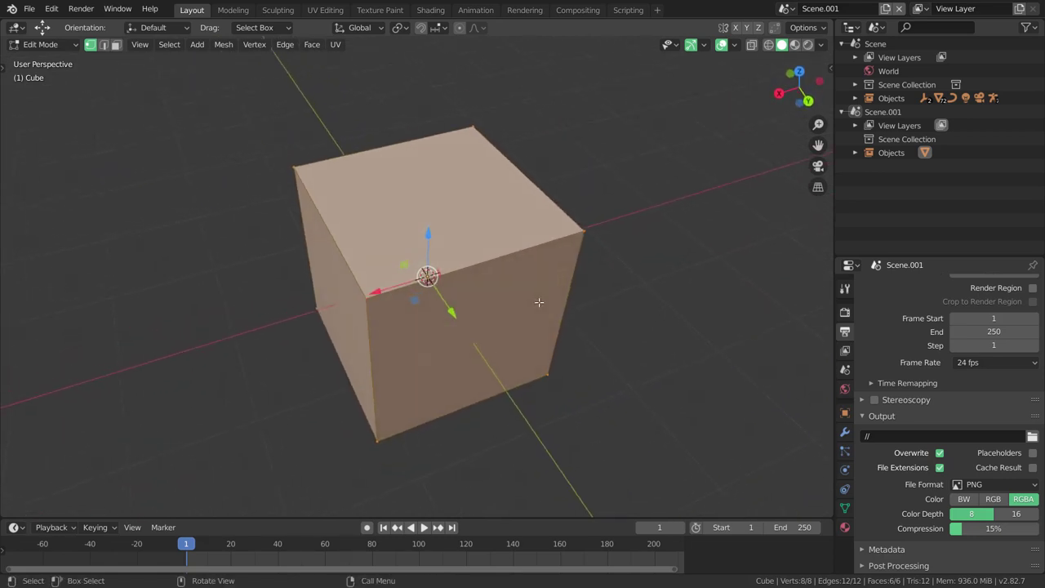
Step: With the Scale tool, squash the cube along X to 0.253
{"action": "mouse_move", "coordinate": [558, 348]}
{"action": "middle_mouse_down"}
{"action": "mouse_move", "coordinate": [569, 305]}
{"action": "mouse_move", "coordinate": [560, 319]}
{"action": "middle_mouse_up"}
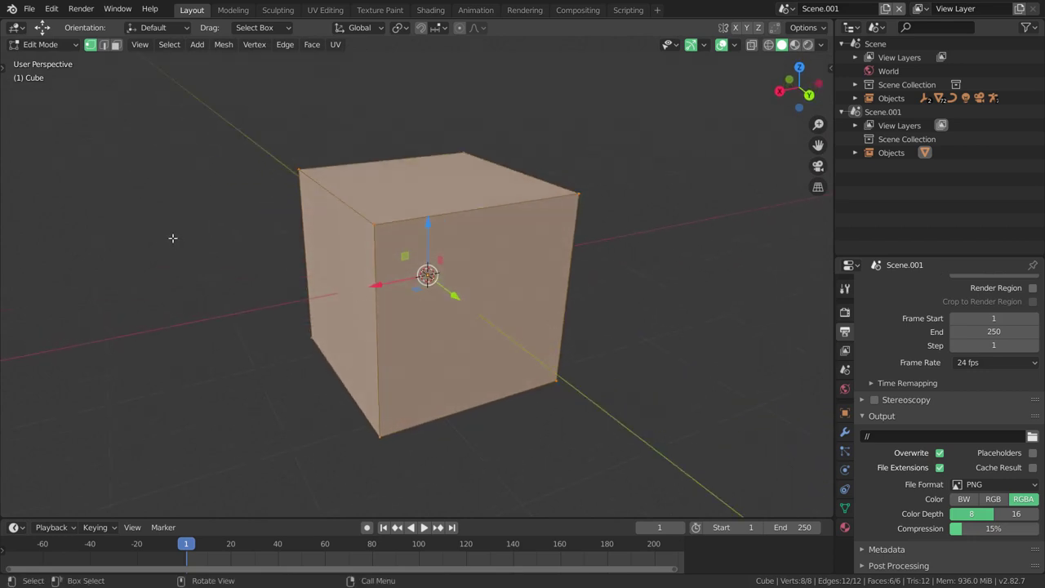
{"action": "key", "text": "t"}
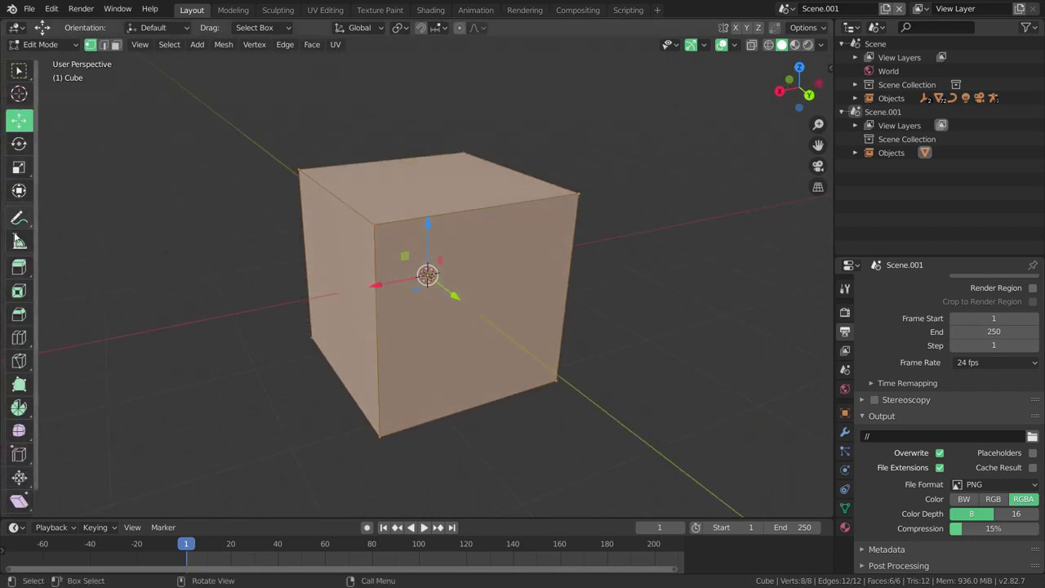
{"action": "left_click", "coordinate": [21, 167]}
{"action": "middle_click_drag", "start_coordinate": [380, 322], "coordinate": [392, 315]}
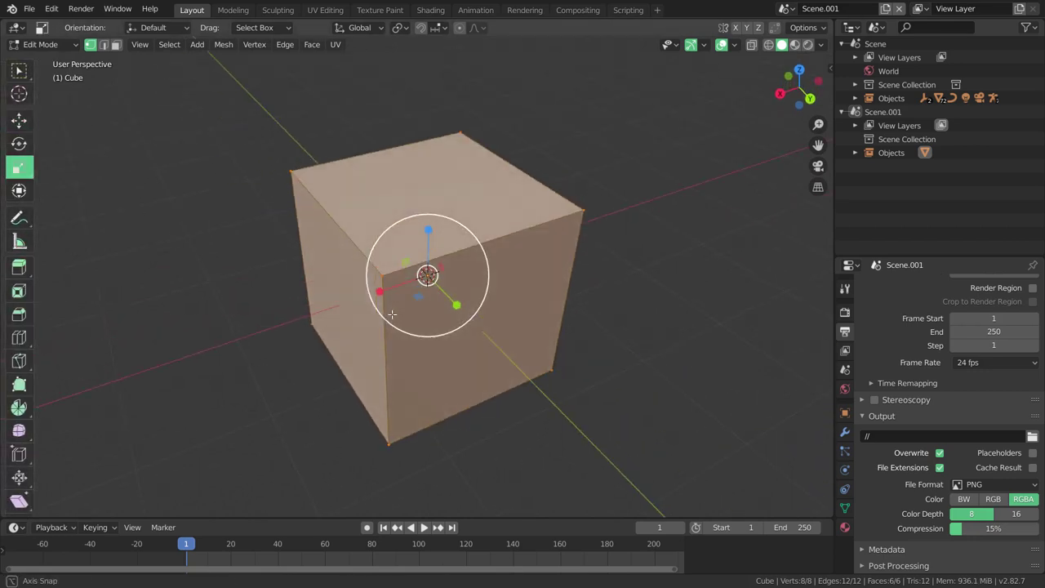
{"action": "left_click_drag", "start_coordinate": [380, 291], "coordinate": [421, 274]}
{"action": "mouse_move", "coordinate": [421, 274]}
{"action": "middle_mouse_down"}
{"action": "mouse_move", "coordinate": [586, 291]}
{"action": "mouse_move", "coordinate": [310, 309]}
{"action": "middle_mouse_up"}
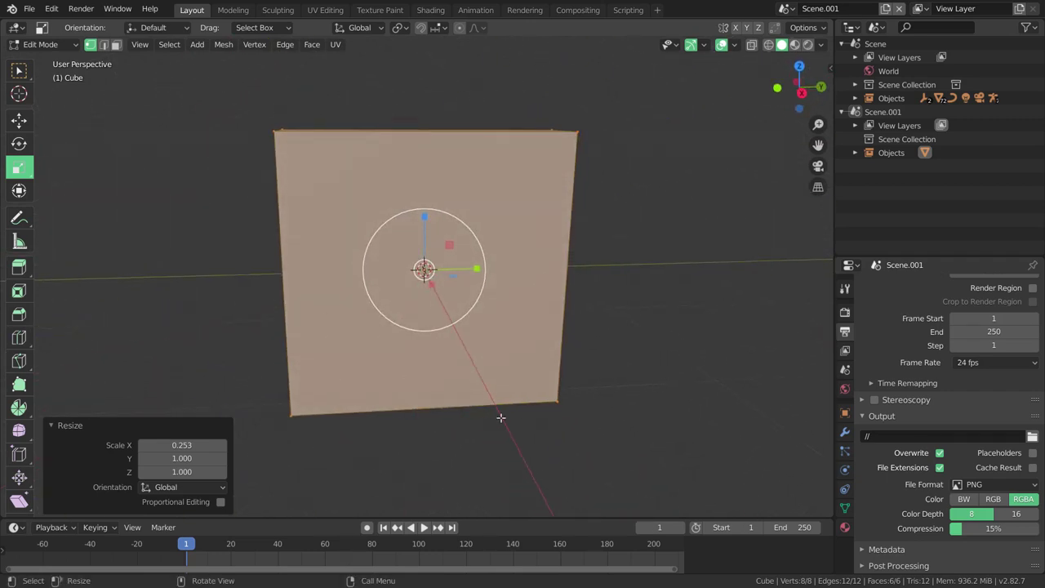
{"action": "scroll", "coordinate": [500, 417], "scroll_direction": "down", "scroll_amount": 2}
Step: Scale the slab uniformly to 0.918, then thinner along Y to 0.795
{"action": "mouse_move", "coordinate": [501, 429]}
{"action": "middle_mouse_down"}
{"action": "mouse_move", "coordinate": [487, 385]}
{"action": "mouse_move", "coordinate": [324, 346]}
{"action": "middle_mouse_up"}
{"action": "scroll", "coordinate": [520, 327], "scroll_direction": "up", "scroll_amount": 2}
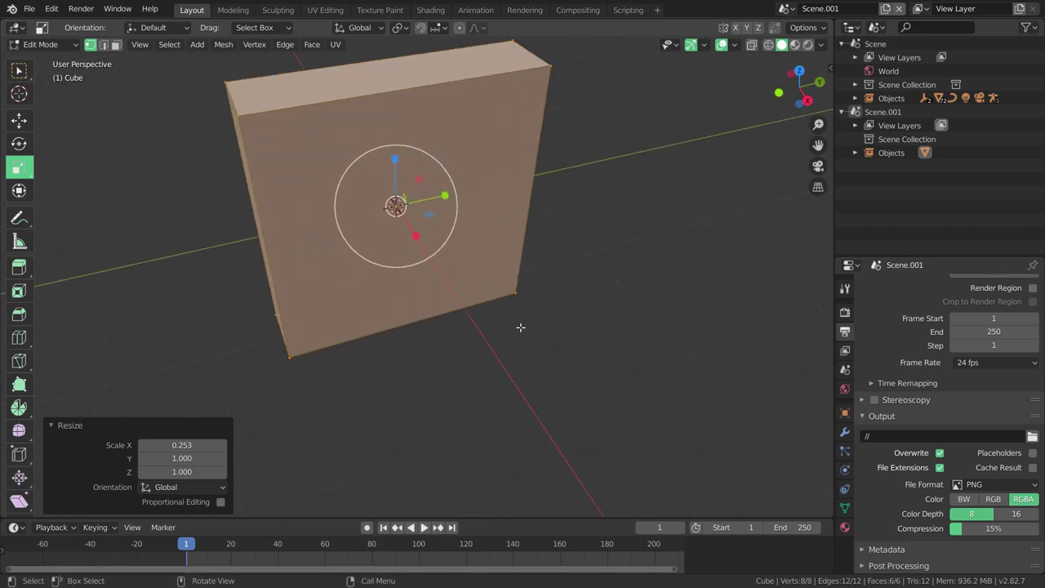
{"action": "middle_click_drag", "start_coordinate": [520, 327], "coordinate": [183, 229]}
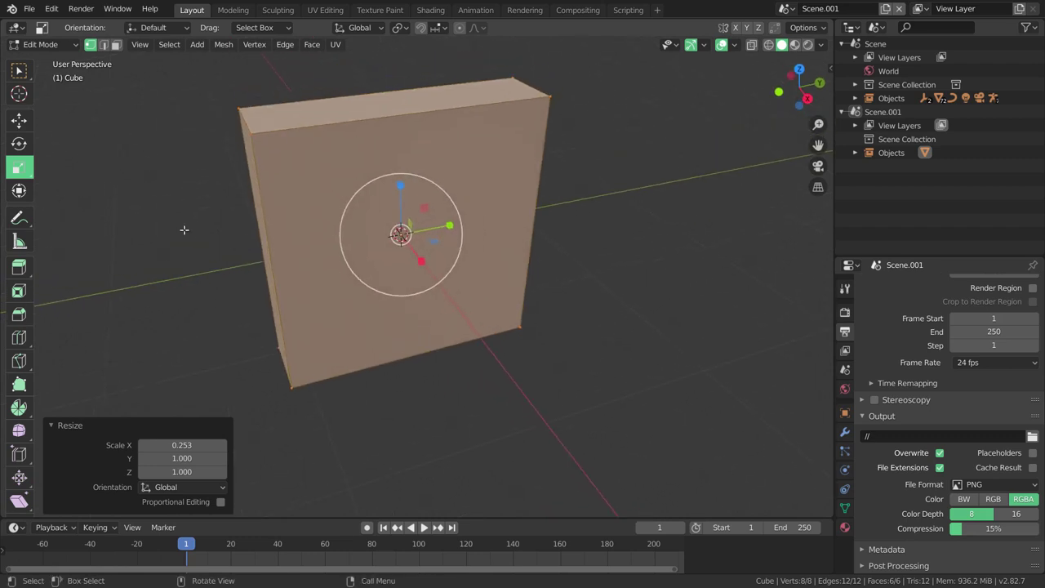
{"action": "key", "text": "s"}
{"action": "left_click", "coordinate": [457, 231]}
{"action": "scroll", "coordinate": [482, 276], "scroll_direction": "up", "scroll_amount": 3}
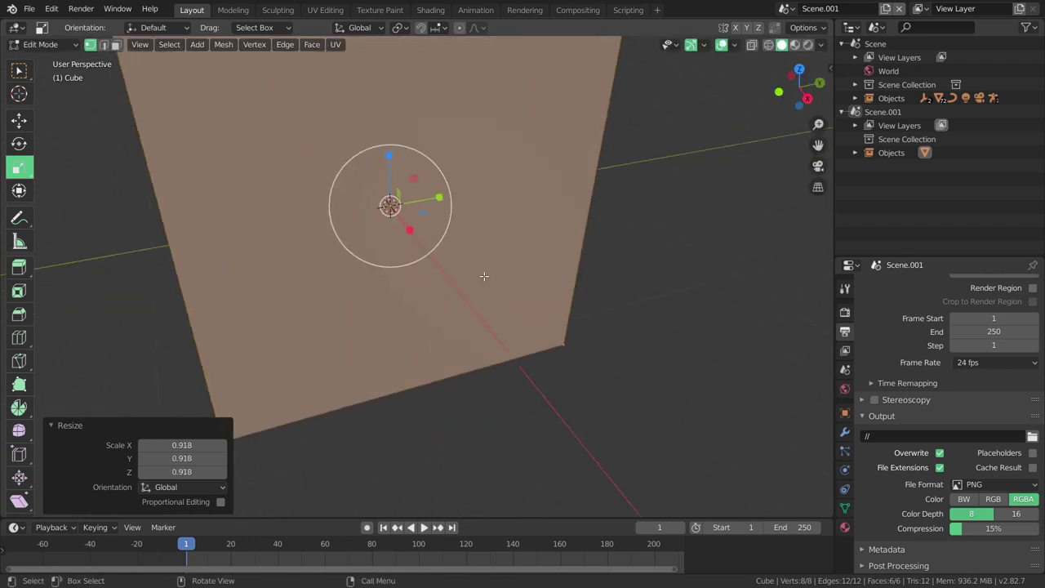
{"action": "mouse_move", "coordinate": [484, 276]}
{"action": "middle_mouse_down"}
{"action": "mouse_move", "coordinate": [534, 282]}
{"action": "mouse_move", "coordinate": [518, 226]}
{"action": "mouse_move", "coordinate": [437, 197]}
{"action": "middle_mouse_up"}
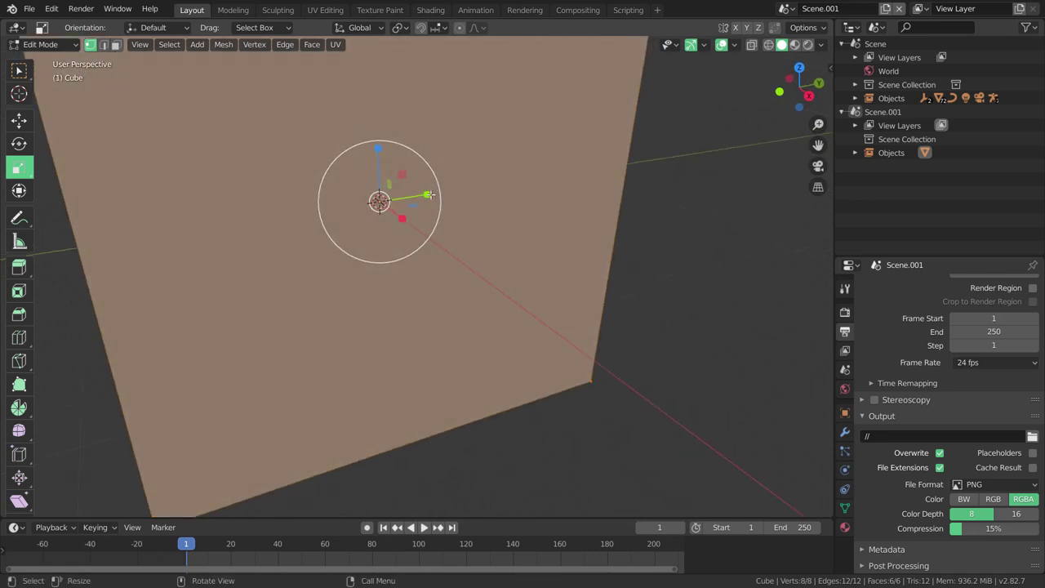
{"action": "left_click_drag", "start_coordinate": [426, 194], "coordinate": [419, 196]}
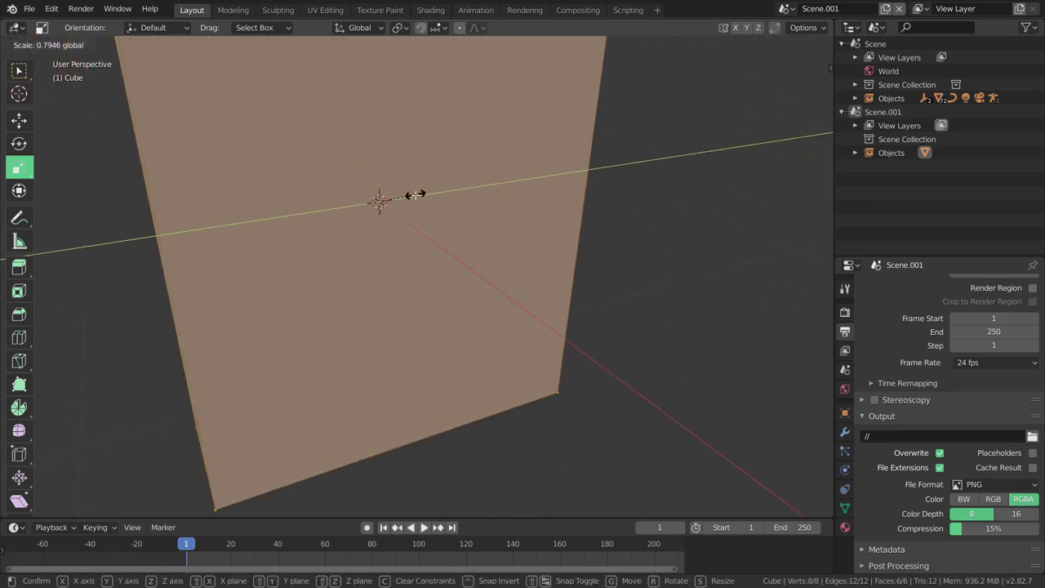
{"action": "scroll", "coordinate": [436, 295], "scroll_direction": "down", "scroll_amount": 3}
Step: Narrow the slab along X to 0.871
{"action": "mouse_move", "coordinate": [436, 295]}
{"action": "middle_mouse_down"}
{"action": "mouse_move", "coordinate": [373, 346]}
{"action": "mouse_move", "coordinate": [493, 272]}
{"action": "mouse_move", "coordinate": [389, 300]}
{"action": "middle_mouse_up"}
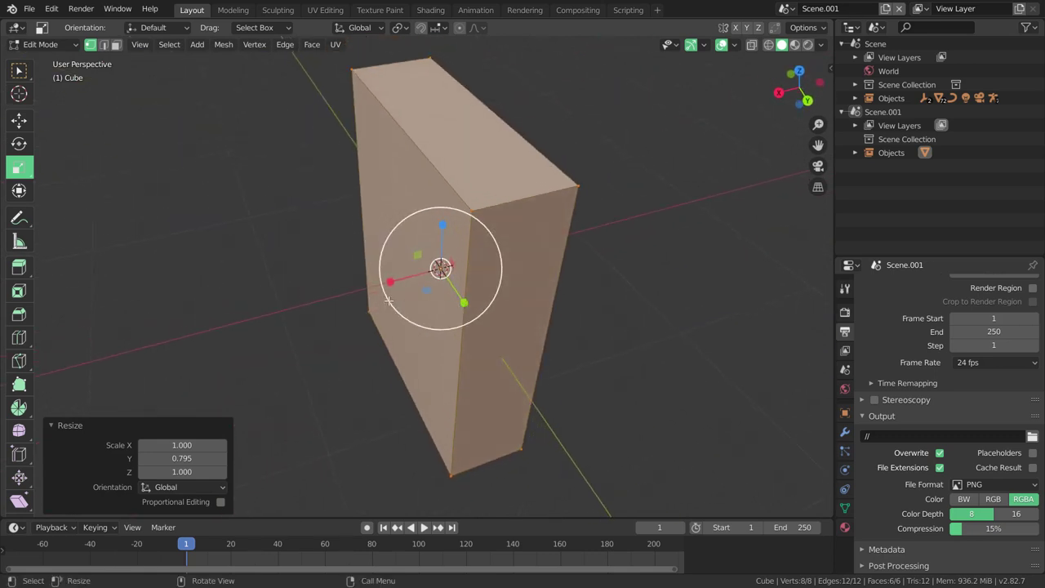
{"action": "key", "text": "s"}
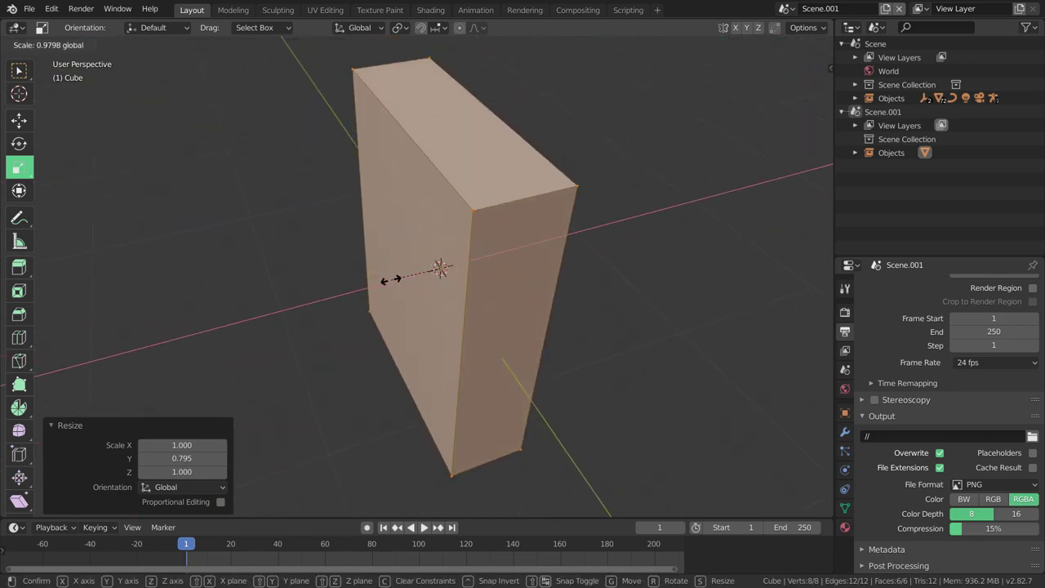
{"action": "key", "text": "x"}
{"action": "left_click", "coordinate": [395, 278]}
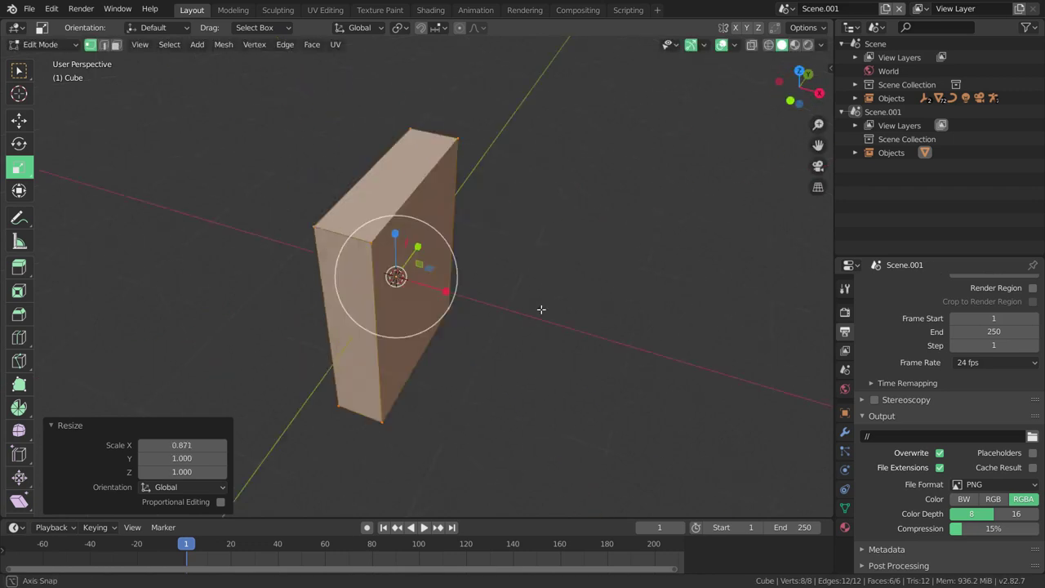
{"action": "middle_click_drag", "start_coordinate": [395, 278], "coordinate": [498, 280]}
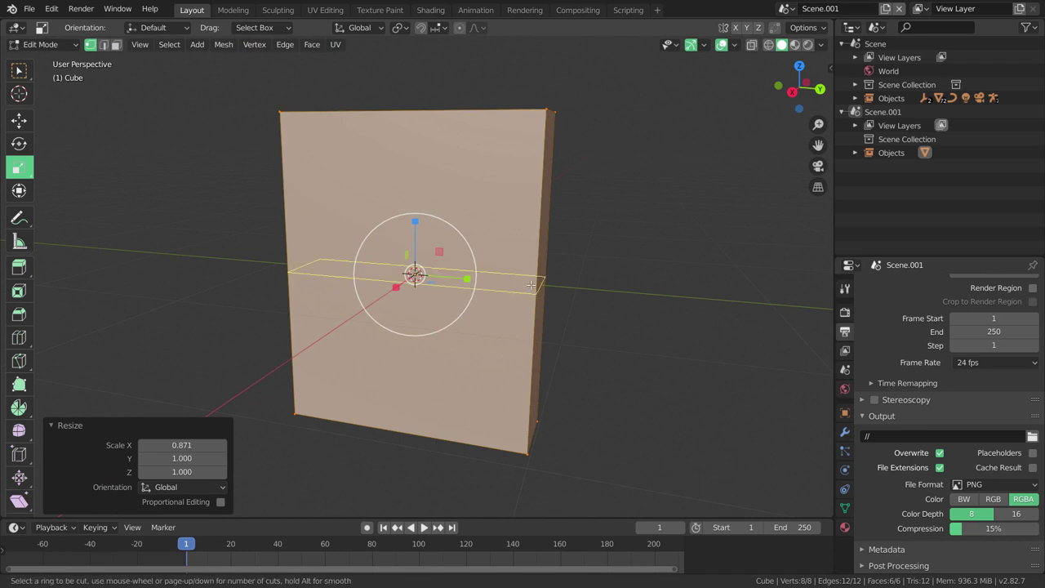
Step: Add a centred horizontal loop cut across the middle of the slab
{"action": "left_click", "coordinate": [530, 284]}
{"action": "right_click", "coordinate": [532, 282]}
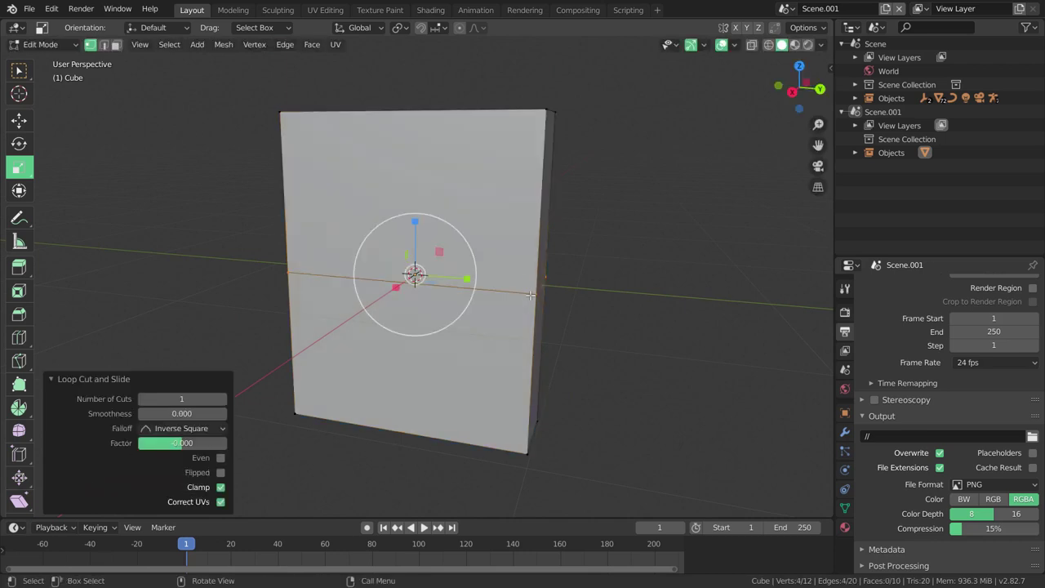
{"action": "middle_click_drag", "start_coordinate": [532, 283], "coordinate": [518, 317]}
{"action": "scroll", "coordinate": [257, 211], "scroll_direction": "up", "scroll_amount": 4}
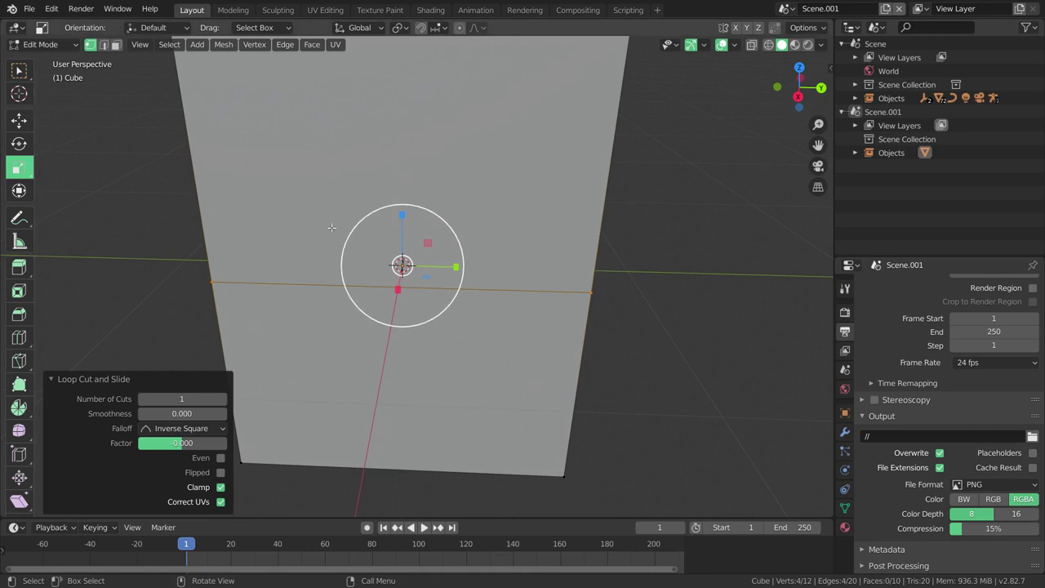
{"action": "scroll", "coordinate": [298, 200], "scroll_direction": "down", "scroll_amount": 3}
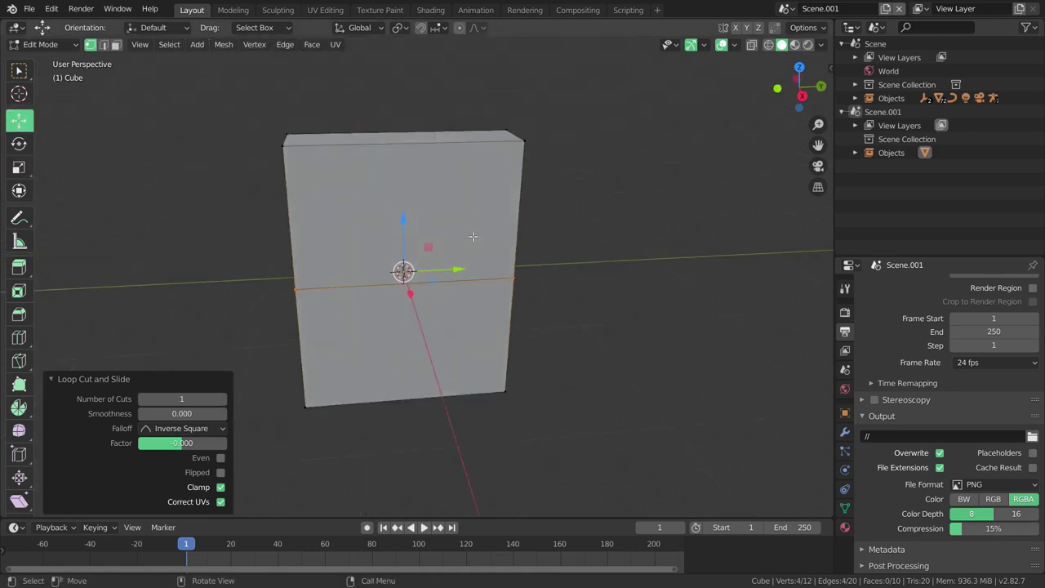
{"action": "middle_click_drag", "start_coordinate": [298, 200], "coordinate": [563, 278]}
{"action": "scroll", "coordinate": [563, 279], "scroll_direction": "up", "scroll_amount": 3}
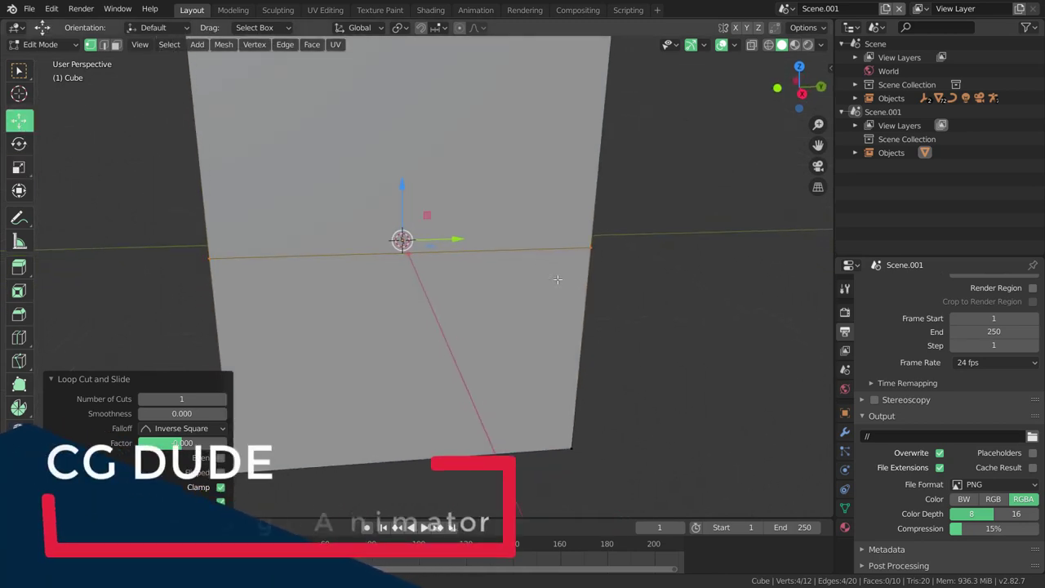
Step: Rip the mesh along the middle loop into separate upper and lower halves
{"action": "key", "text": "shift+d"}
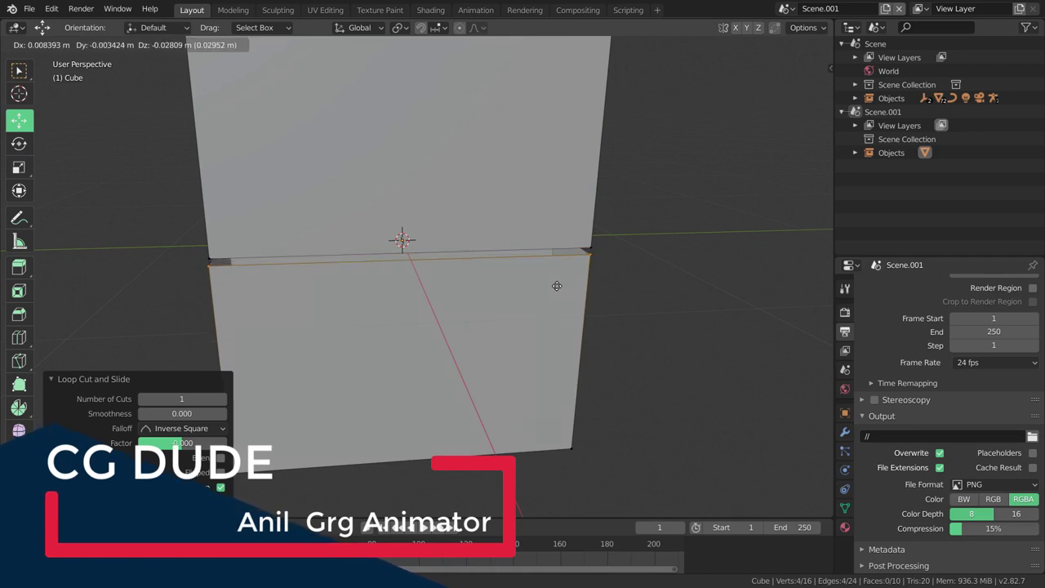
{"action": "right_click", "coordinate": [552, 310]}
{"action": "scroll", "coordinate": [545, 310], "scroll_direction": "down", "scroll_amount": 3}
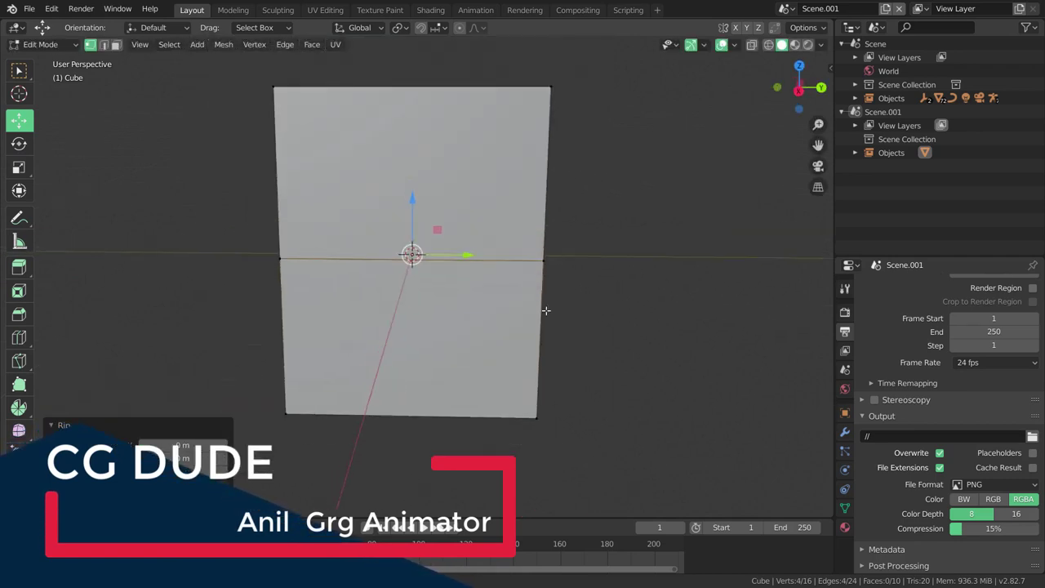
{"action": "left_click", "coordinate": [443, 356]}
{"action": "middle_click_drag", "start_coordinate": [514, 326], "coordinate": [482, 330]}
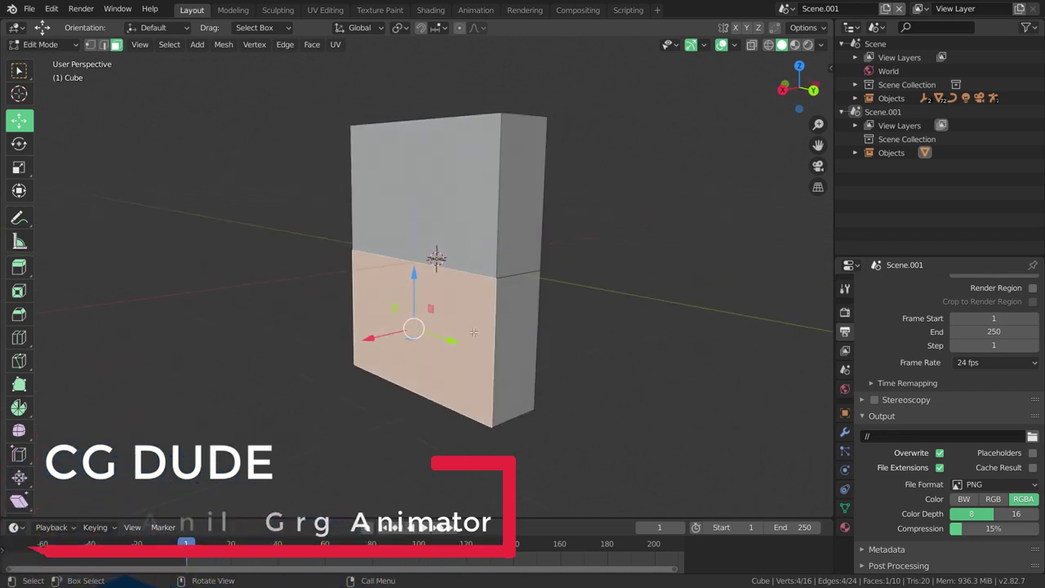
Step: In front view with X-ray on, box-select the lower half and extend to connected faces
{"action": "key", "text": "KP_1"}
{"action": "scroll", "coordinate": [474, 333], "scroll_direction": "up", "scroll_amount": 1}
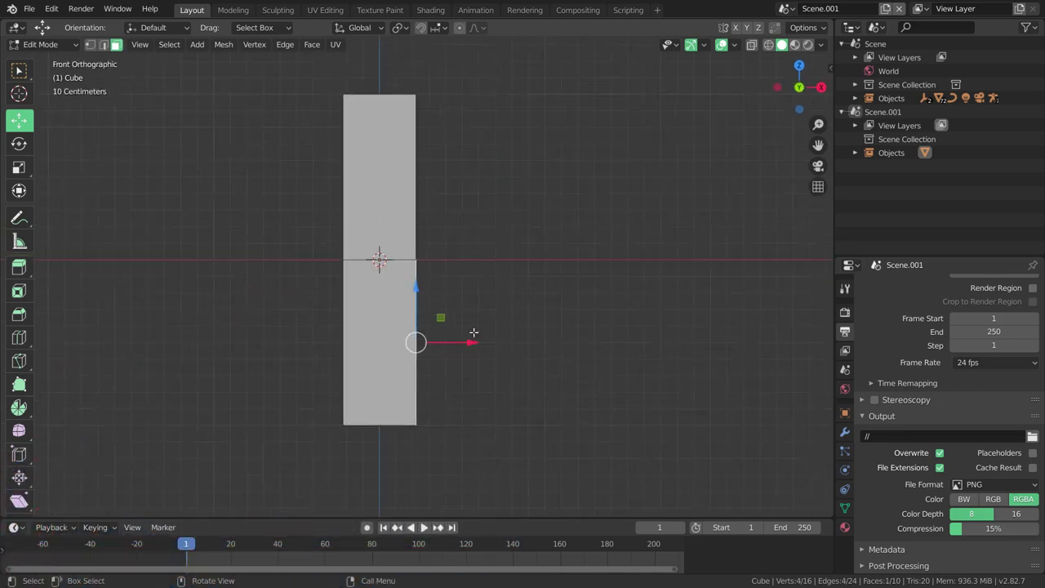
{"action": "scroll", "coordinate": [473, 245], "scroll_direction": "up", "scroll_amount": 2}
{"action": "scroll", "coordinate": [480, 253], "scroll_direction": "down", "scroll_amount": 2, "text": "shift"}
{"action": "scroll", "coordinate": [506, 286], "scroll_direction": "up", "scroll_amount": 2, "text": "shift"}
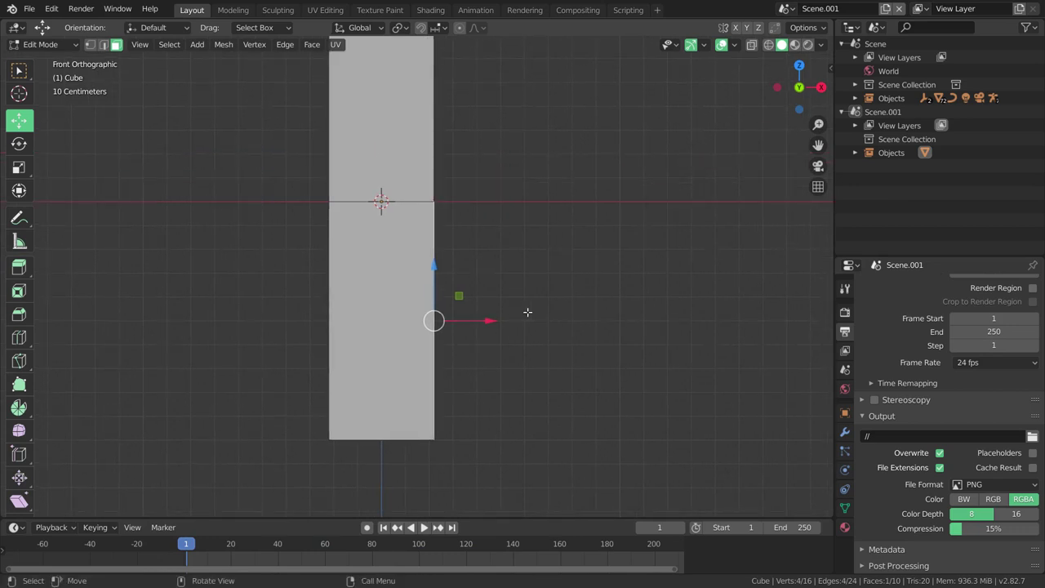
{"action": "scroll", "coordinate": [490, 319], "scroll_direction": "down", "scroll_amount": 3}
{"action": "scroll", "coordinate": [524, 318], "scroll_direction": "up", "scroll_amount": 2}
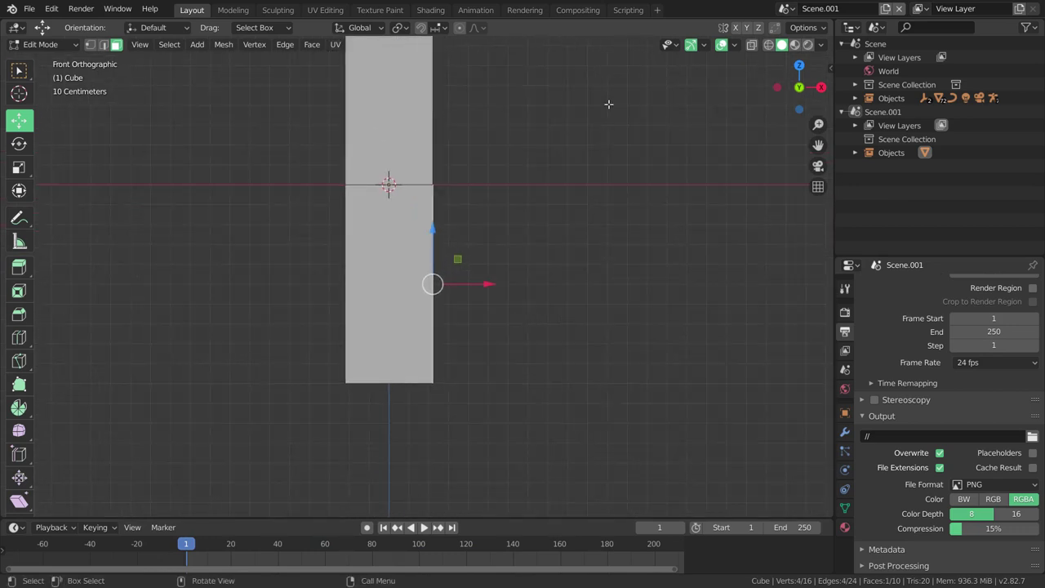
{"action": "left_click", "coordinate": [768, 46]}
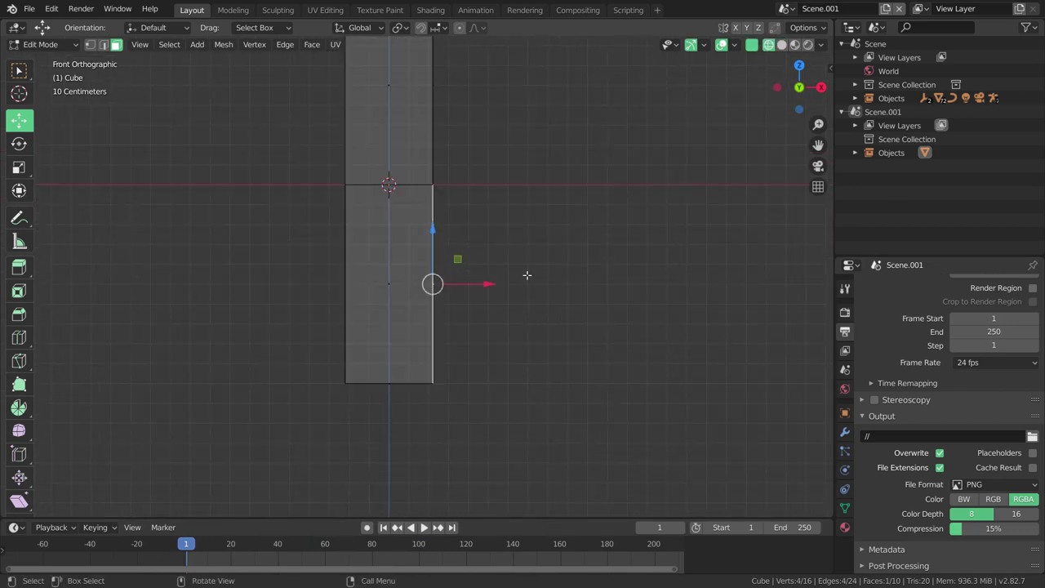
{"action": "key", "text": "b"}
{"action": "left_click_drag", "start_coordinate": [157, 169], "coordinate": [285, 349]}
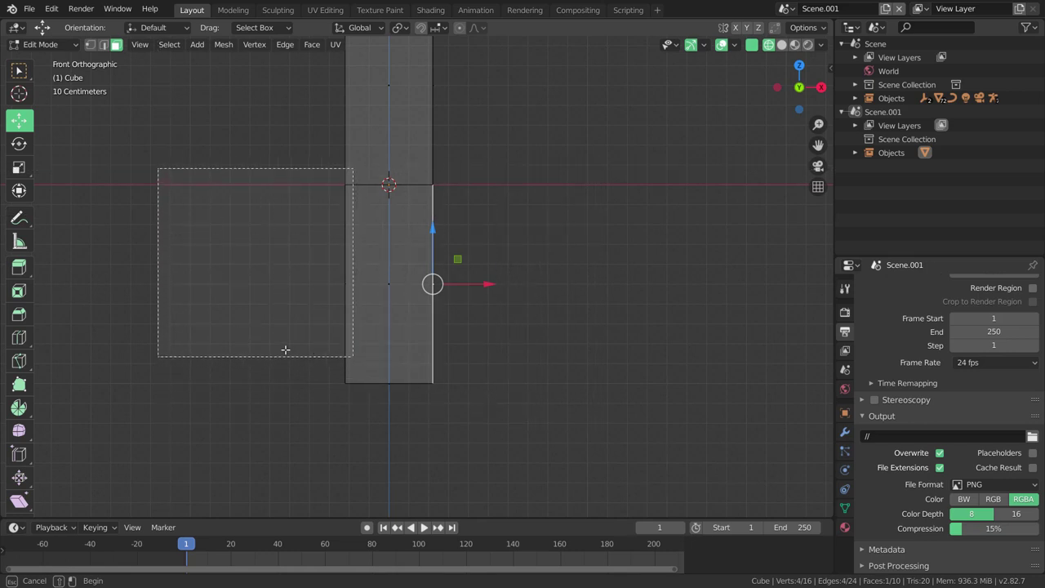
{"action": "key", "text": "ctrl+l"}
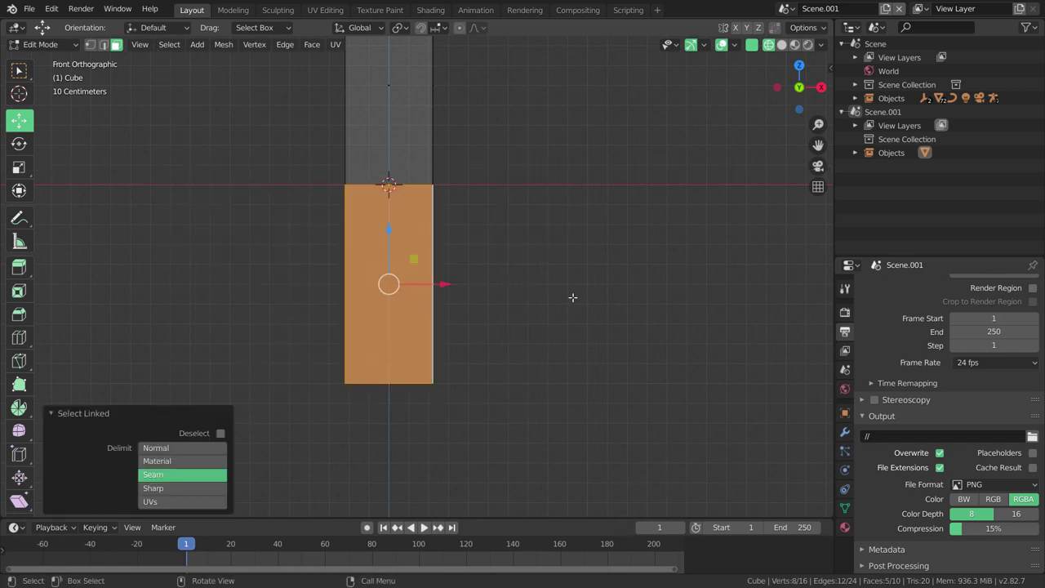
{"action": "middle_click_drag", "start_coordinate": [573, 297], "coordinate": [438, 288]}
{"action": "scroll", "coordinate": [482, 298], "scroll_direction": "down", "scroll_amount": 3}
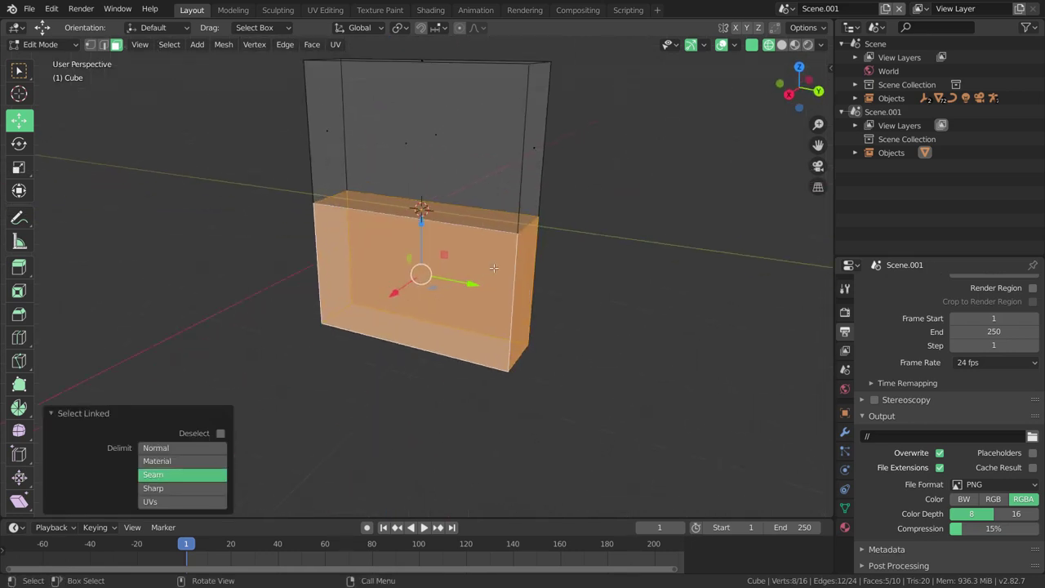
{"action": "scroll", "coordinate": [438, 287], "scroll_direction": "up", "scroll_amount": 2}
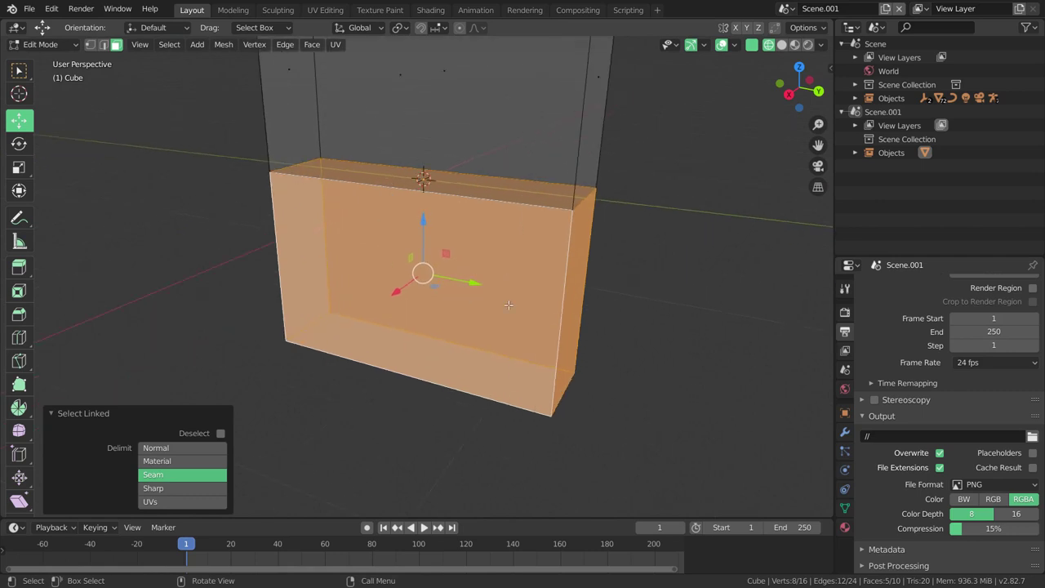
Step: Delete the selected lower faces, leaving an open-bottomed upper shell
{"action": "key", "text": "x"}
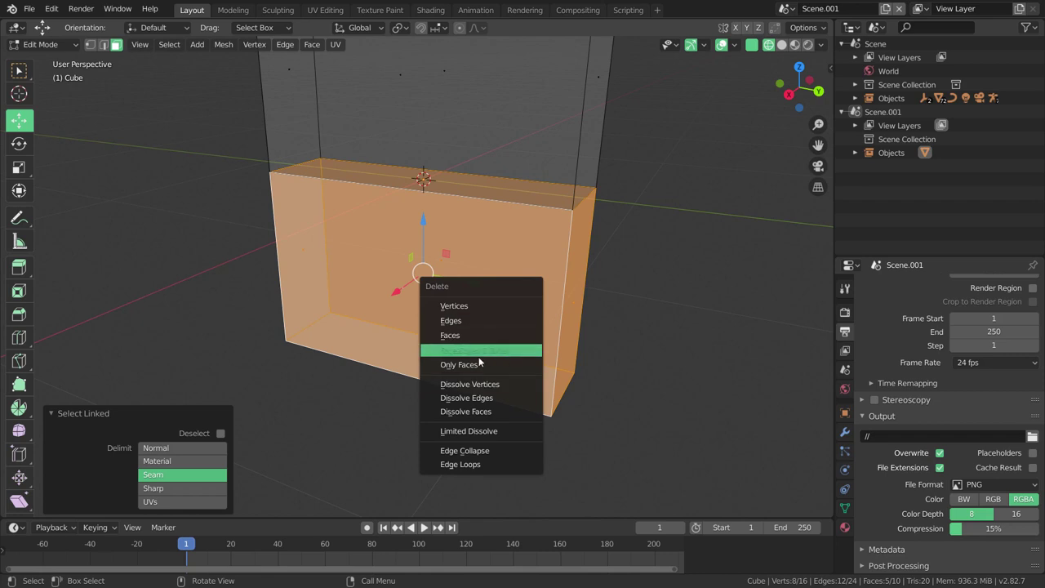
{"action": "left_click", "coordinate": [465, 338]}
{"action": "scroll", "coordinate": [440, 328], "scroll_direction": "down", "scroll_amount": 3}
{"action": "scroll", "coordinate": [440, 328], "scroll_direction": "up", "scroll_amount": 3}
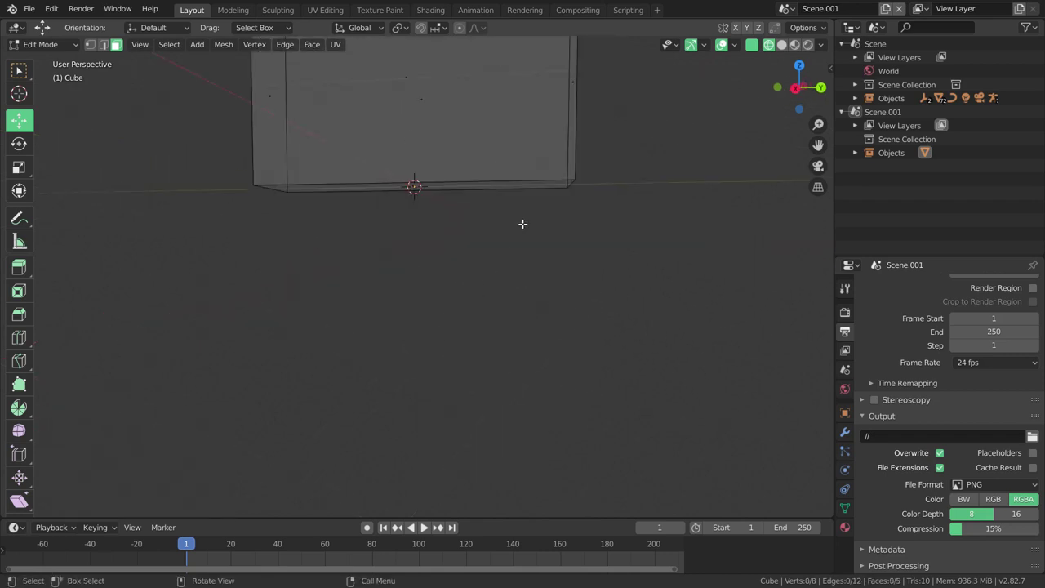
{"action": "mouse_move", "coordinate": [522, 224]}
{"action": "middle_mouse_down"}
{"action": "mouse_move", "coordinate": [584, 299]}
{"action": "mouse_move", "coordinate": [536, 310]}
{"action": "mouse_move", "coordinate": [572, 314]}
{"action": "middle_mouse_up"}
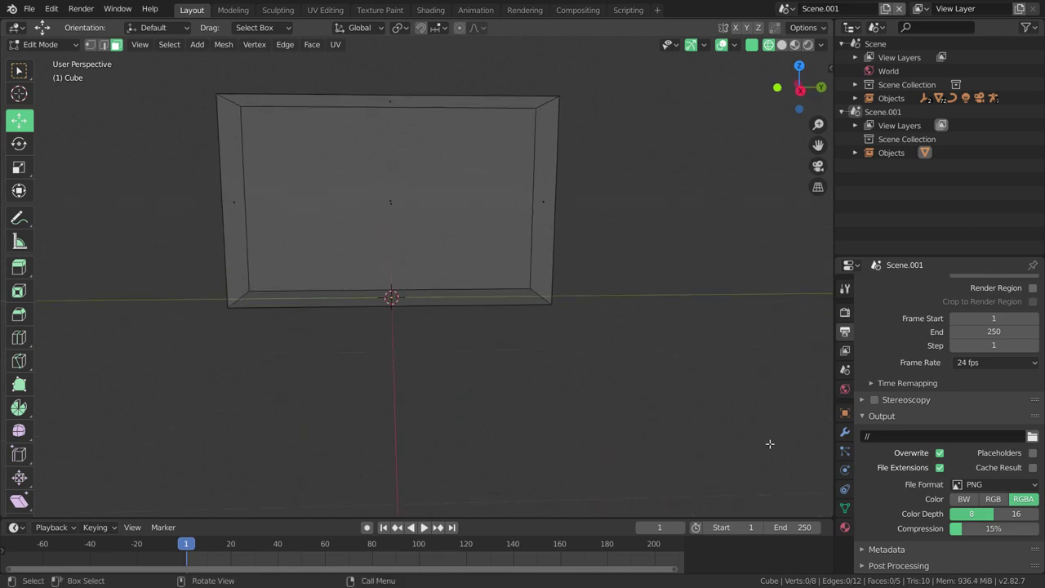
Step: Add a Mirror modifier to the half box, mirroring across Z
{"action": "left_click", "coordinate": [845, 432]}
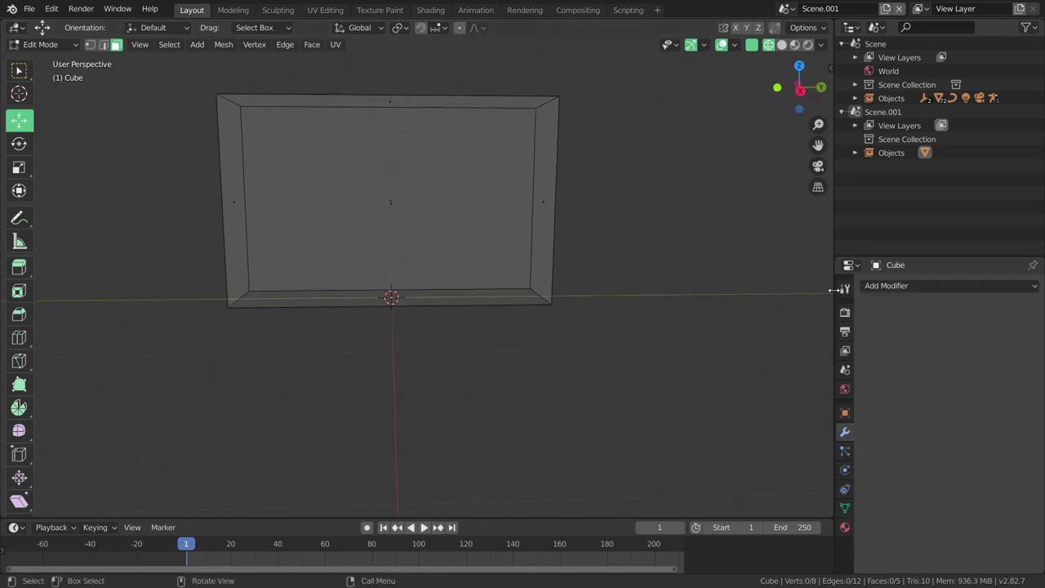
{"action": "mouse_move", "coordinate": [600, 308]}
{"action": "middle_mouse_down"}
{"action": "mouse_move", "coordinate": [350, 89]}
{"action": "mouse_move", "coordinate": [405, 315]}
{"action": "mouse_move", "coordinate": [466, 317]}
{"action": "mouse_move", "coordinate": [799, 432]}
{"action": "middle_mouse_up"}
{"action": "left_click", "coordinate": [894, 285]}
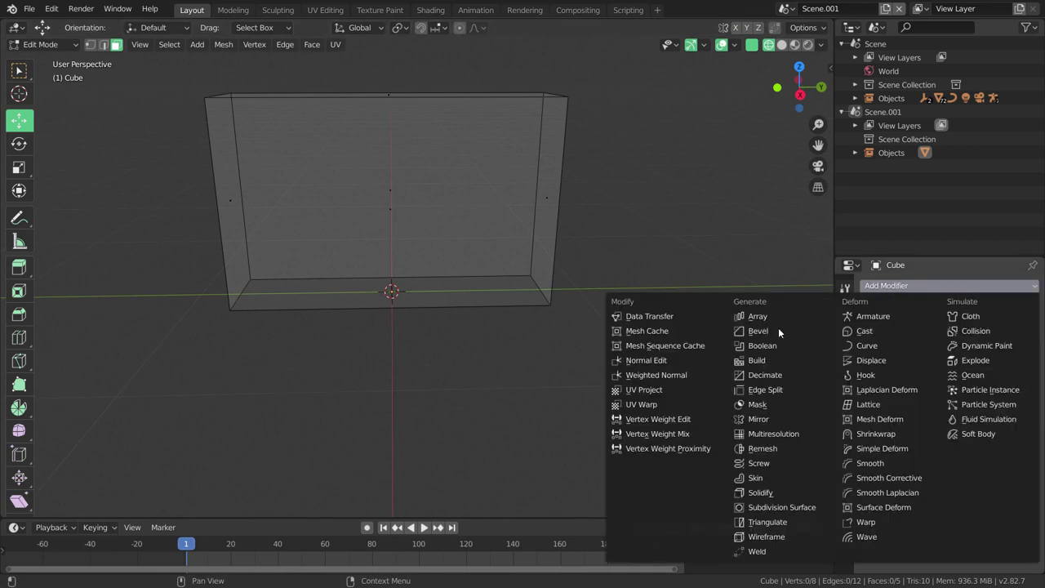
{"action": "left_click", "coordinate": [761, 421]}
{"action": "scroll", "coordinate": [553, 362], "scroll_direction": "down", "scroll_amount": 3}
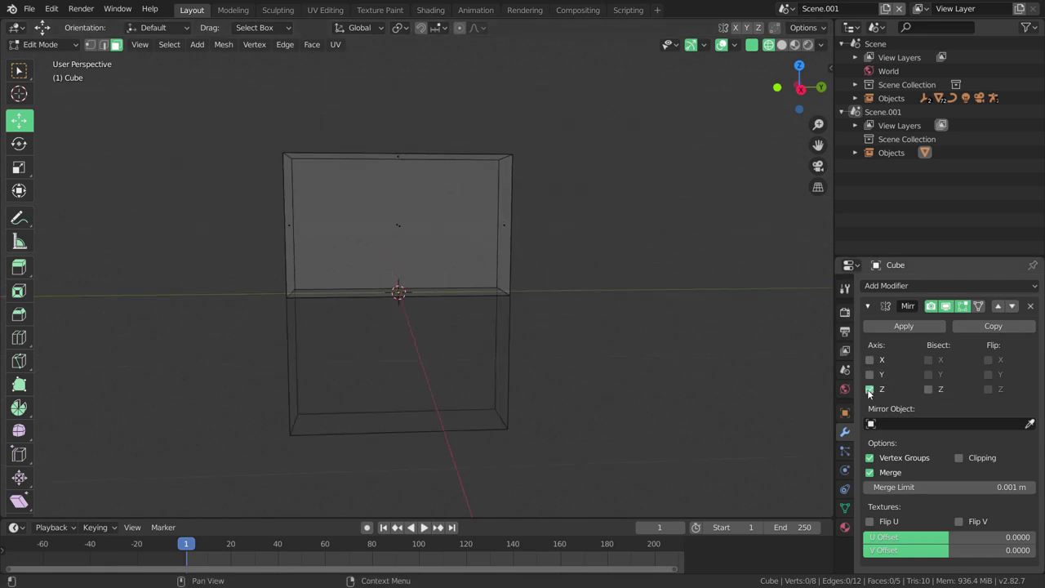
{"action": "mouse_move", "coordinate": [555, 359]}
{"action": "middle_mouse_down"}
{"action": "mouse_move", "coordinate": [502, 354]}
{"action": "mouse_move", "coordinate": [457, 368]}
{"action": "mouse_move", "coordinate": [565, 370]}
{"action": "middle_mouse_up"}
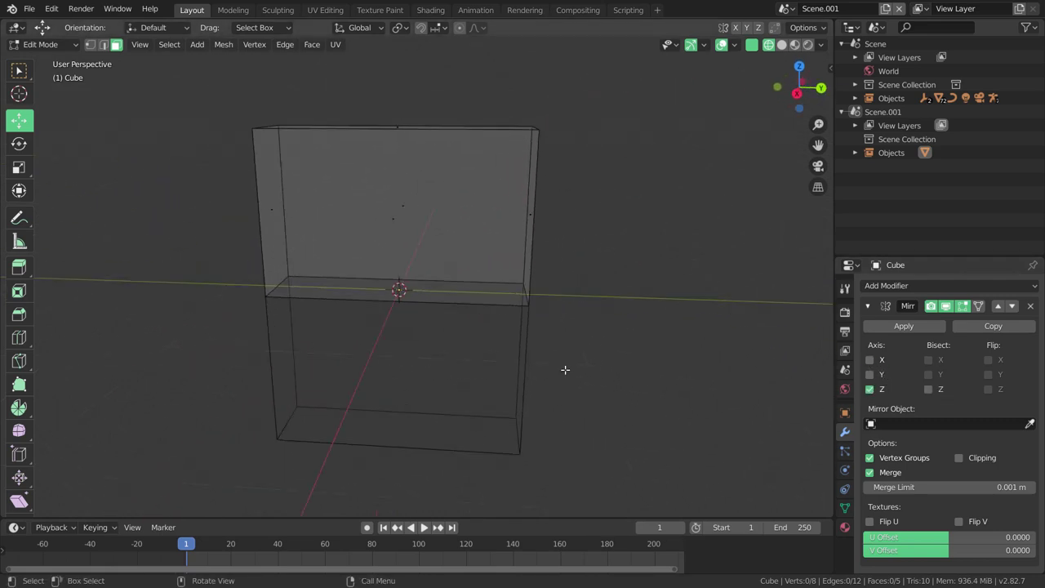
Step: Enable On Cage, switch to Solid shading, and check the box in front and side views
{"action": "left_click", "coordinate": [979, 306]}
{"action": "mouse_move", "coordinate": [484, 389]}
{"action": "middle_mouse_down"}
{"action": "mouse_move", "coordinate": [455, 401]}
{"action": "mouse_move", "coordinate": [150, 231]}
{"action": "middle_mouse_up"}
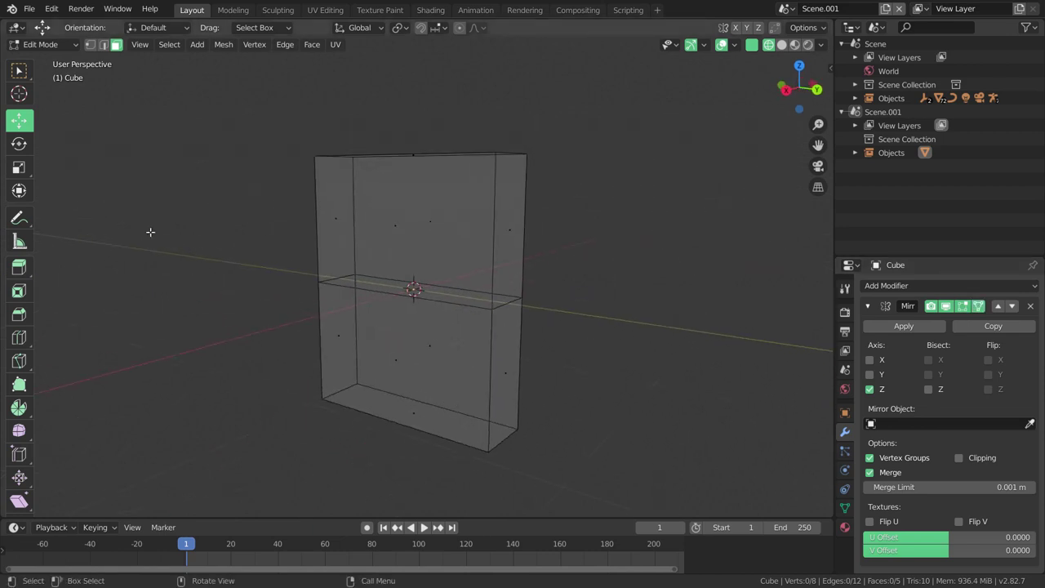
{"action": "left_click", "coordinate": [781, 45]}
{"action": "mouse_move", "coordinate": [690, 116]}
{"action": "middle_mouse_down"}
{"action": "mouse_move", "coordinate": [494, 278]}
{"action": "mouse_move", "coordinate": [497, 250]}
{"action": "mouse_move", "coordinate": [497, 268]}
{"action": "middle_mouse_up"}
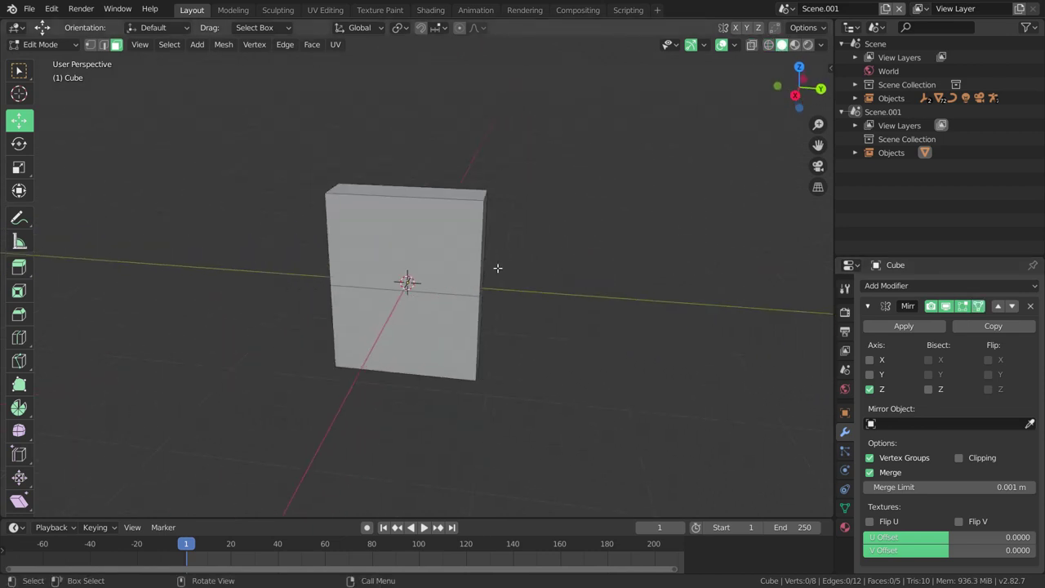
{"action": "key", "text": "KP_5"}
{"action": "key", "text": "KP_1"}
{"action": "key", "text": "KP_3"}
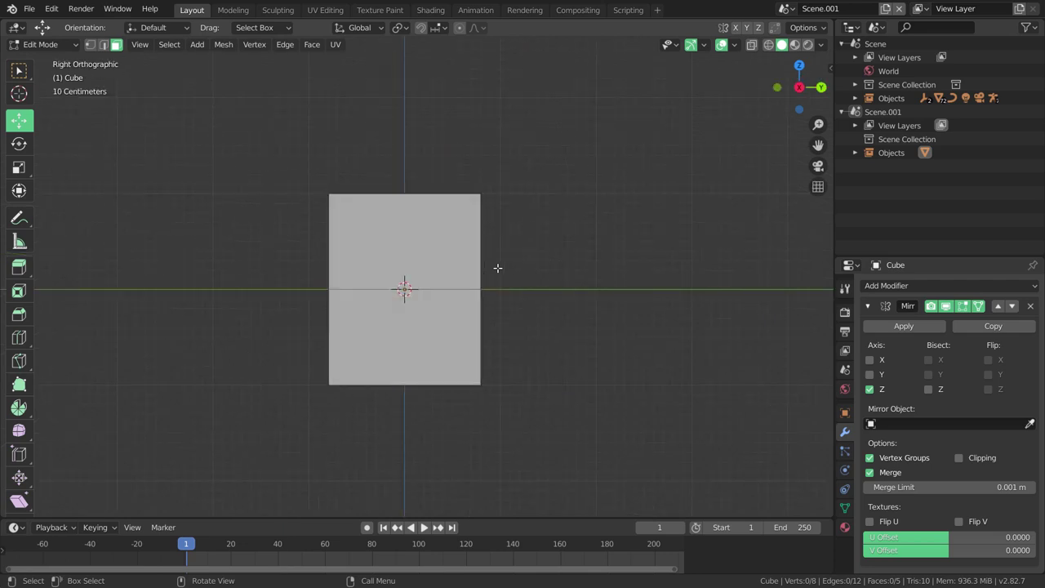
{"action": "scroll", "coordinate": [497, 269], "scroll_direction": "up", "scroll_amount": 2}
{"action": "mouse_move", "coordinate": [508, 226]}
{"action": "middle_mouse_down"}
{"action": "mouse_move", "coordinate": [440, 290]}
{"action": "mouse_move", "coordinate": [466, 297]}
{"action": "middle_mouse_up"}
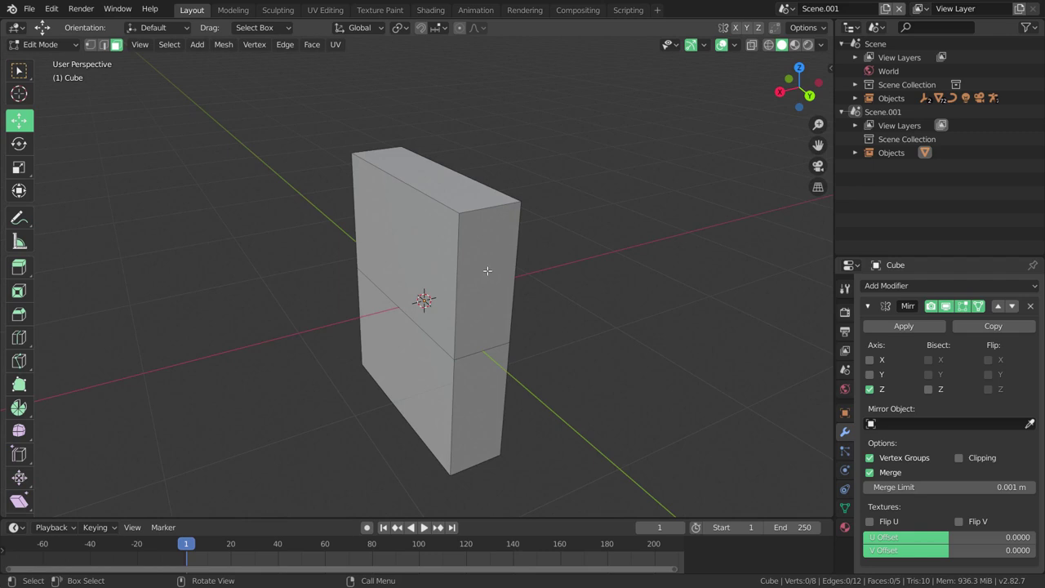
Step: Add a centred vertical edge loop through the sides and scale it along Y to 1.055
{"action": "left_click", "coordinate": [486, 212]}
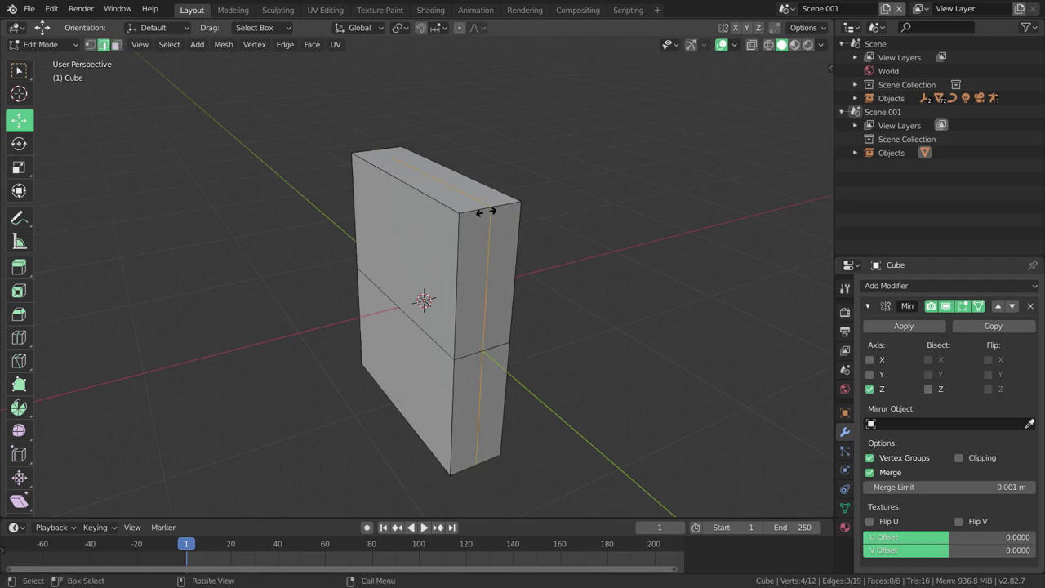
{"action": "right_click", "coordinate": [485, 211]}
{"action": "mouse_move", "coordinate": [486, 212]}
{"action": "middle_mouse_down"}
{"action": "mouse_move", "coordinate": [521, 306]}
{"action": "mouse_move", "coordinate": [560, 291]}
{"action": "mouse_move", "coordinate": [576, 307]}
{"action": "mouse_move", "coordinate": [436, 291]}
{"action": "mouse_move", "coordinate": [501, 330]}
{"action": "mouse_move", "coordinate": [581, 319]}
{"action": "mouse_move", "coordinate": [490, 318]}
{"action": "mouse_move", "coordinate": [543, 334]}
{"action": "middle_mouse_up"}
{"action": "key", "text": "s"}
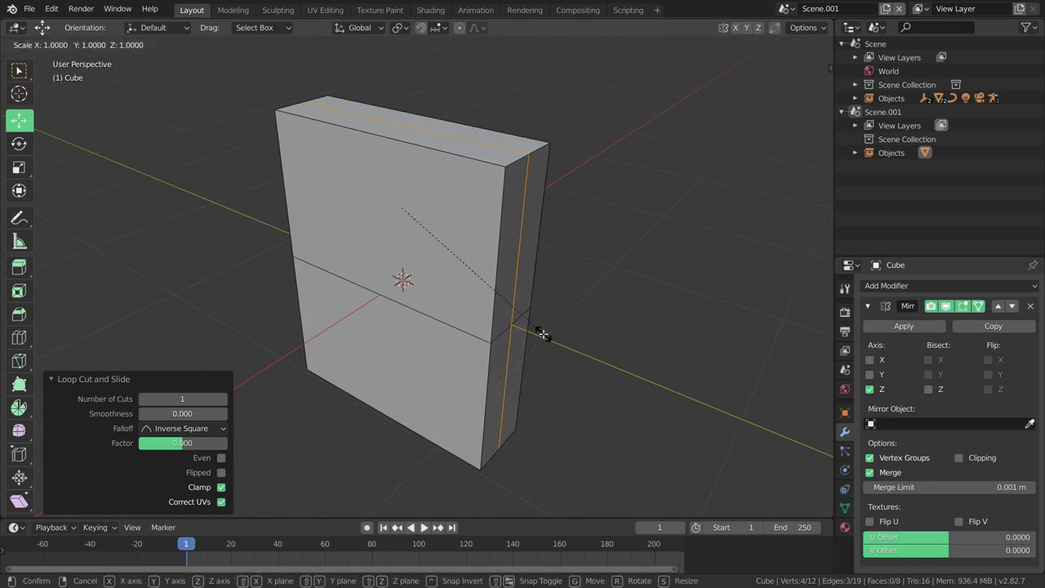
{"action": "key", "text": "y"}
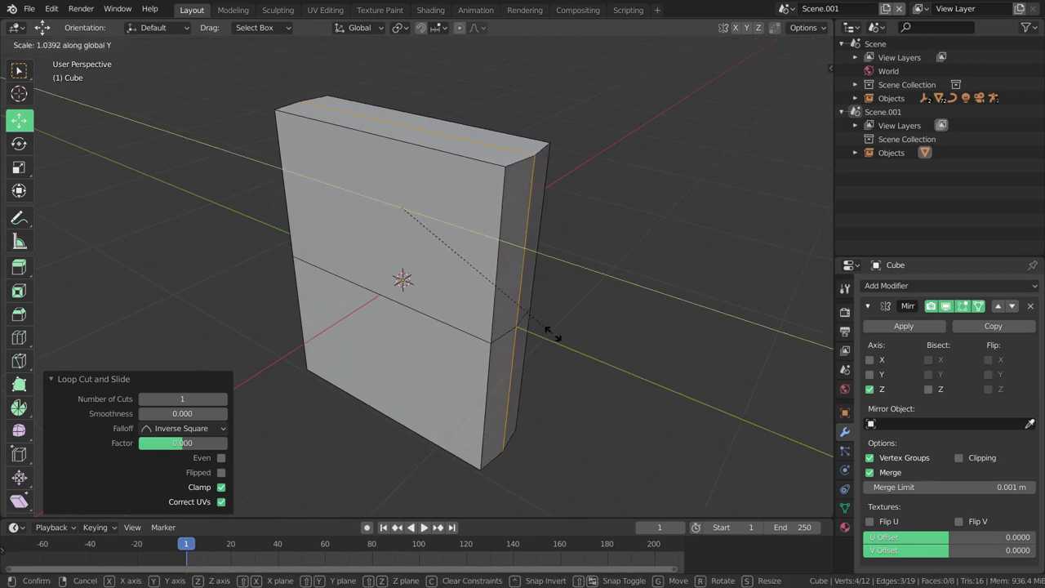
{"action": "left_click", "coordinate": [556, 333]}
{"action": "mouse_move", "coordinate": [556, 333]}
{"action": "middle_mouse_down", "text": "alt"}
{"action": "mouse_move", "coordinate": [560, 307]}
{"action": "mouse_move", "coordinate": [599, 301]}
{"action": "mouse_move", "coordinate": [591, 354]}
{"action": "mouse_move", "coordinate": [516, 281]}
{"action": "mouse_move", "coordinate": [521, 269]}
{"action": "mouse_move", "coordinate": [536, 285]}
{"action": "mouse_move", "coordinate": [525, 298]}
{"action": "mouse_move", "coordinate": [520, 272]}
{"action": "mouse_move", "coordinate": [502, 271]}
{"action": "middle_mouse_up", "text": "alt"}
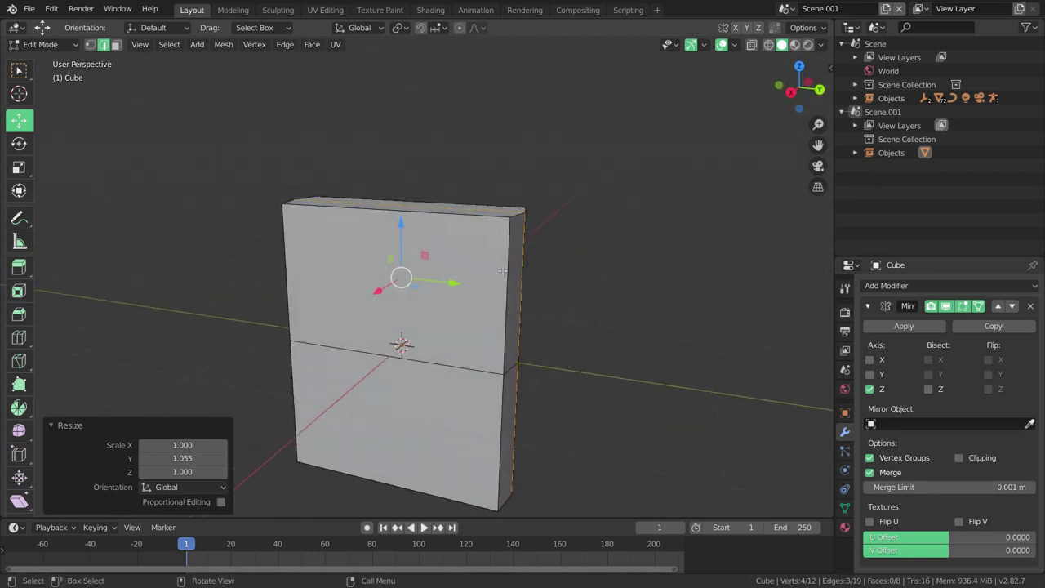
Step: Cut seven horizontal edge loops plus one extra loop near the top edge
{"action": "key", "text": "ctrl+r"}
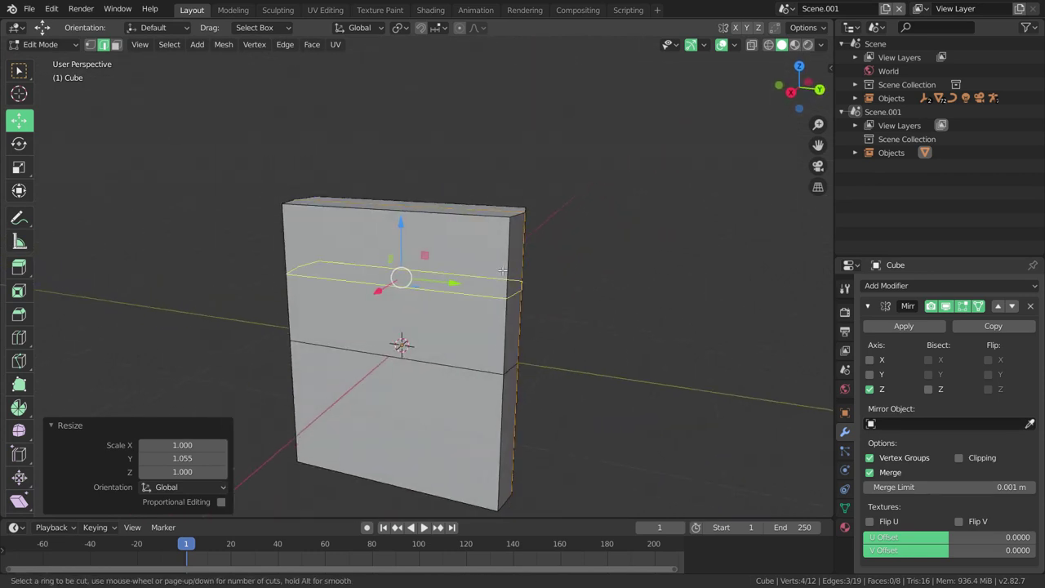
{"action": "left_click", "coordinate": [502, 271]}
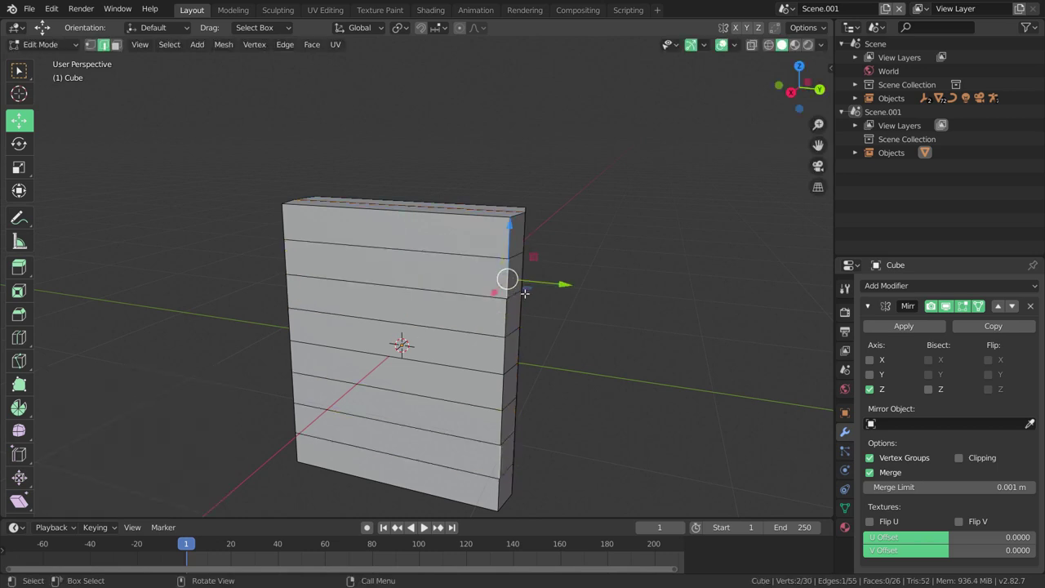
{"action": "middle_click_drag", "start_coordinate": [502, 271], "coordinate": [520, 240]}
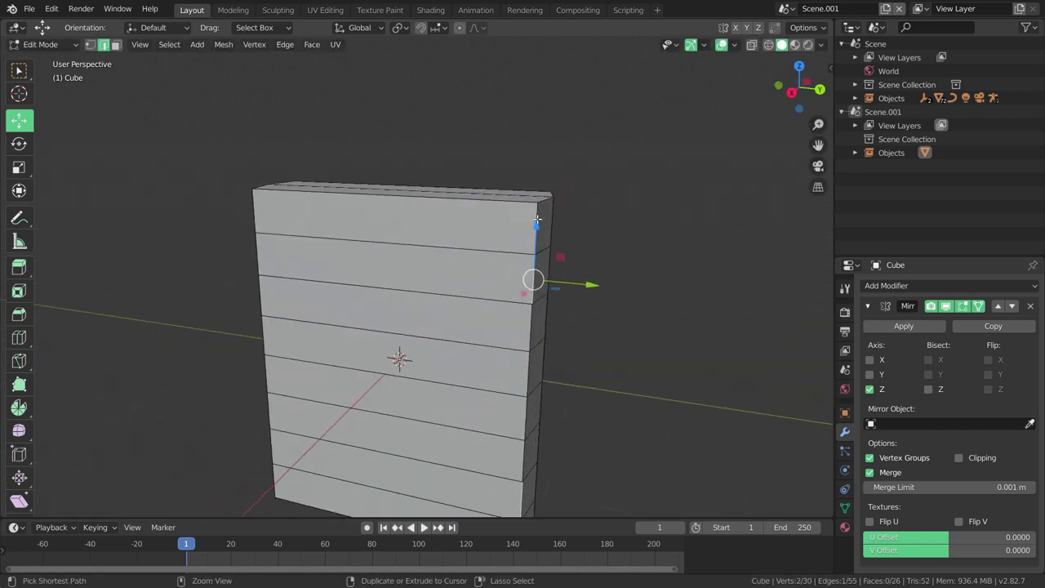
{"action": "key", "text": "ctrl+r"}
{"action": "left_click", "coordinate": [537, 218]}
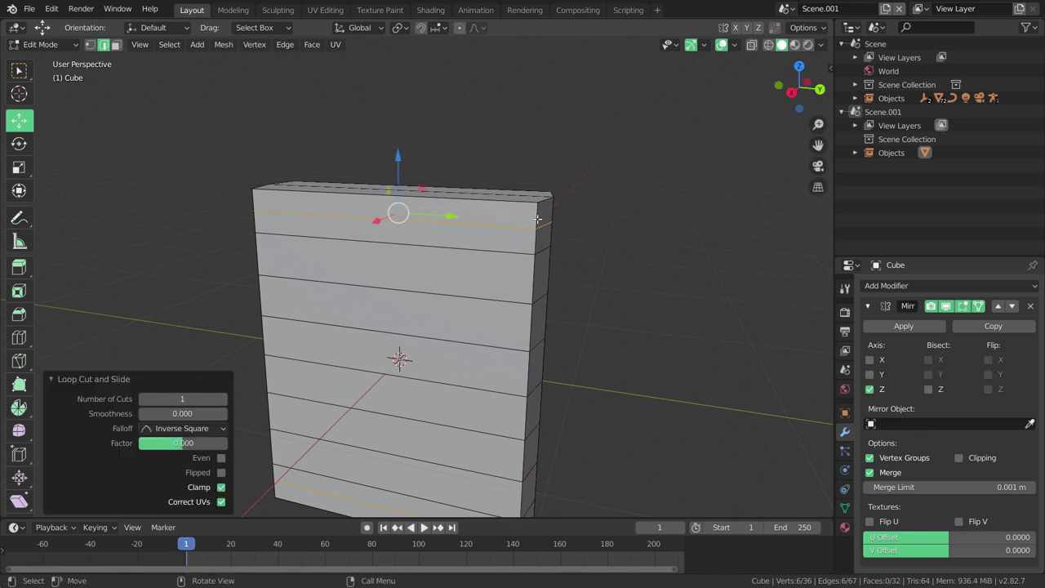
{"action": "mouse_move", "coordinate": [538, 214]}
{"action": "middle_mouse_down"}
{"action": "mouse_move", "coordinate": [572, 282]}
{"action": "mouse_move", "coordinate": [521, 269]}
{"action": "middle_mouse_up"}
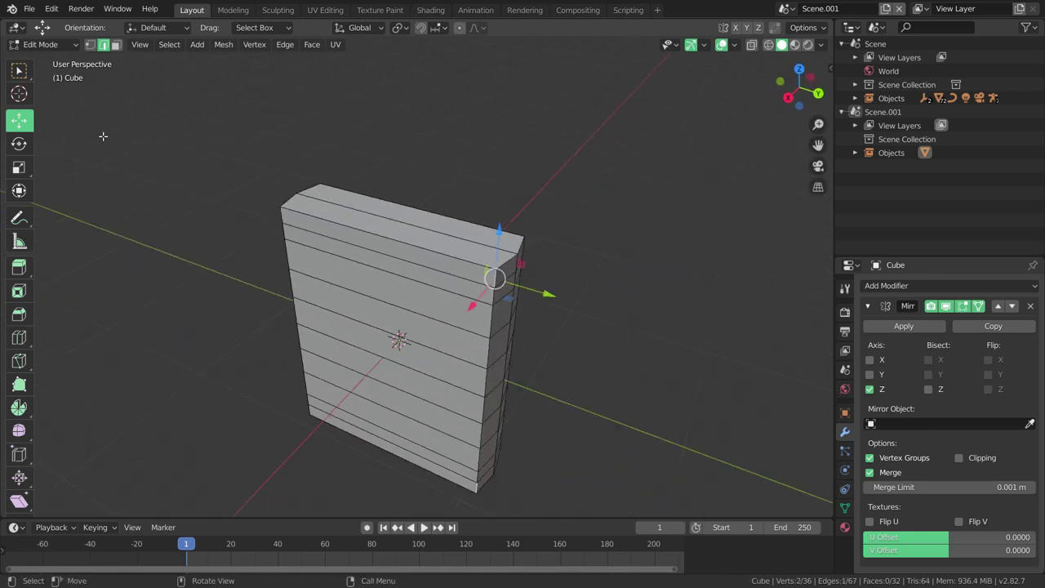
Step: In face select mode, select the two top faces of the box
{"action": "left_click", "coordinate": [115, 45]}
{"action": "mouse_move", "coordinate": [392, 310]}
{"action": "middle_mouse_down"}
{"action": "mouse_move", "coordinate": [412, 250]}
{"action": "mouse_move", "coordinate": [480, 276]}
{"action": "mouse_move", "coordinate": [435, 282]}
{"action": "mouse_move", "coordinate": [445, 290]}
{"action": "middle_mouse_up"}
{"action": "left_click", "coordinate": [412, 250]}
{"action": "left_click", "coordinate": [411, 250], "text": "shift"}
{"action": "scroll", "coordinate": [474, 276], "scroll_direction": "down", "scroll_amount": 3}
{"action": "scroll", "coordinate": [465, 278], "scroll_direction": "up", "scroll_amount": 2}
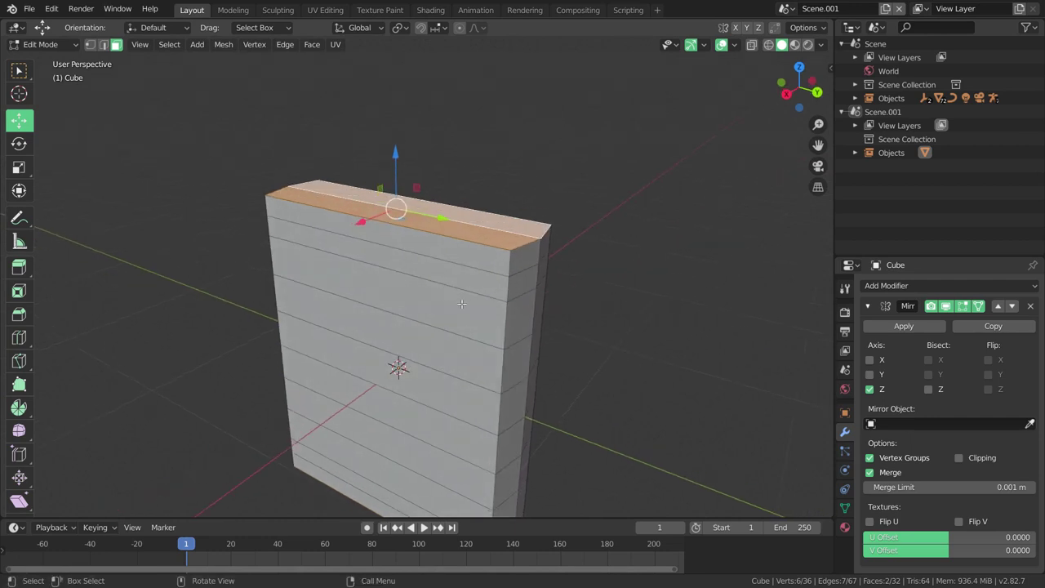
{"action": "key", "text": "i"}
{"action": "left_click", "coordinate": [472, 306]}
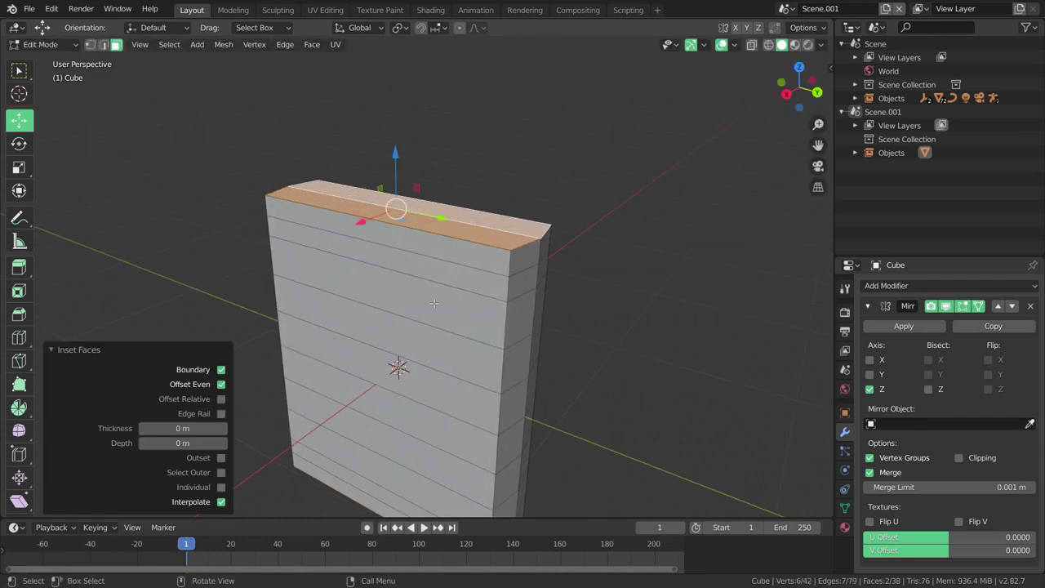
{"action": "left_click_drag", "start_coordinate": [395, 169], "coordinate": [396, 152]}
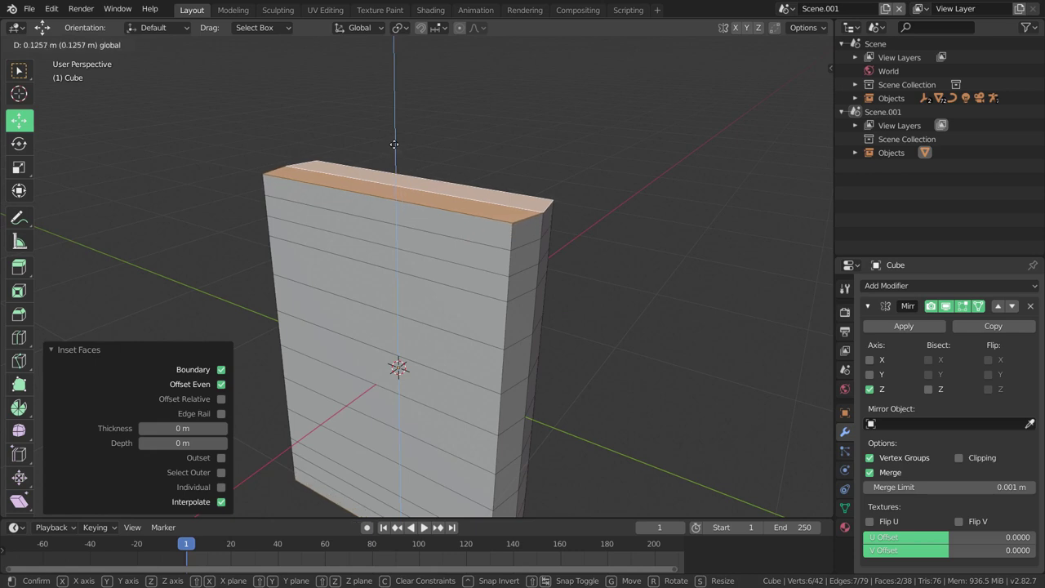
{"action": "mouse_move", "coordinate": [395, 184]}
{"action": "middle_mouse_down"}
{"action": "mouse_move", "coordinate": [458, 233]}
{"action": "mouse_move", "coordinate": [426, 254]}
{"action": "mouse_move", "coordinate": [435, 238]}
{"action": "middle_mouse_up"}
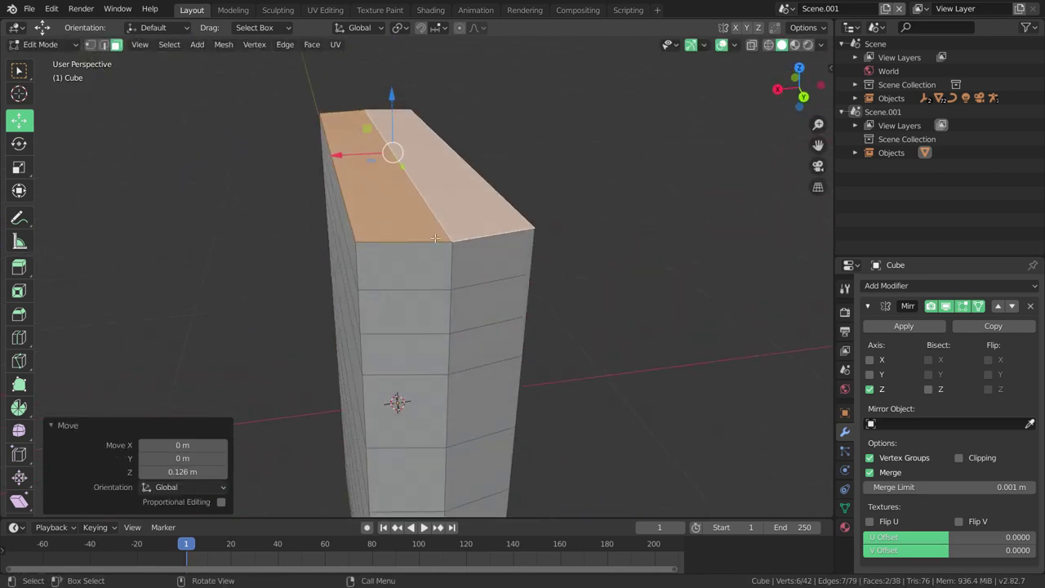
{"action": "key", "text": "s"}
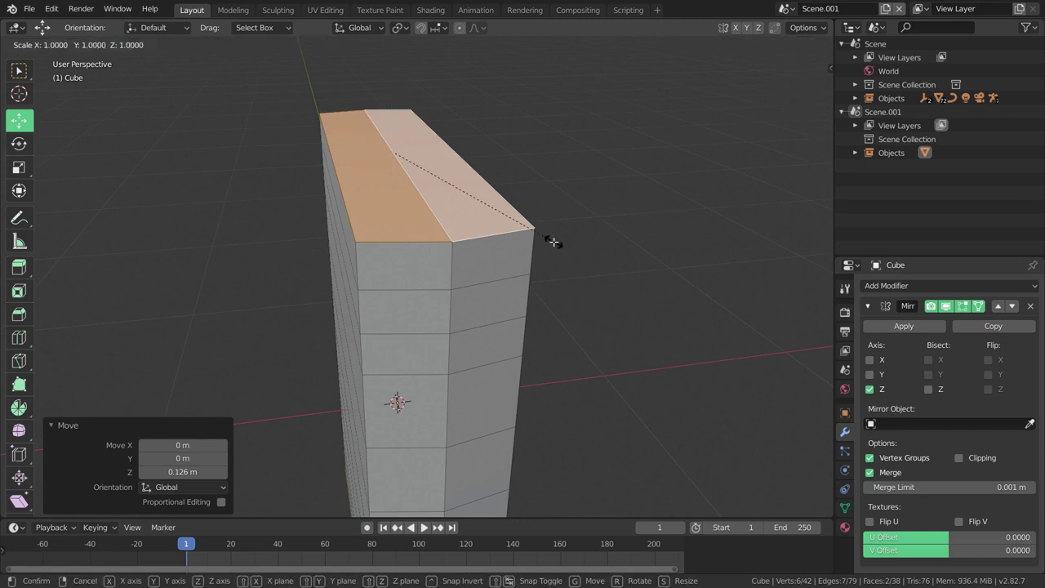
{"action": "key", "text": "x"}
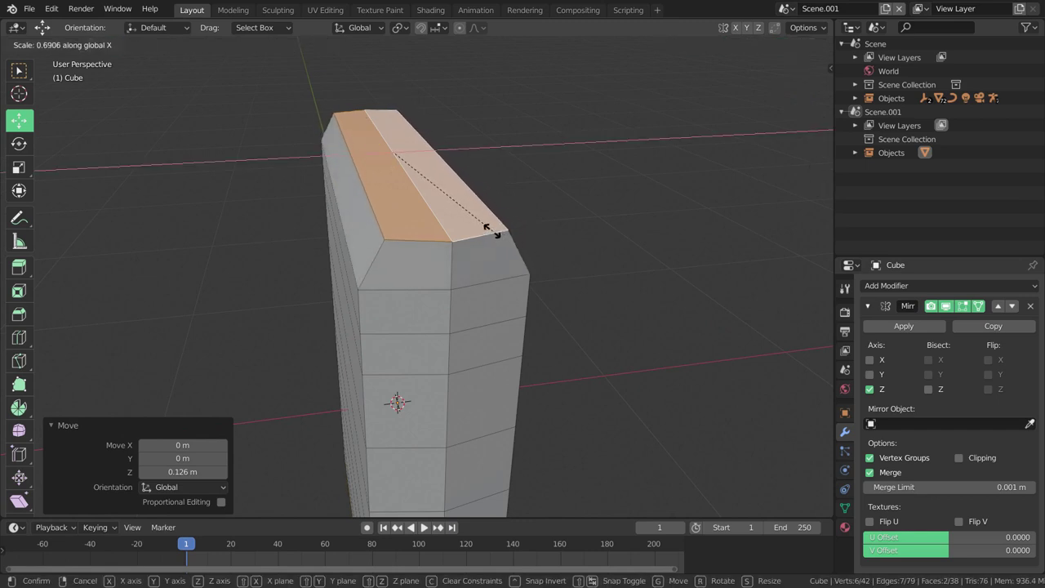
{"action": "left_click", "coordinate": [387, 171]}
{"action": "mouse_move", "coordinate": [387, 172]}
{"action": "middle_mouse_down"}
{"action": "mouse_move", "coordinate": [482, 378]}
{"action": "mouse_move", "coordinate": [379, 258]}
{"action": "mouse_move", "coordinate": [527, 282]}
{"action": "mouse_move", "coordinate": [380, 246]}
{"action": "middle_mouse_up"}
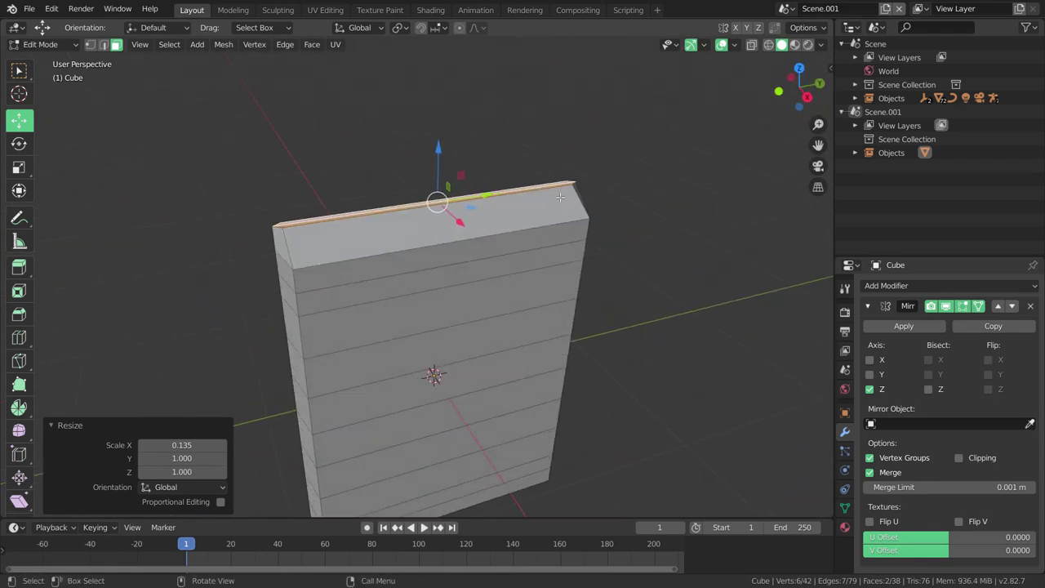
{"action": "mouse_move", "coordinate": [560, 197]}
{"action": "middle_mouse_down"}
{"action": "mouse_move", "coordinate": [457, 239]}
{"action": "mouse_move", "coordinate": [545, 297]}
{"action": "middle_mouse_up"}
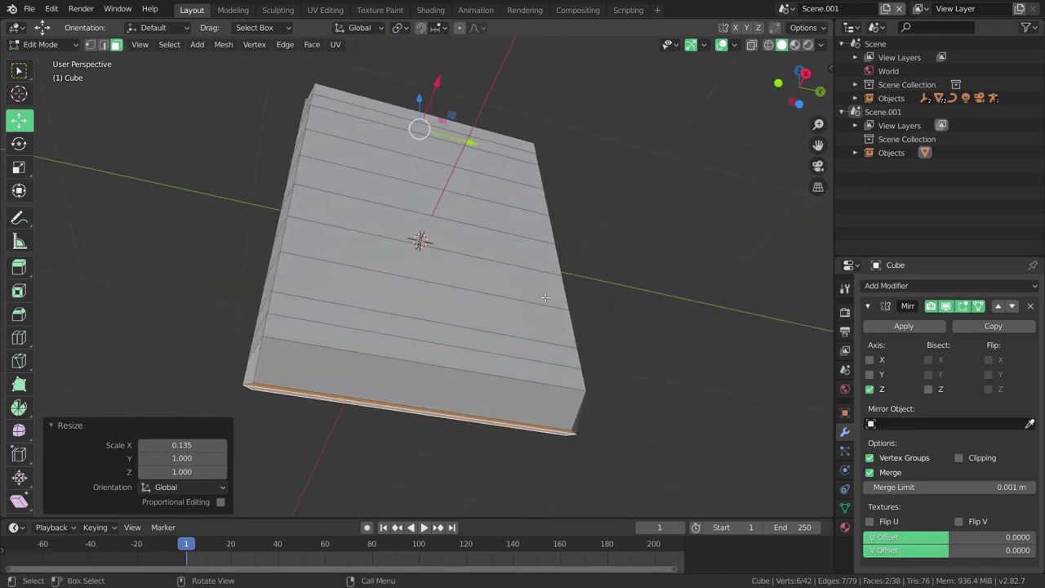
{"action": "mouse_move", "coordinate": [330, 383]}
{"action": "middle_mouse_down"}
{"action": "mouse_move", "coordinate": [450, 378]}
{"action": "mouse_move", "coordinate": [542, 270]}
{"action": "mouse_move", "coordinate": [549, 286]}
{"action": "mouse_move", "coordinate": [612, 289]}
{"action": "mouse_move", "coordinate": [576, 320]}
{"action": "mouse_move", "coordinate": [442, 324]}
{"action": "mouse_move", "coordinate": [484, 316]}
{"action": "middle_mouse_up"}
{"action": "scroll", "coordinate": [549, 285], "scroll_direction": "up", "scroll_amount": 5}
{"action": "scroll", "coordinate": [548, 286], "scroll_direction": "up", "scroll_amount": 3}
{"action": "scroll", "coordinate": [549, 285], "scroll_direction": "down", "scroll_amount": 3}
{"action": "scroll", "coordinate": [602, 298], "scroll_direction": "down", "scroll_amount": 2}
{"action": "scroll", "coordinate": [442, 324], "scroll_direction": "up", "scroll_amount": 2}
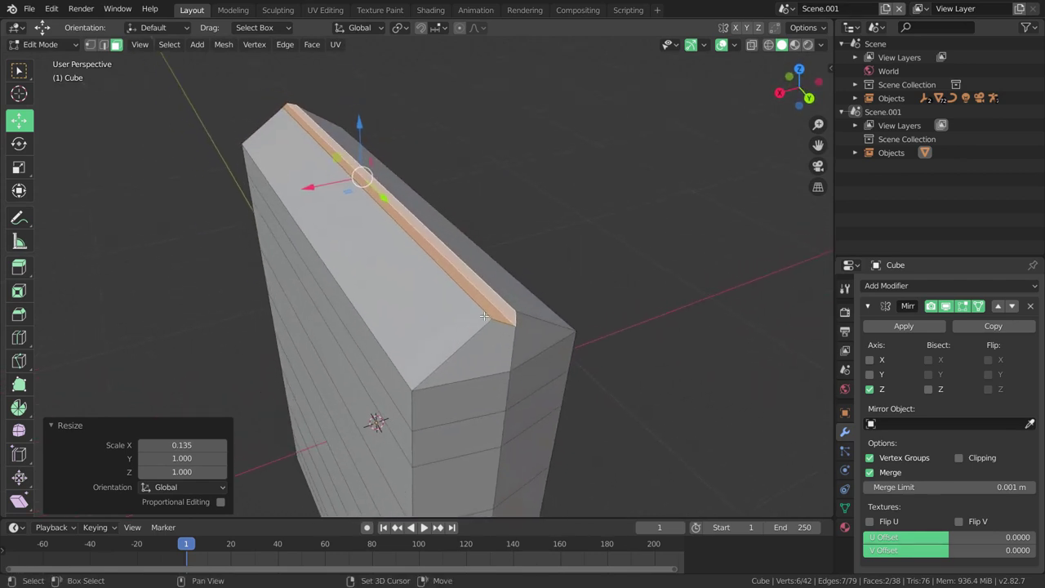
Step: Scale the top edge narrower along X twice, the last time by 0.540
{"action": "key", "text": "s"}
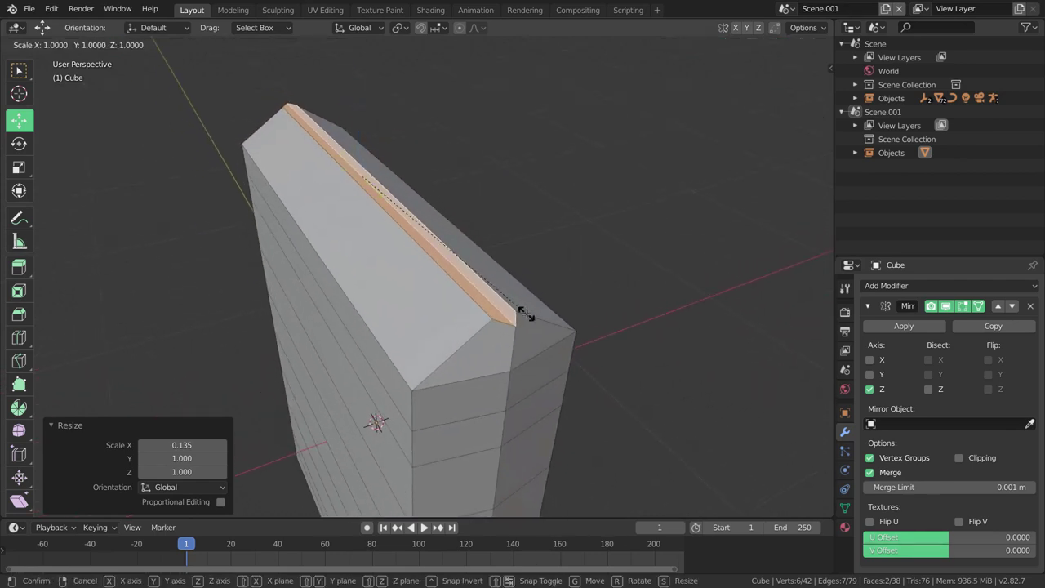
{"action": "key", "text": "x"}
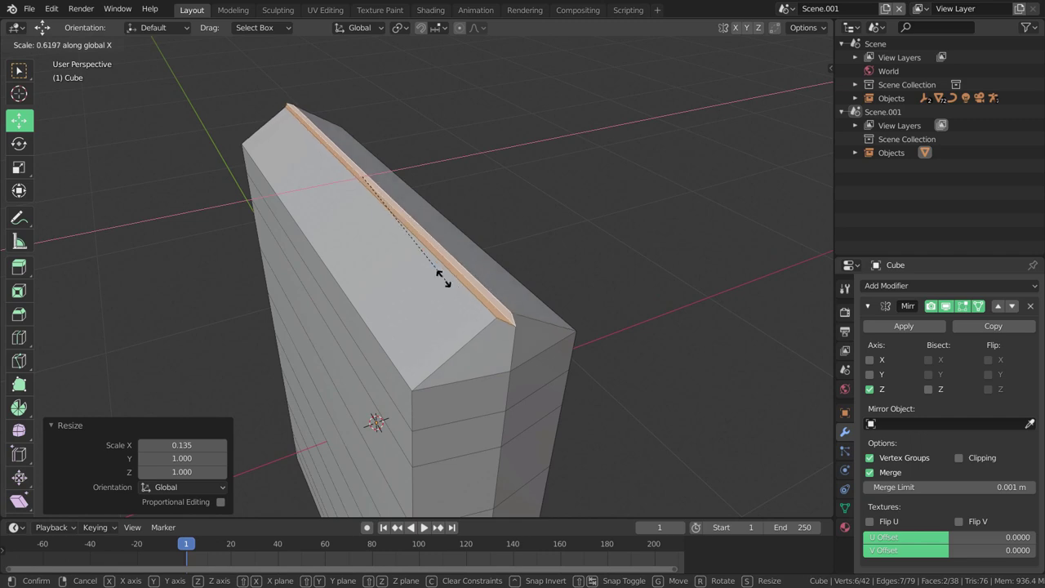
{"action": "left_click", "coordinate": [423, 257]}
{"action": "mouse_move", "coordinate": [424, 260]}
{"action": "middle_mouse_down"}
{"action": "mouse_move", "coordinate": [500, 298]}
{"action": "mouse_move", "coordinate": [467, 304]}
{"action": "middle_mouse_up"}
{"action": "key", "text": "s"}
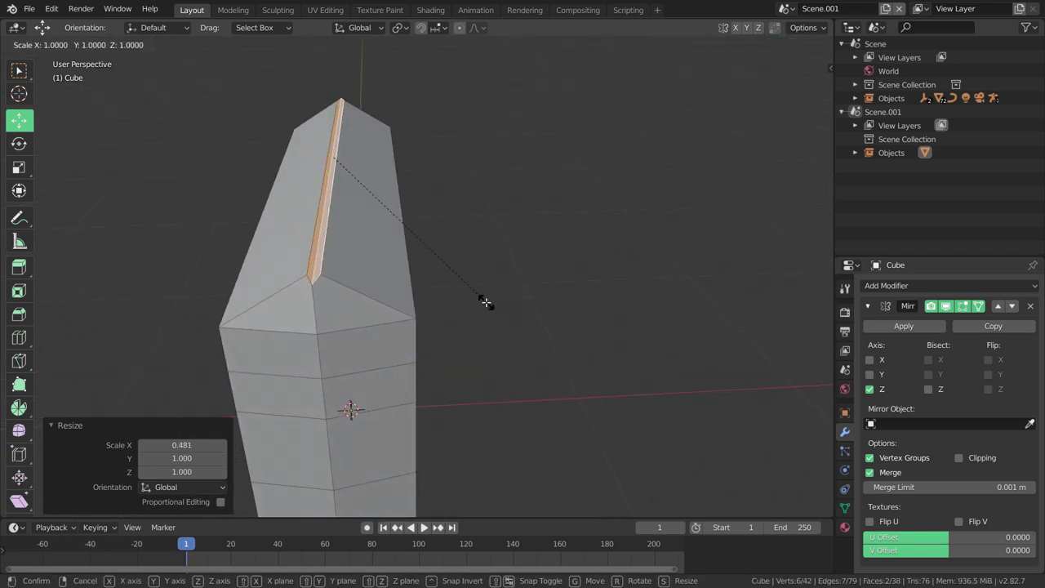
{"action": "key", "text": "x"}
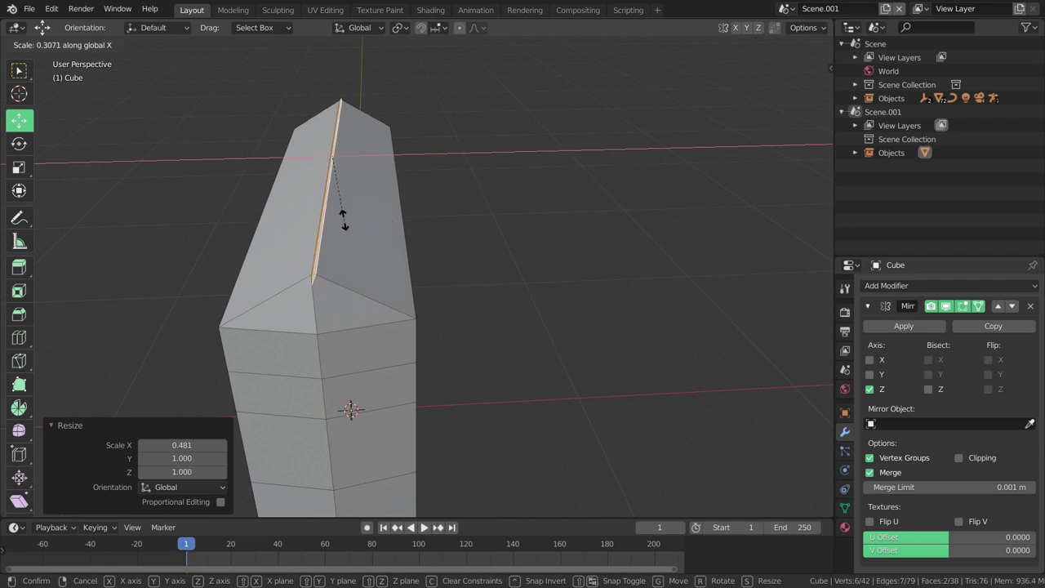
{"action": "left_click", "coordinate": [394, 251]}
{"action": "mouse_move", "coordinate": [394, 252]}
{"action": "middle_mouse_down"}
{"action": "mouse_move", "coordinate": [536, 289]}
{"action": "mouse_move", "coordinate": [493, 275]}
{"action": "mouse_move", "coordinate": [627, 271]}
{"action": "mouse_move", "coordinate": [558, 282]}
{"action": "mouse_move", "coordinate": [521, 266]}
{"action": "middle_mouse_up"}
{"action": "scroll", "coordinate": [536, 289], "scroll_direction": "up", "scroll_amount": 3}
Step: Add two centred edge loops just below the top, replacing an undone single cut
{"action": "key", "text": "ctrl+r"}
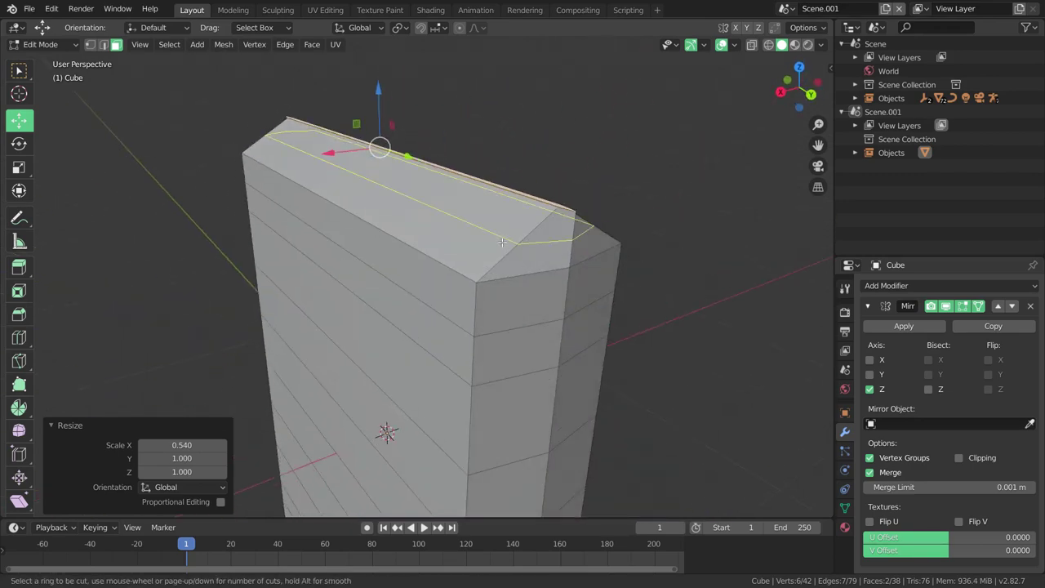
{"action": "left_click", "coordinate": [501, 242]}
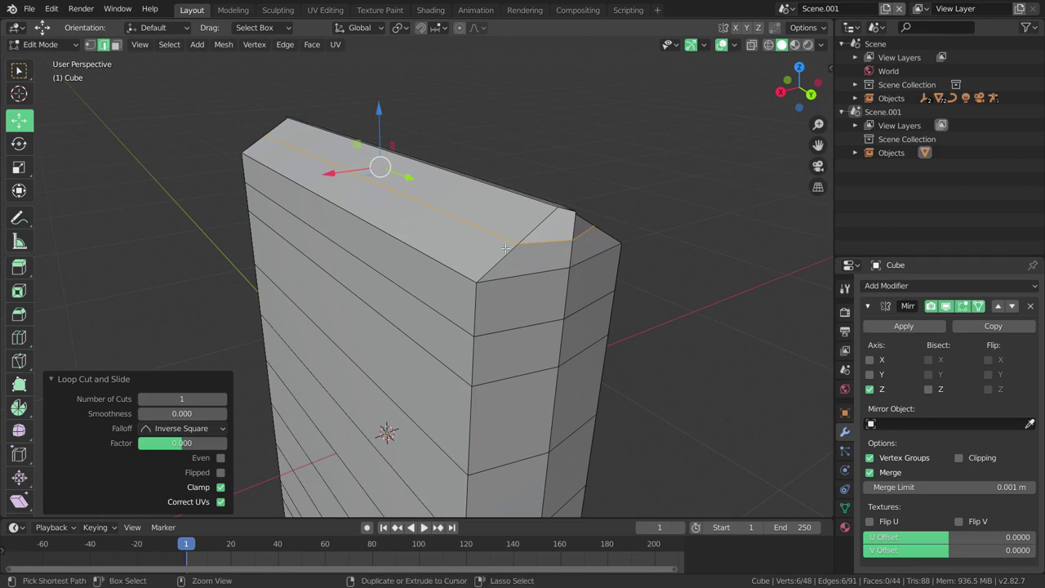
{"action": "key", "text": "ctrl+z"}
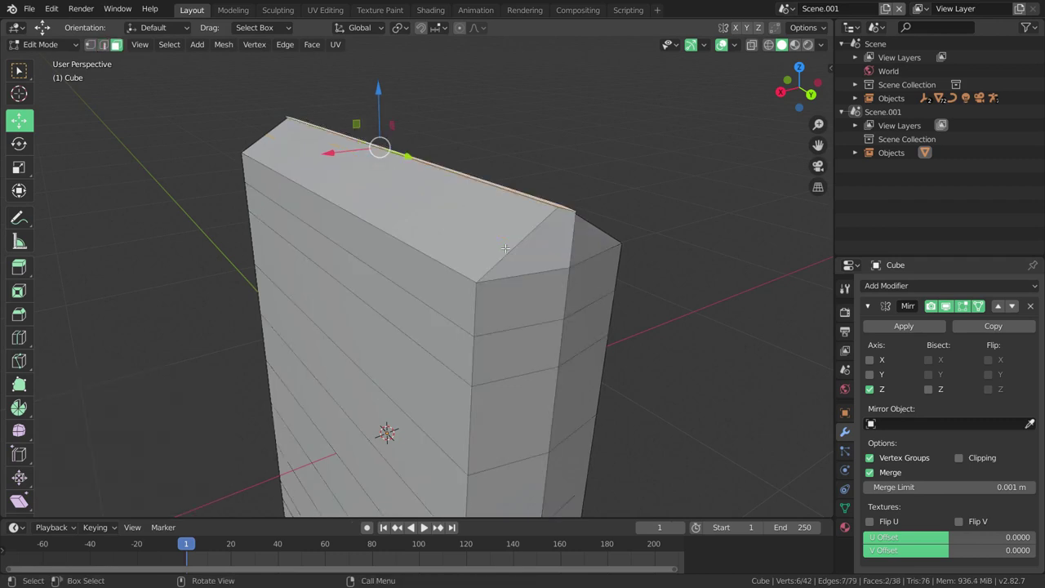
{"action": "key", "text": "ctrl+r"}
{"action": "scroll", "coordinate": [505, 247], "scroll_direction": "up", "scroll_amount": 1}
{"action": "left_click", "coordinate": [505, 248]}
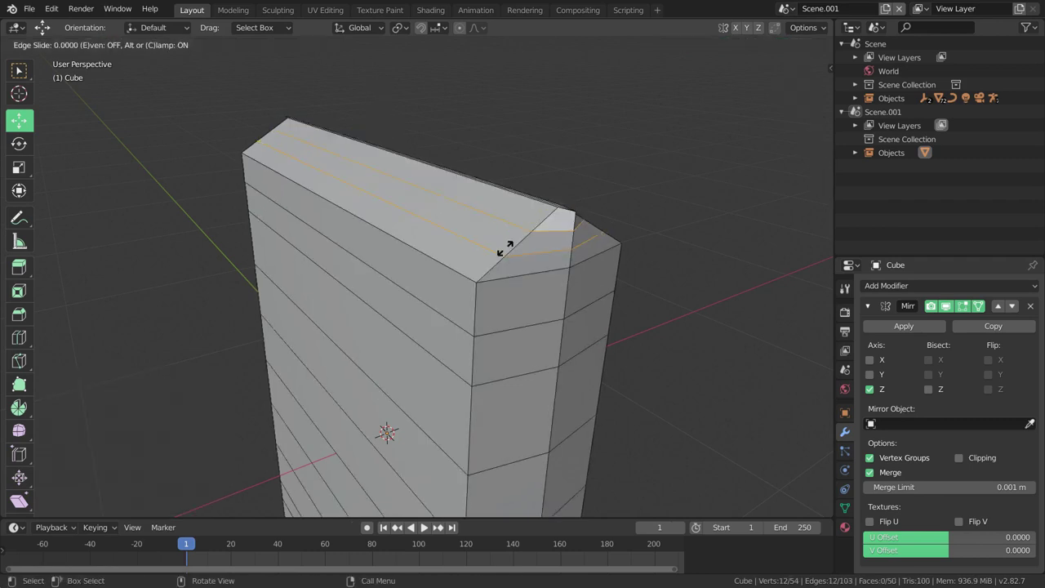
{"action": "right_click", "coordinate": [560, 249]}
{"action": "mouse_move", "coordinate": [561, 249]}
{"action": "middle_mouse_down"}
{"action": "mouse_move", "coordinate": [501, 268]}
{"action": "mouse_move", "coordinate": [514, 248]}
{"action": "mouse_move", "coordinate": [529, 276]}
{"action": "middle_mouse_up"}
Step: Squeeze the two new loops along X to 0.583
{"action": "key", "text": "s"}
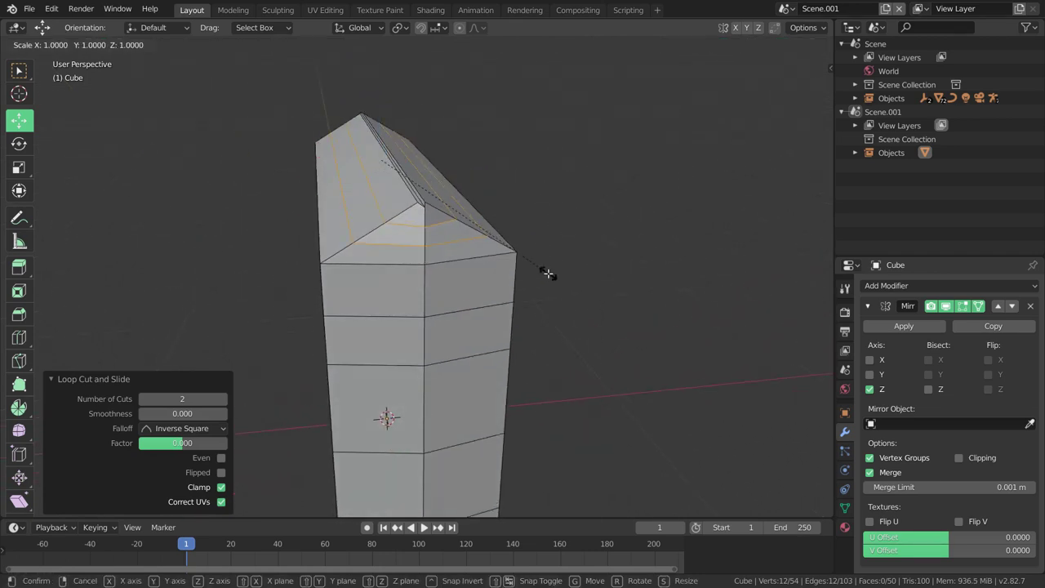
{"action": "key", "text": "x"}
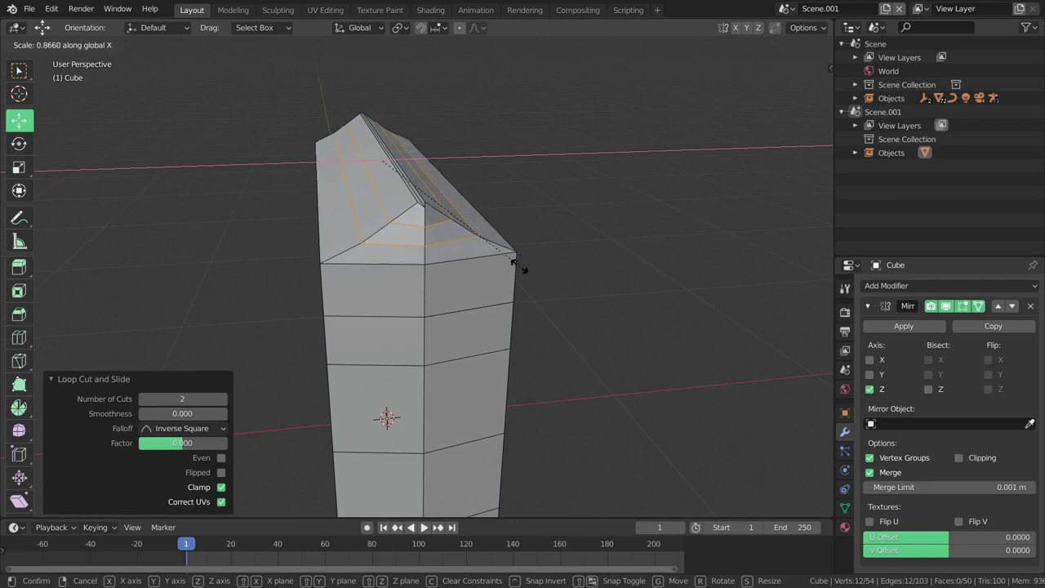
{"action": "left_click", "coordinate": [451, 251]}
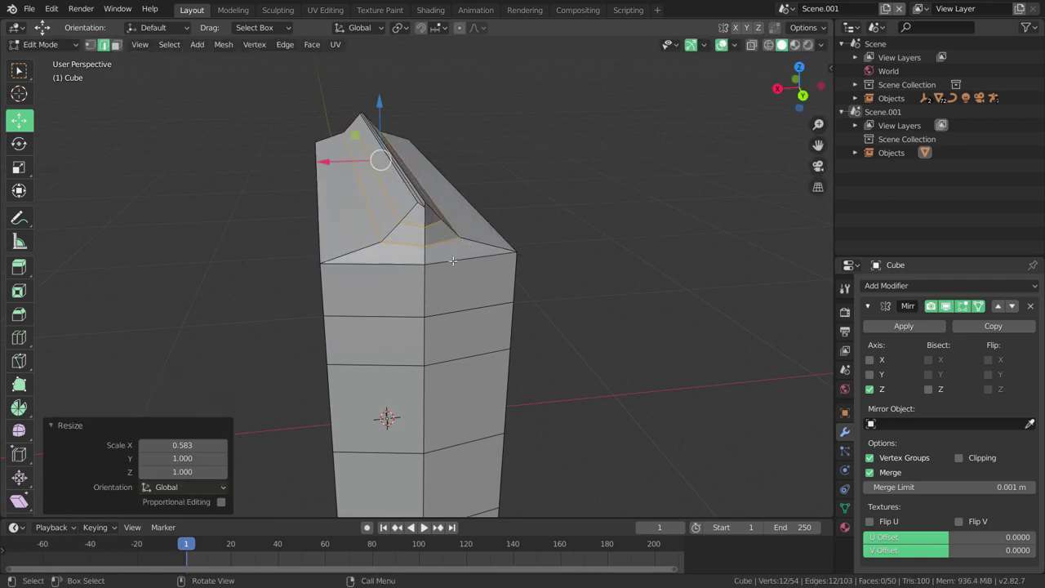
{"action": "mouse_move", "coordinate": [451, 251]}
{"action": "middle_mouse_down"}
{"action": "mouse_move", "coordinate": [641, 287]}
{"action": "mouse_move", "coordinate": [507, 275]}
{"action": "middle_mouse_up"}
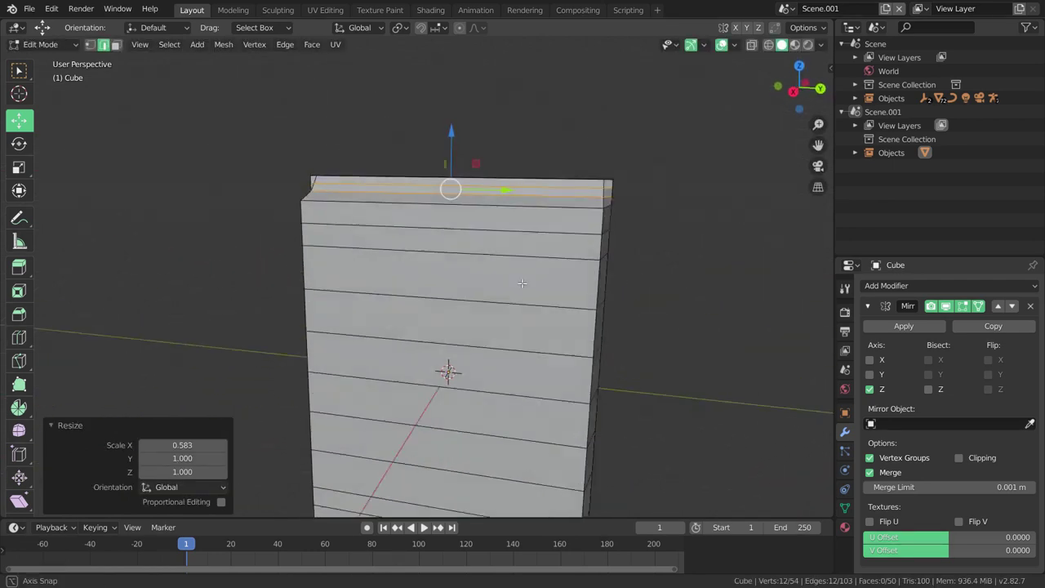
Step: Select the edge loop below the top rim and scale it along X to 0.844
{"action": "left_click", "coordinate": [515, 235], "text": "alt"}
{"action": "key", "text": "s"}
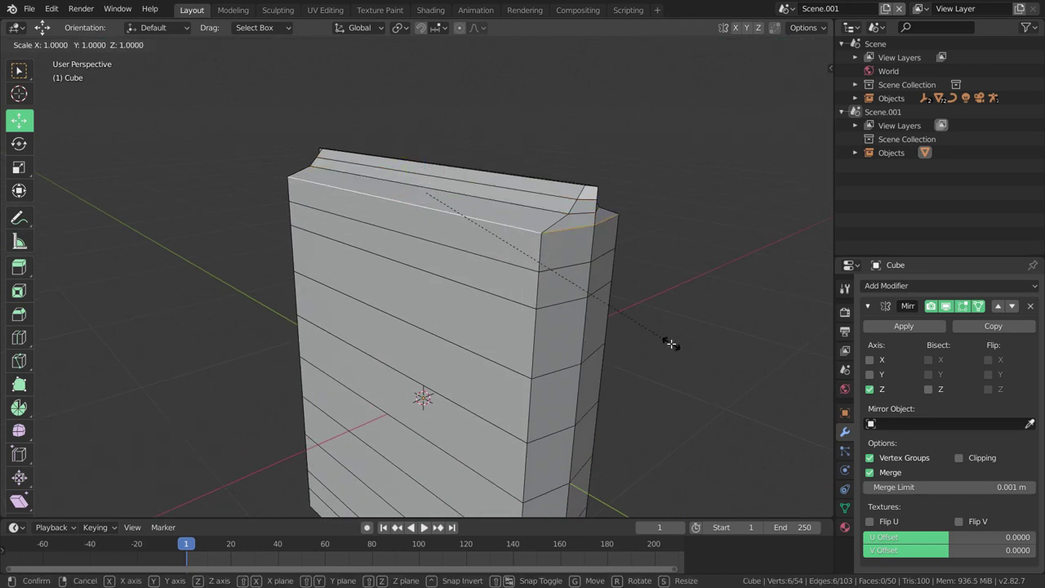
{"action": "key", "text": "x"}
{"action": "left_click", "coordinate": [629, 325]}
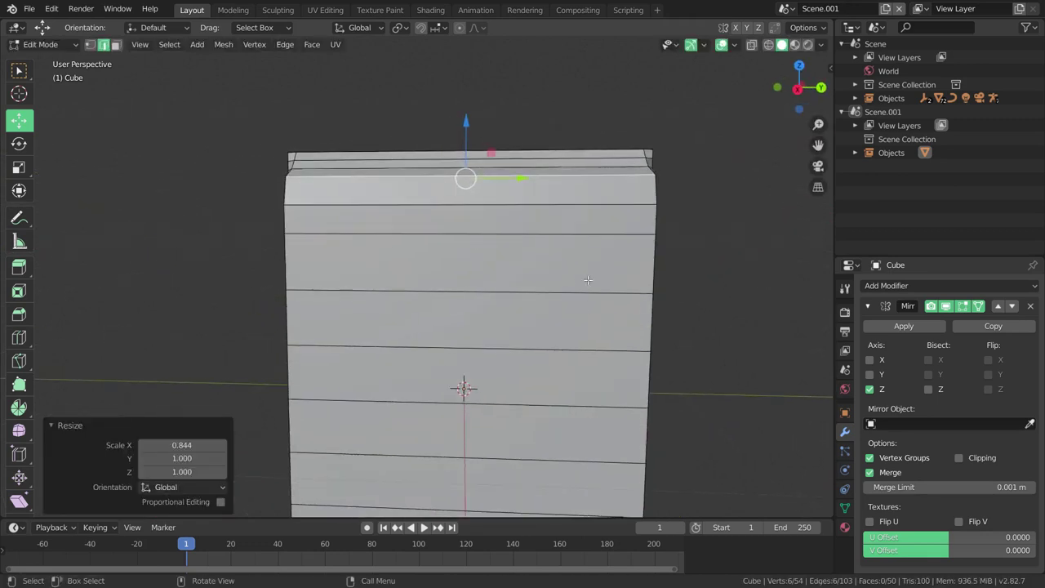
{"action": "mouse_move", "coordinate": [629, 325]}
{"action": "middle_mouse_down"}
{"action": "mouse_move", "coordinate": [594, 322]}
{"action": "mouse_move", "coordinate": [644, 352]}
{"action": "mouse_move", "coordinate": [427, 279]}
{"action": "middle_mouse_up"}
{"action": "key", "text": "super"}
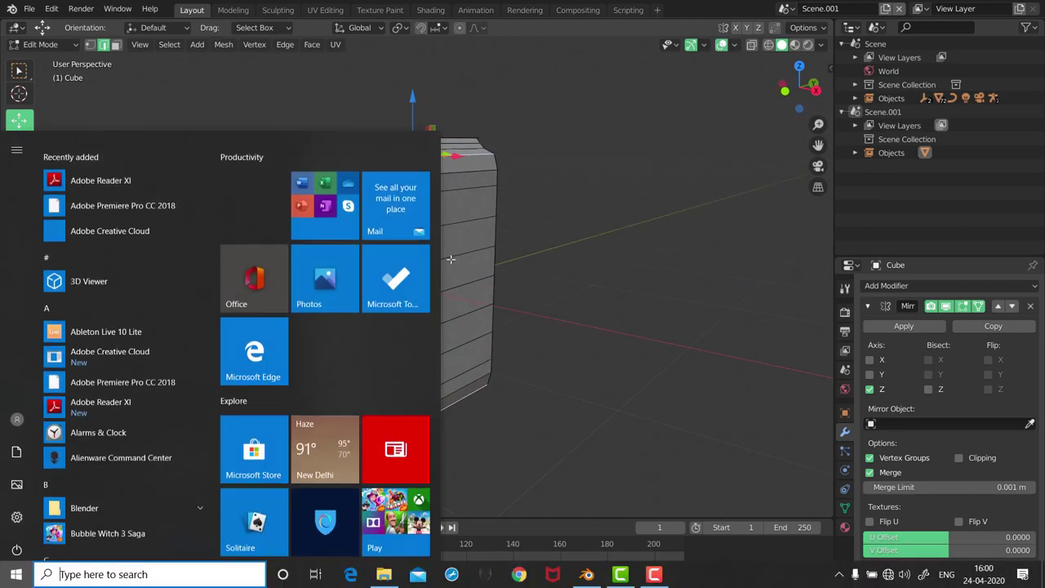
{"action": "key", "text": "super"}
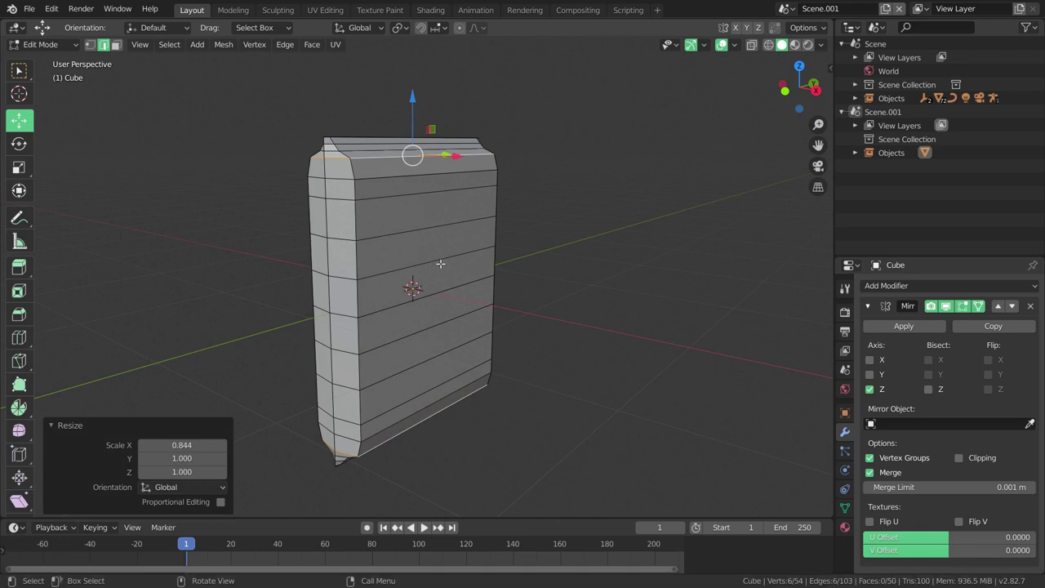
{"action": "mouse_move", "coordinate": [521, 281]}
{"action": "middle_mouse_down"}
{"action": "mouse_move", "coordinate": [523, 269]}
{"action": "mouse_move", "coordinate": [501, 296]}
{"action": "middle_mouse_up"}
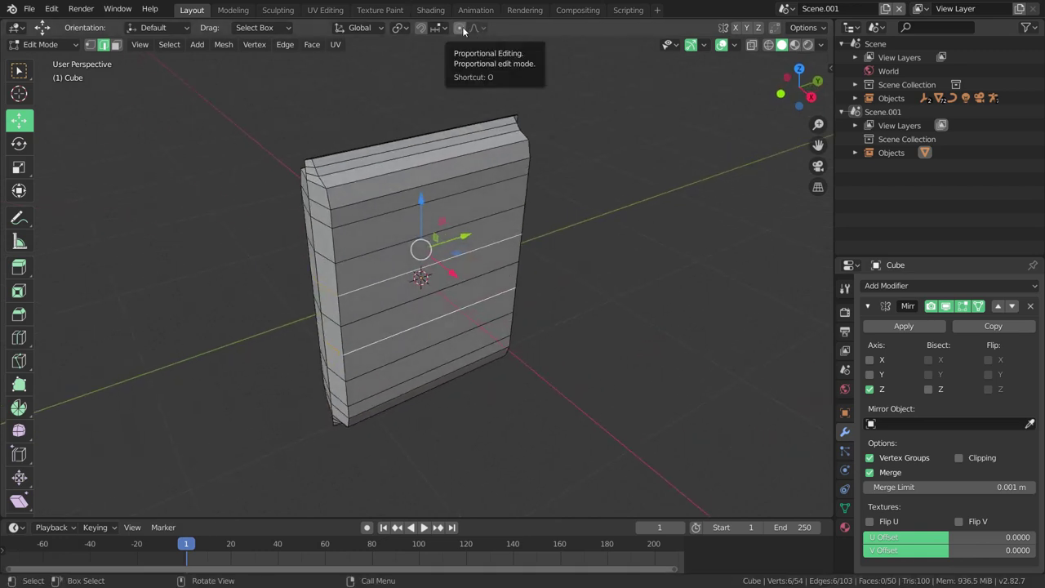
Step: Turn on proportional editing and set its falloff to Smooth
{"action": "left_click", "coordinate": [461, 28]}
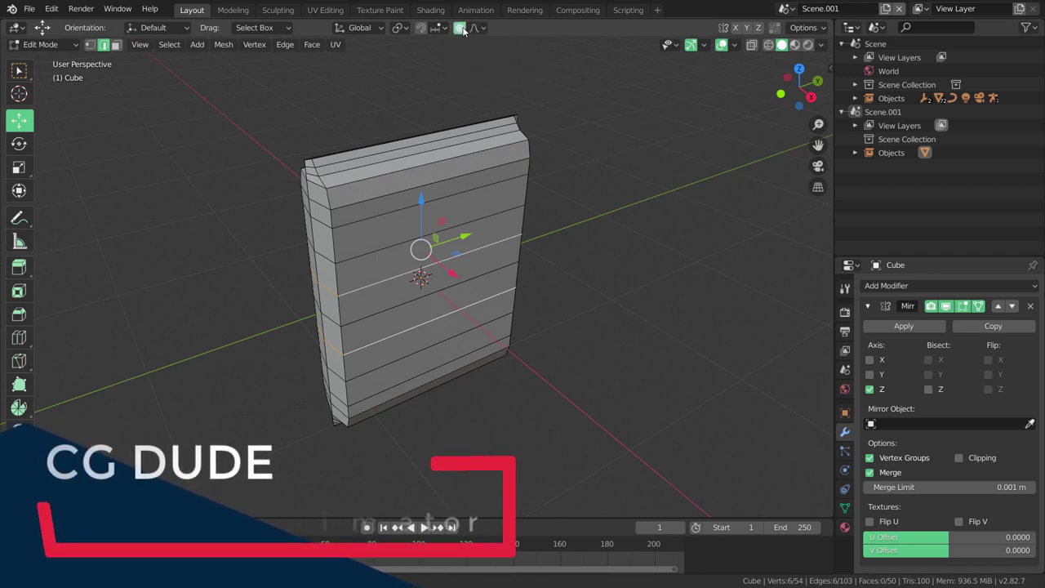
{"action": "left_click", "coordinate": [477, 28]}
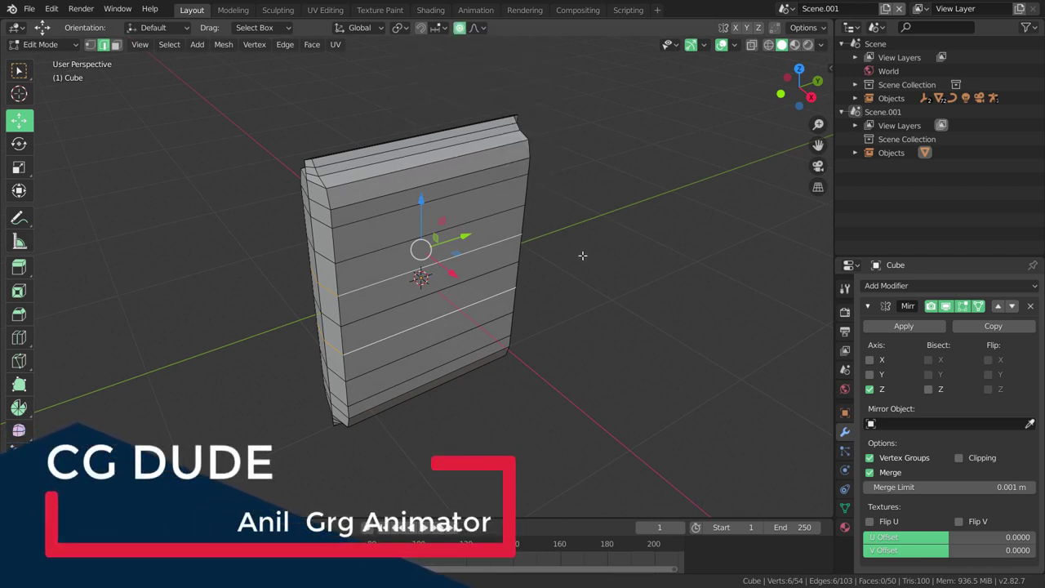
{"action": "middle_click_drag", "start_coordinate": [542, 285], "coordinate": [576, 277]}
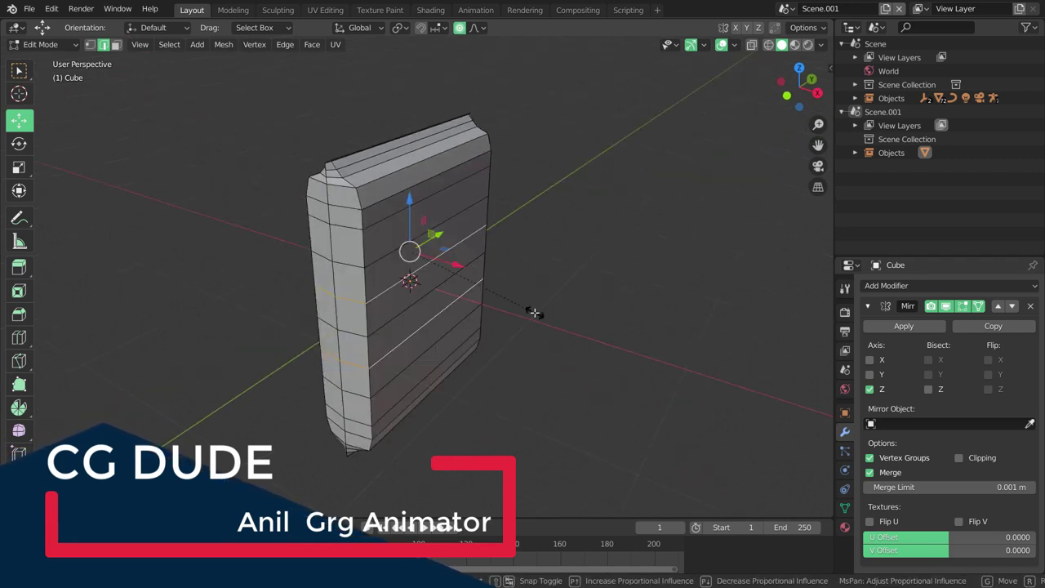
Step: Scale the bag's middle loops outward along X with smooth proportional falloff
{"action": "key", "text": "s"}
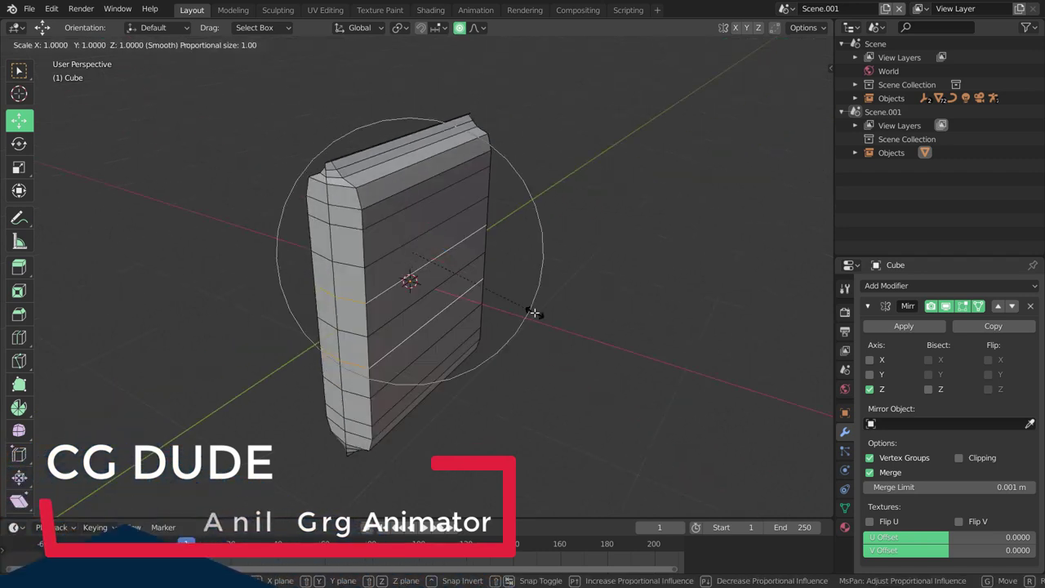
{"action": "key", "text": "Escape"}
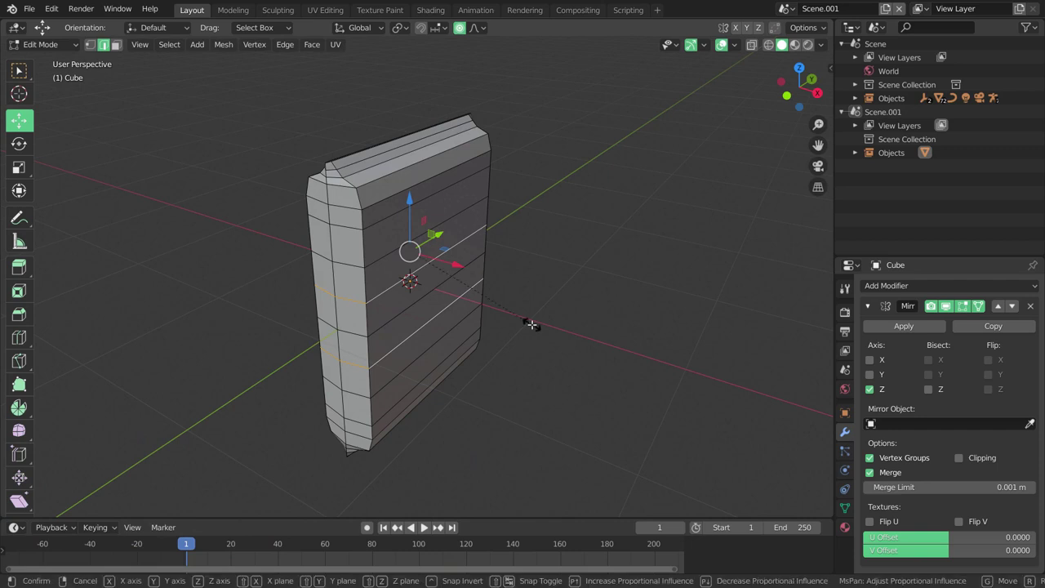
{"action": "key", "text": "s"}
{"action": "key", "text": "x"}
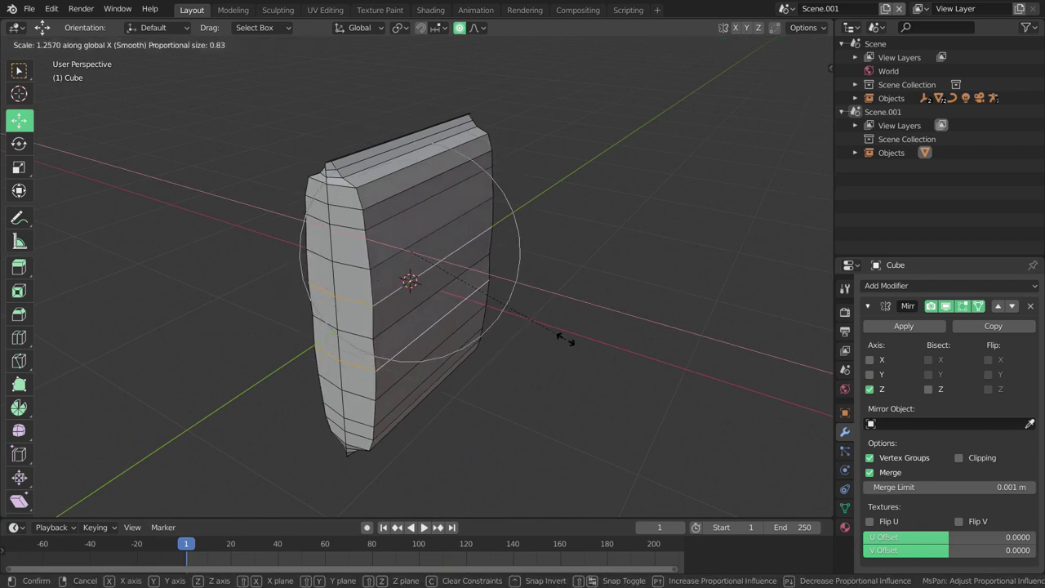
{"action": "left_click", "coordinate": [565, 339]}
{"action": "middle_click_drag", "start_coordinate": [565, 339], "coordinate": [496, 306]}
Step: Nudge the middle loop slightly along X with proportional falloff
{"action": "key", "text": "s"}
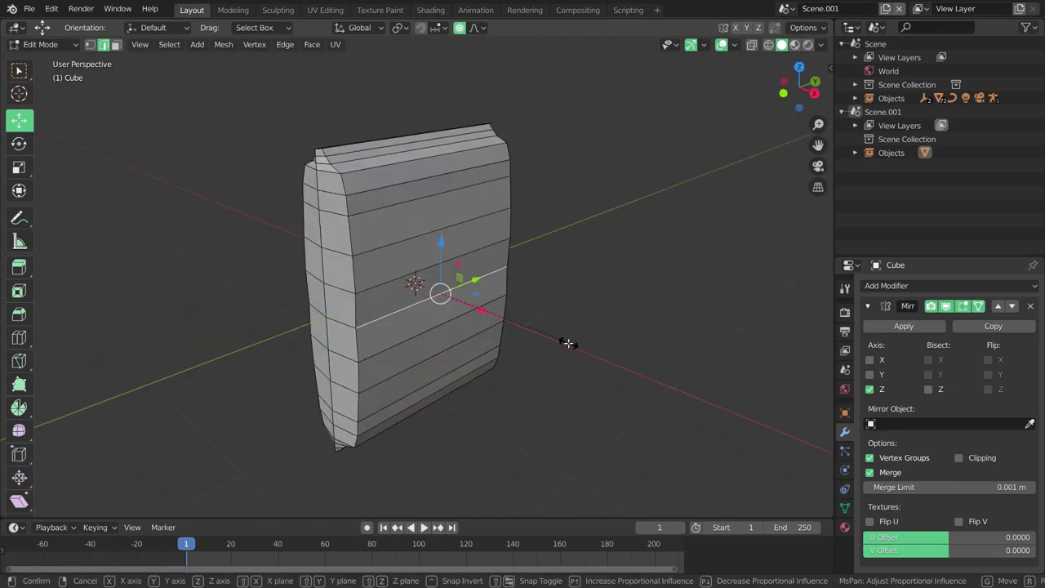
{"action": "key", "text": "x"}
{"action": "key", "text": "Escape"}
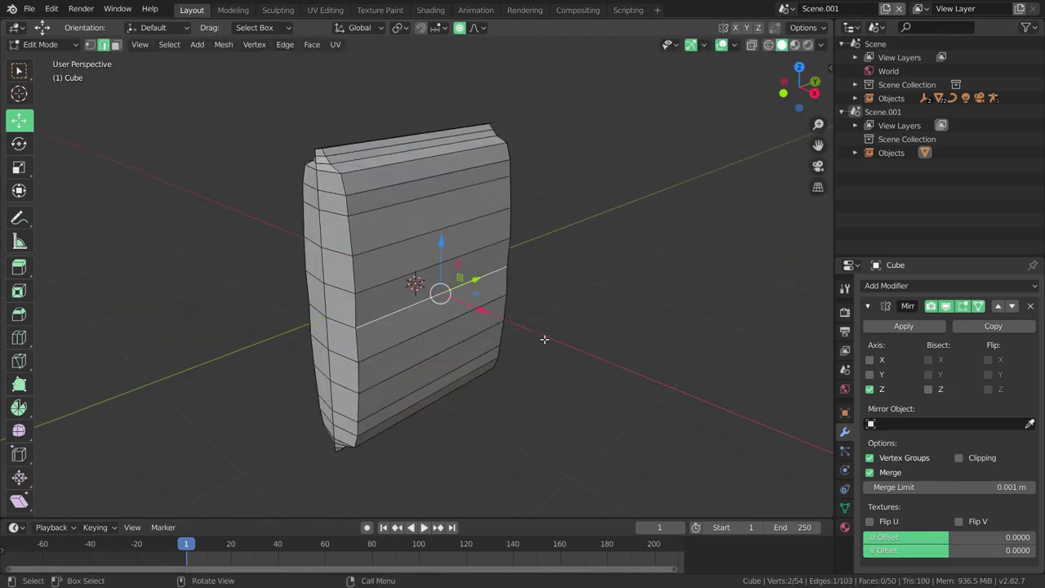
{"action": "key", "text": "s"}
{"action": "key", "text": "x"}
{"action": "key", "text": "Escape"}
{"action": "middle_click_drag", "start_coordinate": [555, 346], "coordinate": [484, 305]}
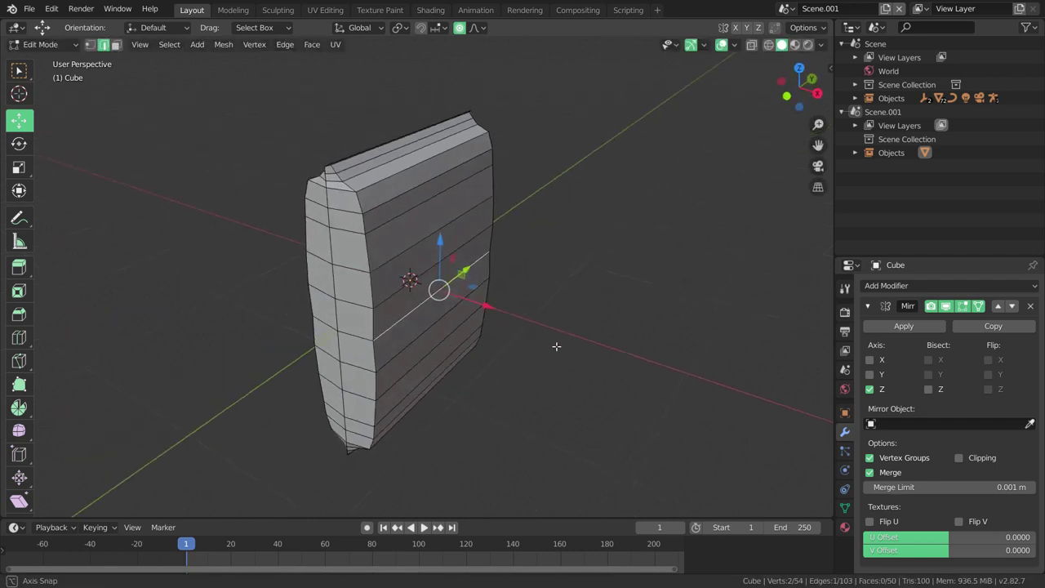
{"action": "left_click_drag", "start_coordinate": [480, 300], "coordinate": [486, 302]}
{"action": "mouse_move", "coordinate": [485, 302]}
{"action": "middle_mouse_down"}
{"action": "mouse_move", "coordinate": [550, 287]}
{"action": "mouse_move", "coordinate": [495, 337]}
{"action": "middle_mouse_up"}
Step: Bulge the middle loop out along X to 1.332 with proportional size 0.826
{"action": "key", "text": "s"}
{"action": "key", "text": "x"}
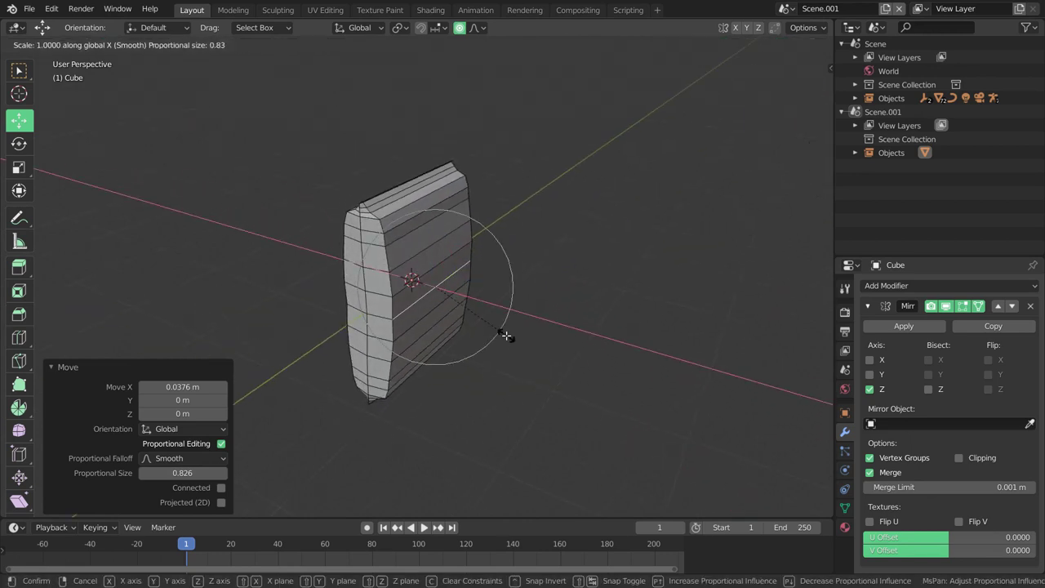
{"action": "left_click", "coordinate": [560, 355]}
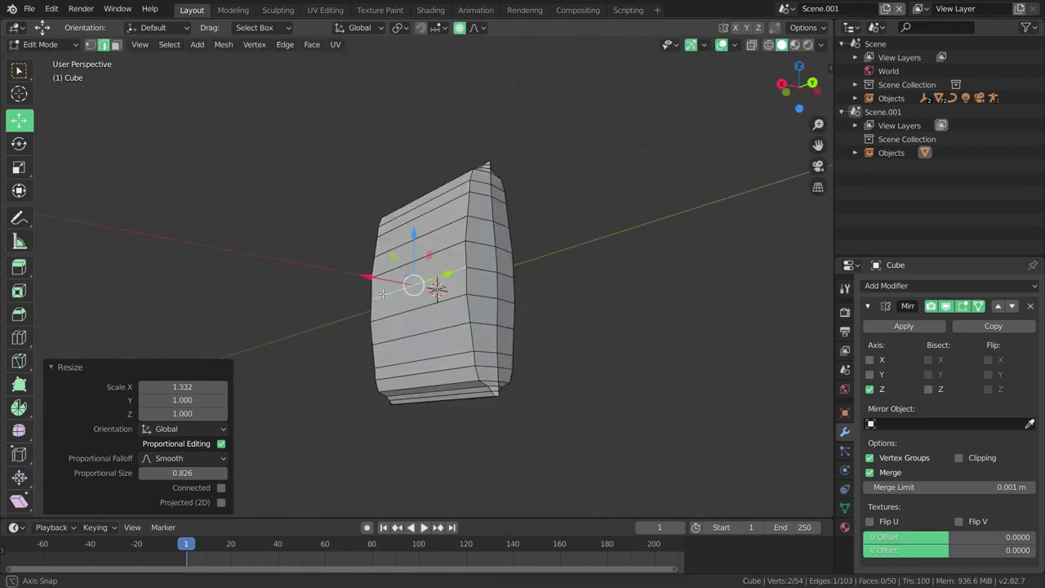
{"action": "mouse_move", "coordinate": [500, 350]}
{"action": "middle_mouse_down"}
{"action": "mouse_move", "coordinate": [490, 310]}
{"action": "mouse_move", "coordinate": [511, 228]}
{"action": "mouse_move", "coordinate": [511, 249]}
{"action": "mouse_move", "coordinate": [462, 324]}
{"action": "mouse_move", "coordinate": [618, 313]}
{"action": "mouse_move", "coordinate": [634, 297]}
{"action": "mouse_move", "coordinate": [426, 266]}
{"action": "mouse_move", "coordinate": [607, 250]}
{"action": "mouse_move", "coordinate": [472, 288]}
{"action": "mouse_move", "coordinate": [560, 299]}
{"action": "mouse_move", "coordinate": [523, 293]}
{"action": "mouse_move", "coordinate": [560, 277]}
{"action": "mouse_move", "coordinate": [623, 278]}
{"action": "mouse_move", "coordinate": [562, 263]}
{"action": "mouse_move", "coordinate": [475, 273]}
{"action": "mouse_move", "coordinate": [523, 193]}
{"action": "mouse_move", "coordinate": [507, 275]}
{"action": "middle_mouse_up"}
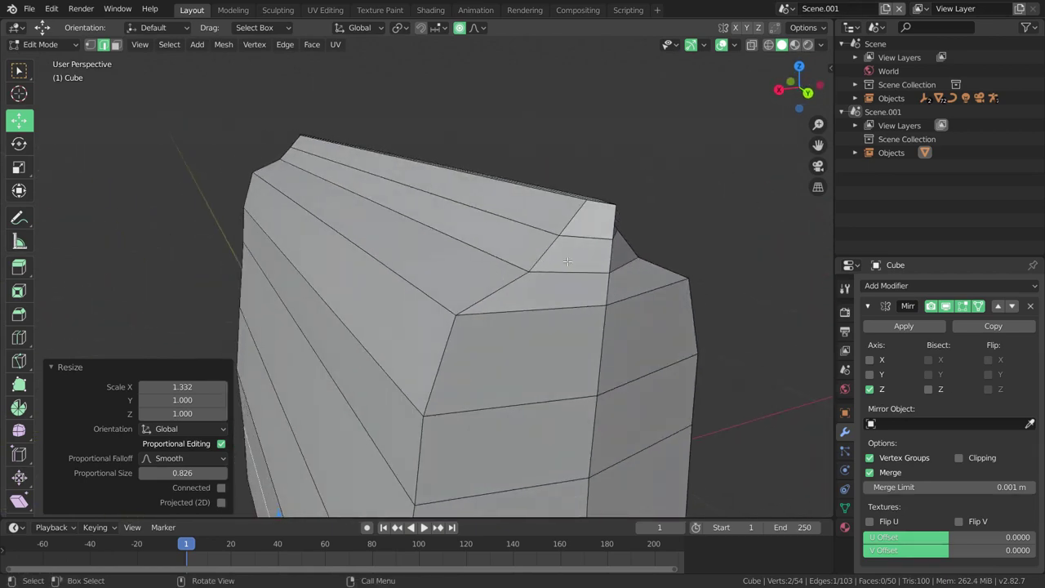
Step: Narrow the edge loop along the bag's top along X
{"action": "left_click", "coordinate": [513, 267], "text": "alt"}
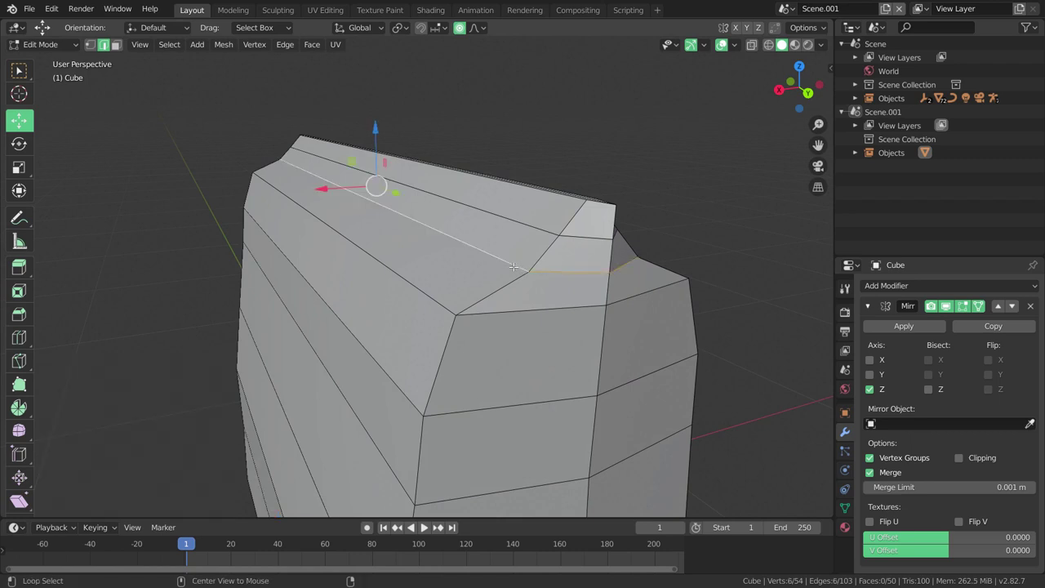
{"action": "middle_click_drag", "start_coordinate": [645, 294], "coordinate": [638, 294]}
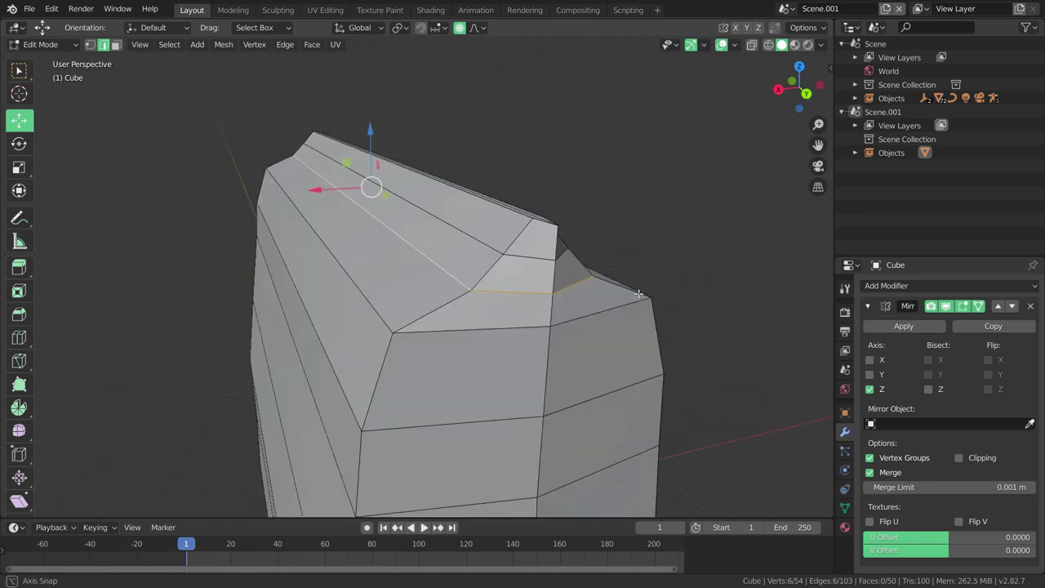
{"action": "key", "text": "s"}
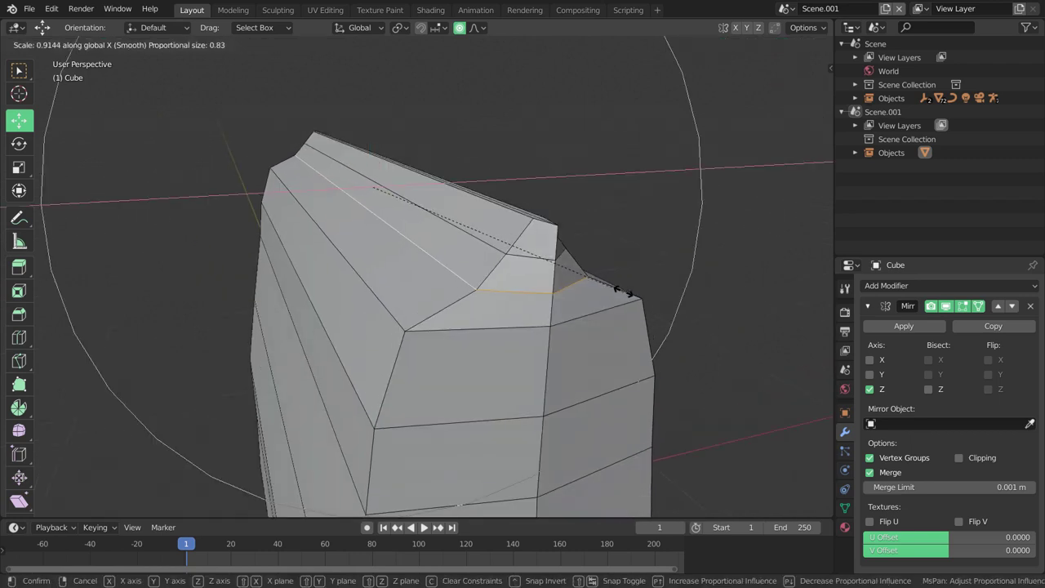
{"action": "key", "text": "Escape"}
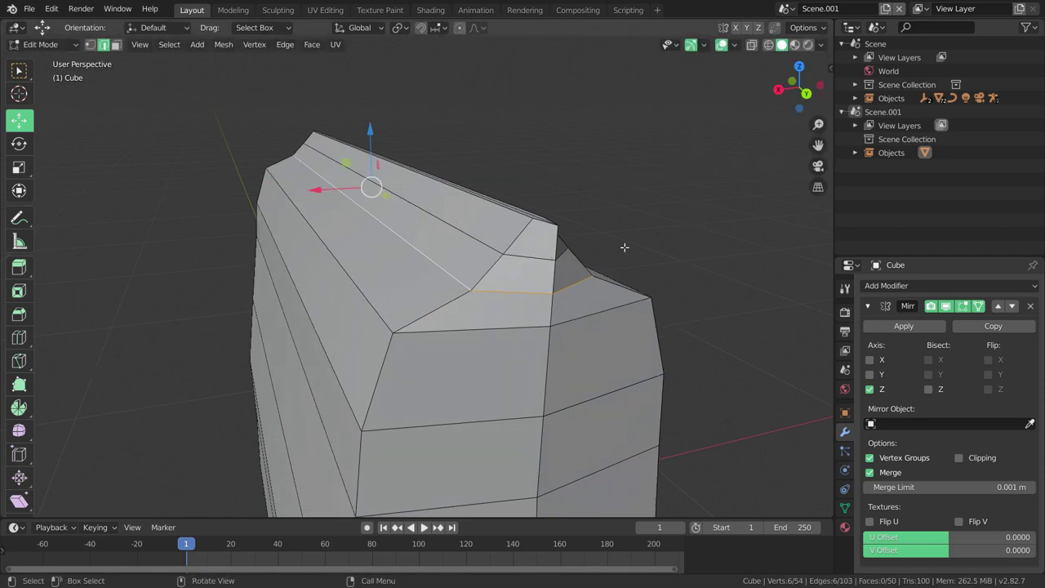
{"action": "key", "text": "s"}
{"action": "key", "text": "x"}
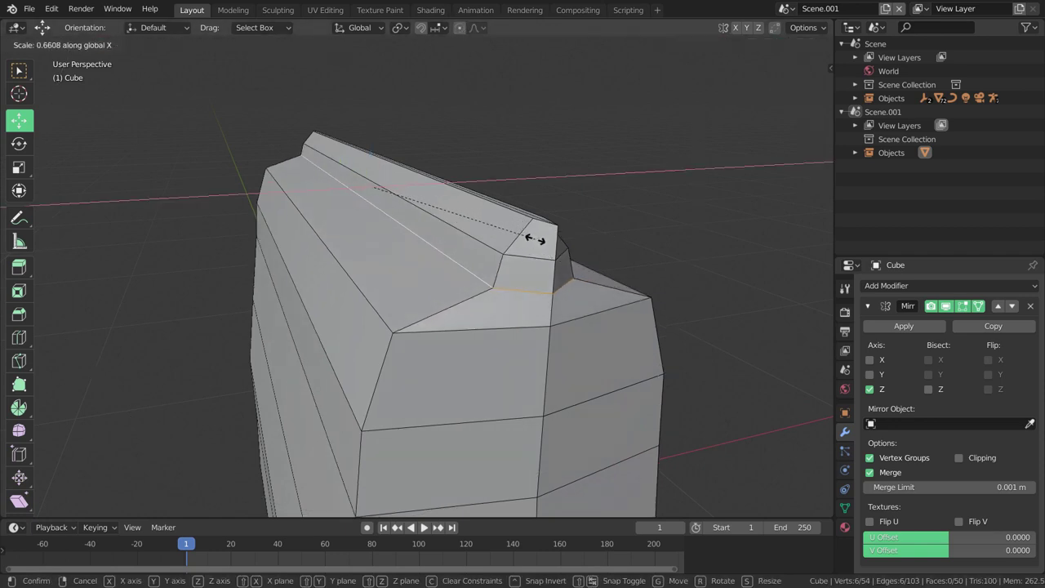
{"action": "left_click", "coordinate": [546, 240]}
Step: Narrow the neighbouring top loop along X as well
{"action": "left_click", "coordinate": [487, 249], "text": "alt"}
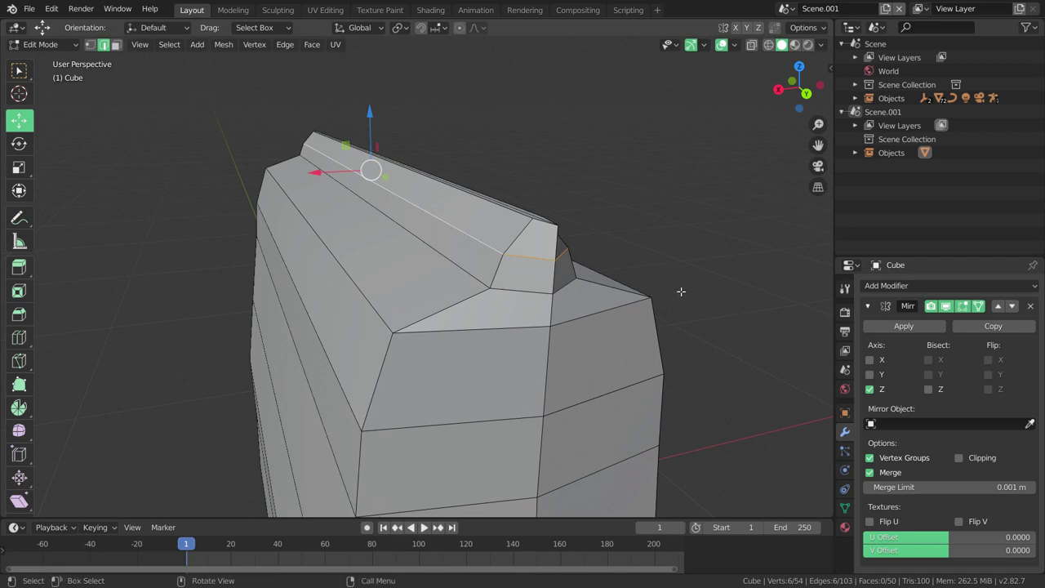
{"action": "key", "text": "s"}
{"action": "key", "text": "x"}
{"action": "left_click", "coordinate": [594, 278]}
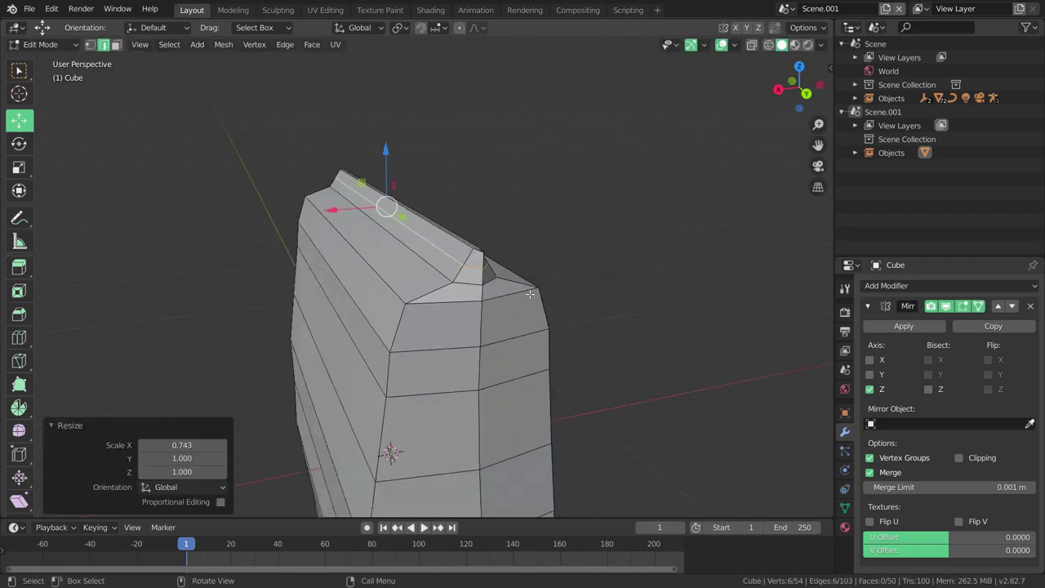
{"action": "mouse_move", "coordinate": [594, 277]}
{"action": "middle_mouse_down"}
{"action": "mouse_move", "coordinate": [565, 243]}
{"action": "mouse_move", "coordinate": [505, 257]}
{"action": "middle_mouse_up"}
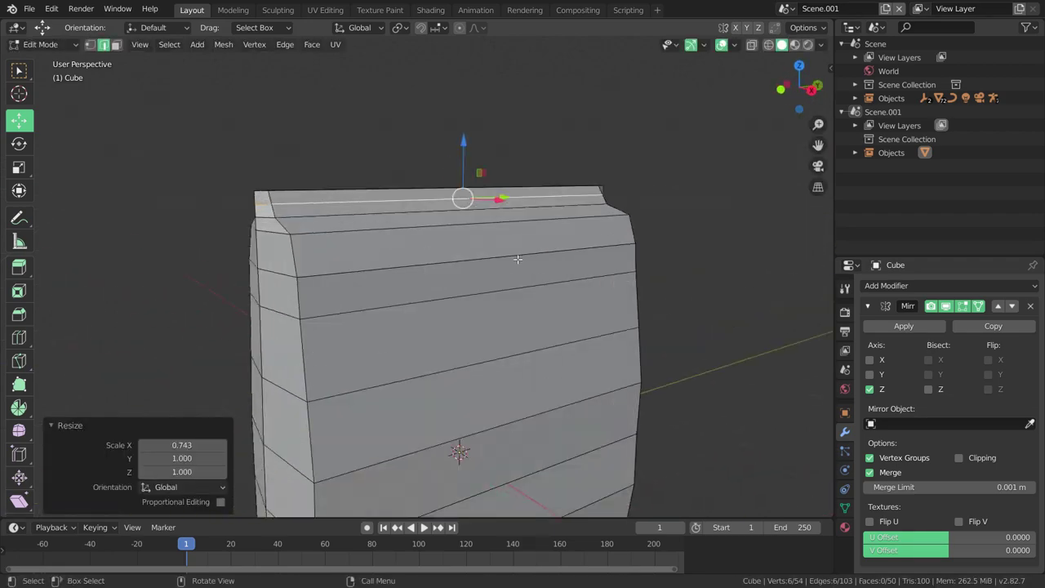
Step: Narrow the short top-ridge edge along X to 0.867 without proportional editing
{"action": "left_click", "coordinate": [486, 236]}
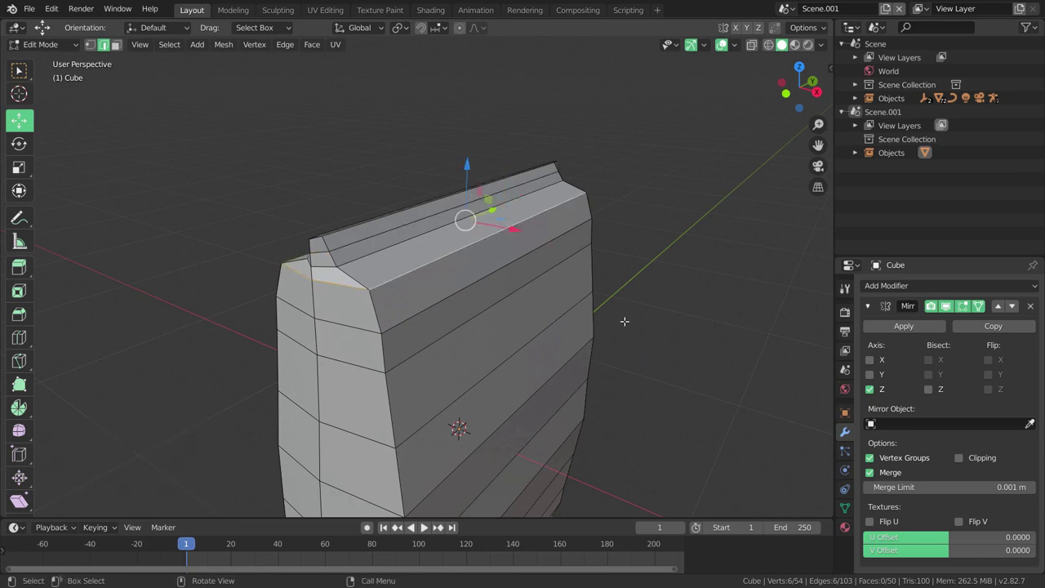
{"action": "key", "text": "s"}
{"action": "key", "text": "x"}
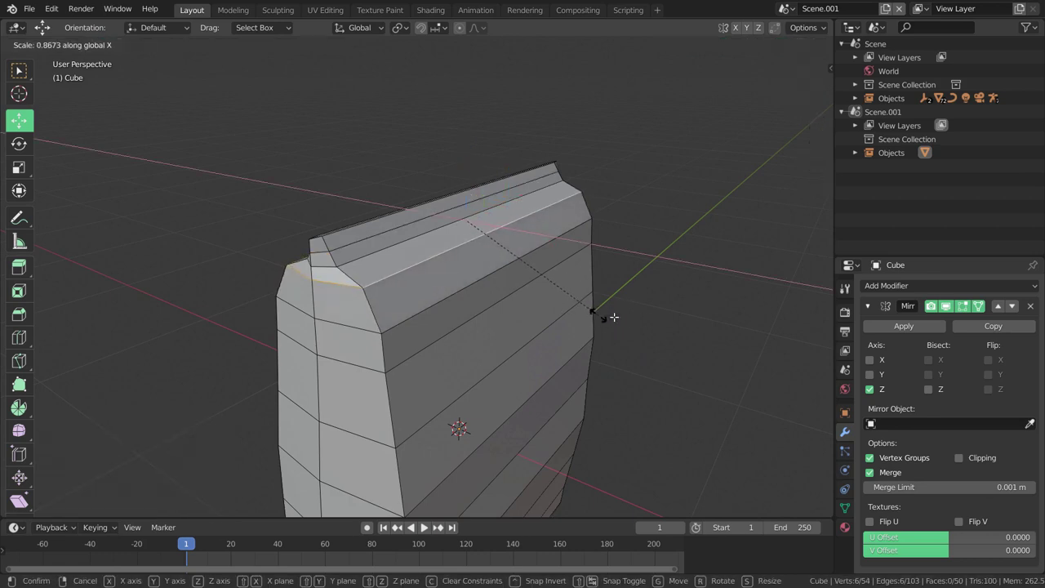
{"action": "left_click", "coordinate": [614, 316]}
{"action": "mouse_move", "coordinate": [604, 315]}
{"action": "middle_mouse_down"}
{"action": "mouse_move", "coordinate": [454, 285]}
{"action": "mouse_move", "coordinate": [560, 345]}
{"action": "mouse_move", "coordinate": [534, 297]}
{"action": "middle_mouse_up"}
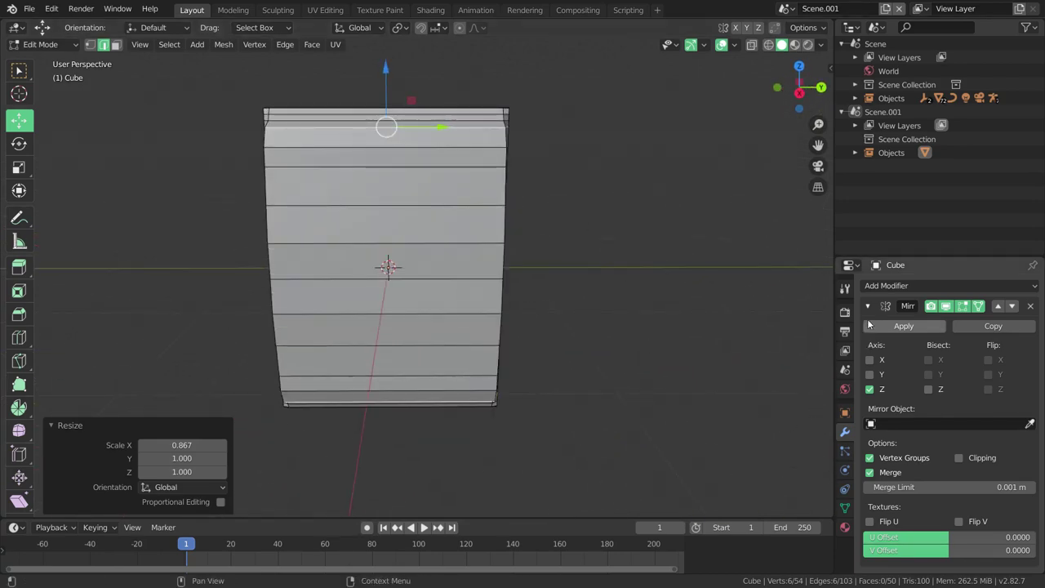
Step: Add a Catmull-Clark Subdivision Surface modifier (viewport 1, render 2) below the Mirror modifier
{"action": "left_click", "coordinate": [887, 286]}
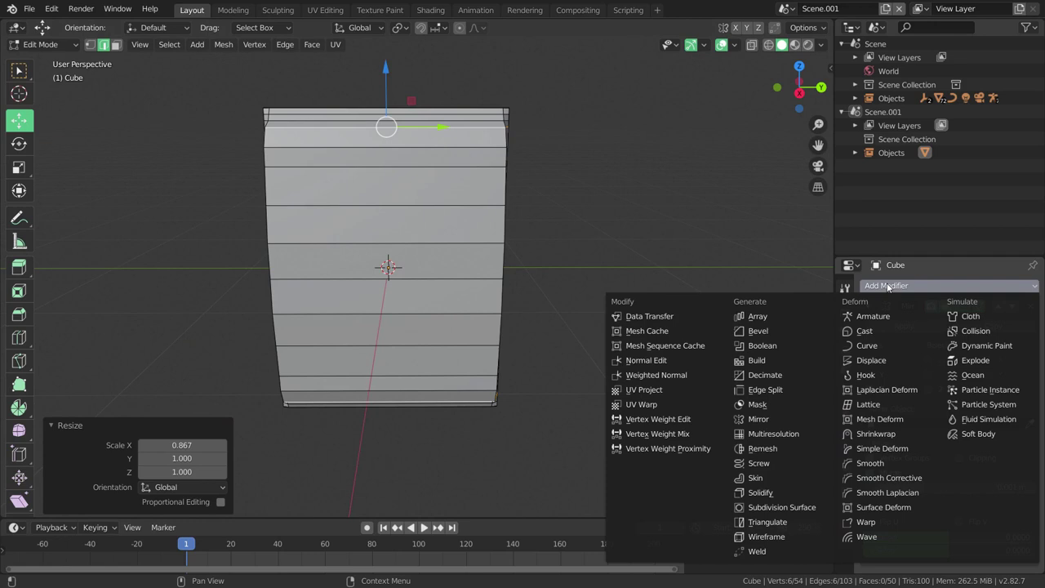
{"action": "mouse_move", "coordinate": [595, 431]}
{"action": "middle_mouse_down"}
{"action": "mouse_move", "coordinate": [602, 343]}
{"action": "mouse_move", "coordinate": [613, 326]}
{"action": "mouse_move", "coordinate": [556, 326]}
{"action": "middle_mouse_up"}
{"action": "key", "text": "ctrl+1"}
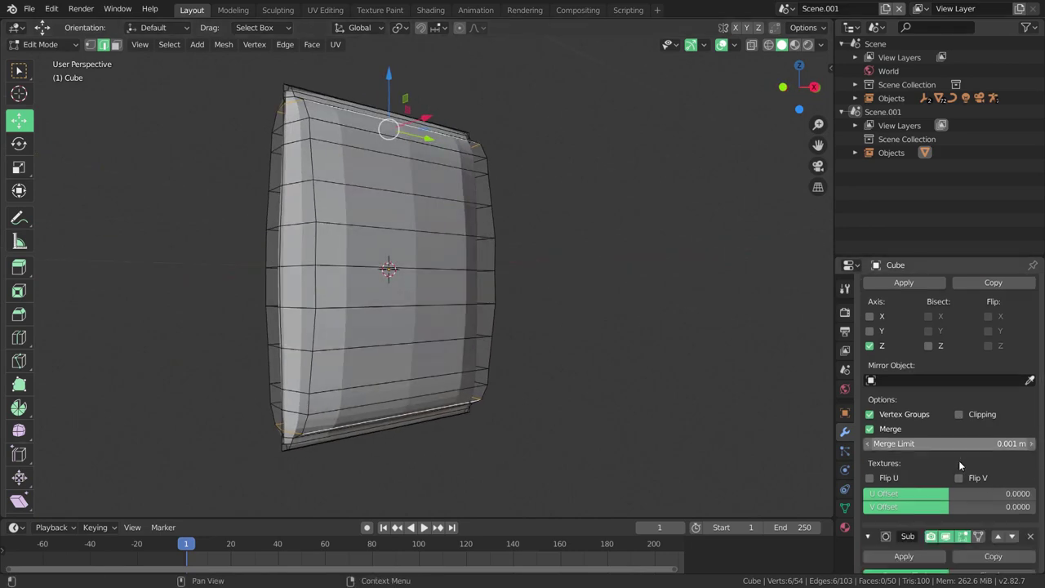
{"action": "scroll", "coordinate": [977, 490], "scroll_direction": "down", "scroll_amount": 4}
{"action": "mouse_move", "coordinate": [508, 371]}
{"action": "middle_mouse_down"}
{"action": "mouse_move", "coordinate": [301, 311]}
{"action": "mouse_move", "coordinate": [576, 345]}
{"action": "mouse_move", "coordinate": [479, 377]}
{"action": "mouse_move", "coordinate": [506, 378]}
{"action": "mouse_move", "coordinate": [436, 365]}
{"action": "mouse_move", "coordinate": [362, 315]}
{"action": "mouse_move", "coordinate": [354, 297]}
{"action": "mouse_move", "coordinate": [389, 289]}
{"action": "mouse_move", "coordinate": [478, 379]}
{"action": "middle_mouse_up"}
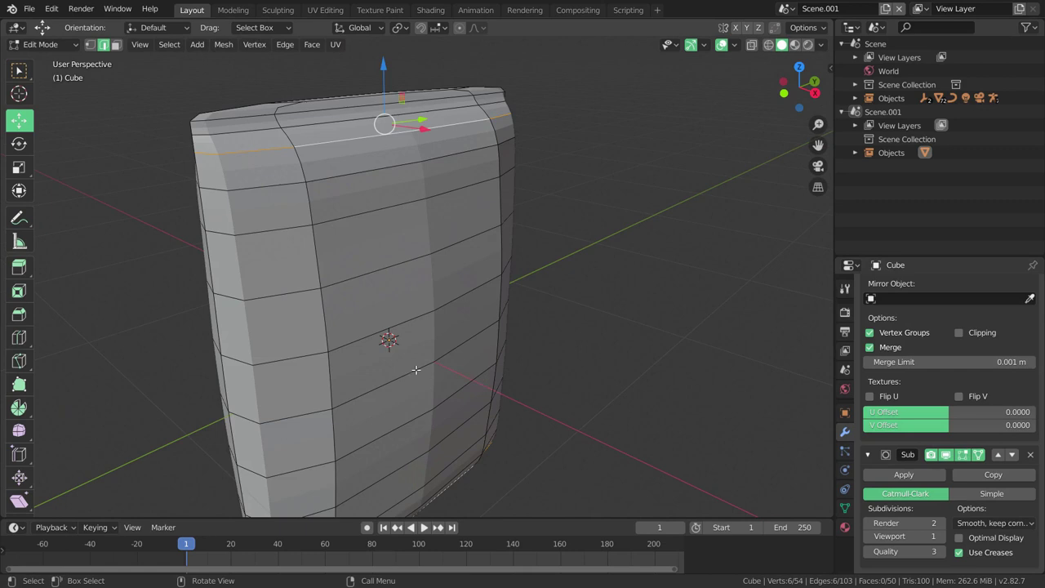
Step: Widen the middle edge loop along X to 1.096 with smooth proportional editing
{"action": "scroll", "coordinate": [417, 369], "scroll_direction": "down", "scroll_amount": 2}
{"action": "middle_click_drag", "start_coordinate": [492, 333], "coordinate": [502, 236]}
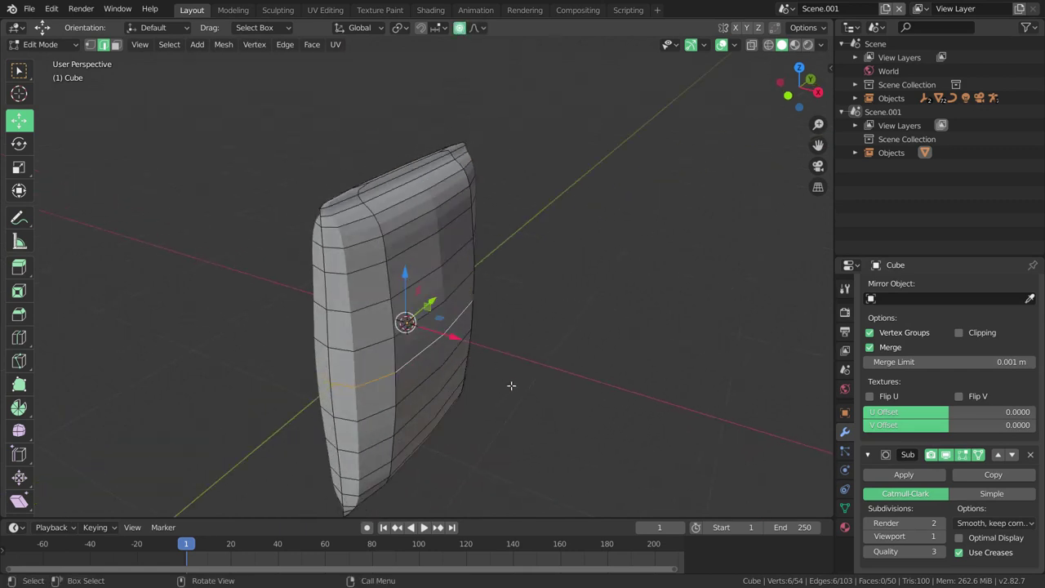
{"action": "key", "text": "s"}
{"action": "key", "text": "x"}
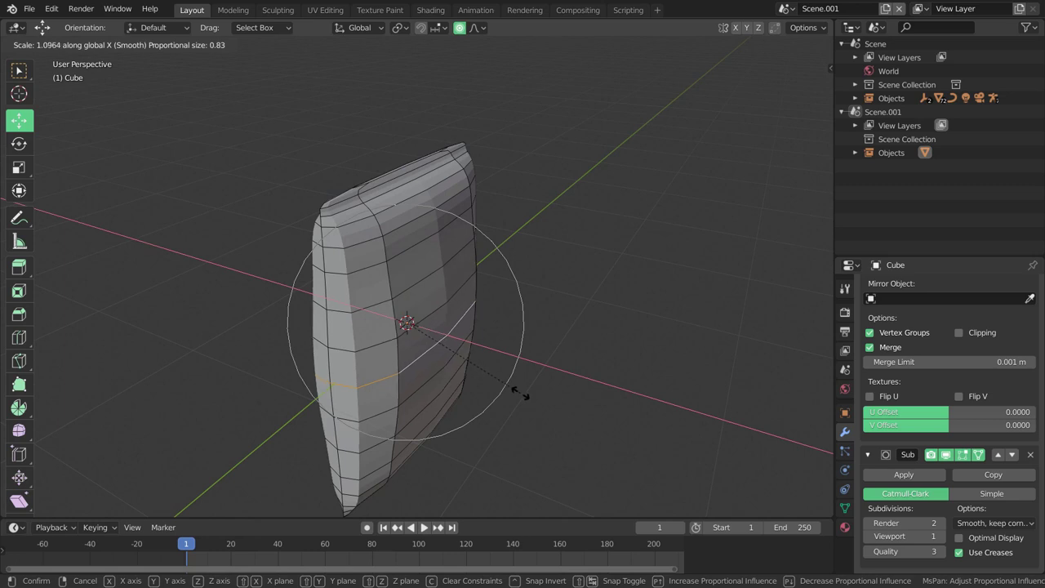
{"action": "left_click", "coordinate": [519, 394]}
Step: Switch to Object Mode to view the smoothed bag from the front
{"action": "middle_click_drag", "start_coordinate": [514, 383], "coordinate": [487, 305]}
{"action": "scroll", "coordinate": [464, 358], "scroll_direction": "up", "scroll_amount": 2}
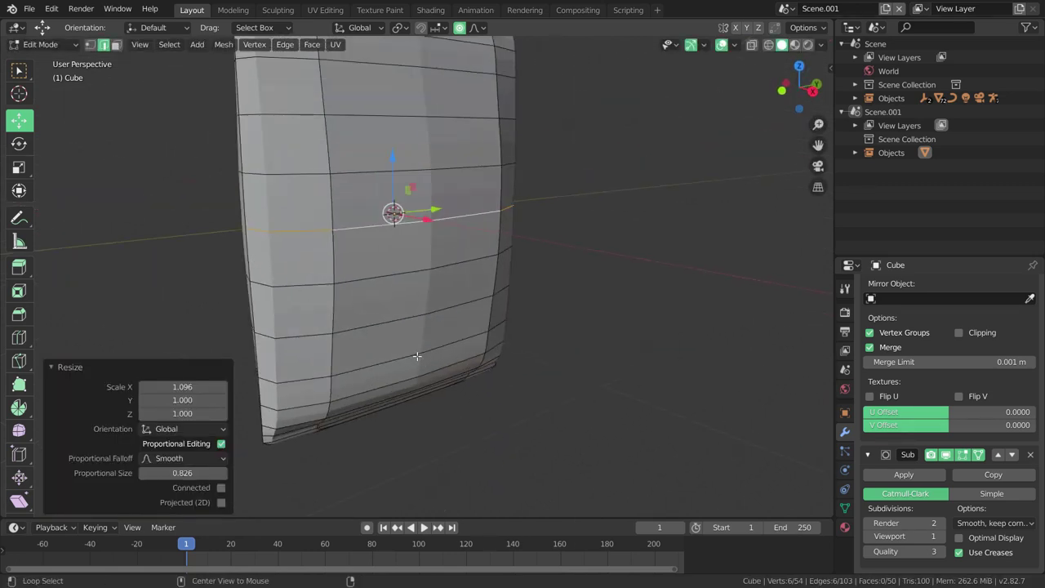
{"action": "middle_click_drag", "start_coordinate": [417, 356], "coordinate": [498, 356]}
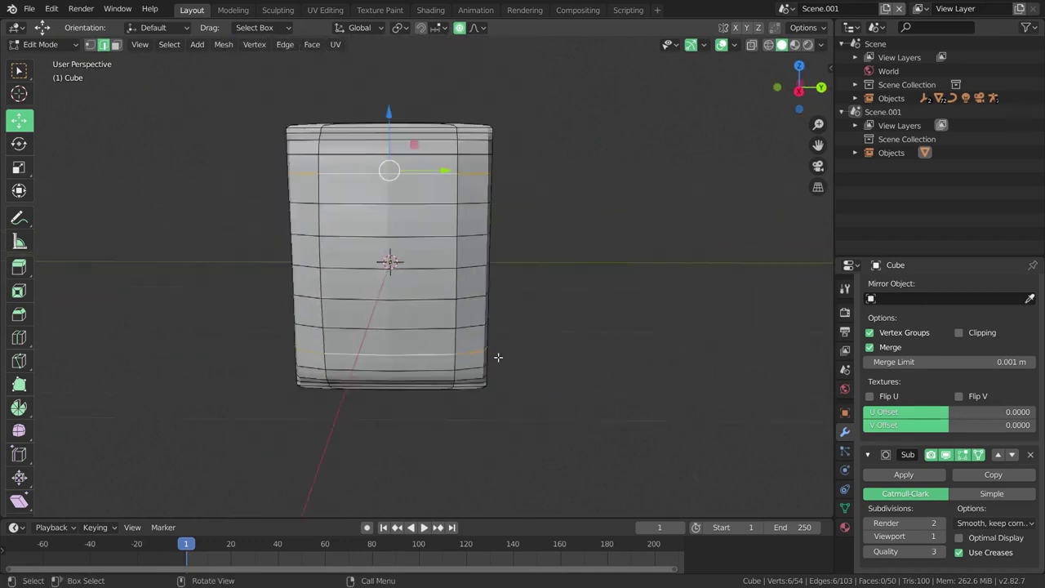
{"action": "scroll", "coordinate": [498, 357], "scroll_direction": "up", "scroll_amount": 1}
{"action": "key", "text": "Tab"}
{"action": "middle_click_drag", "start_coordinate": [542, 363], "coordinate": [799, 367]}
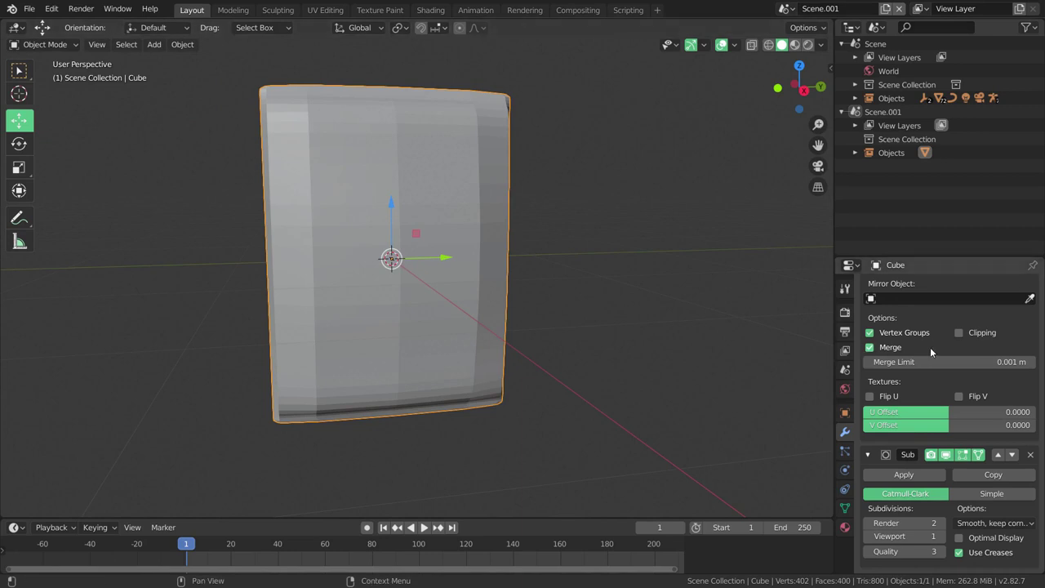
Step: Apply the Mirror modifier to make the mesh whole and return to Edit Mode
{"action": "scroll", "coordinate": [941, 331], "scroll_direction": "up", "scroll_amount": 3}
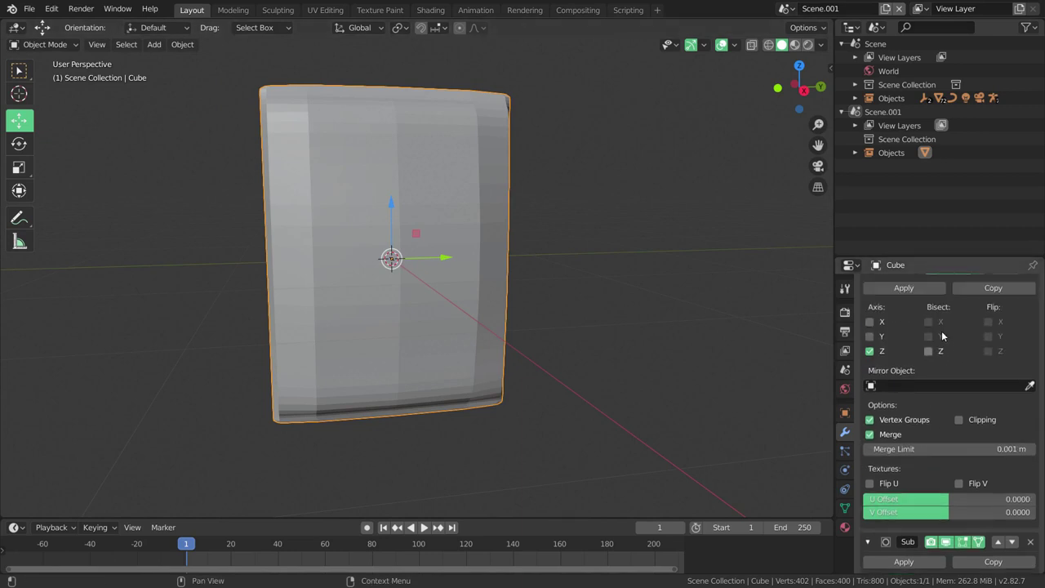
{"action": "scroll", "coordinate": [893, 335], "scroll_direction": "up", "scroll_amount": 1}
{"action": "left_click", "coordinate": [901, 326]}
{"action": "mouse_move", "coordinate": [522, 343]}
{"action": "middle_mouse_down"}
{"action": "mouse_move", "coordinate": [490, 338]}
{"action": "mouse_move", "coordinate": [480, 323]}
{"action": "middle_mouse_up"}
{"action": "key", "text": "Tab"}
{"action": "scroll", "coordinate": [477, 360], "scroll_direction": "up", "scroll_amount": 2}
{"action": "scroll", "coordinate": [475, 383], "scroll_direction": "up", "scroll_amount": 1}
Step: Widen an edge loop on the bag's lower part along X
{"action": "left_click", "coordinate": [475, 392], "text": "alt"}
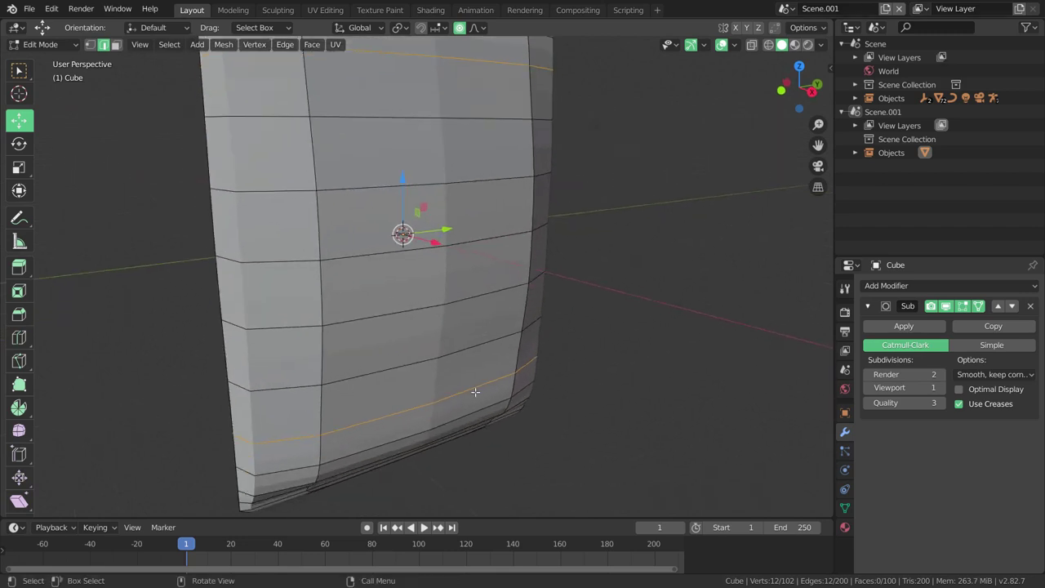
{"action": "middle_click_drag", "start_coordinate": [546, 376], "coordinate": [554, 385]}
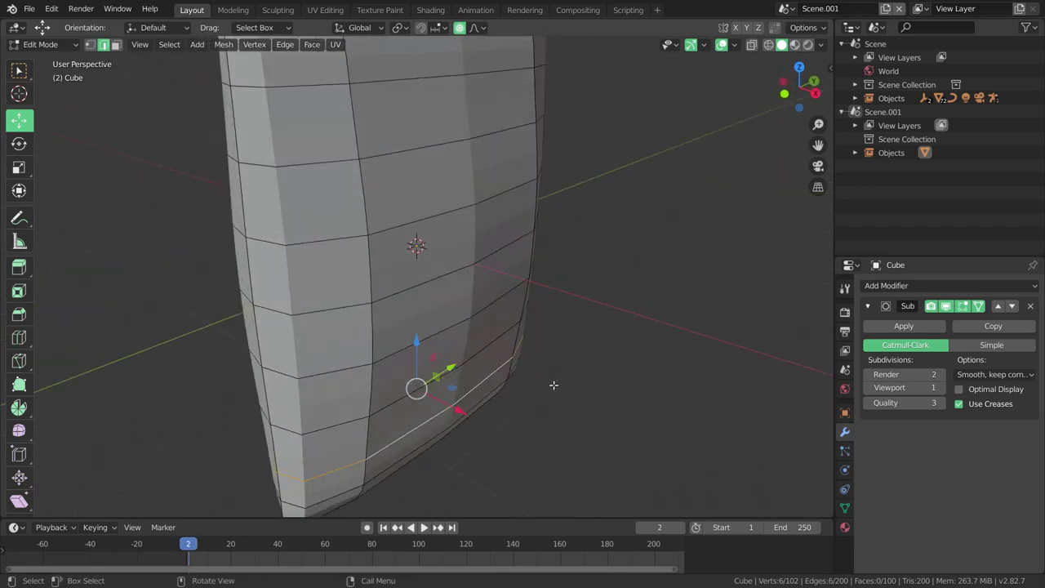
{"action": "key", "text": "s"}
{"action": "key", "text": "x"}
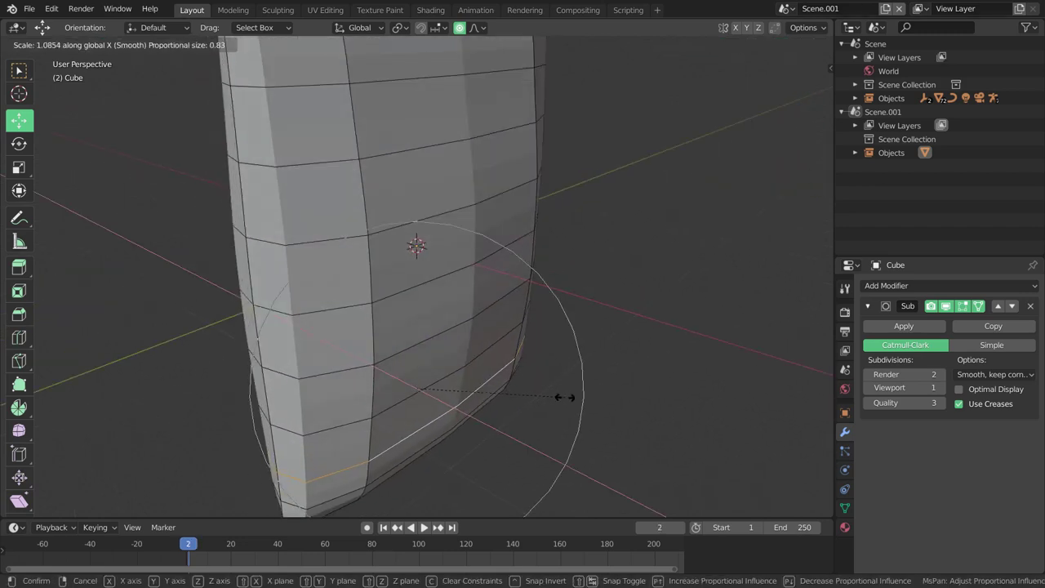
{"action": "left_click", "coordinate": [571, 399]}
{"action": "middle_click_drag", "start_coordinate": [572, 399], "coordinate": [504, 384]}
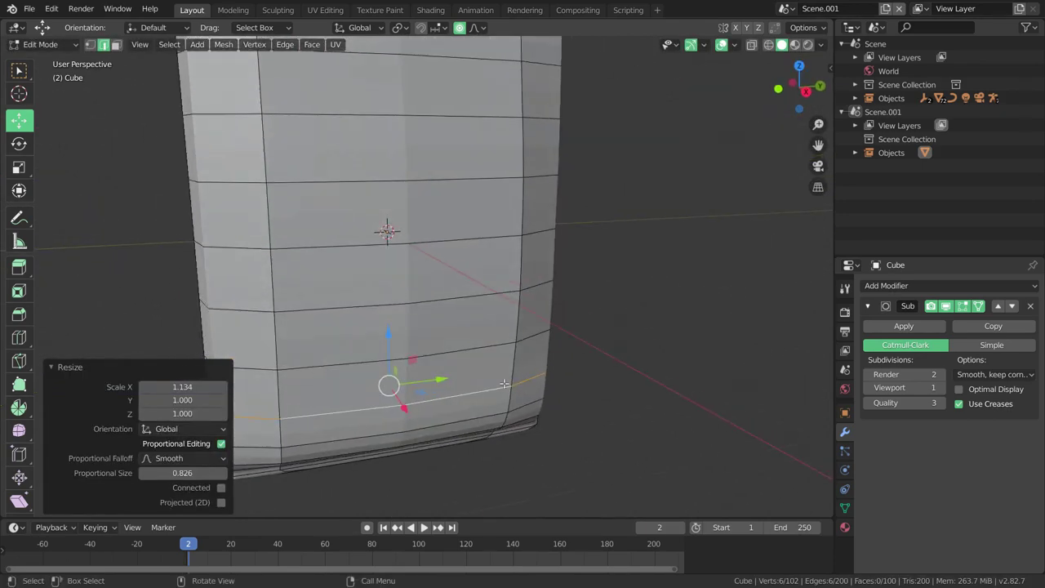
Step: Widen the next two higher edge loops along X with smooth falloff
{"action": "left_click", "coordinate": [467, 362], "text": "alt"}
{"action": "middle_click_drag", "start_coordinate": [467, 362], "coordinate": [550, 387]}
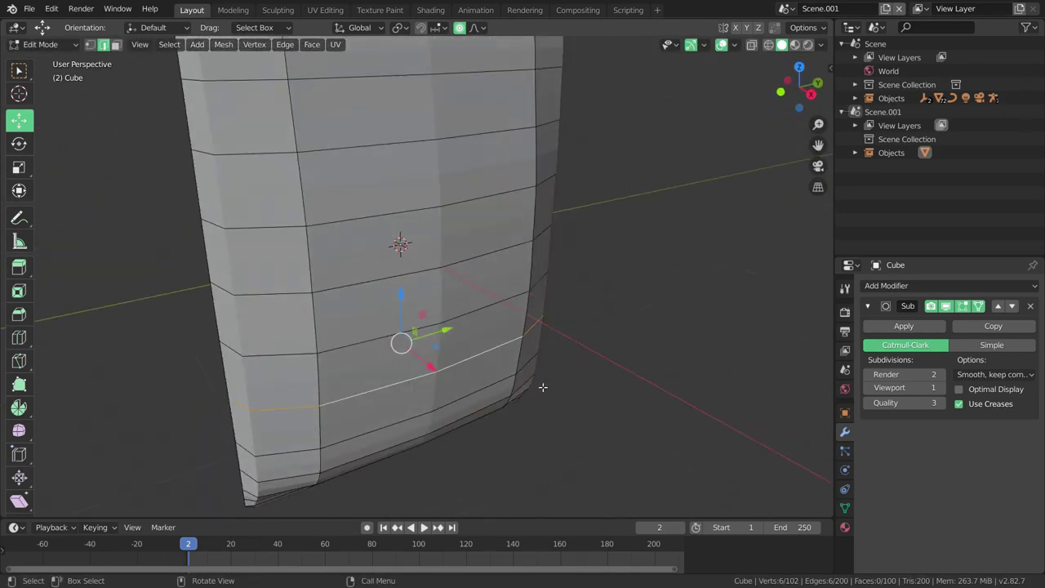
{"action": "key", "text": "s"}
{"action": "key", "text": "x"}
{"action": "left_click", "coordinate": [559, 392]}
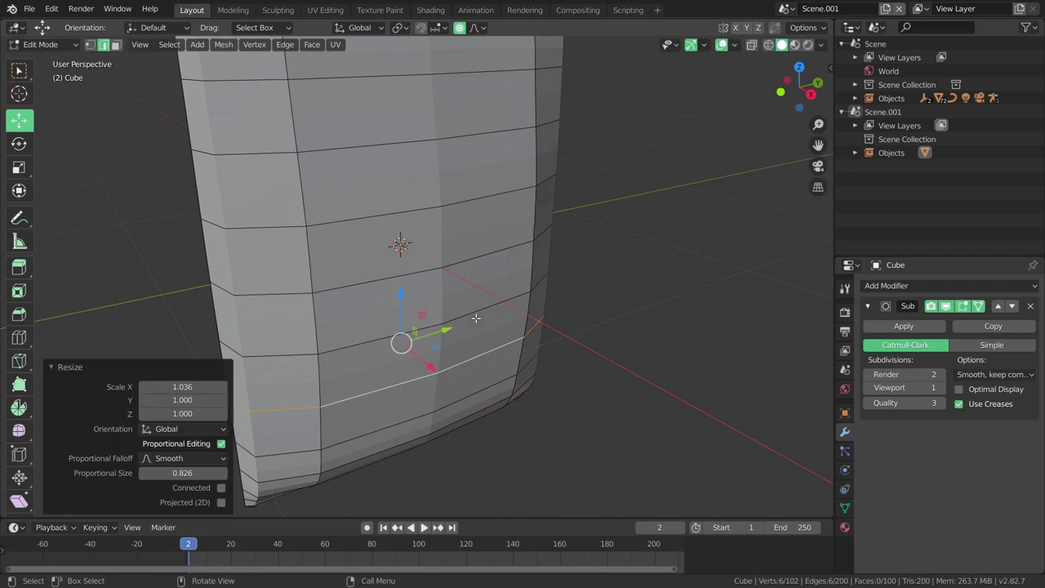
{"action": "left_click", "coordinate": [517, 376], "text": "alt"}
{"action": "key", "text": "s"}
{"action": "key", "text": "x"}
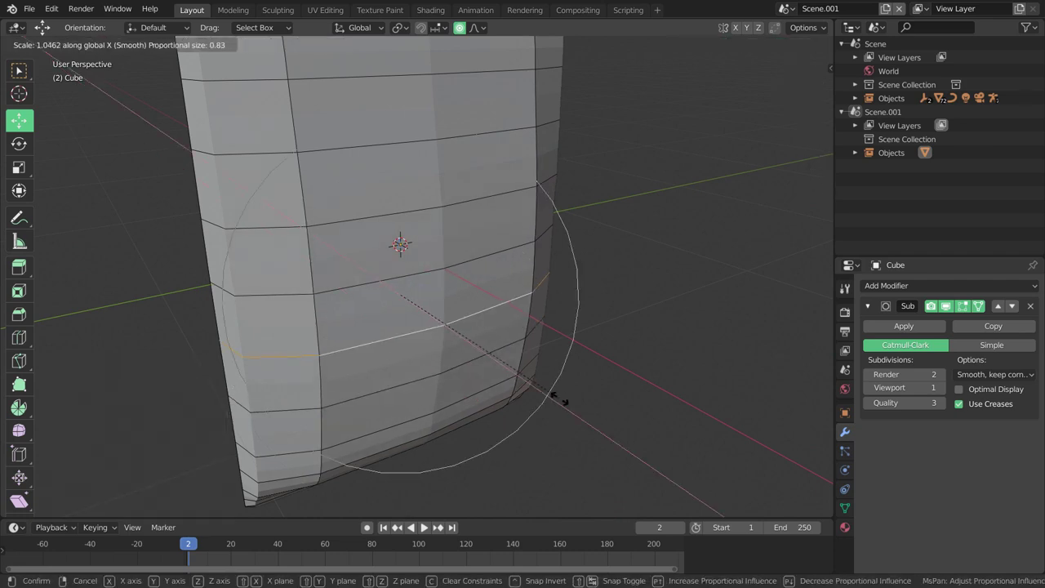
{"action": "left_click", "coordinate": [559, 398]}
Step: Enlarge the next loop up slightly, then widen it along X to 1.063
{"action": "left_click", "coordinate": [480, 261], "text": "alt"}
{"action": "key", "text": "s"}
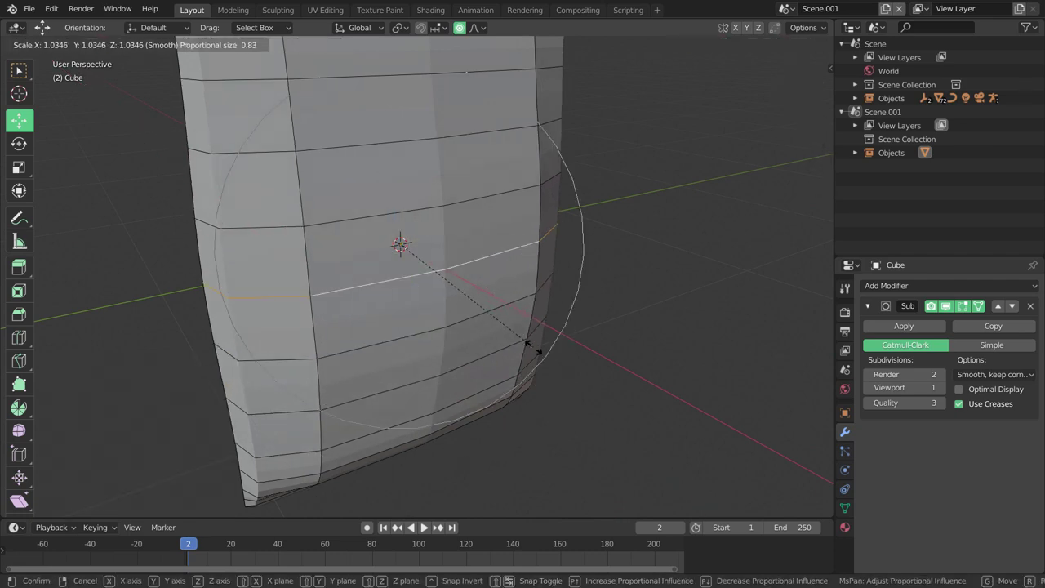
{"action": "left_click", "coordinate": [533, 349]}
{"action": "key", "text": "s"}
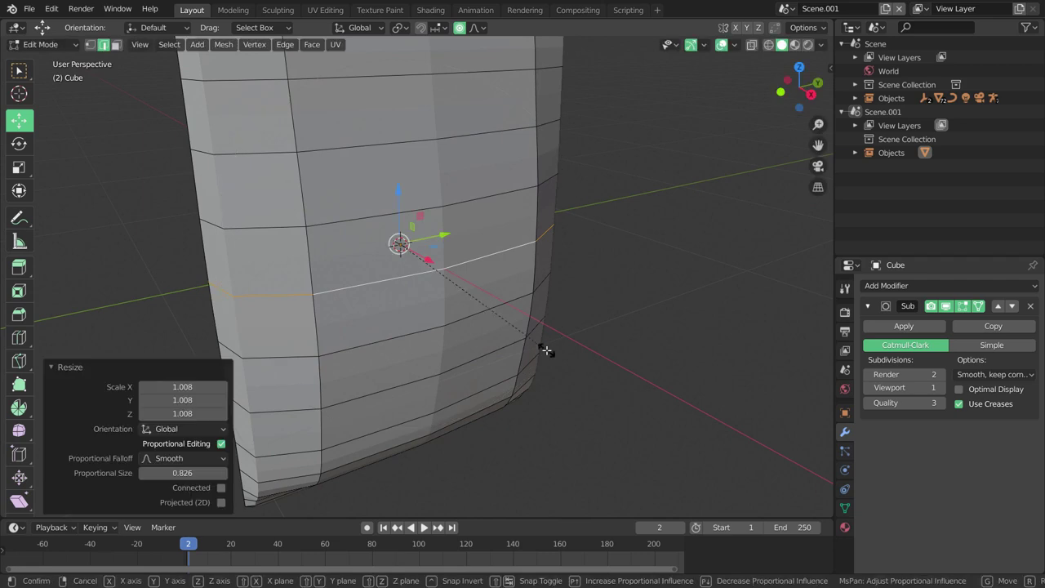
{"action": "key", "text": "x"}
{"action": "left_click", "coordinate": [547, 353]}
{"action": "scroll", "coordinate": [547, 352], "scroll_direction": "down", "scroll_amount": 3}
{"action": "mouse_move", "coordinate": [547, 352]}
{"action": "middle_mouse_down"}
{"action": "mouse_move", "coordinate": [498, 303]}
{"action": "mouse_move", "coordinate": [505, 372]}
{"action": "middle_mouse_up"}
Step: Widen a lower edge loop along X to 1.177
{"action": "left_click", "coordinate": [505, 371], "text": "alt"}
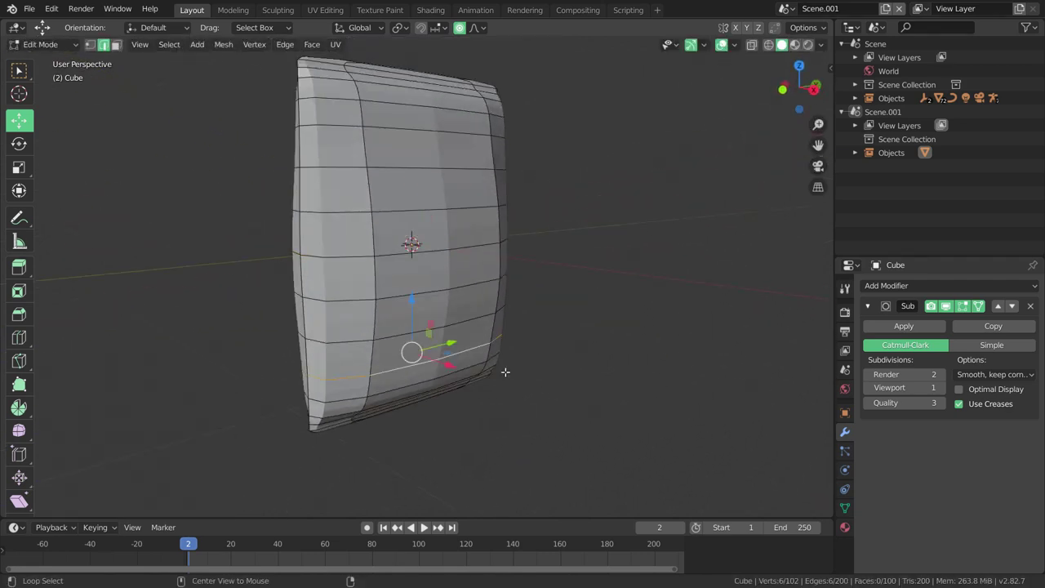
{"action": "key", "text": "s"}
{"action": "key", "text": "x"}
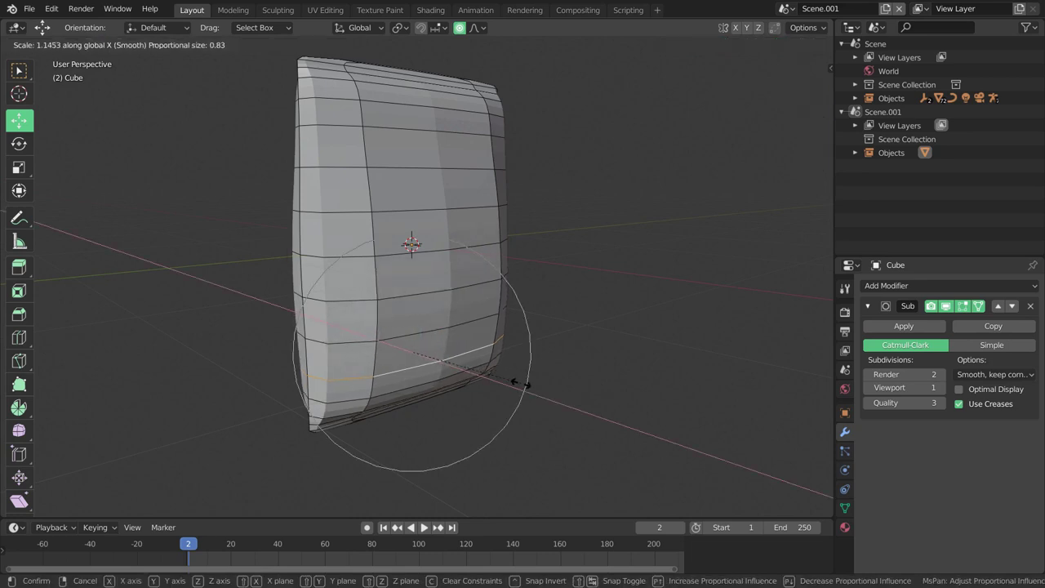
{"action": "left_click", "coordinate": [519, 383]}
Step: Widen another lower horizontal edge loop along X to 1.053
{"action": "middle_click_drag", "start_coordinate": [522, 385], "coordinate": [414, 327]}
{"action": "scroll", "coordinate": [414, 327], "scroll_direction": "down", "scroll_amount": 2}
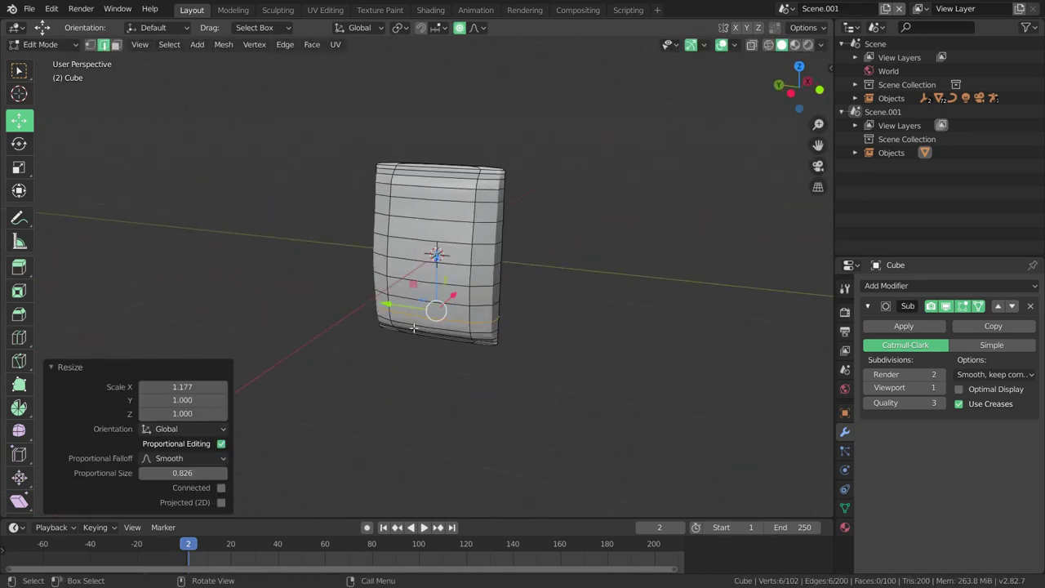
{"action": "scroll", "coordinate": [414, 327], "scroll_direction": "up", "scroll_amount": 3}
{"action": "mouse_move", "coordinate": [508, 326]}
{"action": "middle_mouse_down"}
{"action": "mouse_move", "coordinate": [504, 357]}
{"action": "mouse_move", "coordinate": [484, 349]}
{"action": "middle_mouse_up"}
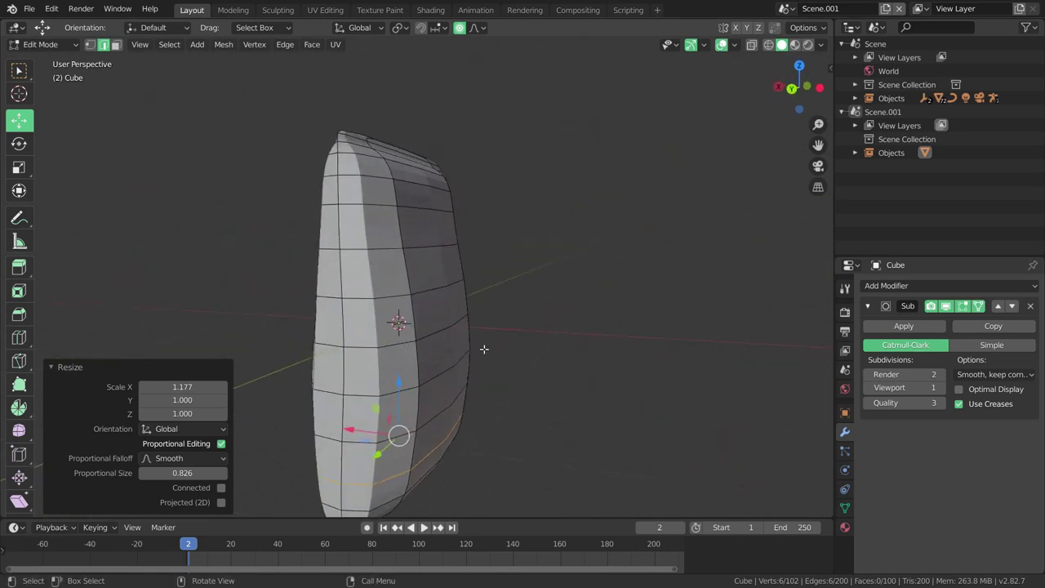
{"action": "scroll", "coordinate": [484, 392], "scroll_direction": "up", "scroll_amount": 2}
{"action": "middle_click_drag", "start_coordinate": [483, 331], "coordinate": [458, 344]}
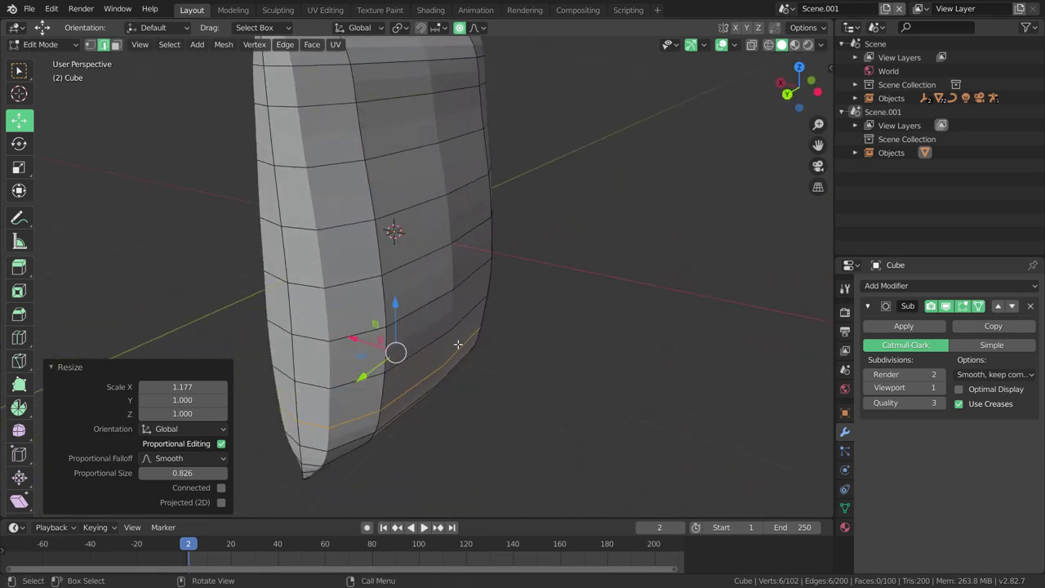
{"action": "left_click", "coordinate": [440, 301], "text": "alt"}
{"action": "key", "text": "s"}
{"action": "key", "text": "x"}
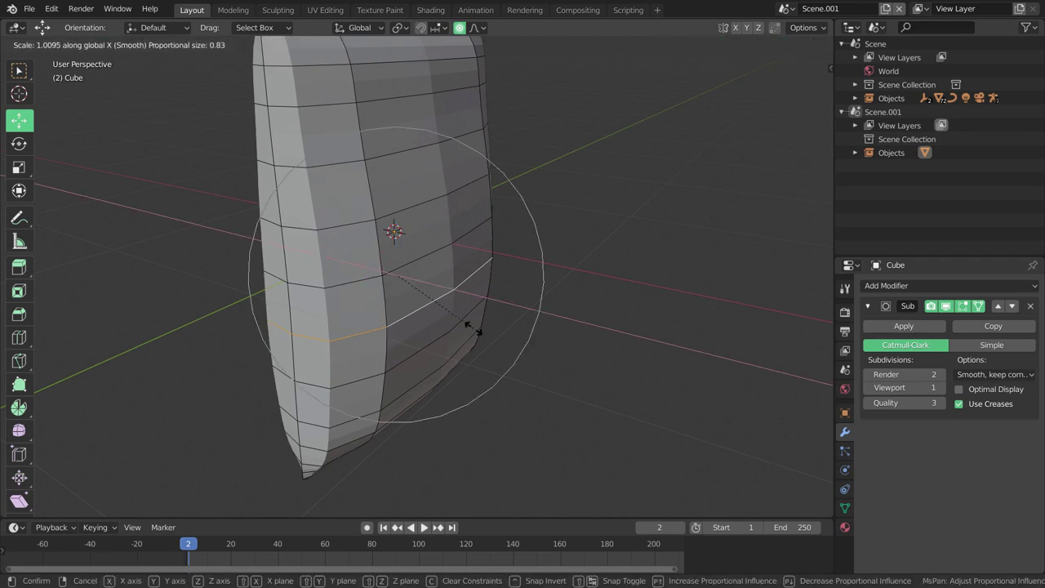
{"action": "left_click", "coordinate": [477, 331]}
Step: Widen an edge loop near the bag's middle along X to 1.047
{"action": "mouse_move", "coordinate": [478, 330]}
{"action": "middle_mouse_down"}
{"action": "mouse_move", "coordinate": [553, 310]}
{"action": "mouse_move", "coordinate": [576, 322]}
{"action": "mouse_move", "coordinate": [487, 330]}
{"action": "middle_mouse_up"}
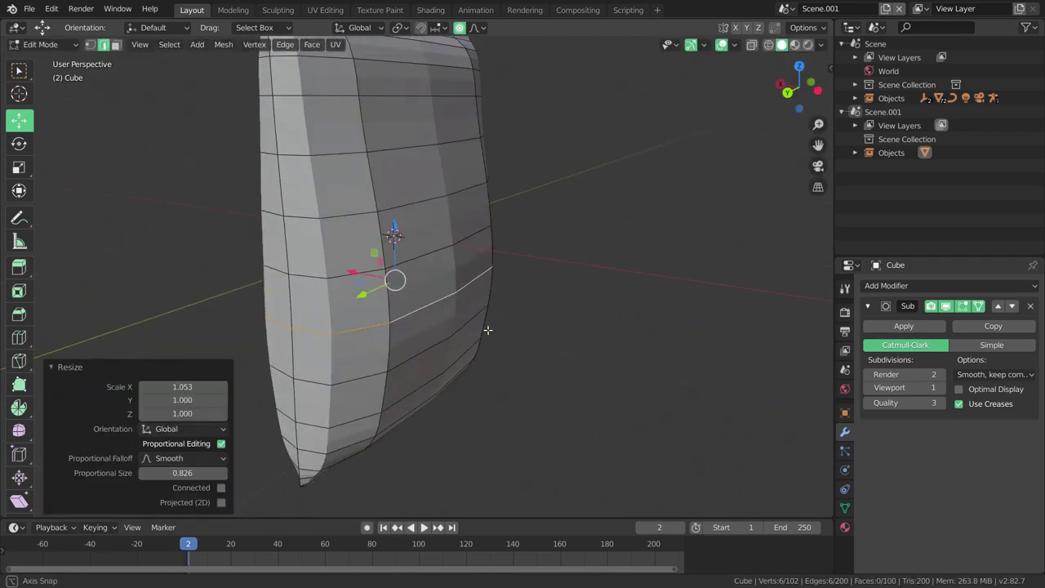
{"action": "left_click", "coordinate": [436, 257], "text": "alt"}
{"action": "key", "text": "s"}
{"action": "key", "text": "x"}
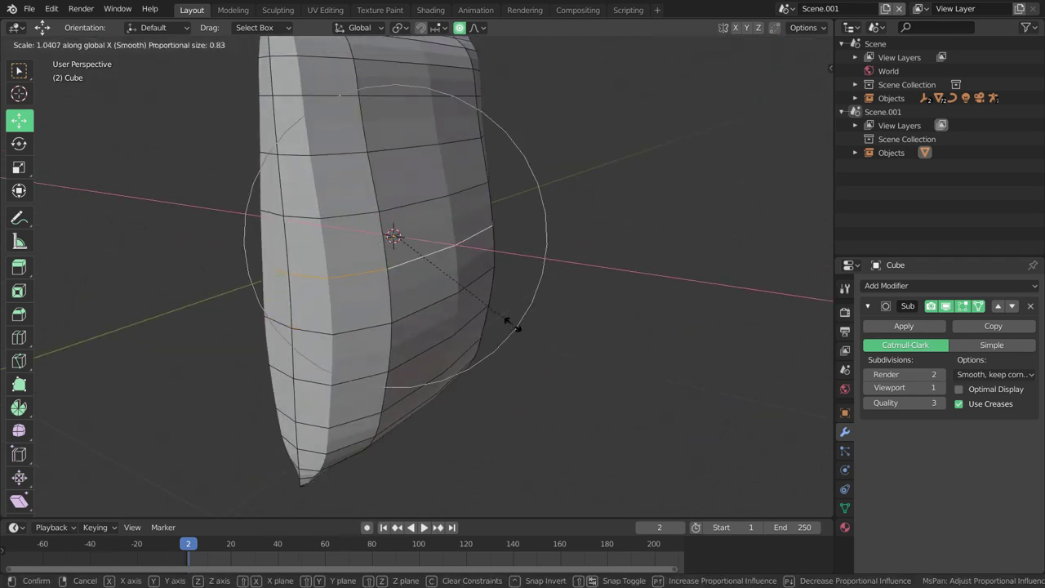
{"action": "left_click", "coordinate": [509, 344]}
{"action": "scroll", "coordinate": [509, 344], "scroll_direction": "down", "scroll_amount": 5}
{"action": "mouse_move", "coordinate": [618, 345]}
{"action": "middle_mouse_down"}
{"action": "mouse_move", "coordinate": [688, 319]}
{"action": "mouse_move", "coordinate": [551, 355]}
{"action": "mouse_move", "coordinate": [489, 326]}
{"action": "middle_mouse_up"}
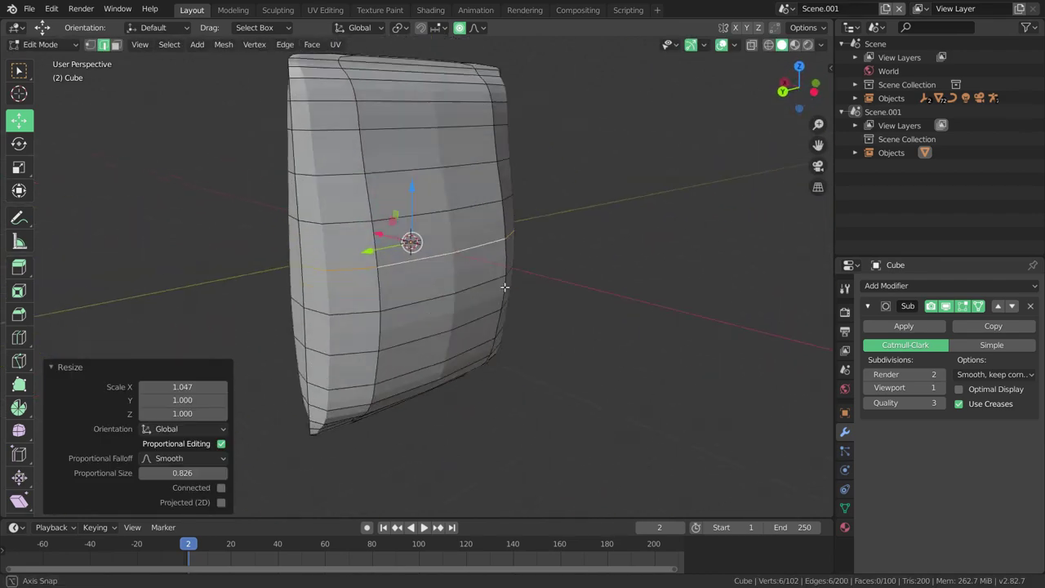
{"action": "scroll", "coordinate": [454, 298], "scroll_direction": "up", "scroll_amount": 3}
{"action": "scroll", "coordinate": [373, 163], "scroll_direction": "up", "scroll_amount": 2}
{"action": "scroll", "coordinate": [490, 343], "scroll_direction": "up", "scroll_amount": 2}
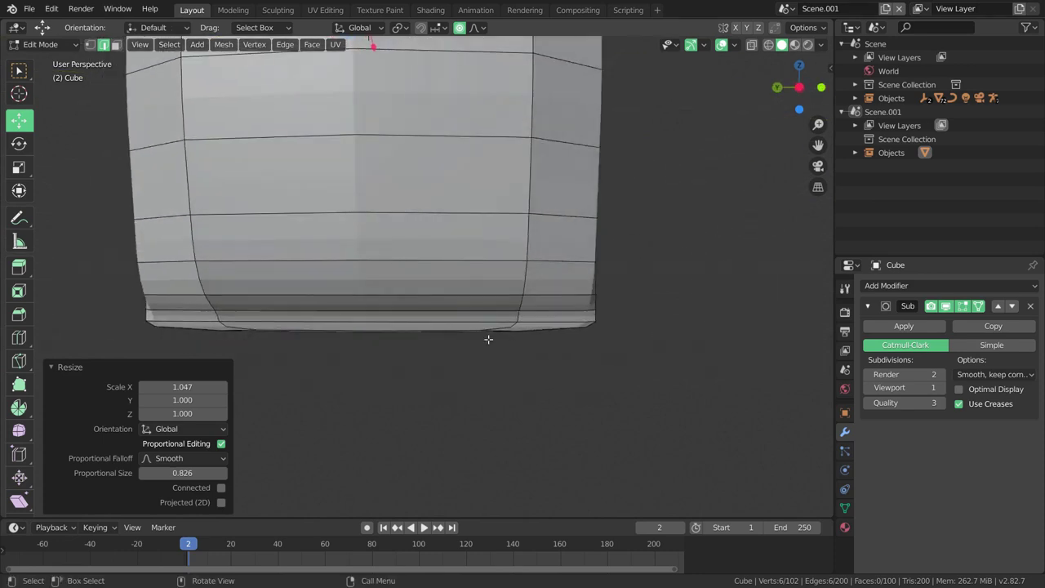
{"action": "scroll", "coordinate": [497, 302], "scroll_direction": "up", "scroll_amount": 2}
Step: Add two loop cuts near the bag's bottom, kept at their cut position
{"action": "middle_click_drag", "start_coordinate": [497, 302], "coordinate": [518, 312]}
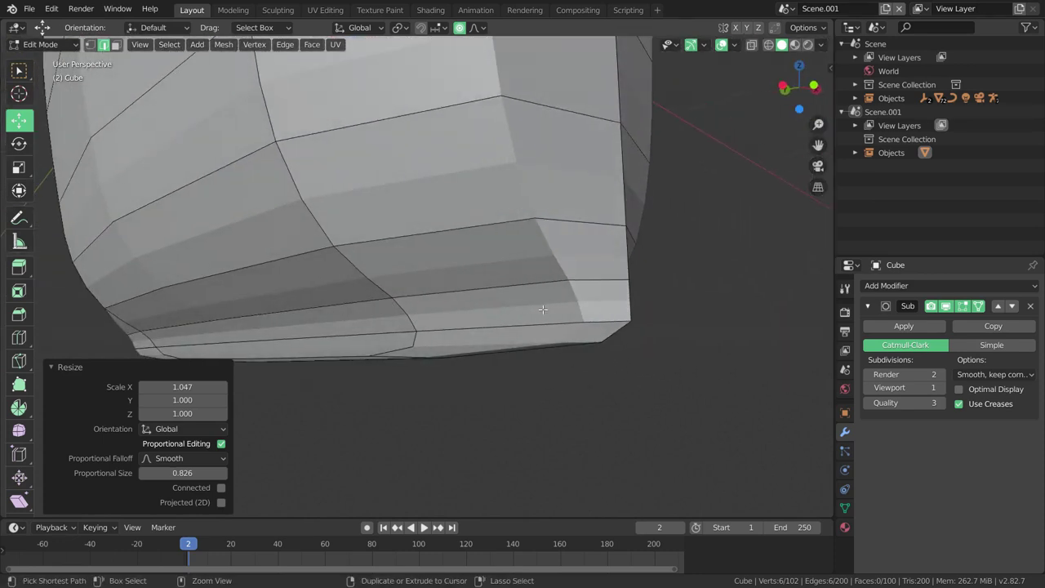
{"action": "left_click", "coordinate": [616, 298]}
{"action": "right_click", "coordinate": [617, 298]}
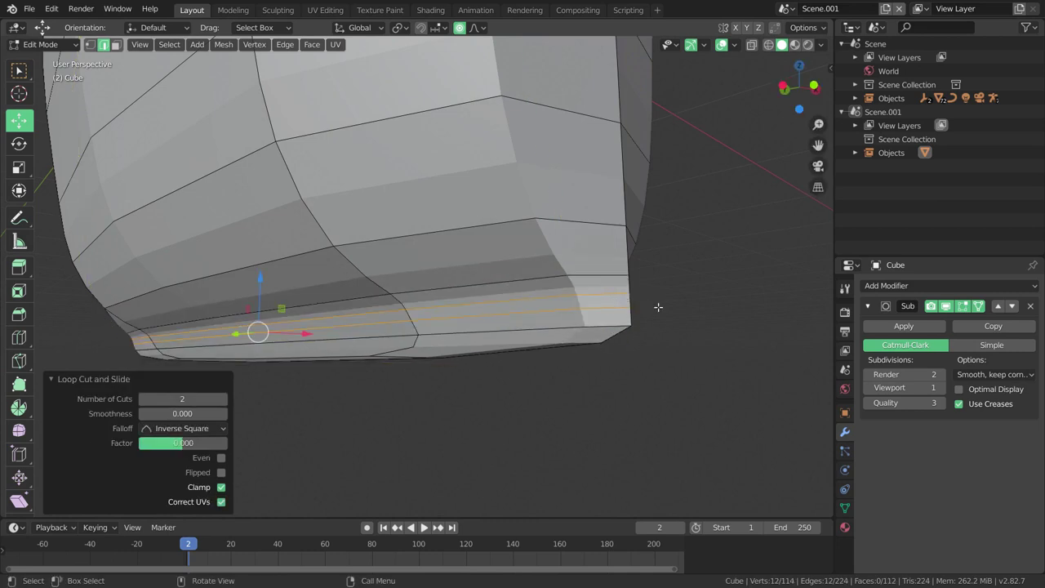
{"action": "mouse_move", "coordinate": [658, 305]}
{"action": "middle_mouse_down"}
{"action": "mouse_move", "coordinate": [616, 319]}
{"action": "mouse_move", "coordinate": [650, 322]}
{"action": "middle_mouse_up"}
{"action": "key", "text": "s"}
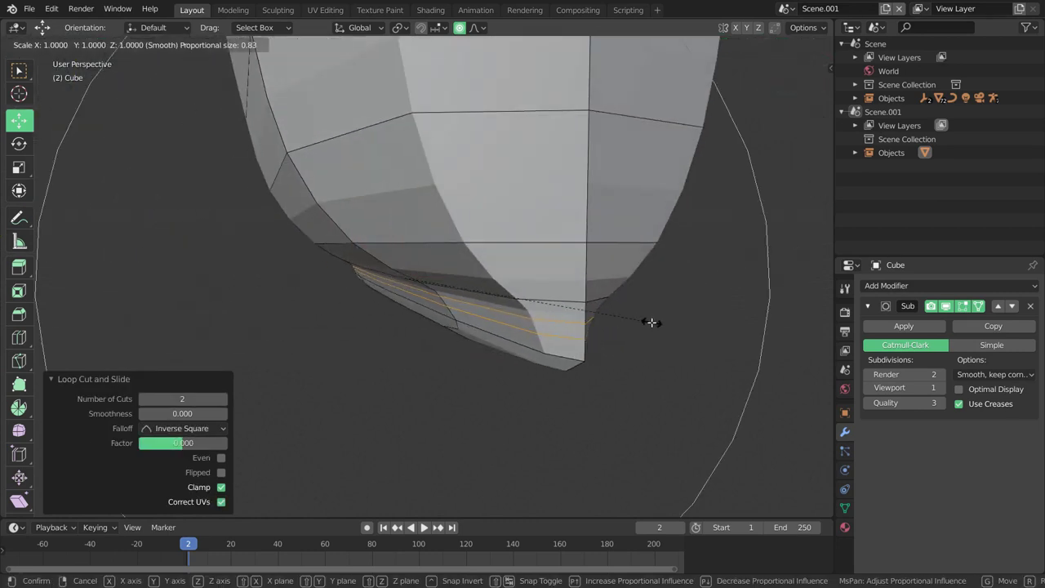
{"action": "right_click", "coordinate": [651, 322]}
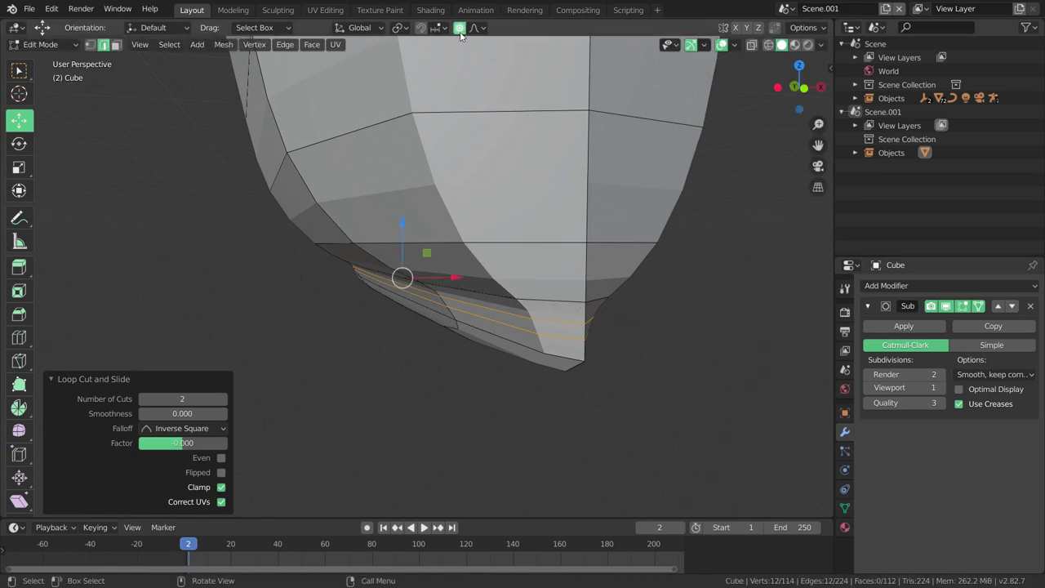
Step: Pinch the bottom loops along X to 0.684, then 0.859, and return to Object Mode
{"action": "key", "text": "s"}
{"action": "key", "text": "x"}
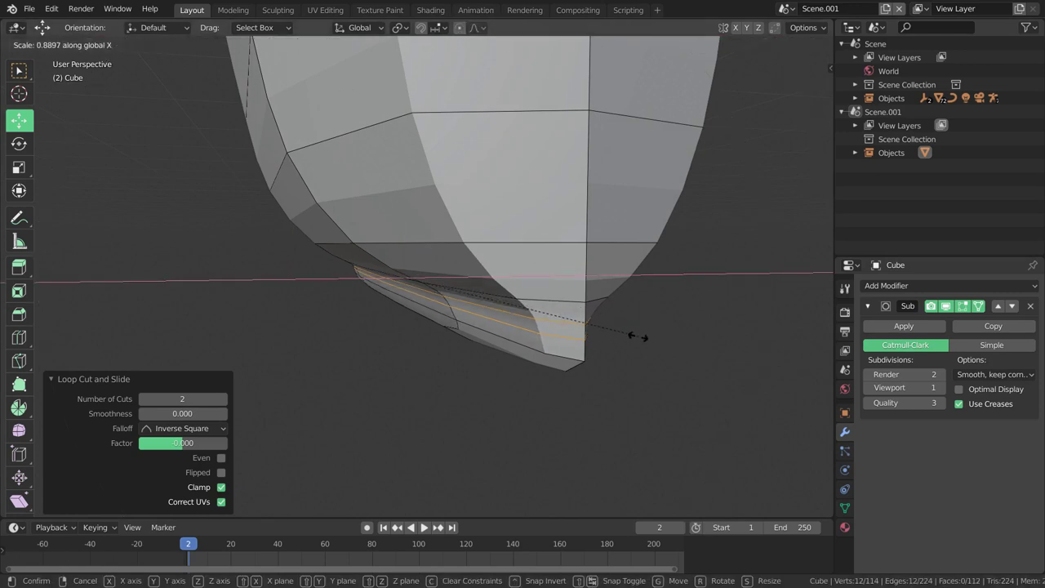
{"action": "left_click", "coordinate": [581, 327]}
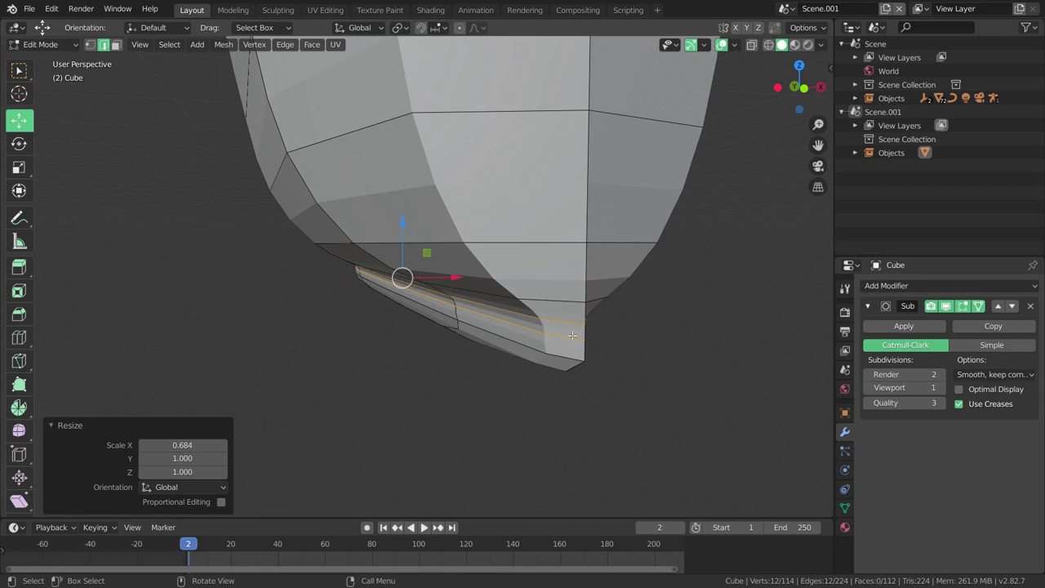
{"action": "key", "text": "s"}
{"action": "key", "text": "x"}
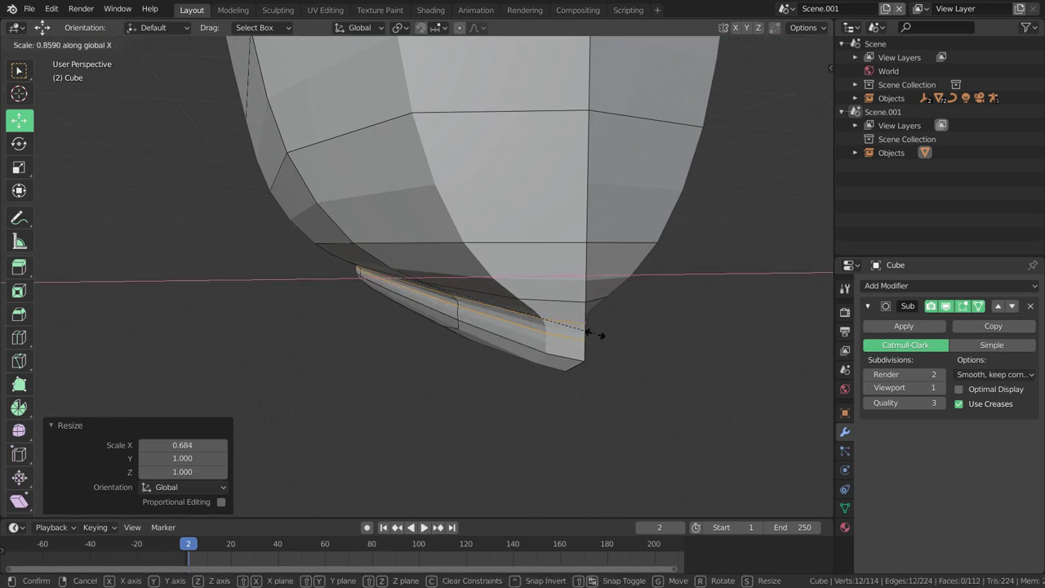
{"action": "left_click", "coordinate": [587, 332]}
{"action": "mouse_move", "coordinate": [587, 331]}
{"action": "middle_mouse_down"}
{"action": "mouse_move", "coordinate": [497, 329]}
{"action": "mouse_move", "coordinate": [630, 299]}
{"action": "mouse_move", "coordinate": [583, 313]}
{"action": "mouse_move", "coordinate": [523, 304]}
{"action": "mouse_move", "coordinate": [532, 327]}
{"action": "mouse_move", "coordinate": [492, 329]}
{"action": "middle_mouse_up"}
{"action": "key", "text": "Tab"}
Step: Apply Shade Smooth to the bag, then go back into Edit Mode
{"action": "right_click", "coordinate": [525, 334]}
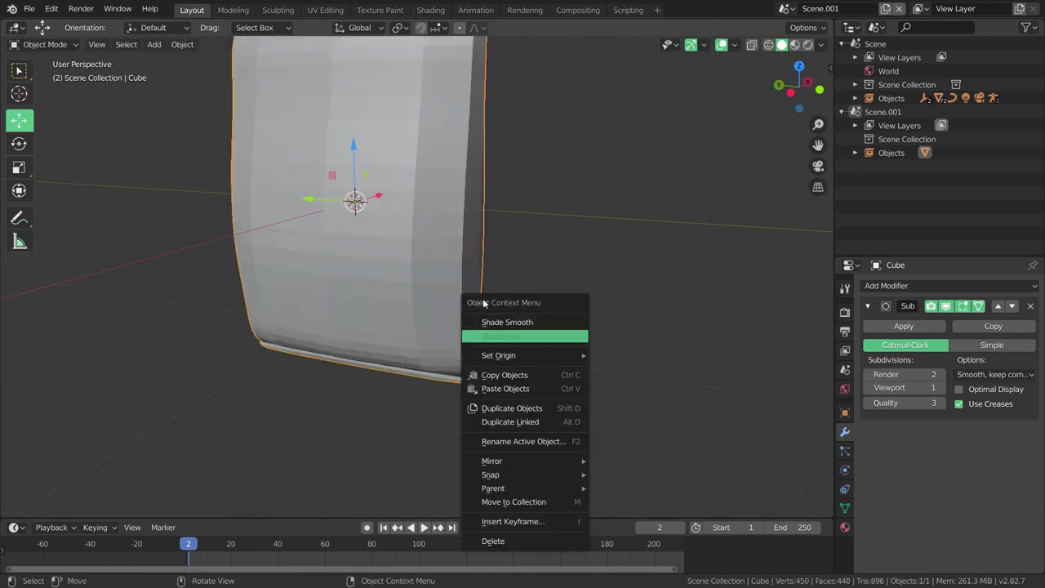
{"action": "left_click", "coordinate": [506, 322]}
{"action": "right_click", "coordinate": [538, 308]}
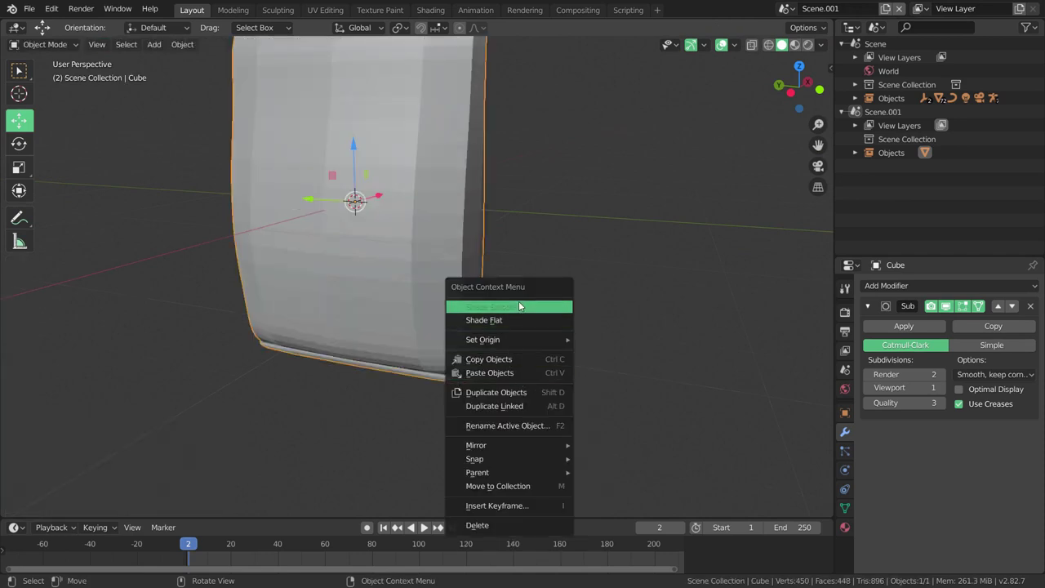
{"action": "left_click", "coordinate": [519, 305]}
{"action": "mouse_move", "coordinate": [519, 305]}
{"action": "middle_mouse_down"}
{"action": "mouse_move", "coordinate": [478, 327]}
{"action": "mouse_move", "coordinate": [592, 327]}
{"action": "mouse_move", "coordinate": [613, 289]}
{"action": "mouse_move", "coordinate": [518, 268]}
{"action": "mouse_move", "coordinate": [488, 333]}
{"action": "mouse_move", "coordinate": [446, 326]}
{"action": "mouse_move", "coordinate": [506, 272]}
{"action": "mouse_move", "coordinate": [571, 273]}
{"action": "mouse_move", "coordinate": [519, 261]}
{"action": "mouse_move", "coordinate": [532, 216]}
{"action": "middle_mouse_up"}
{"action": "scroll", "coordinate": [488, 330], "scroll_direction": "up", "scroll_amount": 3}
{"action": "scroll", "coordinate": [459, 333], "scroll_direction": "up", "scroll_amount": 2}
{"action": "key", "text": "Tab"}
{"action": "scroll", "coordinate": [526, 278], "scroll_direction": "up", "scroll_amount": 3}
{"action": "scroll", "coordinate": [525, 279], "scroll_direction": "down", "scroll_amount": 4}
{"action": "scroll", "coordinate": [520, 261], "scroll_direction": "up", "scroll_amount": 4}
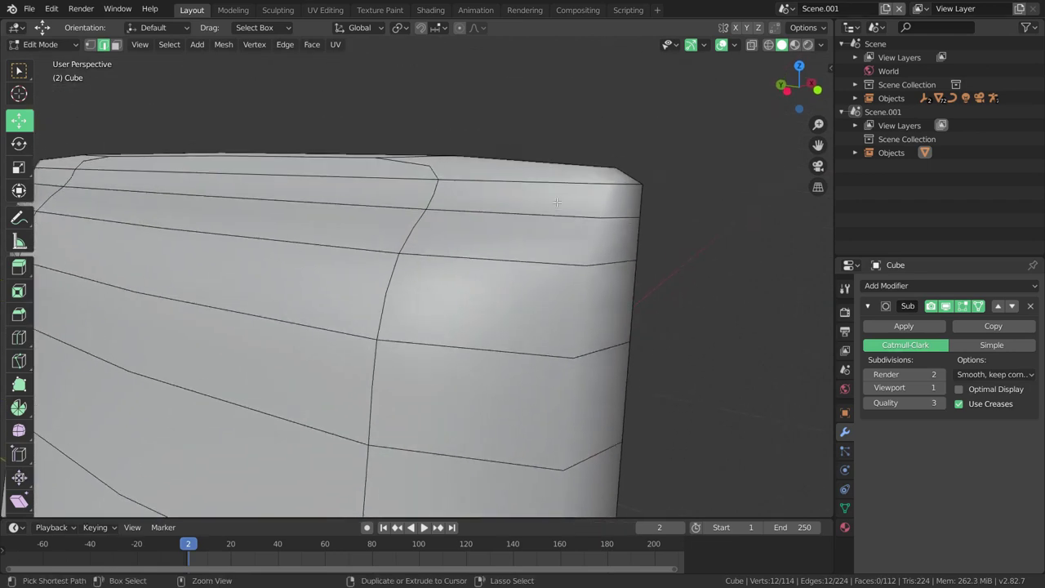
Step: Loop-cut two edge loops near the bag's top and pinch them along X to 0.512
{"action": "key", "text": "ctrl+r"}
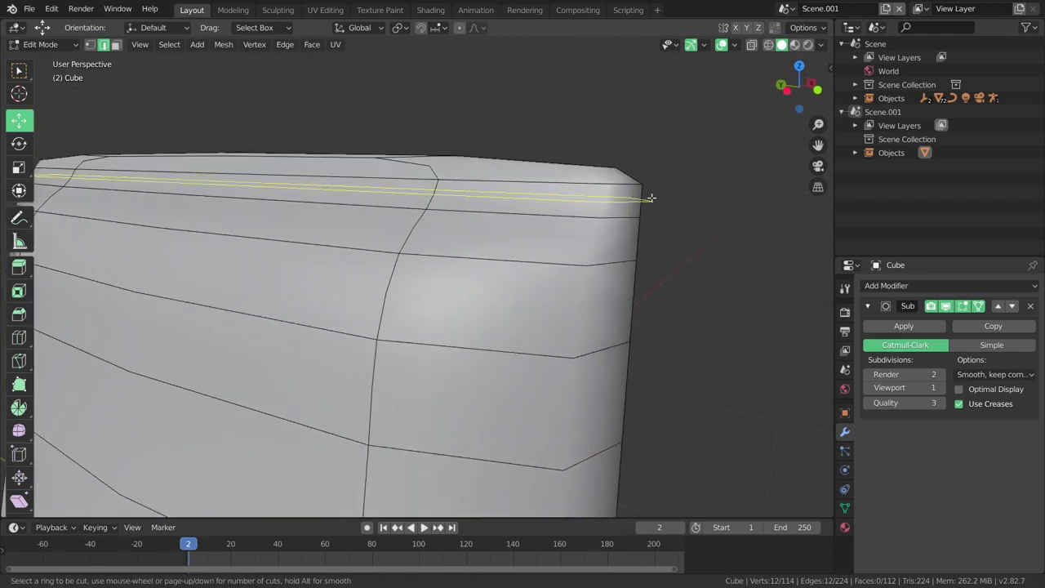
{"action": "left_click", "coordinate": [650, 197]}
{"action": "right_click", "coordinate": [662, 208]}
{"action": "middle_click_drag", "start_coordinate": [664, 210], "coordinate": [632, 222]}
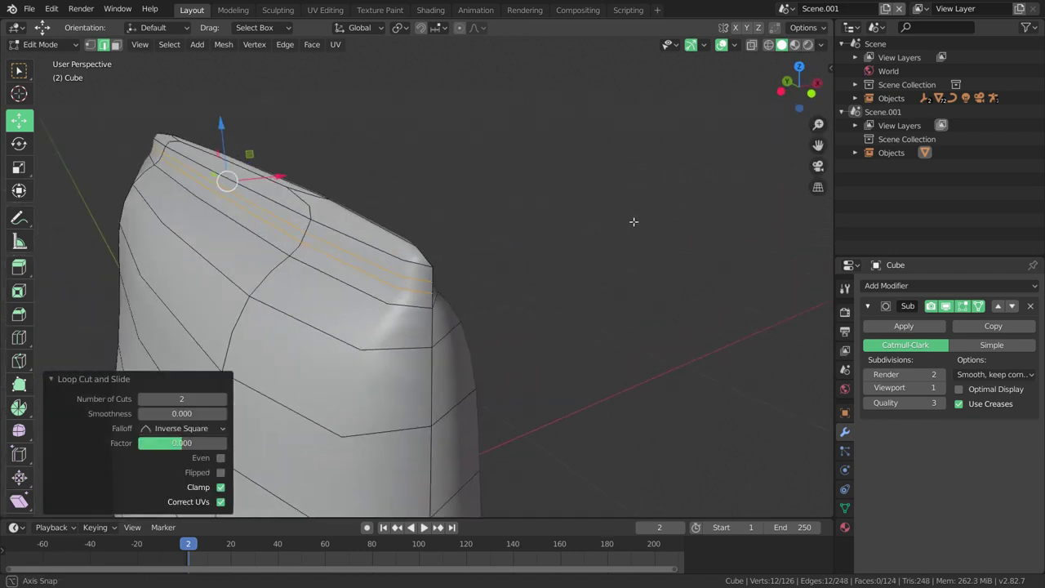
{"action": "key", "text": "s"}
{"action": "key", "text": "x"}
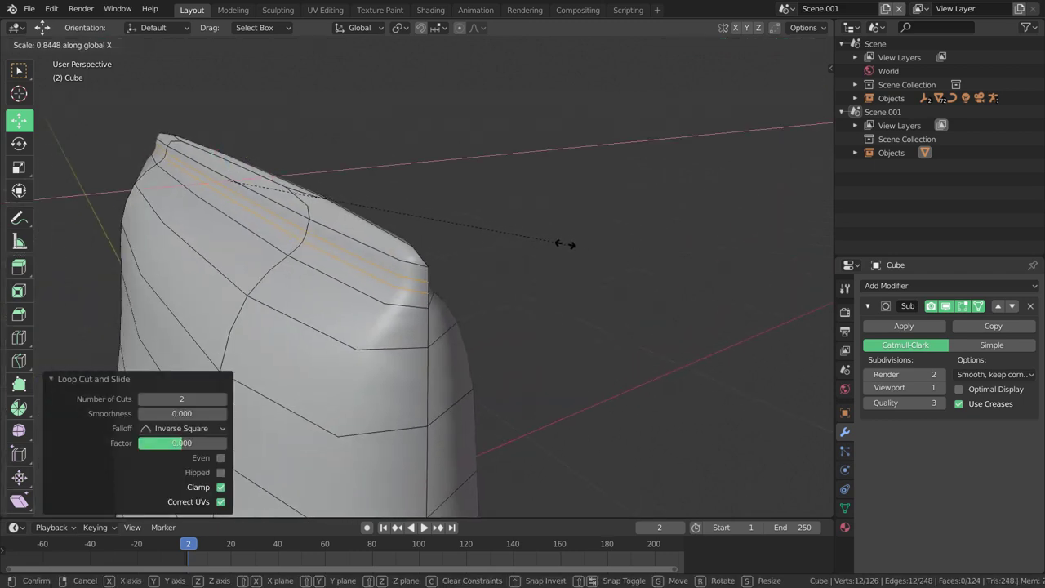
{"action": "left_click", "coordinate": [424, 235]}
{"action": "middle_click_drag", "start_coordinate": [427, 285], "coordinate": [408, 240]}
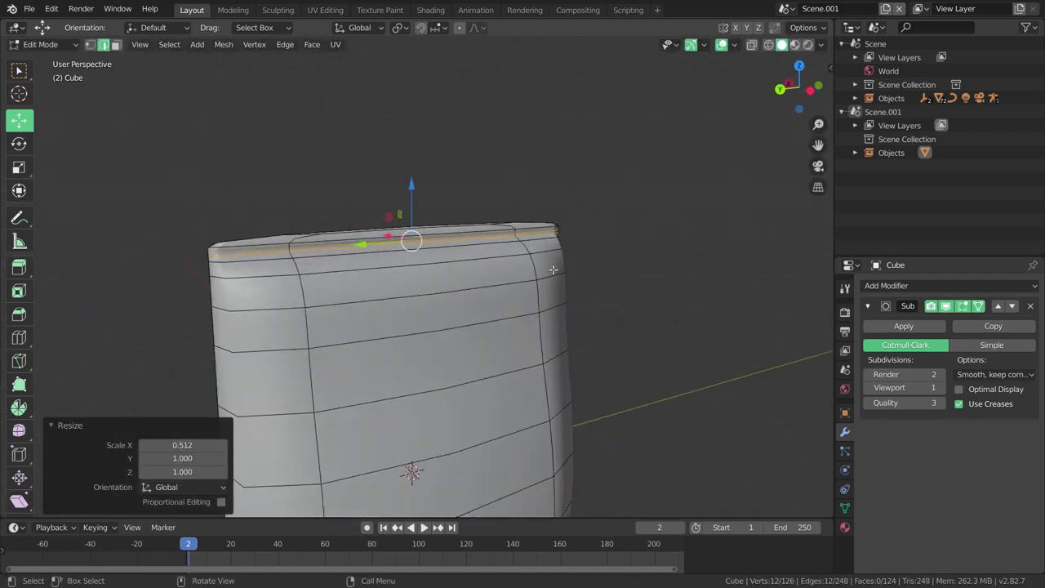
Step: Leave Edit Mode and orbit around the bag to inspect the new top seal
{"action": "key", "text": "Tab"}
{"action": "scroll", "coordinate": [546, 292], "scroll_direction": "down", "scroll_amount": 3}
{"action": "scroll", "coordinate": [518, 311], "scroll_direction": "up", "scroll_amount": 3}
{"action": "scroll", "coordinate": [518, 311], "scroll_direction": "down", "scroll_amount": 2}
{"action": "mouse_move", "coordinate": [497, 231]}
{"action": "middle_mouse_down"}
{"action": "mouse_move", "coordinate": [337, 241]}
{"action": "mouse_move", "coordinate": [514, 237]}
{"action": "mouse_move", "coordinate": [545, 307]}
{"action": "mouse_move", "coordinate": [467, 283]}
{"action": "mouse_move", "coordinate": [555, 404]}
{"action": "mouse_move", "coordinate": [373, 377]}
{"action": "mouse_move", "coordinate": [480, 378]}
{"action": "mouse_move", "coordinate": [481, 367]}
{"action": "mouse_move", "coordinate": [482, 387]}
{"action": "mouse_move", "coordinate": [506, 361]}
{"action": "mouse_move", "coordinate": [481, 356]}
{"action": "mouse_move", "coordinate": [442, 316]}
{"action": "mouse_move", "coordinate": [340, 318]}
{"action": "middle_mouse_up"}
{"action": "scroll", "coordinate": [503, 366], "scroll_direction": "up", "scroll_amount": 2}
Step: Enter Edit Mode in edge select, deselect everything, and orbit to a side-on view
{"action": "key", "text": "Tab"}
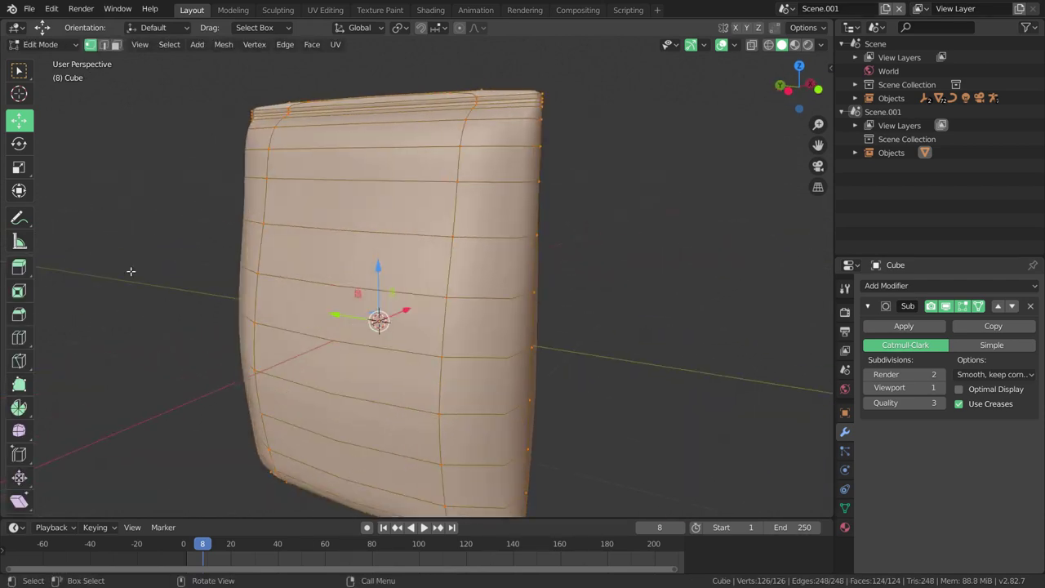
{"action": "left_click", "coordinate": [104, 45]}
{"action": "mouse_move", "coordinate": [392, 213]}
{"action": "middle_mouse_down"}
{"action": "mouse_move", "coordinate": [414, 219]}
{"action": "mouse_move", "coordinate": [428, 348]}
{"action": "middle_mouse_up"}
{"action": "key", "text": "alt+a"}
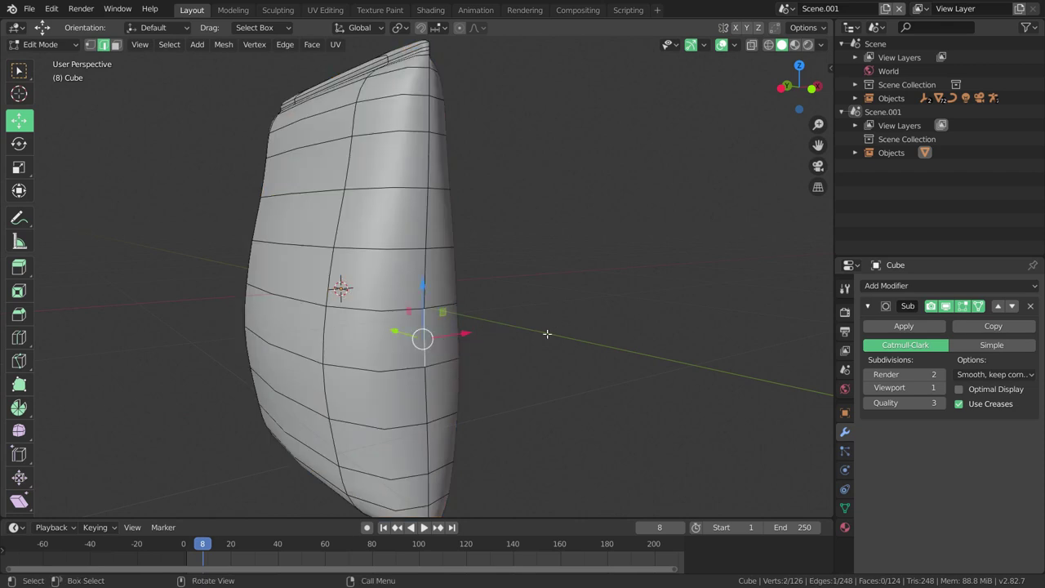
{"action": "mouse_move", "coordinate": [422, 268]}
{"action": "middle_mouse_down"}
{"action": "mouse_move", "coordinate": [553, 311]}
{"action": "mouse_move", "coordinate": [501, 310]}
{"action": "middle_mouse_up"}
{"action": "mouse_move", "coordinate": [237, 243]}
{"action": "middle_mouse_down"}
{"action": "mouse_move", "coordinate": [459, 209]}
{"action": "mouse_move", "coordinate": [236, 191]}
{"action": "mouse_move", "coordinate": [318, 302]}
{"action": "mouse_move", "coordinate": [331, 367]}
{"action": "middle_mouse_up"}
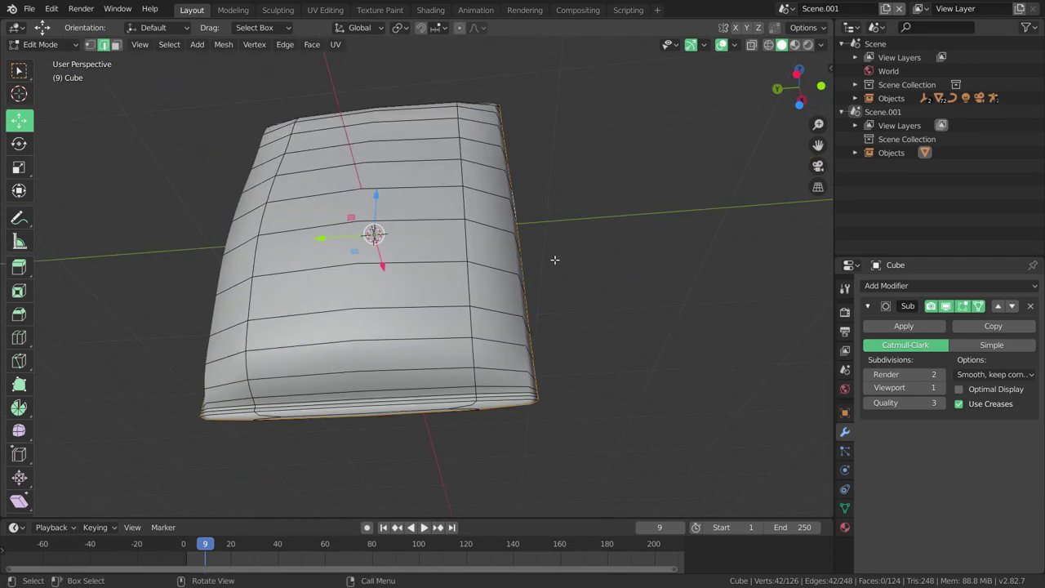
{"action": "mouse_move", "coordinate": [554, 260]}
{"action": "middle_mouse_down"}
{"action": "mouse_move", "coordinate": [546, 310]}
{"action": "mouse_move", "coordinate": [526, 152]}
{"action": "mouse_move", "coordinate": [536, 170]}
{"action": "middle_mouse_up"}
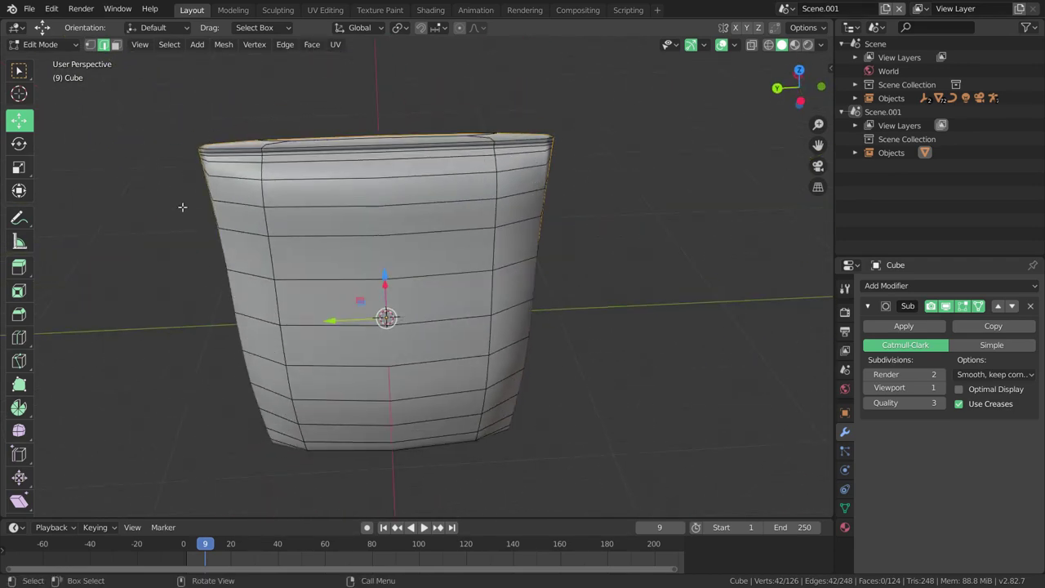
{"action": "mouse_move", "coordinate": [182, 206]}
{"action": "middle_mouse_down"}
{"action": "mouse_move", "coordinate": [343, 314]}
{"action": "mouse_move", "coordinate": [483, 334]}
{"action": "mouse_move", "coordinate": [529, 328]}
{"action": "middle_mouse_up"}
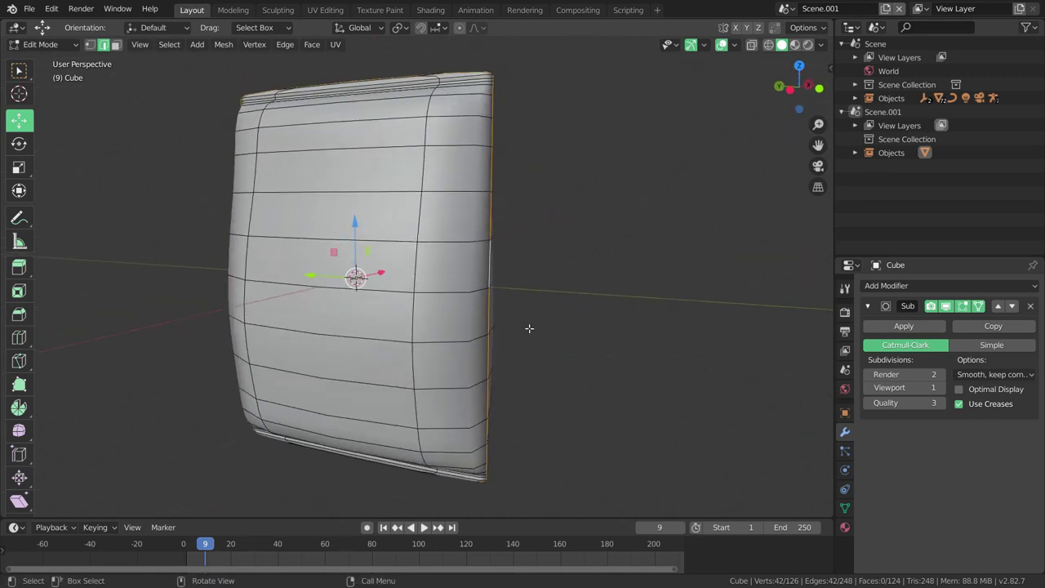
Step: Mark the selected side outline edges as UV seams and check them from the front
{"action": "right_click", "coordinate": [664, 299]}
{"action": "right_click", "coordinate": [597, 173]}
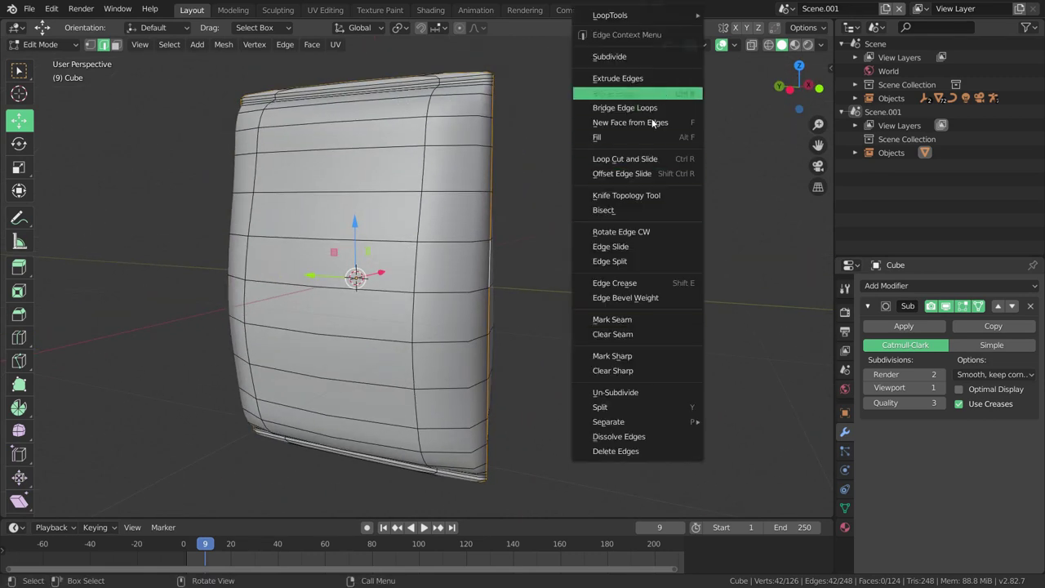
{"action": "left_click", "coordinate": [628, 320]}
{"action": "mouse_move", "coordinate": [556, 332]}
{"action": "middle_mouse_down"}
{"action": "mouse_move", "coordinate": [523, 331]}
{"action": "mouse_move", "coordinate": [586, 330]}
{"action": "middle_mouse_up"}
{"action": "scroll", "coordinate": [586, 331], "scroll_direction": "down", "scroll_amount": 2}
{"action": "middle_click_drag", "start_coordinate": [490, 316], "coordinate": [504, 316]}
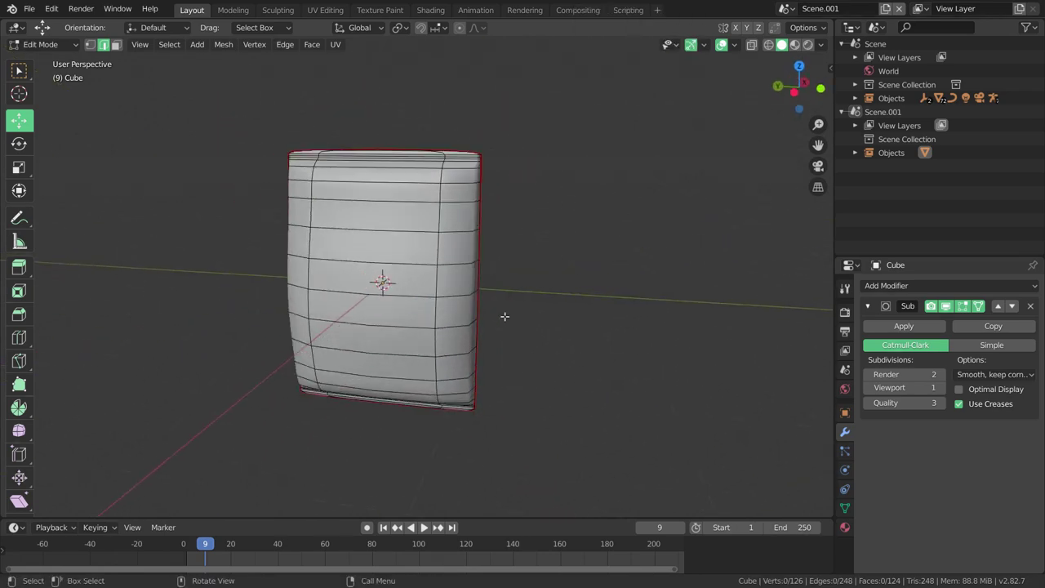
Step: Select the whole mesh and Unwrap it into two UV islands
{"action": "key", "text": "a"}
{"action": "middle_click_drag", "start_coordinate": [593, 324], "coordinate": [590, 313]}
{"action": "scroll", "coordinate": [585, 316], "scroll_direction": "up", "scroll_amount": 2}
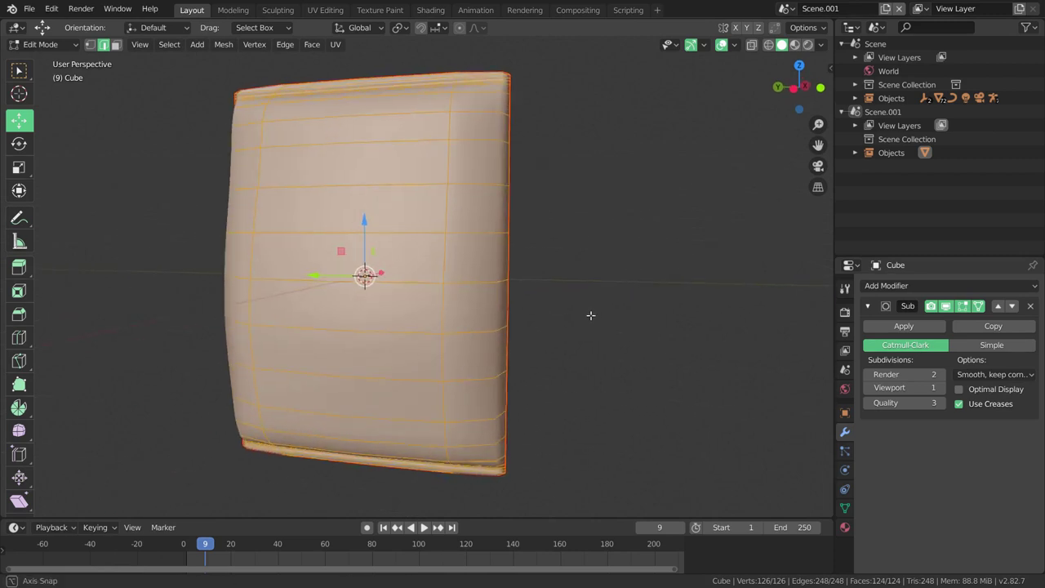
{"action": "key", "text": "u"}
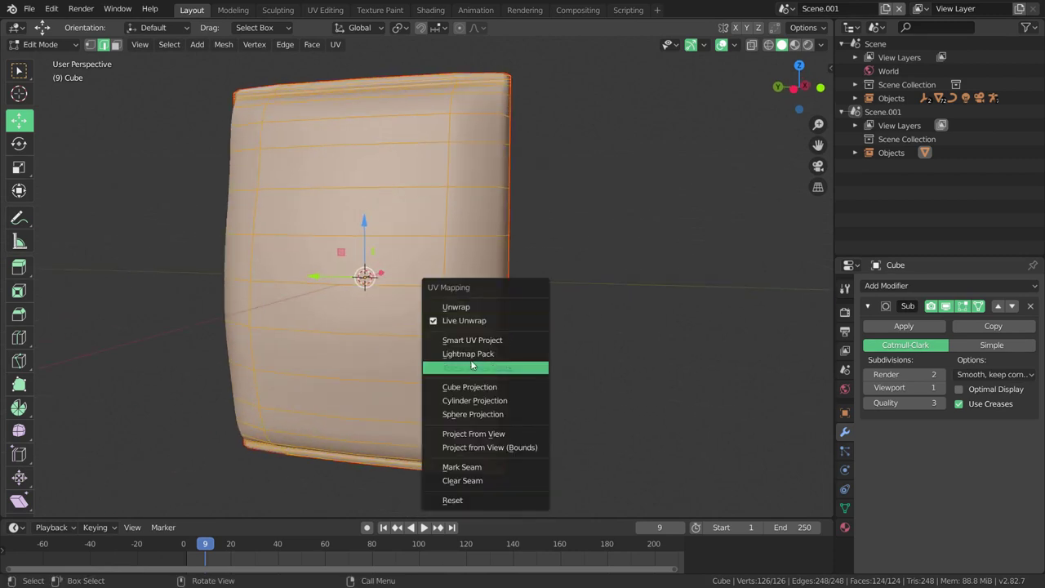
{"action": "left_click", "coordinate": [473, 308]}
{"action": "mouse_move", "coordinate": [473, 307]}
{"action": "middle_mouse_down"}
{"action": "mouse_move", "coordinate": [538, 307]}
{"action": "mouse_move", "coordinate": [544, 296]}
{"action": "mouse_move", "coordinate": [477, 280]}
{"action": "middle_mouse_up"}
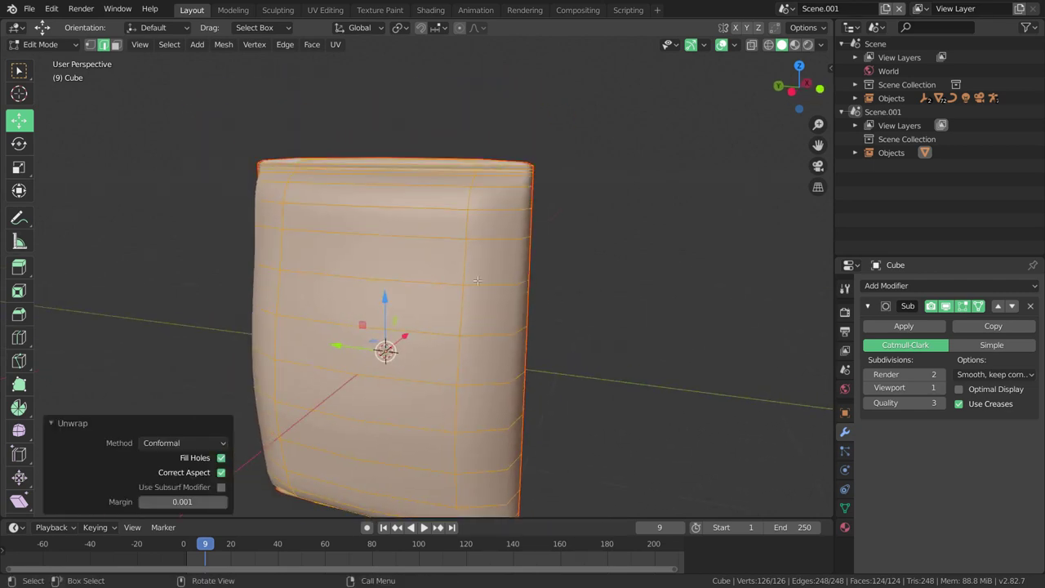
Step: Inspect the two unwrapped islands in the UV Editing workspace, then go to Shading
{"action": "left_click", "coordinate": [325, 10]}
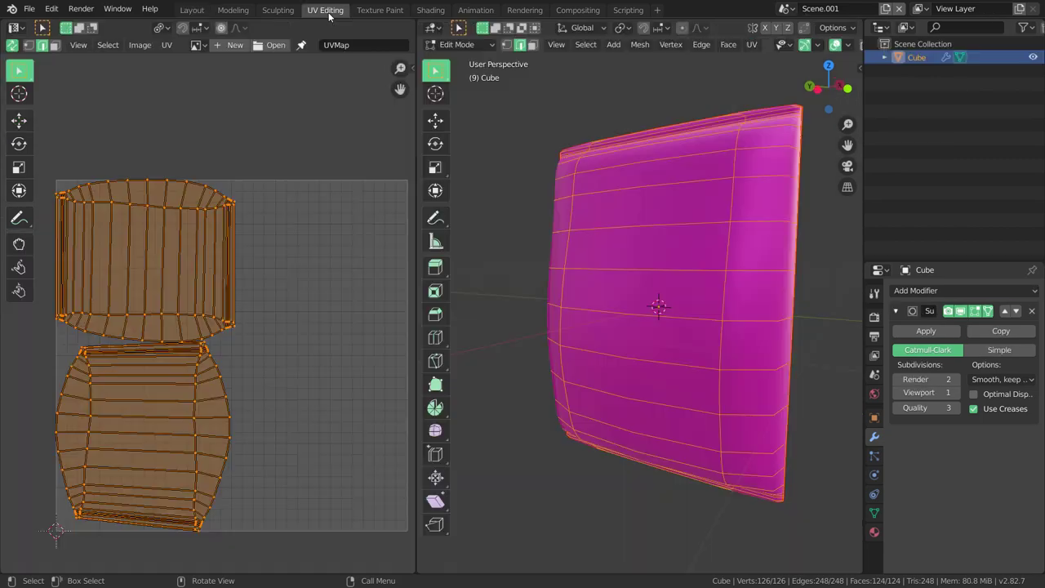
{"action": "scroll", "coordinate": [304, 289], "scroll_direction": "down", "scroll_amount": 2}
{"action": "scroll", "coordinate": [304, 289], "scroll_direction": "up", "scroll_amount": 4}
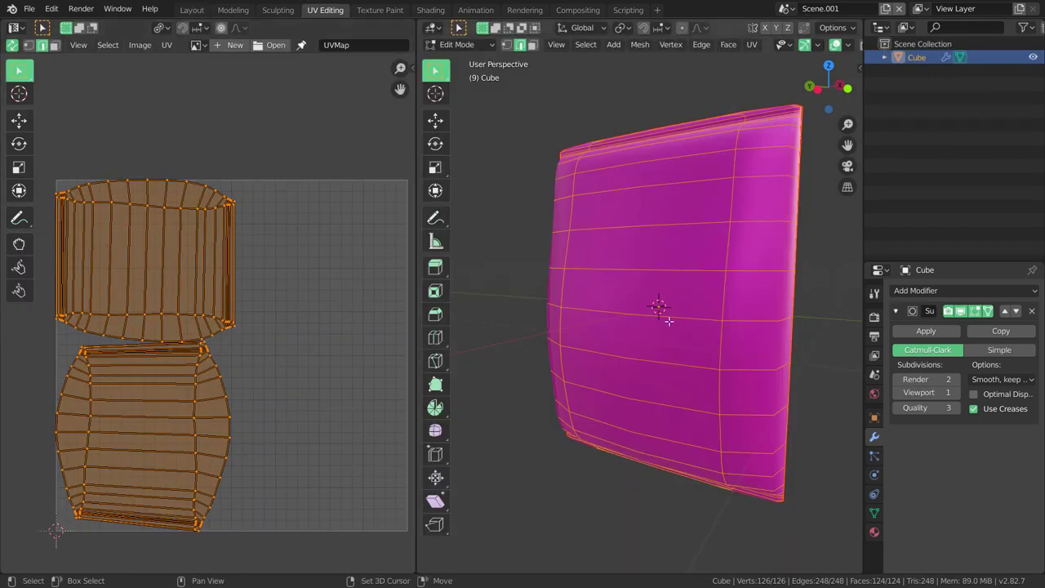
{"action": "mouse_move", "coordinate": [621, 302]}
{"action": "middle_mouse_down"}
{"action": "mouse_move", "coordinate": [598, 311]}
{"action": "mouse_move", "coordinate": [697, 275]}
{"action": "mouse_move", "coordinate": [669, 269]}
{"action": "mouse_move", "coordinate": [681, 254]}
{"action": "mouse_move", "coordinate": [693, 305]}
{"action": "mouse_move", "coordinate": [645, 294]}
{"action": "mouse_move", "coordinate": [705, 303]}
{"action": "mouse_move", "coordinate": [704, 292]}
{"action": "middle_mouse_up"}
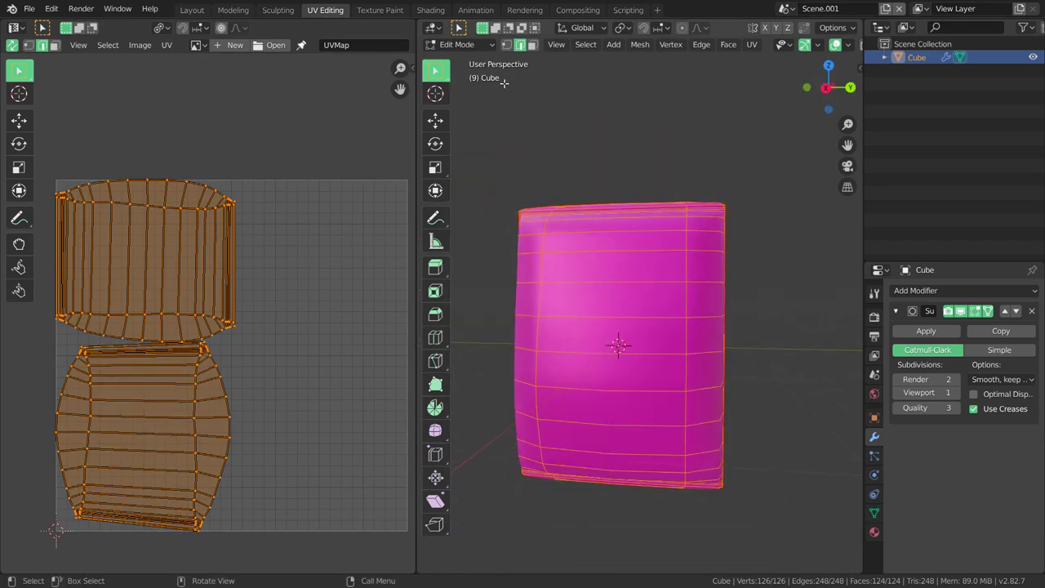
{"action": "left_click", "coordinate": [431, 10]}
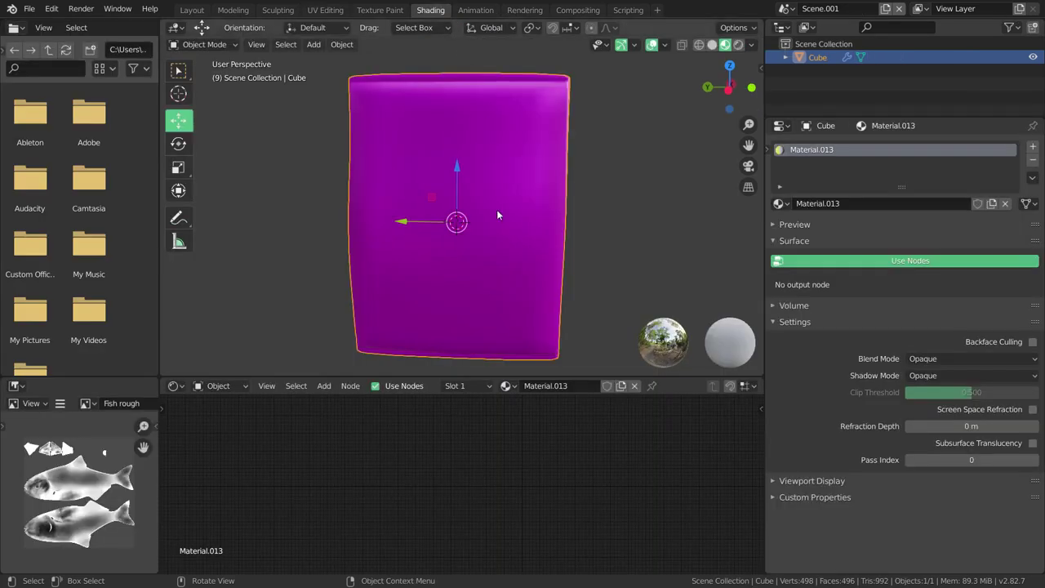
Step: Unlink Material.013 from the bag and create a new default material, Material.016
{"action": "left_click", "coordinate": [634, 387]}
{"action": "scroll", "coordinate": [495, 269], "scroll_direction": "down", "scroll_amount": 2}
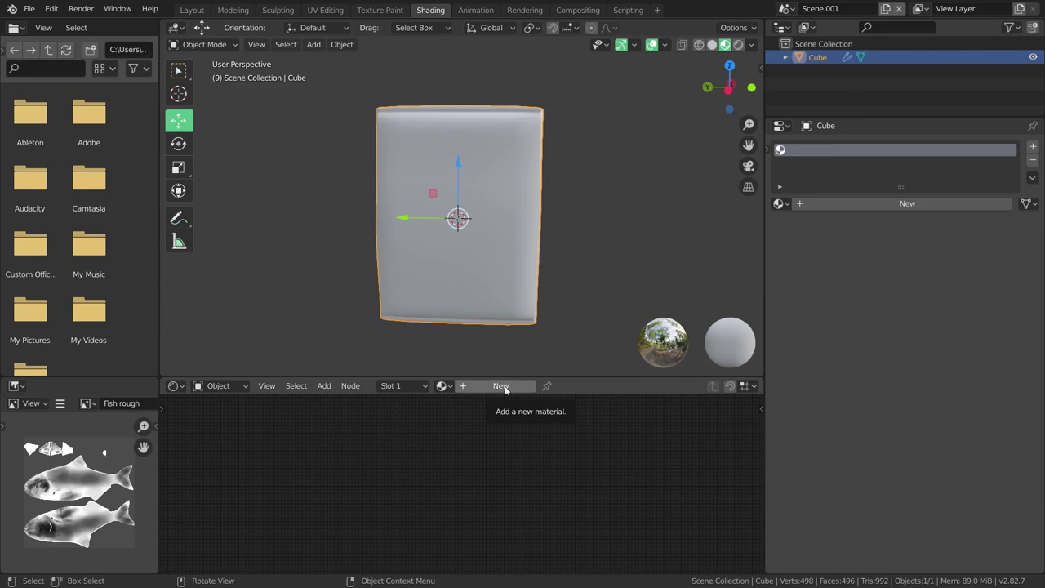
{"action": "left_click", "coordinate": [504, 391]}
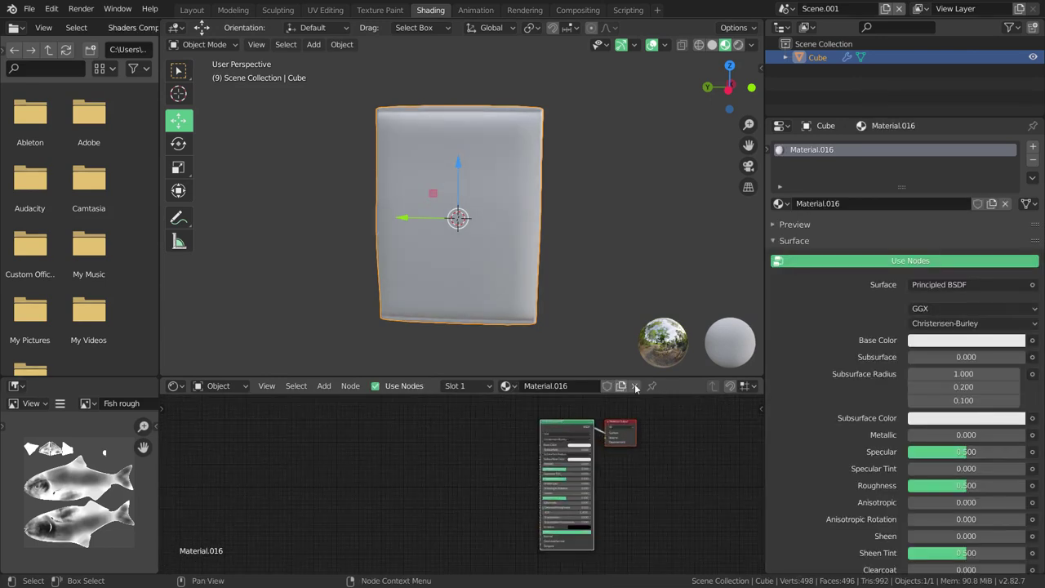
Step: Enlarge the node editor, zoom into the shader nodes, and select the Principled BSDF
{"action": "left_click_drag", "start_coordinate": [662, 377], "coordinate": [662, 275]}
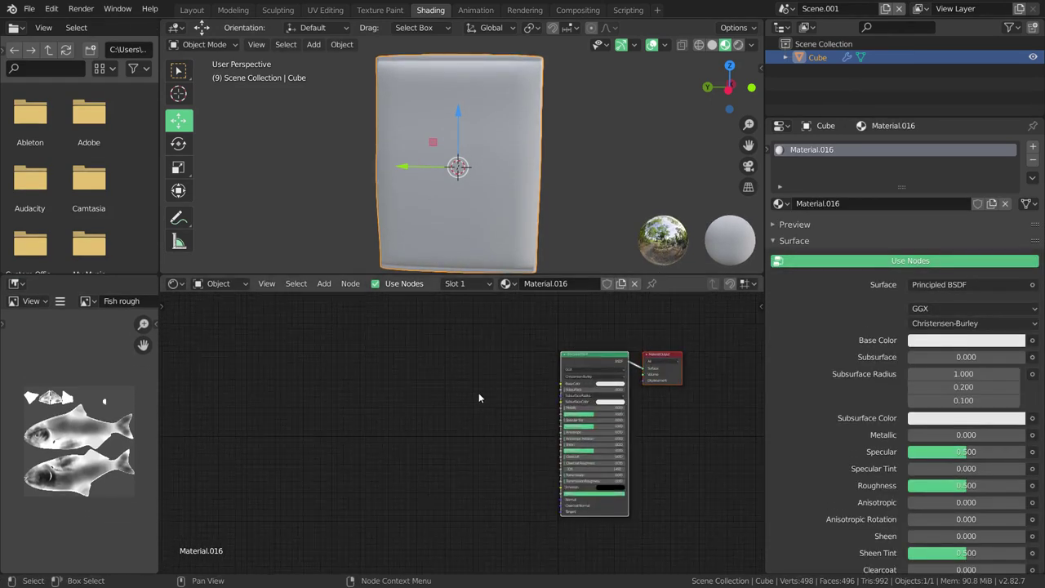
{"action": "scroll", "coordinate": [423, 385], "scroll_direction": "up", "scroll_amount": 2}
{"action": "scroll", "coordinate": [423, 391], "scroll_direction": "up", "scroll_amount": 1}
{"action": "scroll", "coordinate": [430, 432], "scroll_direction": "up", "scroll_amount": 1}
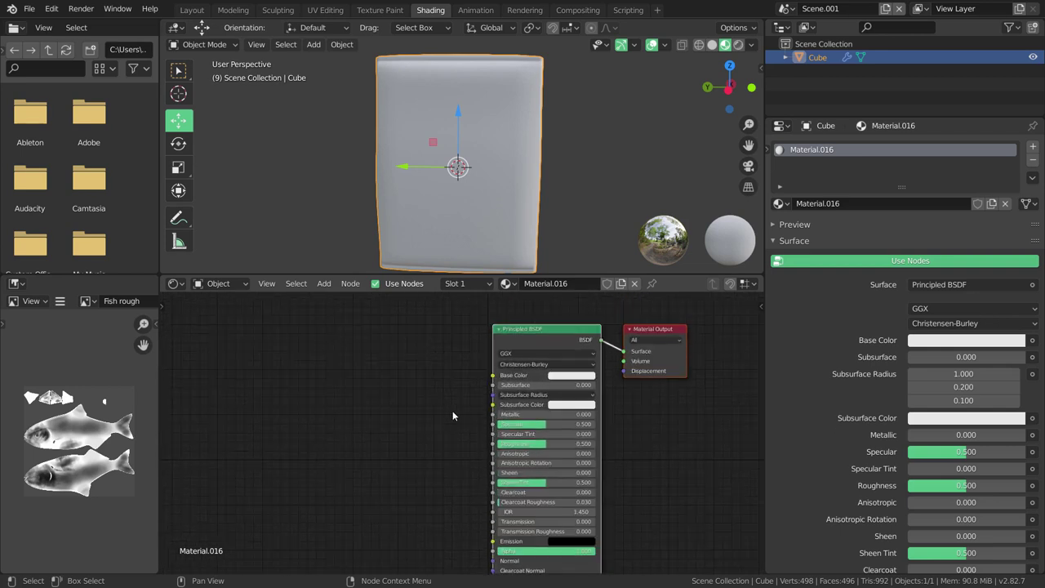
{"action": "scroll", "coordinate": [378, 391], "scroll_direction": "up", "scroll_amount": 1}
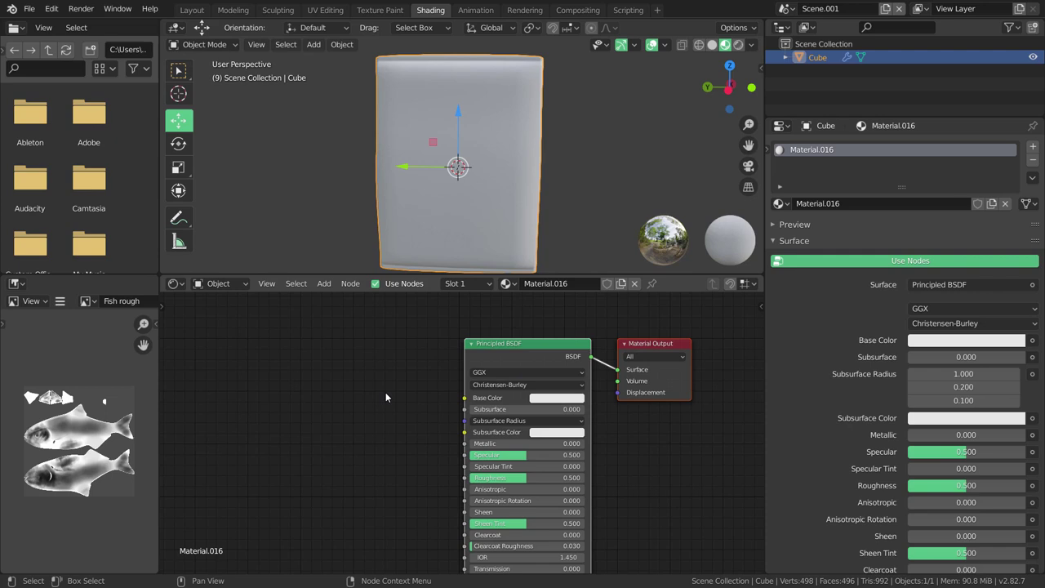
{"action": "left_click", "coordinate": [528, 347]}
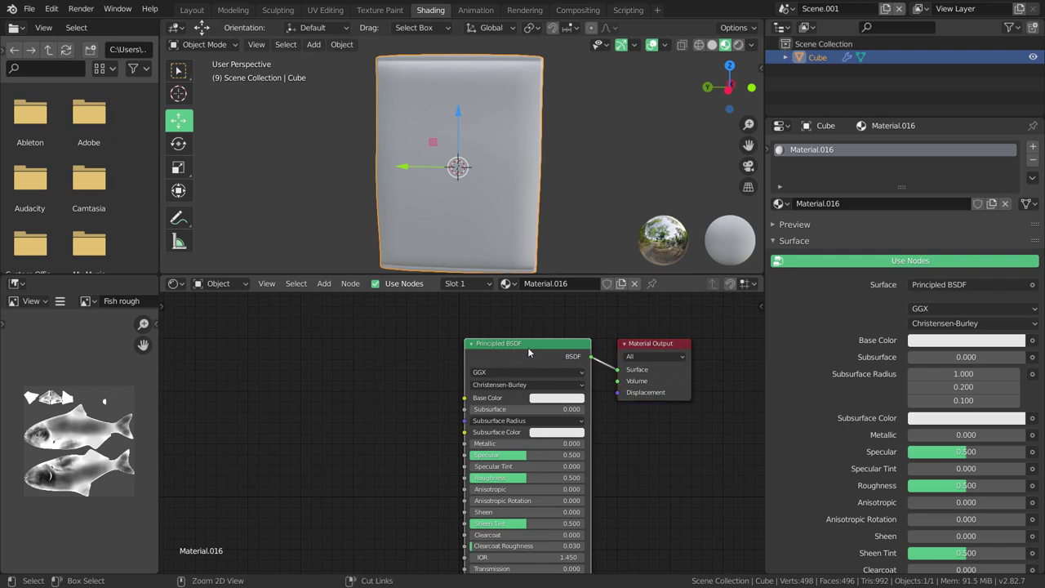
Step: Add Texture Coordinate, Mapping and Image Texture nodes to Base Color with Ctrl+T
{"action": "key", "text": "ctrl+t"}
{"action": "key", "text": "Home"}
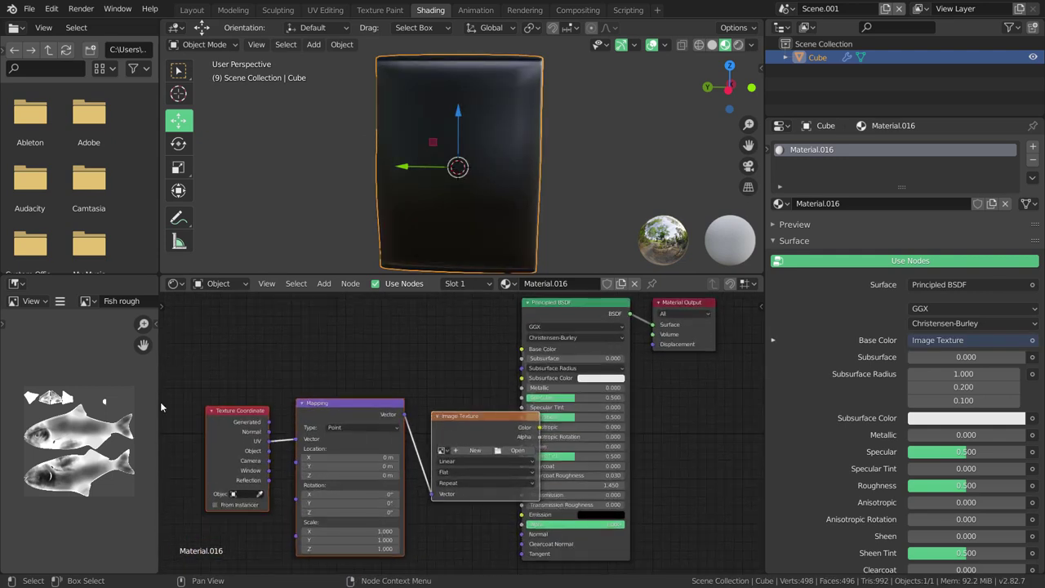
{"action": "left_click_drag", "start_coordinate": [161, 361], "coordinate": [454, 495]}
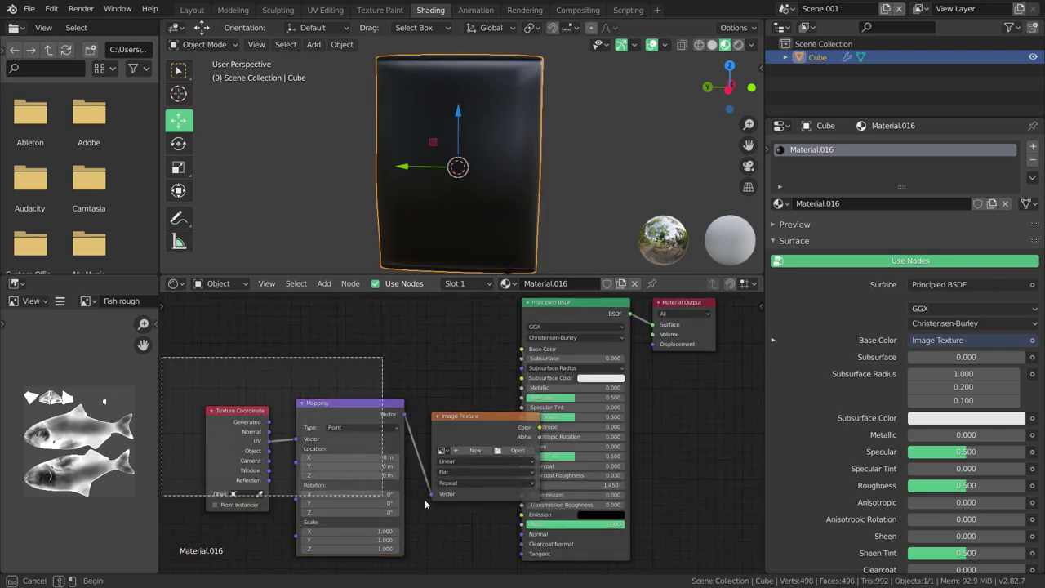
Step: Zoom in on the new Image Texture node and open its image file browser
{"action": "scroll", "coordinate": [481, 486], "scroll_direction": "up", "scroll_amount": 1}
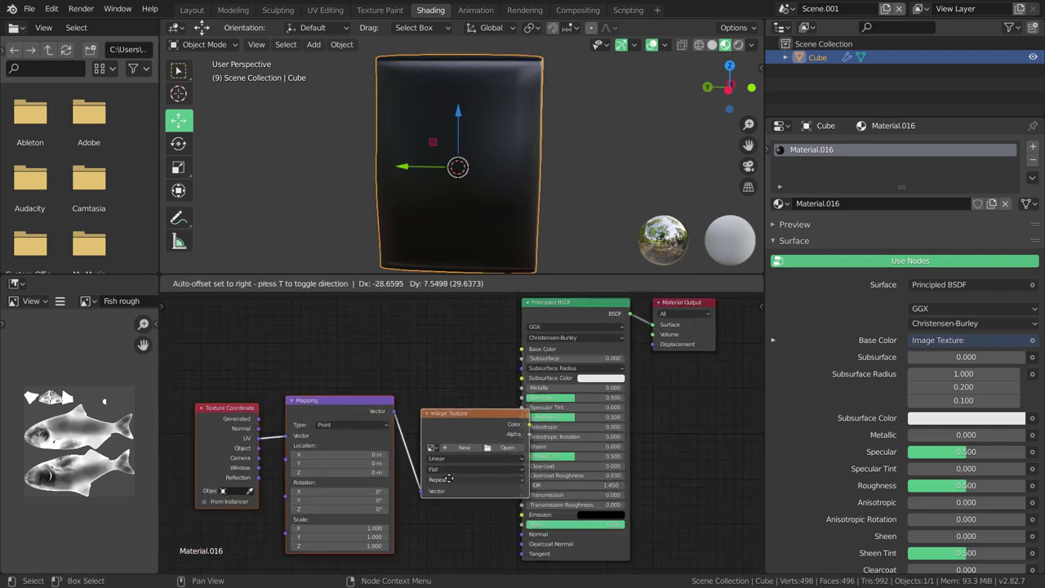
{"action": "scroll", "coordinate": [457, 477], "scroll_direction": "up", "scroll_amount": 1}
{"action": "scroll", "coordinate": [408, 459], "scroll_direction": "up", "scroll_amount": 1}
{"action": "scroll", "coordinate": [418, 478], "scroll_direction": "up", "scroll_amount": 1}
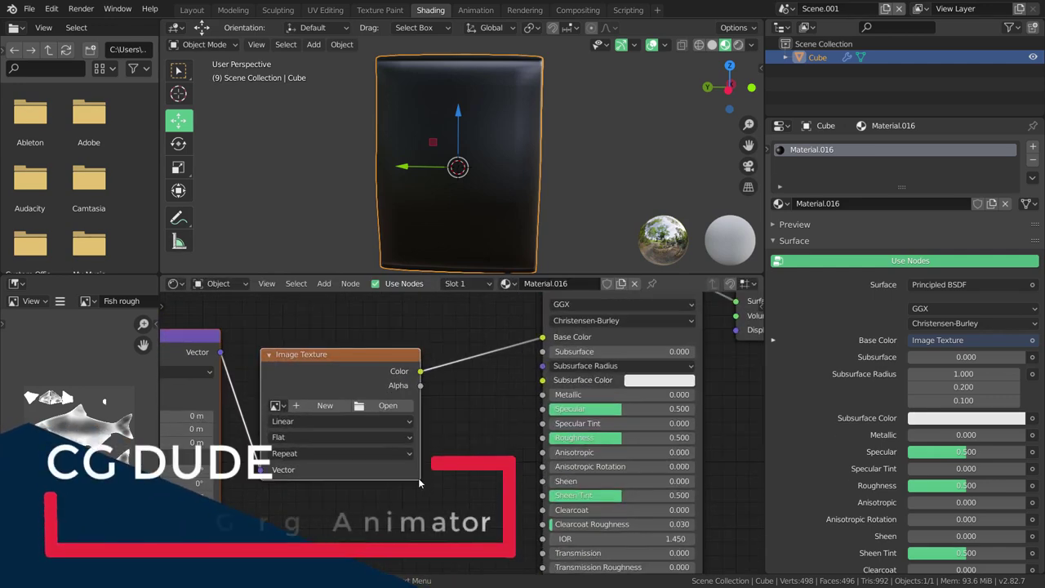
{"action": "scroll", "coordinate": [436, 469], "scroll_direction": "up", "scroll_amount": 1}
{"action": "scroll", "coordinate": [425, 457], "scroll_direction": "up", "scroll_amount": 1}
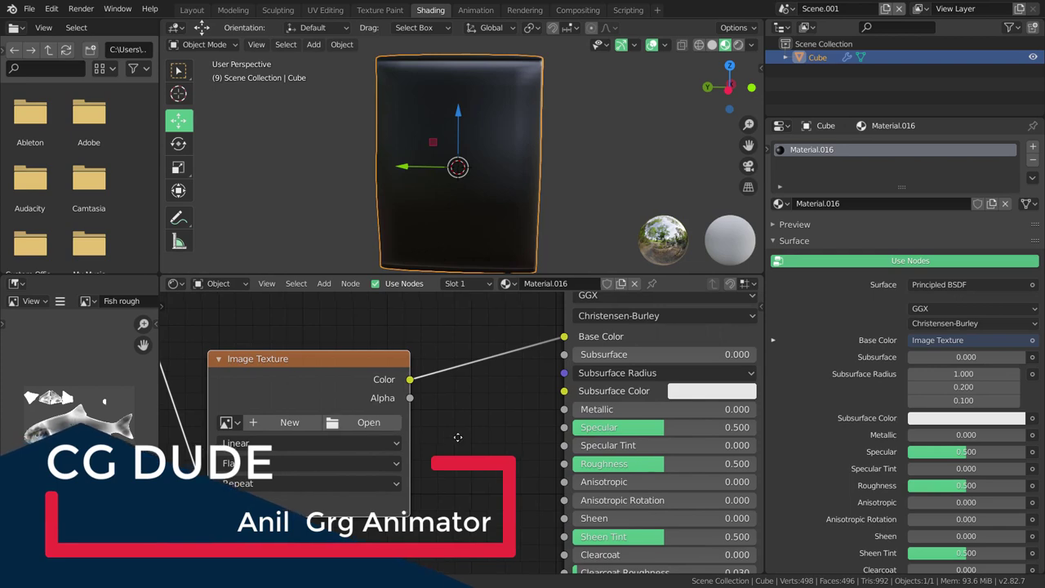
{"action": "scroll", "coordinate": [461, 424], "scroll_direction": "down", "scroll_amount": 1}
{"action": "scroll", "coordinate": [367, 408], "scroll_direction": "down", "scroll_amount": 1}
{"action": "scroll", "coordinate": [372, 400], "scroll_direction": "up", "scroll_amount": 1}
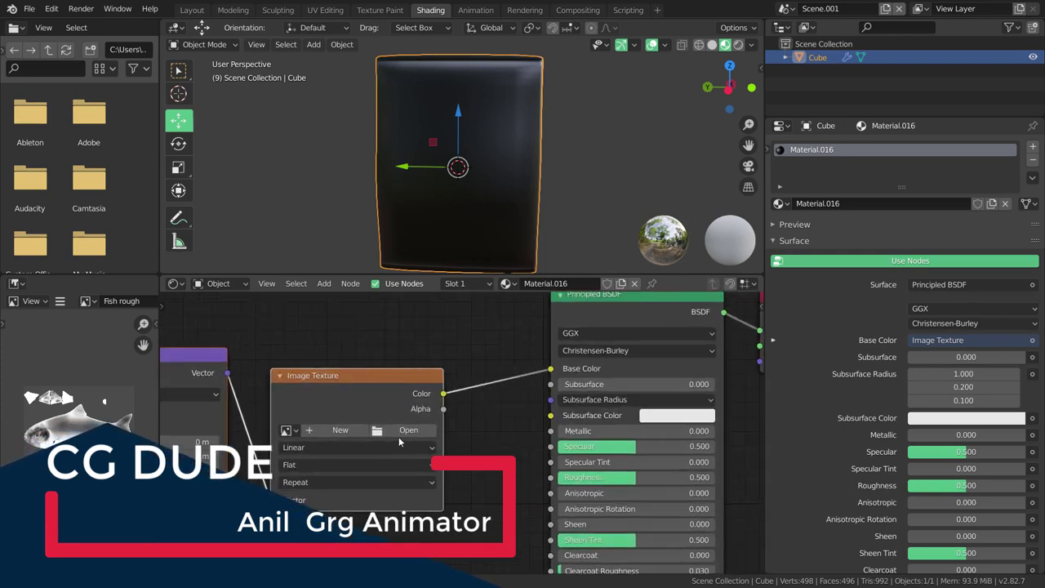
{"action": "scroll", "coordinate": [380, 421], "scroll_direction": "up", "scroll_amount": 1}
{"action": "left_click", "coordinate": [377, 426]}
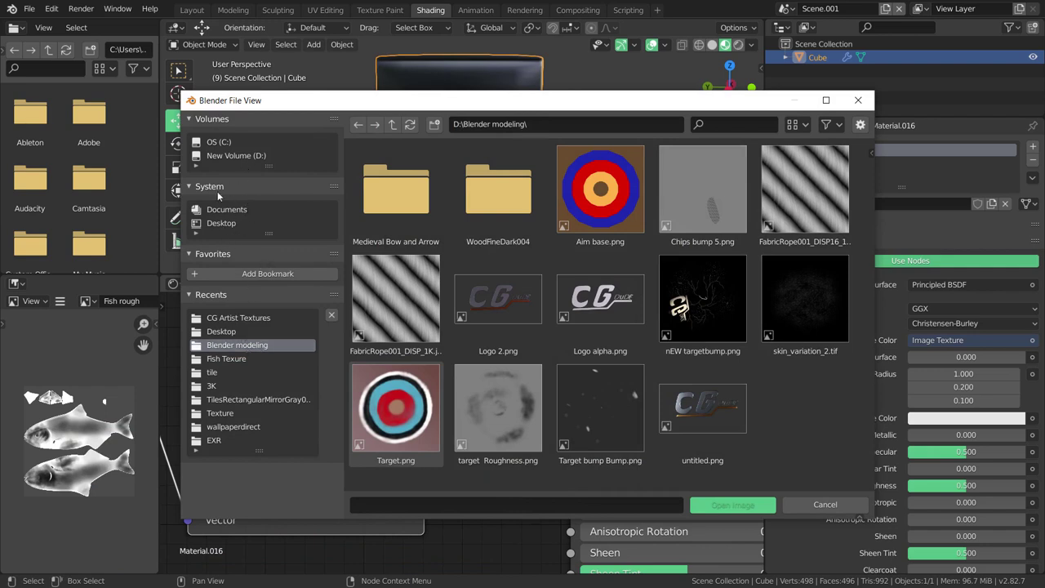
Step: Load lays-potatochips-label.jpg from D:\CG Artist Textures and orbit to view the label
{"action": "left_click", "coordinate": [243, 157]}
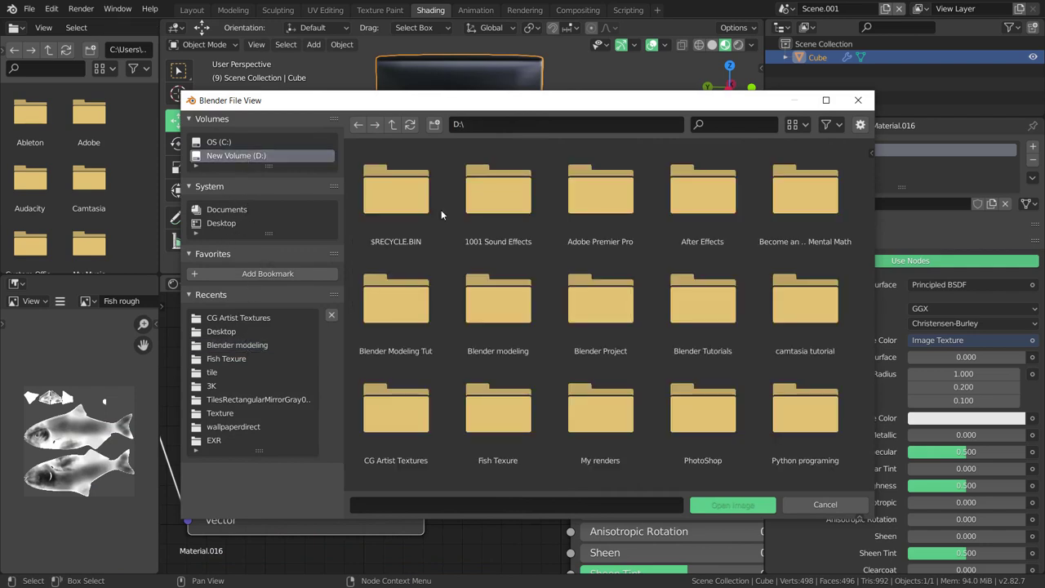
{"action": "double_click", "coordinate": [411, 440]}
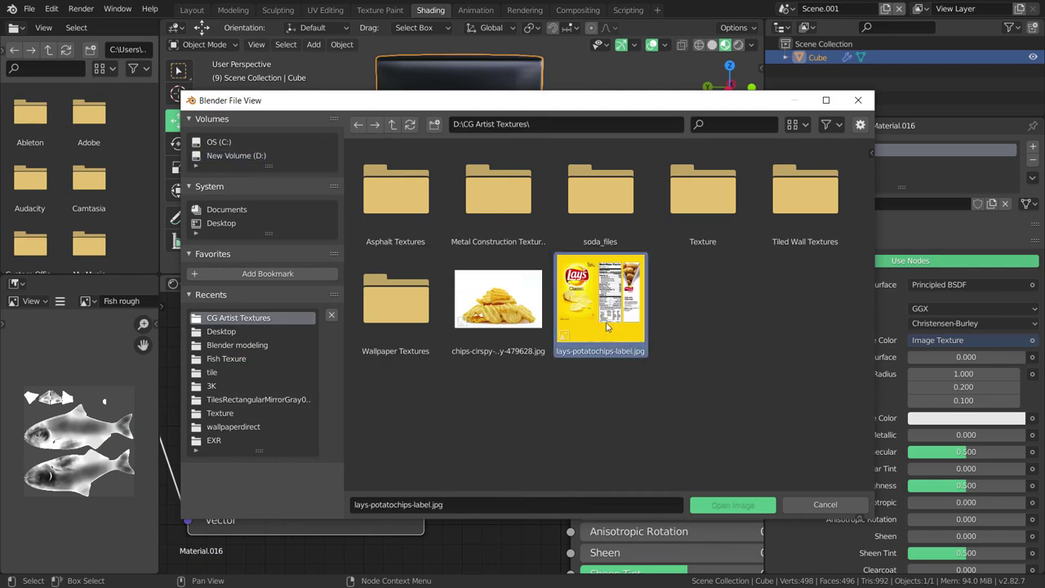
{"action": "left_click", "coordinate": [729, 507]}
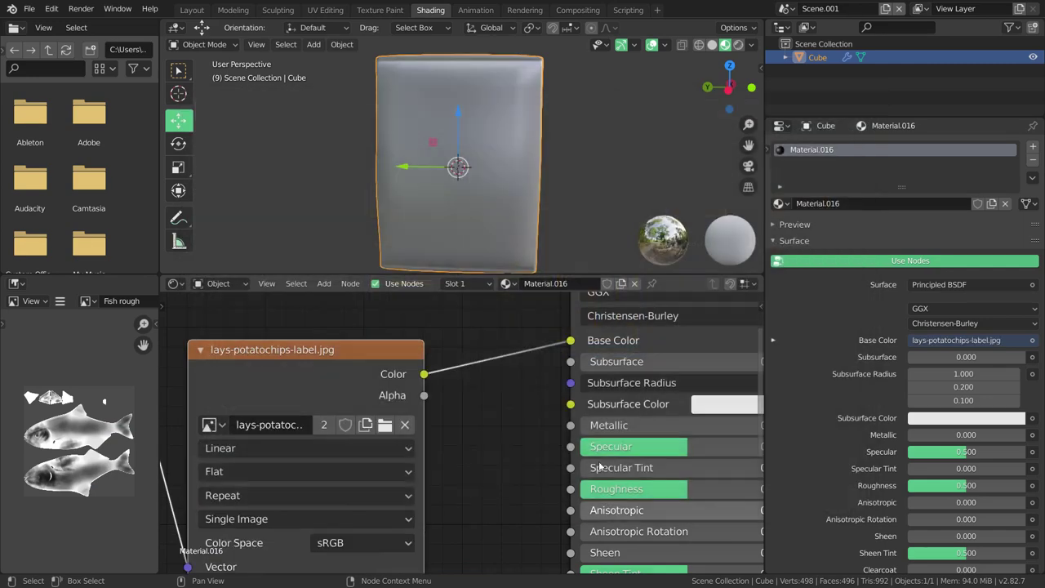
{"action": "mouse_move", "coordinate": [498, 223]}
{"action": "middle_mouse_down"}
{"action": "mouse_move", "coordinate": [605, 204]}
{"action": "mouse_move", "coordinate": [498, 217]}
{"action": "mouse_move", "coordinate": [442, 181]}
{"action": "mouse_move", "coordinate": [521, 195]}
{"action": "mouse_move", "coordinate": [477, 188]}
{"action": "mouse_move", "coordinate": [517, 184]}
{"action": "mouse_move", "coordinate": [376, 174]}
{"action": "mouse_move", "coordinate": [329, 183]}
{"action": "mouse_move", "coordinate": [342, 163]}
{"action": "mouse_move", "coordinate": [455, 183]}
{"action": "mouse_move", "coordinate": [360, 183]}
{"action": "middle_mouse_up"}
{"action": "middle_click_drag", "start_coordinate": [285, 191], "coordinate": [271, 196]}
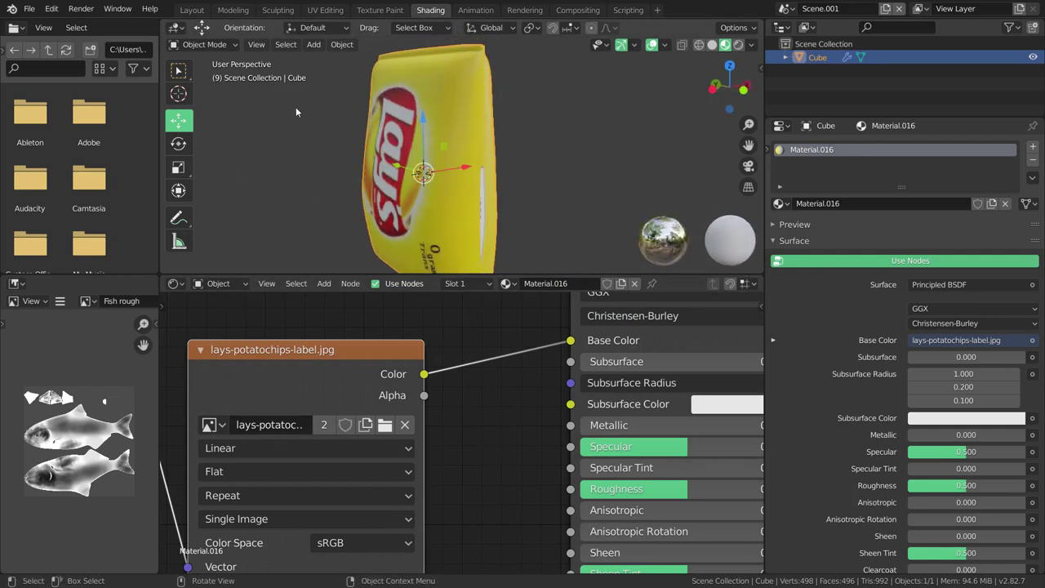
Step: In UV Editing, display the Lay's label image behind the UV layout
{"action": "left_click", "coordinate": [325, 10]}
{"action": "scroll", "coordinate": [296, 346], "scroll_direction": "down", "scroll_amount": 2}
{"action": "scroll", "coordinate": [253, 149], "scroll_direction": "up", "scroll_amount": 3}
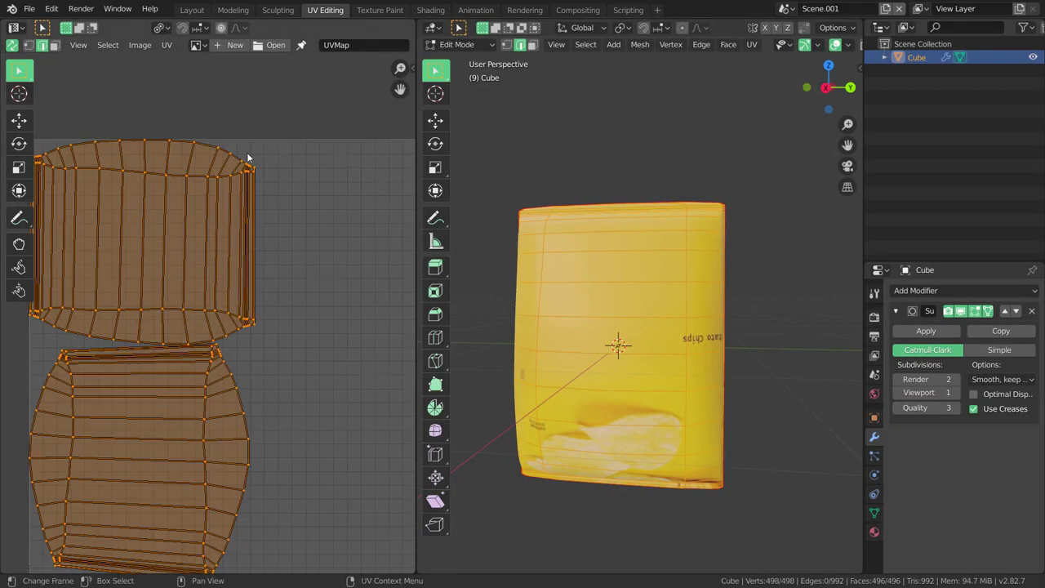
{"action": "scroll", "coordinate": [229, 127], "scroll_direction": "down", "scroll_amount": 2}
{"action": "left_click", "coordinate": [200, 45]}
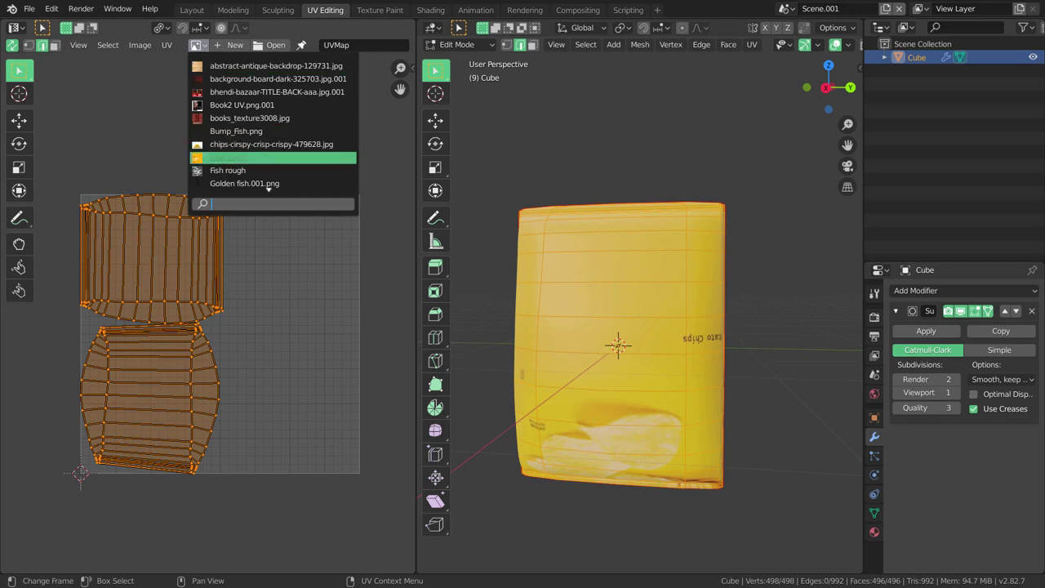
{"action": "left_click", "coordinate": [262, 158]}
Step: Zoom the UV view, orbit the bag, and change the UV selection mode
{"action": "scroll", "coordinate": [263, 334], "scroll_direction": "up", "scroll_amount": 2}
{"action": "mouse_move", "coordinate": [621, 351]}
{"action": "middle_mouse_down"}
{"action": "mouse_move", "coordinate": [596, 363]}
{"action": "mouse_move", "coordinate": [634, 342]}
{"action": "middle_mouse_up"}
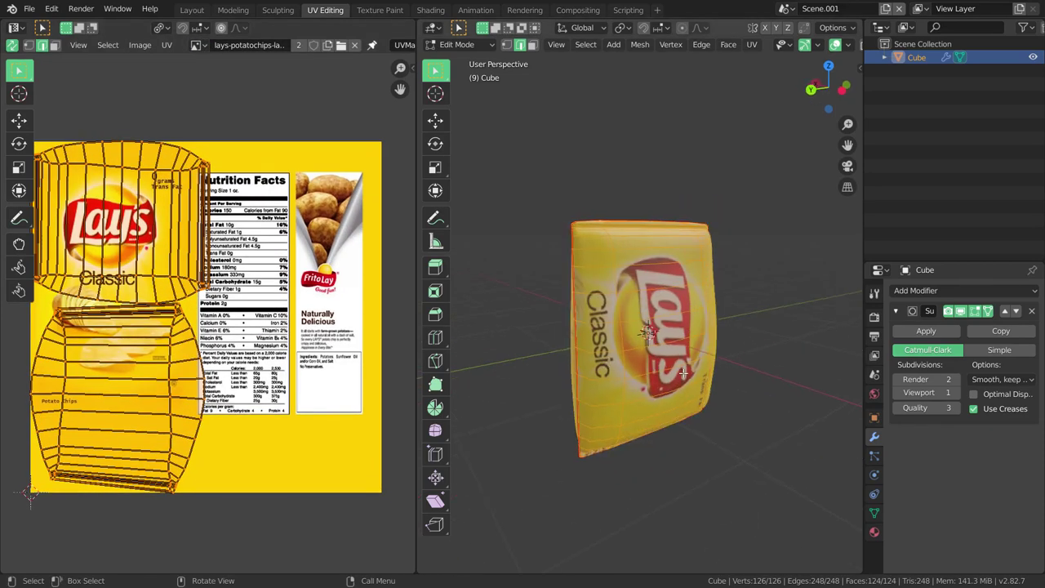
{"action": "scroll", "coordinate": [235, 248], "scroll_direction": "up", "scroll_amount": 1}
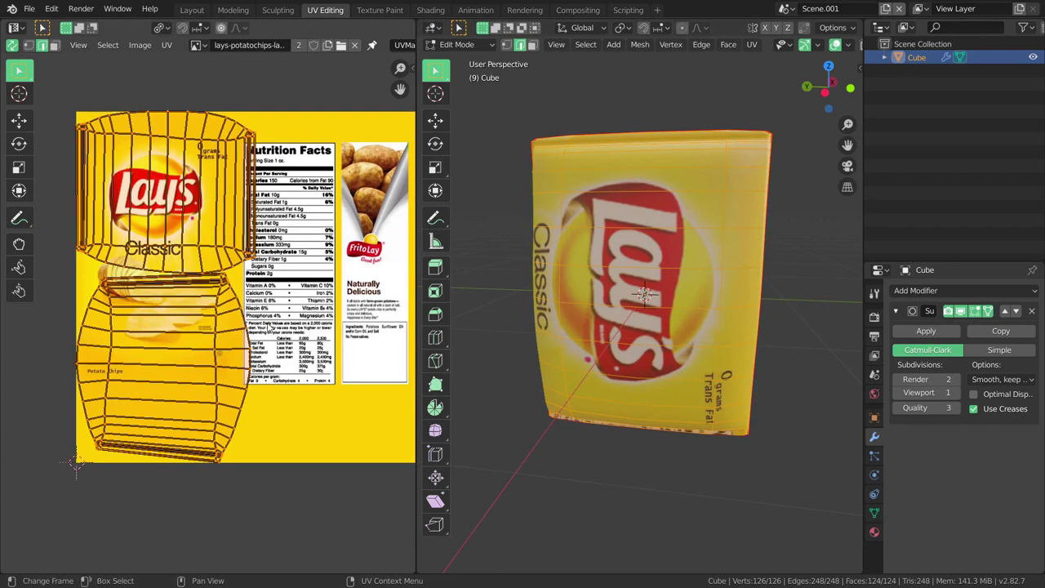
{"action": "scroll", "coordinate": [236, 247], "scroll_direction": "down", "scroll_amount": 1}
{"action": "scroll", "coordinate": [236, 247], "scroll_direction": "up", "scroll_amount": 1}
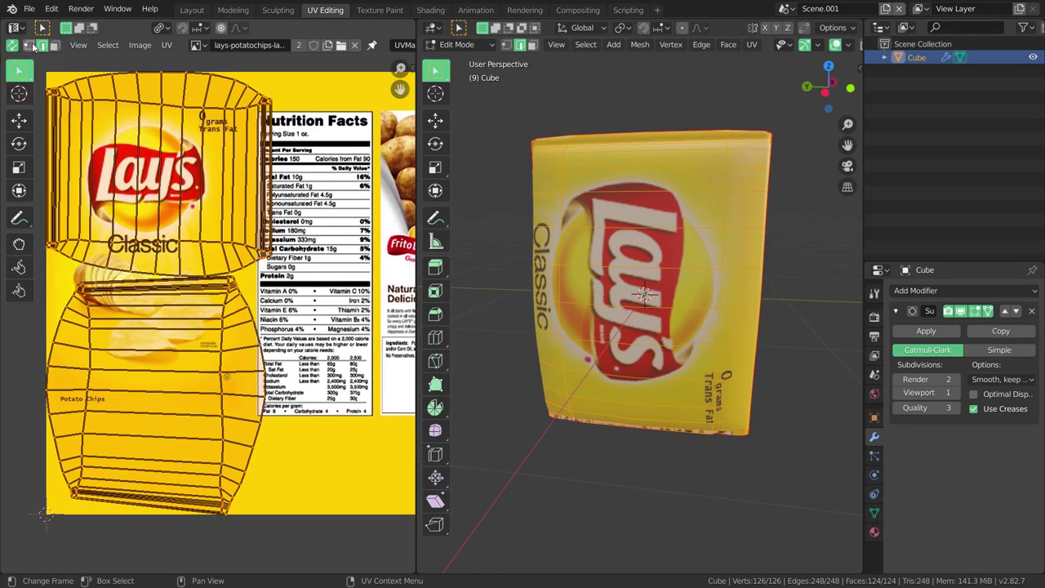
{"action": "left_click", "coordinate": [32, 46]}
Step: Pan and zoom the UV editor until the full texture and both islands are visible
{"action": "scroll", "coordinate": [303, 212], "scroll_direction": "up", "scroll_amount": 1}
{"action": "scroll", "coordinate": [304, 212], "scroll_direction": "down", "scroll_amount": 2}
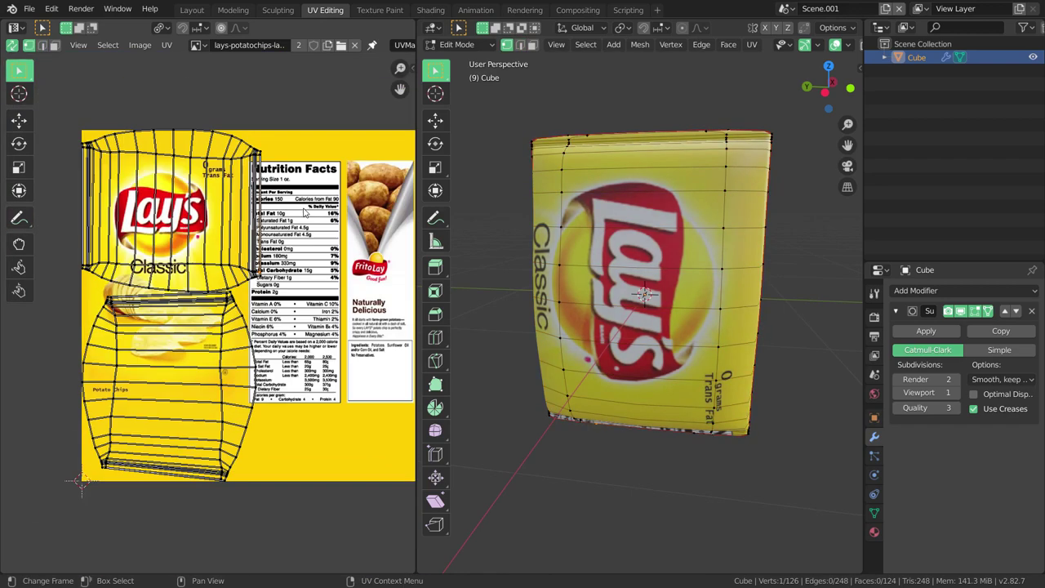
{"action": "scroll", "coordinate": [257, 237], "scroll_direction": "up", "scroll_amount": 1}
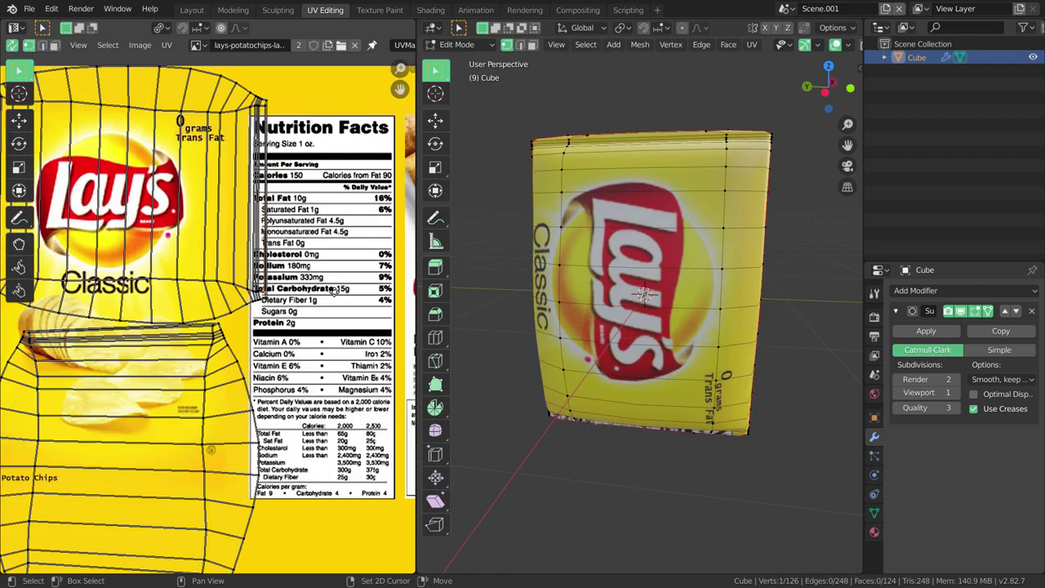
{"action": "scroll", "coordinate": [259, 245], "scroll_direction": "up", "scroll_amount": 1}
{"action": "middle_click_drag", "start_coordinate": [276, 313], "coordinate": [301, 253]}
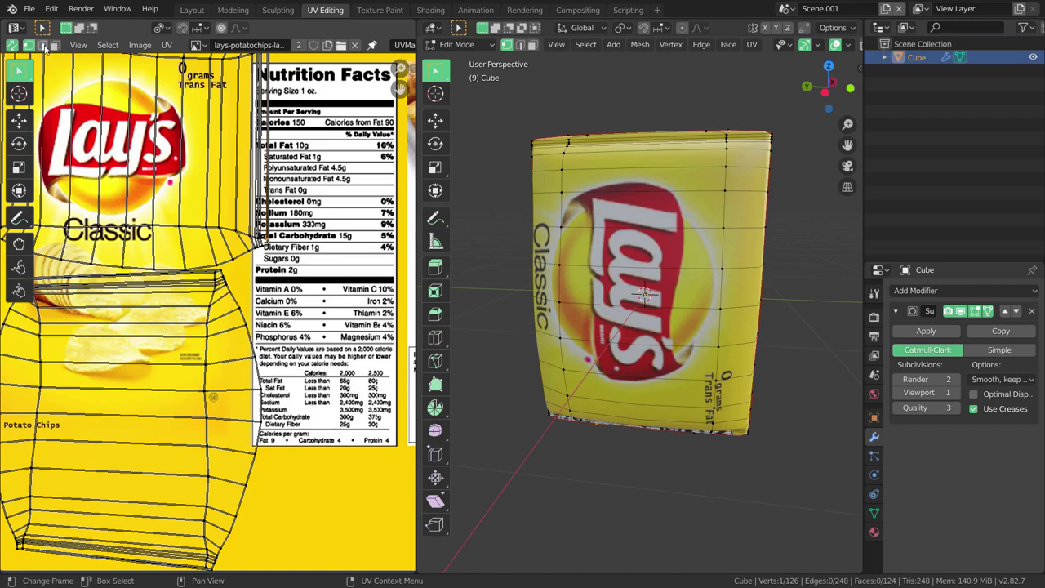
{"action": "middle_click_drag", "start_coordinate": [281, 444], "coordinate": [272, 381]}
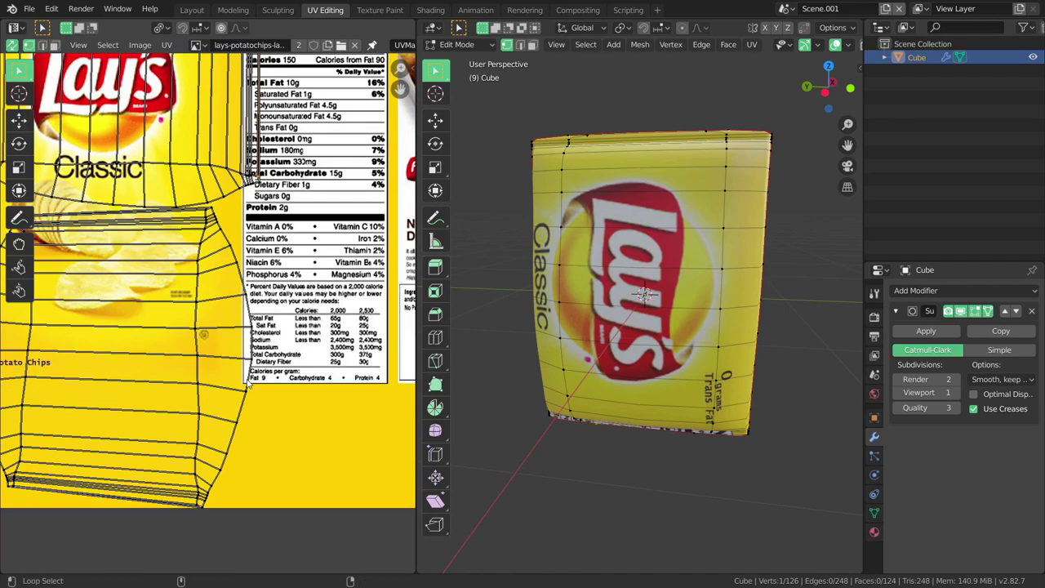
{"action": "scroll", "coordinate": [247, 383], "scroll_direction": "down", "scroll_amount": 4}
{"action": "scroll", "coordinate": [286, 384], "scroll_direction": "up", "scroll_amount": 4}
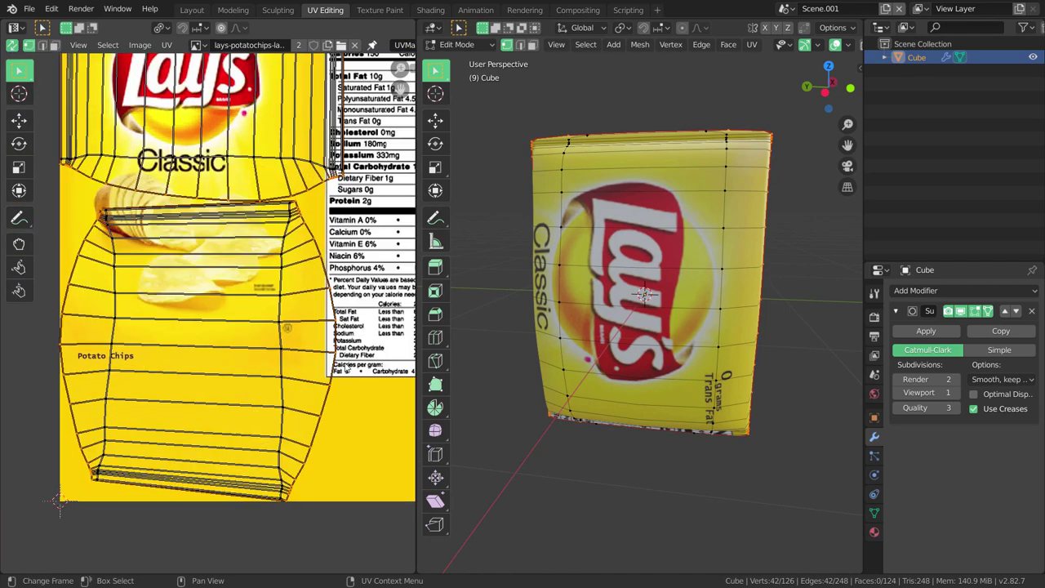
{"action": "scroll", "coordinate": [328, 385], "scroll_direction": "down", "scroll_amount": 3}
{"action": "scroll", "coordinate": [328, 384], "scroll_direction": "up", "scroll_amount": 1}
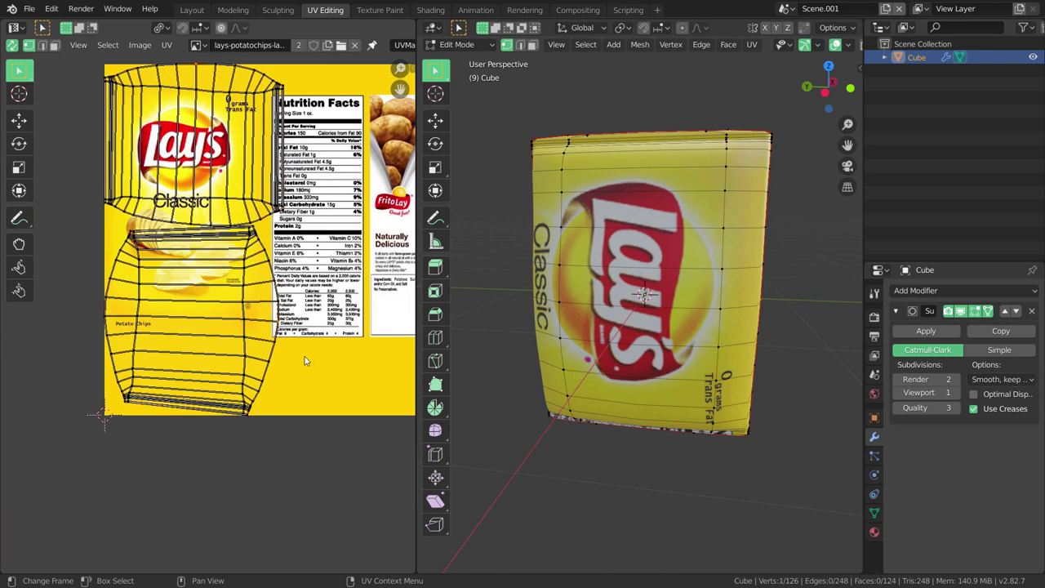
{"action": "scroll", "coordinate": [305, 361], "scroll_direction": "up", "scroll_amount": 1}
Step: Try brush-selecting UV points, cancel it, and adjust the UV and 3D views
{"action": "key", "text": "c"}
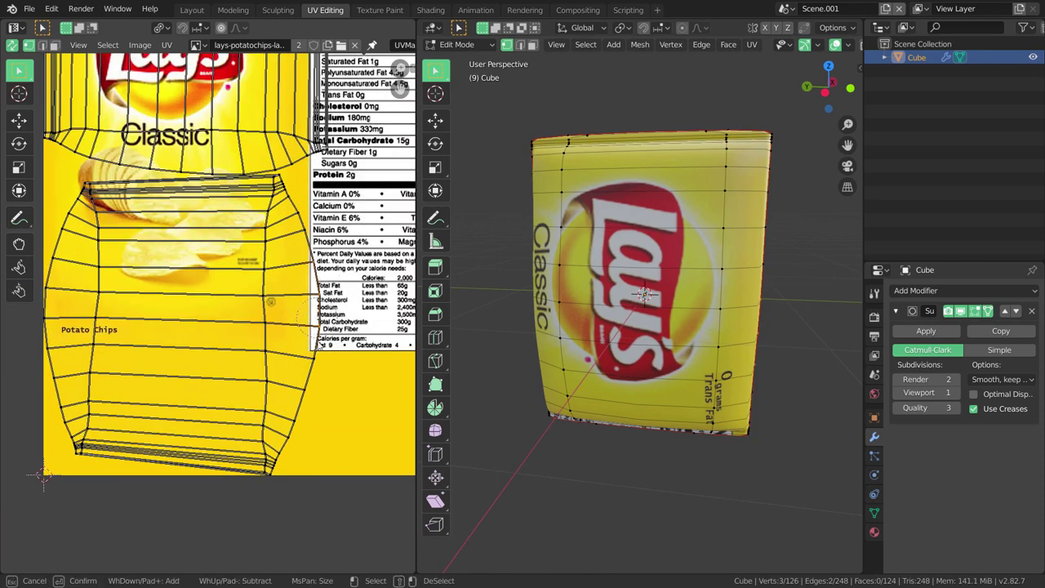
{"action": "key", "text": "Escape"}
{"action": "scroll", "coordinate": [359, 382], "scroll_direction": "down", "scroll_amount": 4}
{"action": "middle_click_drag", "start_coordinate": [645, 294], "coordinate": [572, 302]}
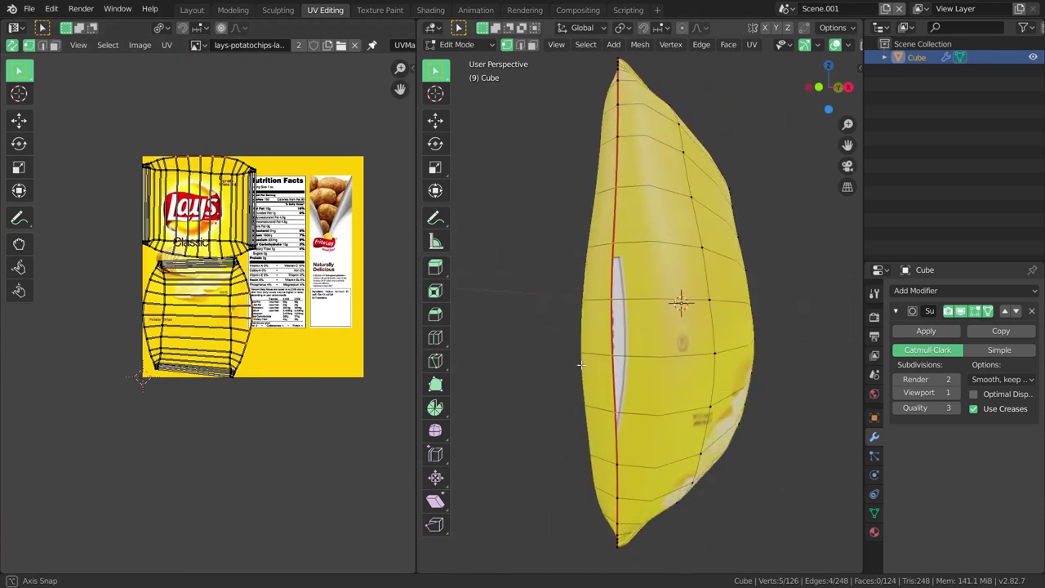
{"action": "scroll", "coordinate": [312, 246], "scroll_direction": "up", "scroll_amount": 3}
{"action": "scroll", "coordinate": [315, 253], "scroll_direction": "down", "scroll_amount": 1}
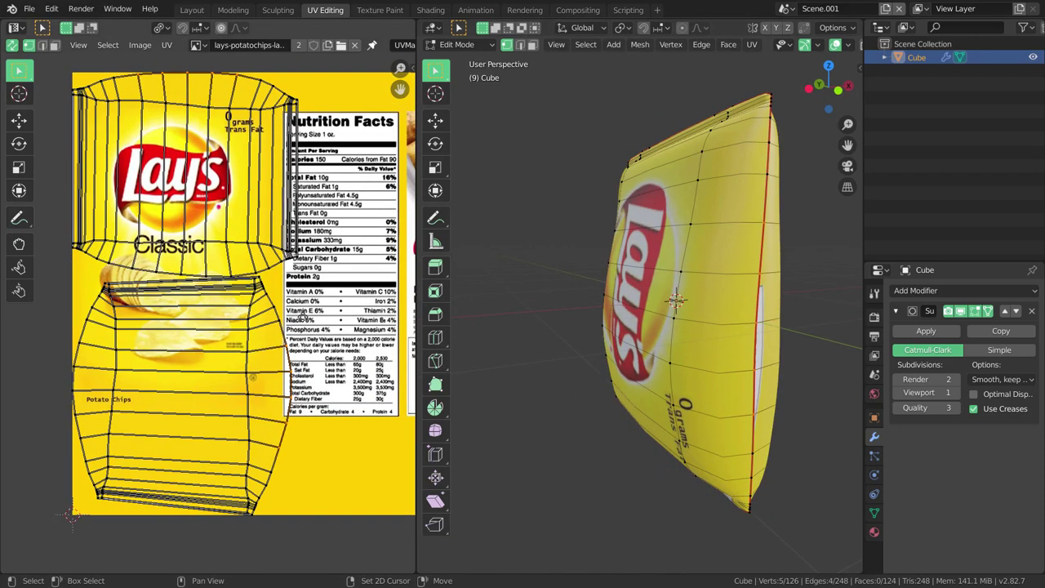
{"action": "scroll", "coordinate": [318, 269], "scroll_direction": "down", "scroll_amount": 1}
{"action": "scroll", "coordinate": [322, 293], "scroll_direction": "up", "scroll_amount": 1}
{"action": "scroll", "coordinate": [322, 307], "scroll_direction": "down", "scroll_amount": 2}
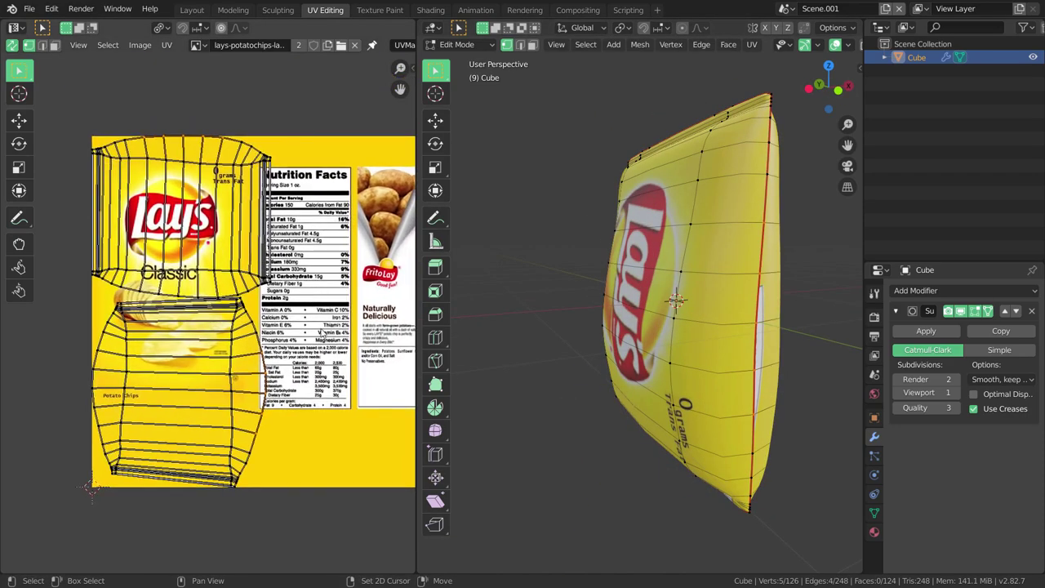
{"action": "scroll", "coordinate": [326, 318], "scroll_direction": "down", "scroll_amount": 1}
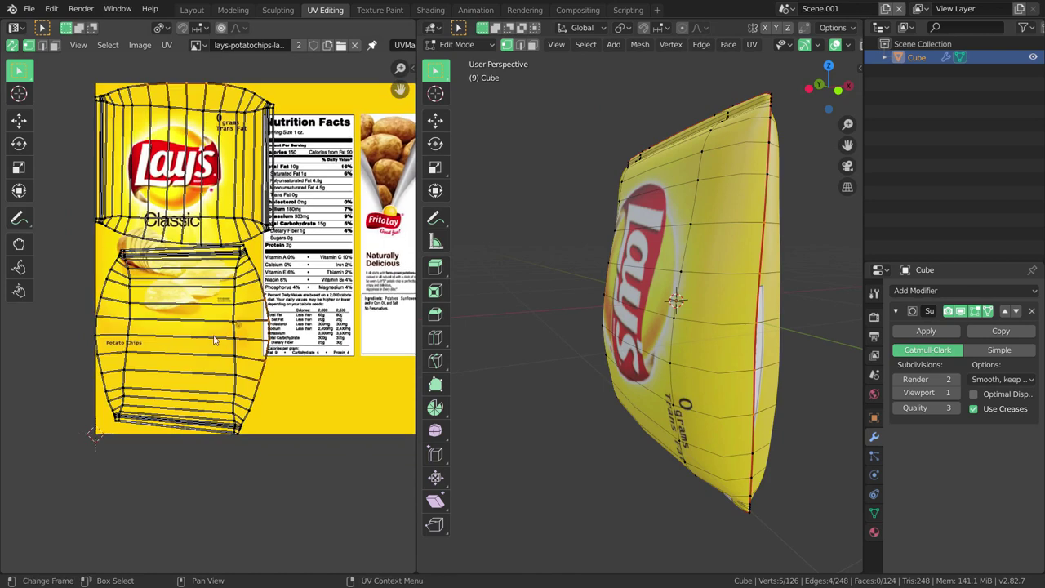
Step: Select the entire lower (back) UV island by picking a point and linking
{"action": "left_click", "coordinate": [217, 335]}
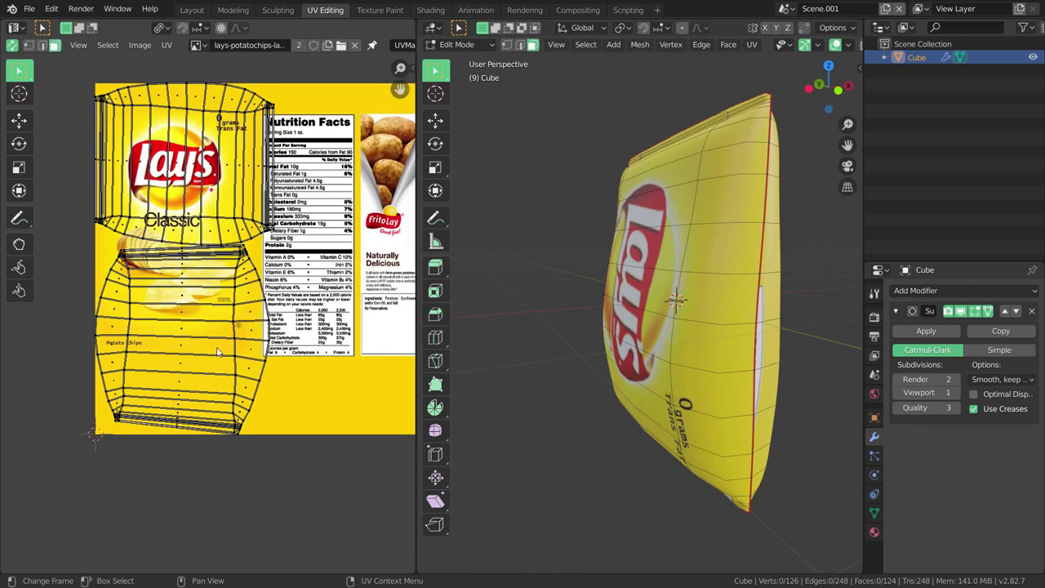
{"action": "key", "text": "l"}
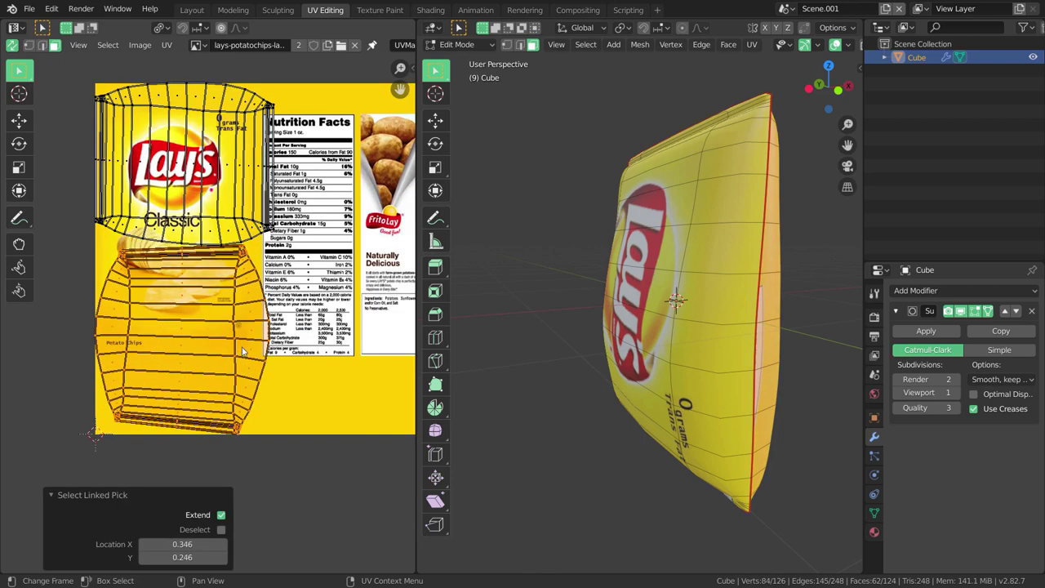
{"action": "scroll", "coordinate": [237, 366], "scroll_direction": "down", "scroll_amount": 1}
{"action": "scroll", "coordinate": [252, 379], "scroll_direction": "down", "scroll_amount": 2}
{"action": "middle_click_drag", "start_coordinate": [252, 379], "coordinate": [234, 385]}
{"action": "middle_click_drag", "start_coordinate": [677, 343], "coordinate": [571, 343]}
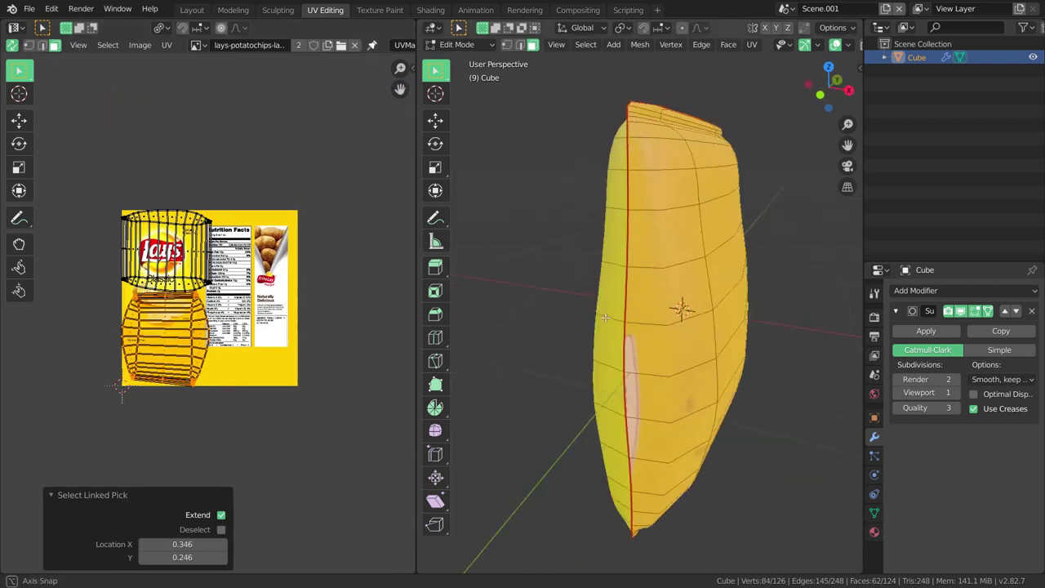
Step: Move the back UV island onto the nutrition-facts panel and orbit to the bag's back
{"action": "key", "text": "g"}
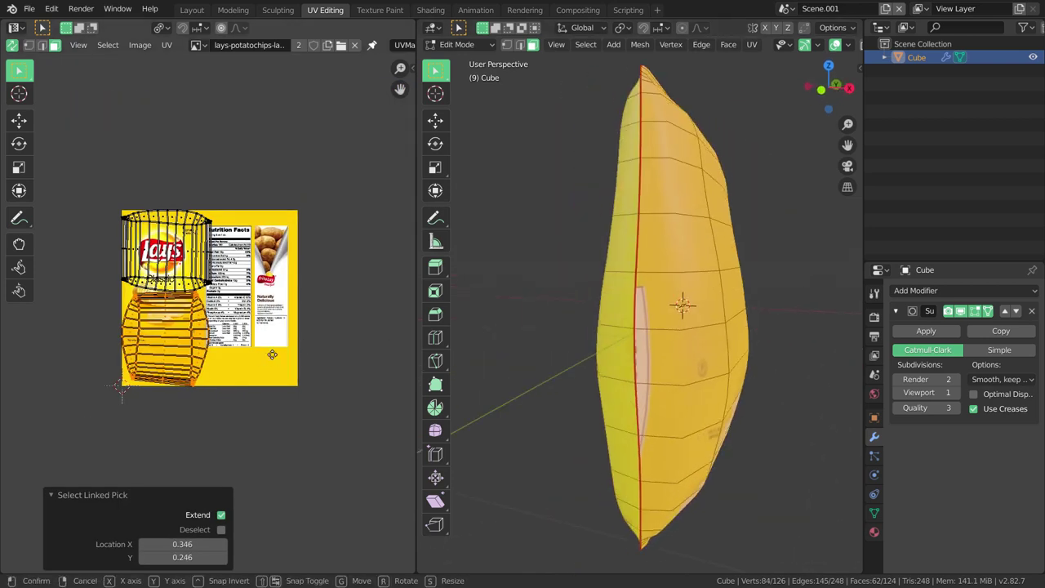
{"action": "left_click", "coordinate": [357, 303]}
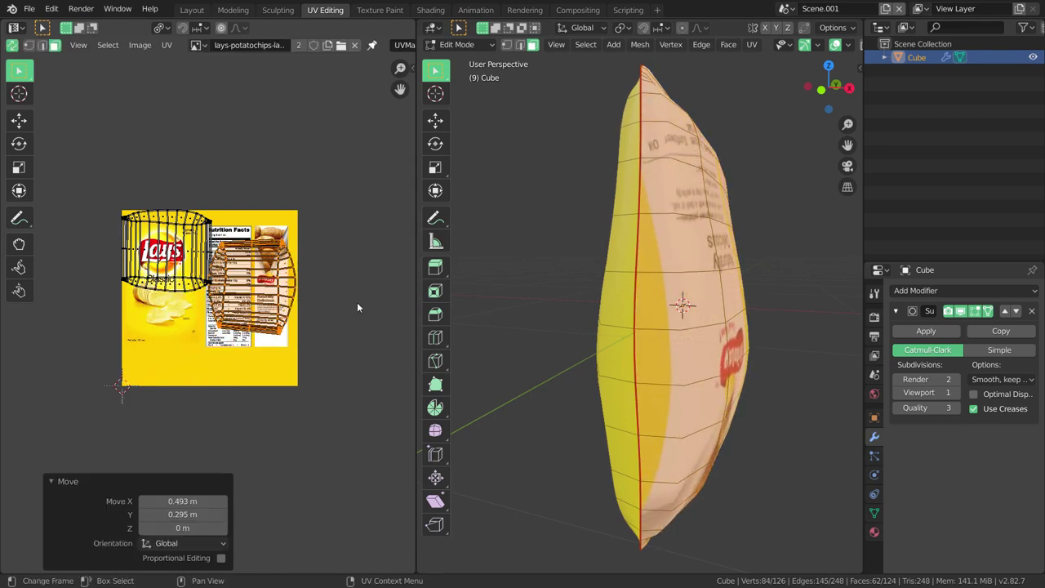
{"action": "mouse_move", "coordinate": [620, 310]}
{"action": "middle_mouse_down"}
{"action": "mouse_move", "coordinate": [696, 315]}
{"action": "mouse_move", "coordinate": [713, 223]}
{"action": "mouse_move", "coordinate": [685, 310]}
{"action": "mouse_move", "coordinate": [754, 304]}
{"action": "middle_mouse_up"}
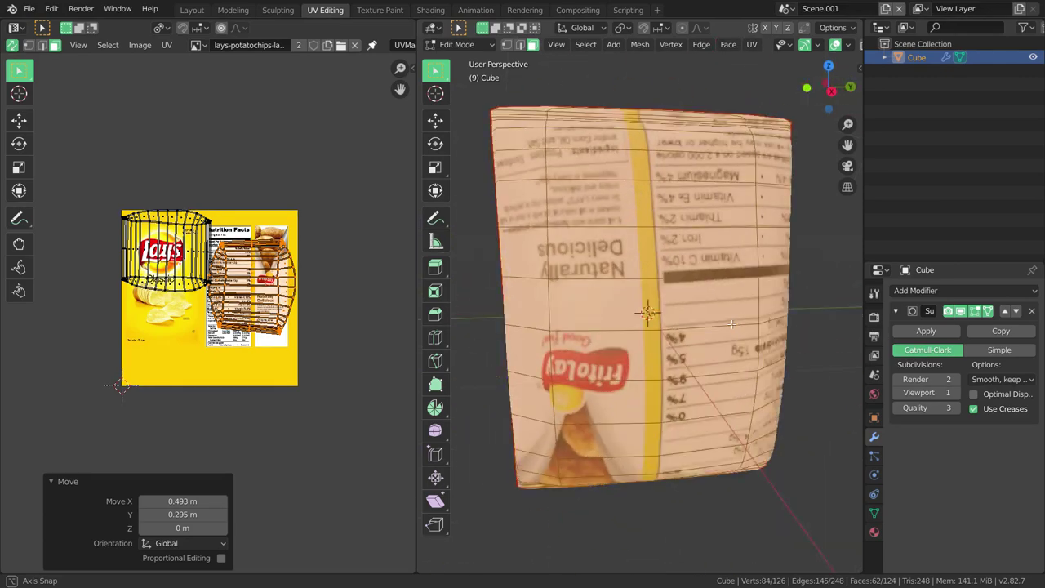
{"action": "scroll", "coordinate": [365, 359], "scroll_direction": "up", "scroll_amount": 1}
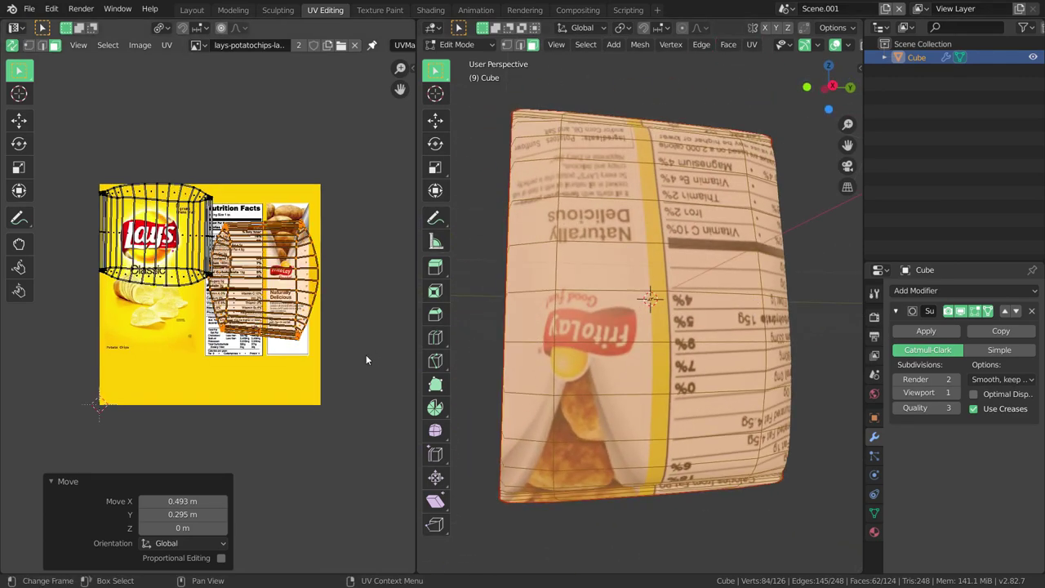
{"action": "scroll", "coordinate": [333, 356], "scroll_direction": "up", "scroll_amount": 2}
{"action": "scroll", "coordinate": [286, 378], "scroll_direction": "down", "scroll_amount": 1}
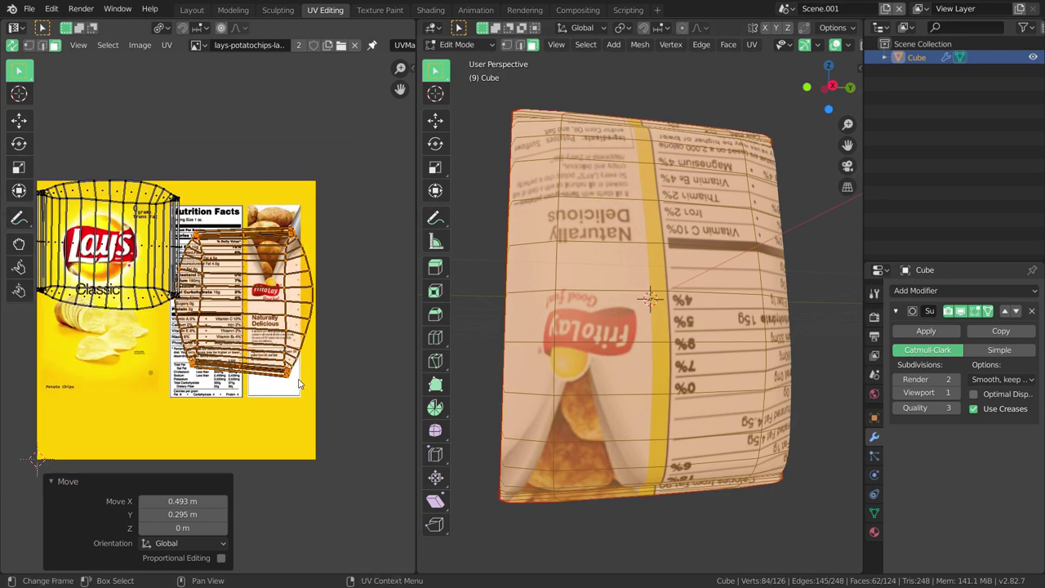
Step: Rotate the back island by -180° so the nutrition facts read upright
{"action": "key", "text": "r"}
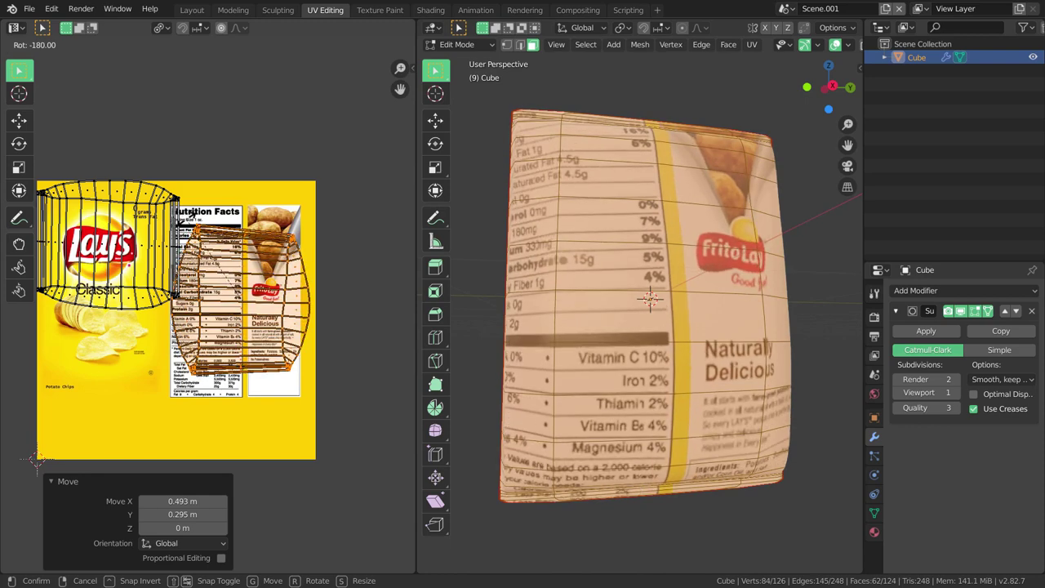
{"action": "key", "text": "Return"}
{"action": "mouse_move", "coordinate": [653, 343]}
{"action": "middle_mouse_down"}
{"action": "mouse_move", "coordinate": [707, 416]}
{"action": "mouse_move", "coordinate": [751, 399]}
{"action": "middle_mouse_up"}
{"action": "scroll", "coordinate": [299, 372], "scroll_direction": "up", "scroll_amount": 2}
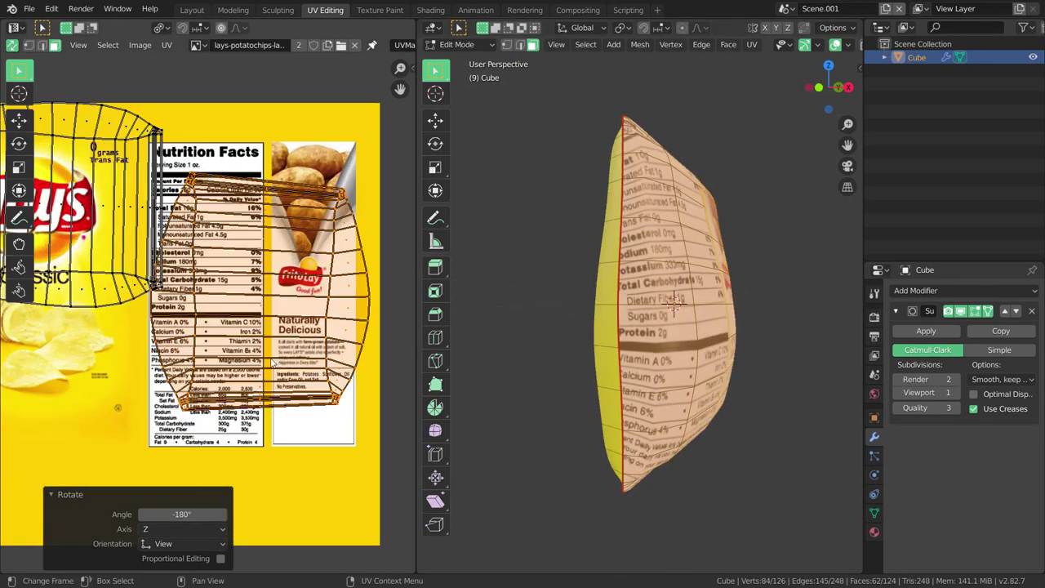
{"action": "scroll", "coordinate": [300, 372], "scroll_direction": "down", "scroll_amount": 1}
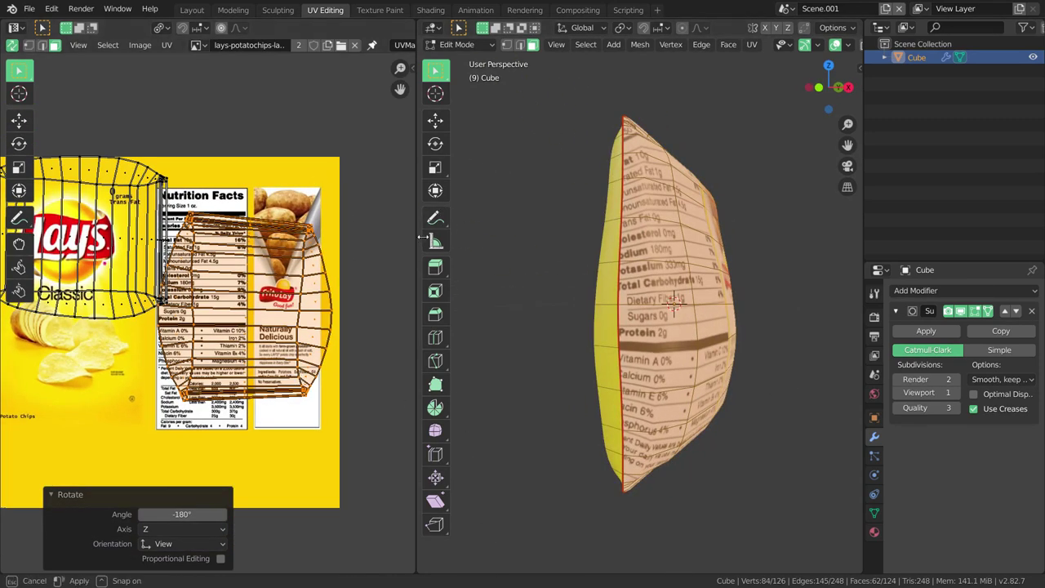
Step: Widen the UV editor, frame the whole texture, and deselect all islands
{"action": "left_click_drag", "start_coordinate": [418, 237], "coordinate": [486, 237]}
{"action": "middle_click_drag", "start_coordinate": [522, 244], "coordinate": [686, 245]}
{"action": "key", "text": "Home"}
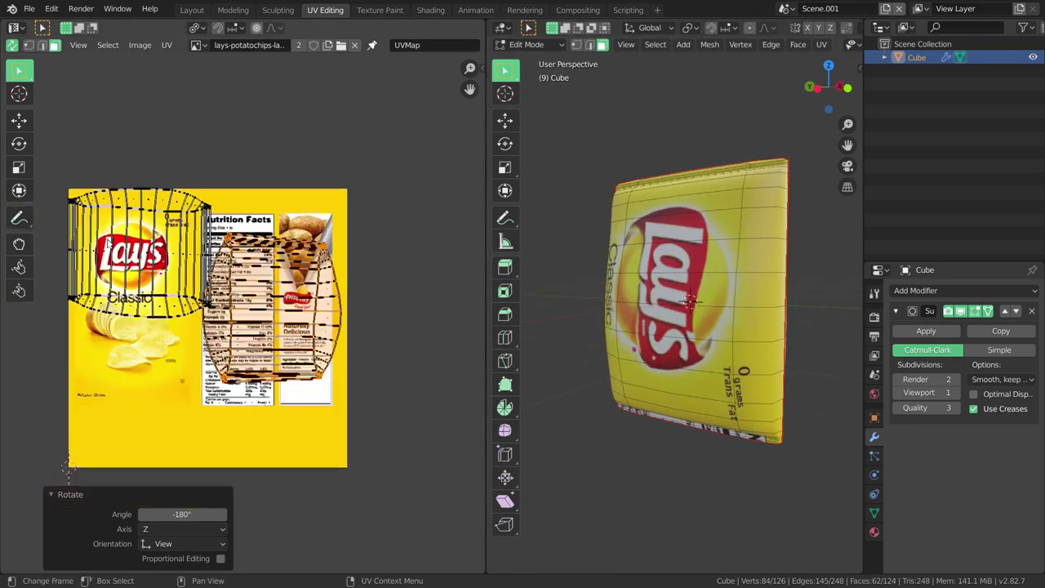
{"action": "scroll", "coordinate": [52, 130], "scroll_direction": "up", "scroll_amount": 1}
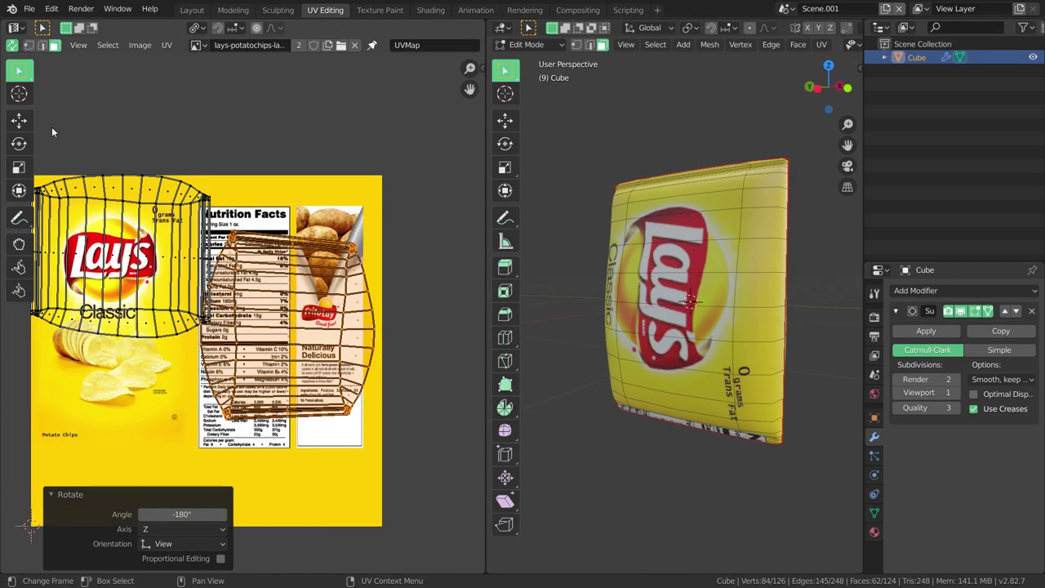
{"action": "scroll", "coordinate": [325, 260], "scroll_direction": "up", "scroll_amount": 2}
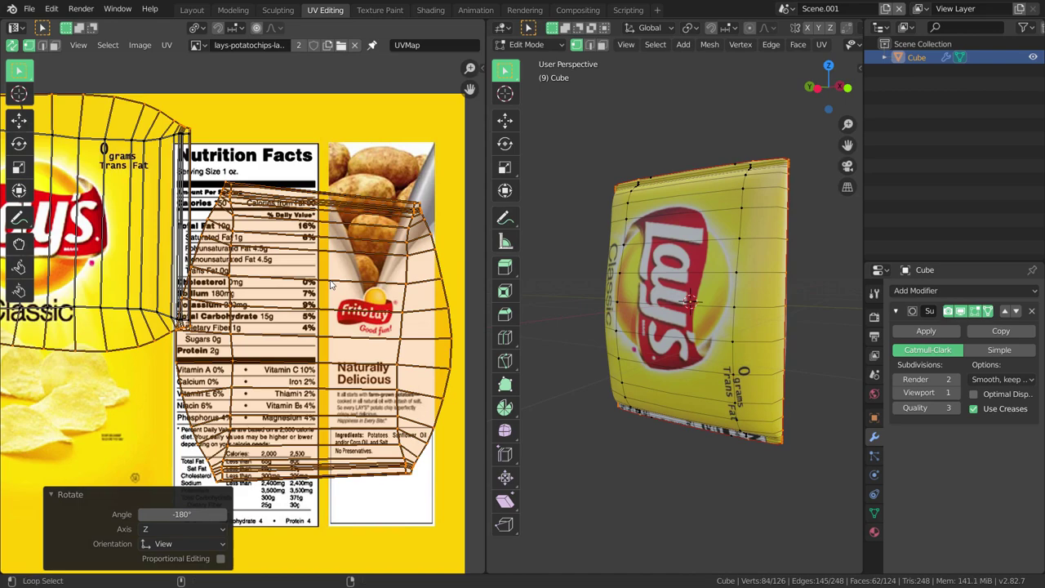
{"action": "key", "text": "alt+a"}
Step: Pan and zoom the UV editor to review both islands over the label
{"action": "scroll", "coordinate": [331, 284], "scroll_direction": "up", "scroll_amount": 2, "text": "shift"}
{"action": "scroll", "coordinate": [390, 266], "scroll_direction": "right", "scroll_amount": 2, "text": "ctrl"}
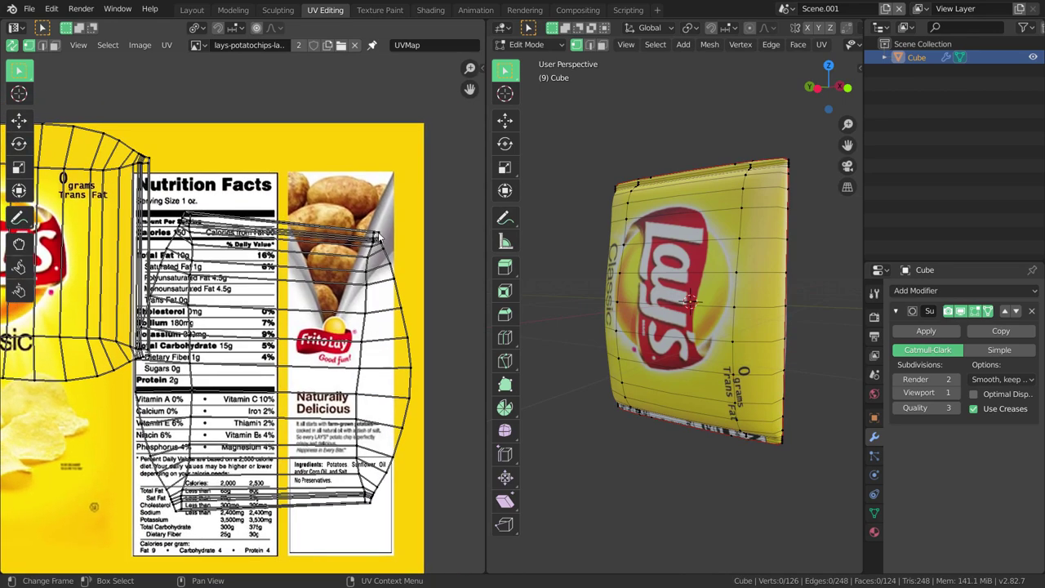
{"action": "scroll", "coordinate": [380, 237], "scroll_direction": "down", "scroll_amount": 3}
{"action": "scroll", "coordinate": [245, 286], "scroll_direction": "up", "scroll_amount": 2}
{"action": "scroll", "coordinate": [327, 269], "scroll_direction": "up", "scroll_amount": 2}
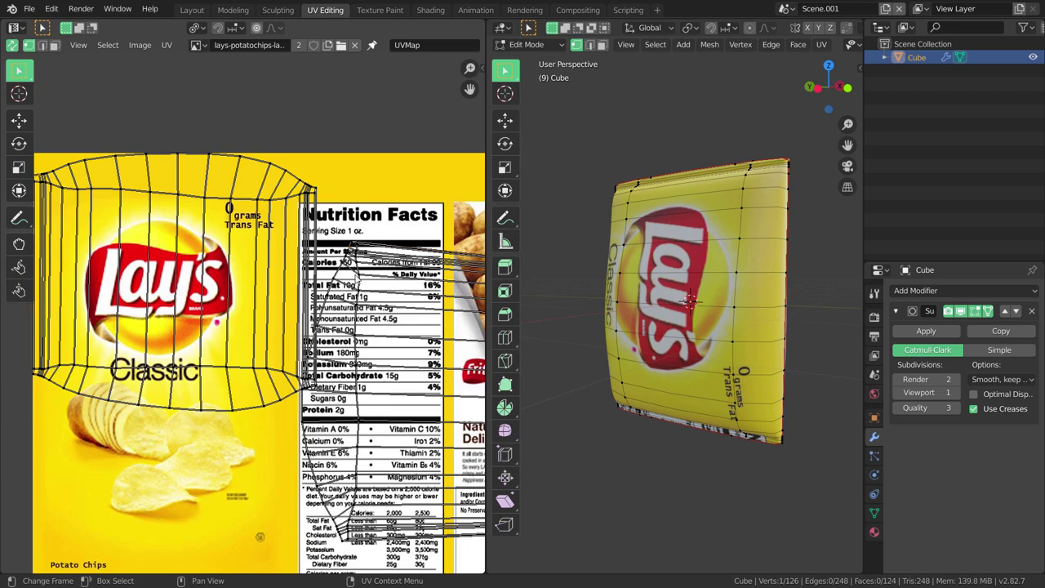
{"action": "scroll", "coordinate": [188, 277], "scroll_direction": "down", "scroll_amount": 2}
{"action": "scroll", "coordinate": [350, 294], "scroll_direction": "up", "scroll_amount": 2, "text": "shift"}
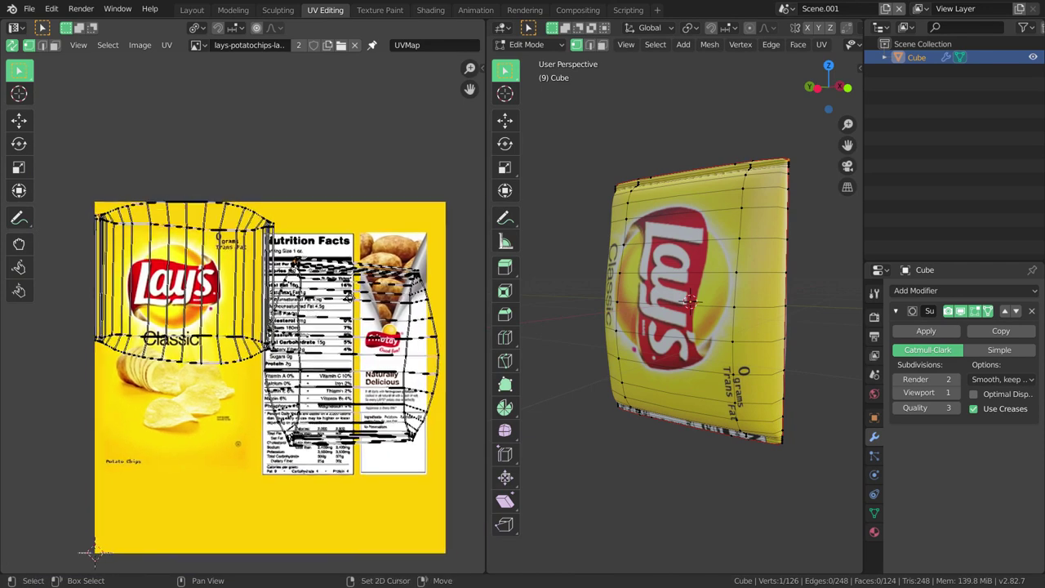
{"action": "scroll", "coordinate": [245, 299], "scroll_direction": "left", "scroll_amount": 2, "text": "ctrl"}
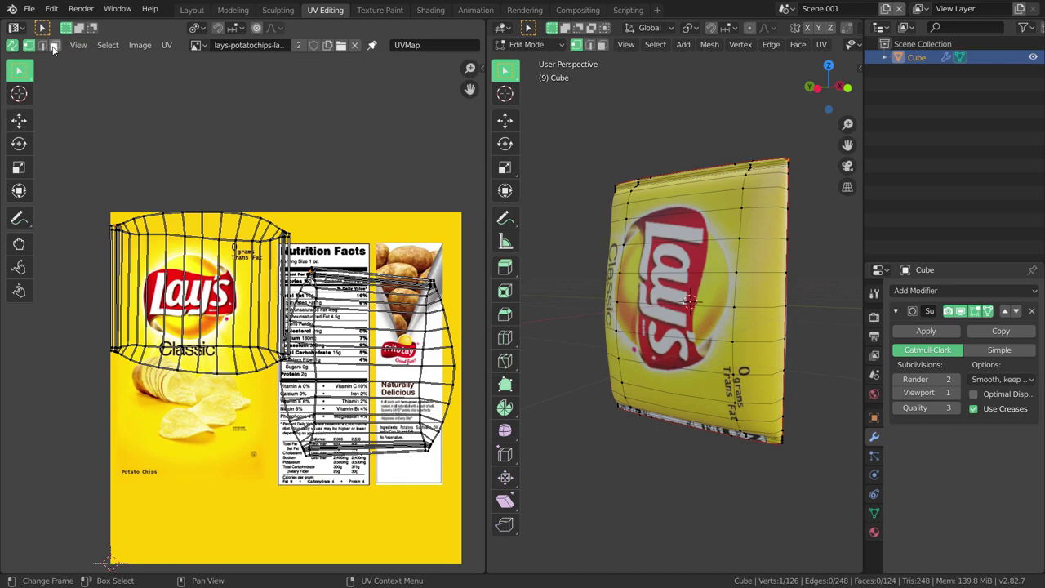
Step: Rotate the front island 90° and move it down over the Lay's logo, then orbit to check
{"action": "key", "text": "l"}
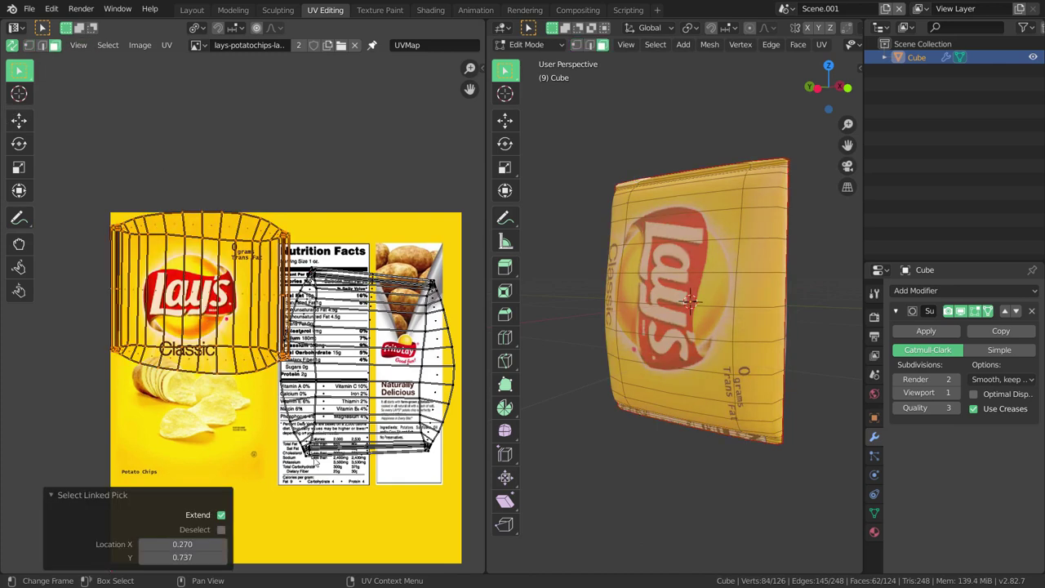
{"action": "key", "text": "r"}
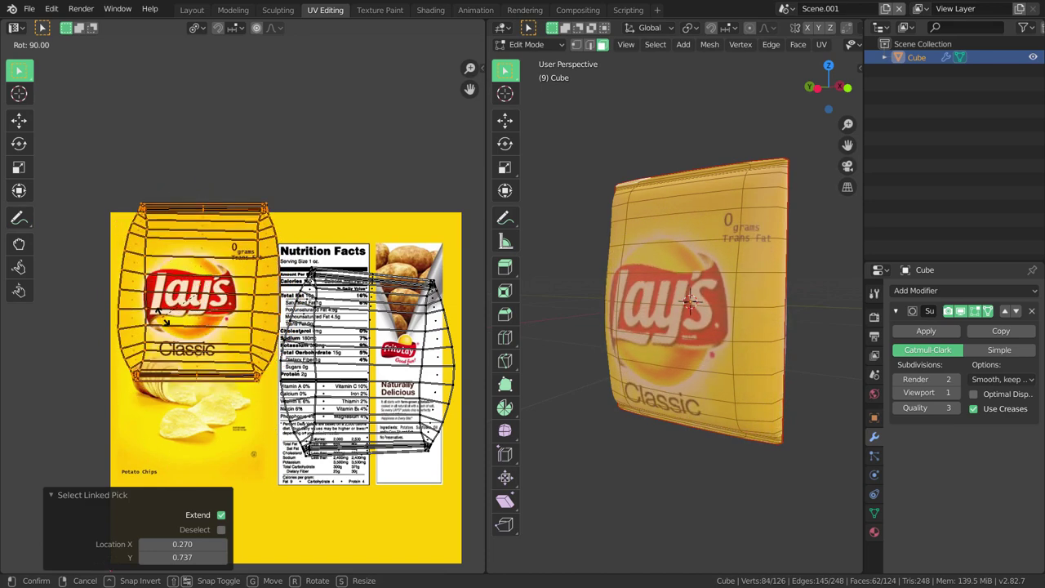
{"action": "left_click", "coordinate": [163, 319]}
{"action": "key", "text": "g"}
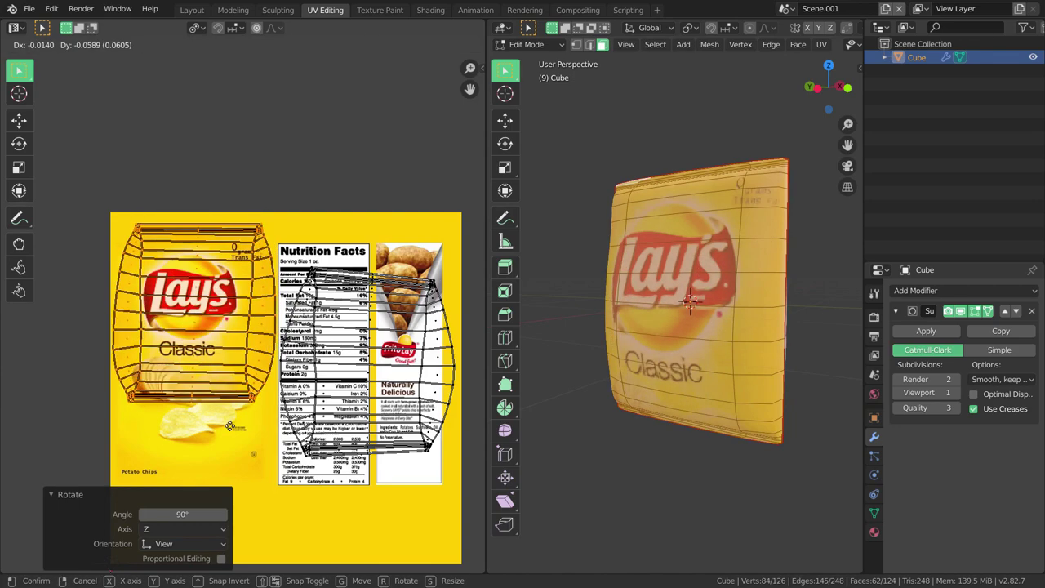
{"action": "left_click", "coordinate": [237, 426]}
{"action": "middle_click_drag", "start_coordinate": [769, 413], "coordinate": [761, 422]}
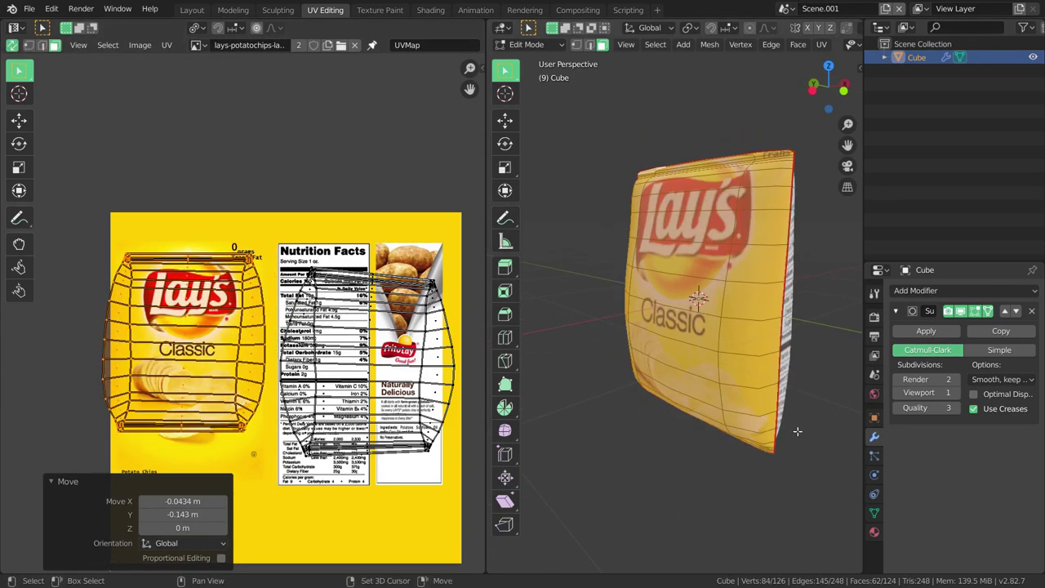
{"action": "mouse_move", "coordinate": [797, 431]}
{"action": "middle_mouse_down"}
{"action": "mouse_move", "coordinate": [579, 409]}
{"action": "mouse_move", "coordinate": [653, 424]}
{"action": "middle_mouse_up"}
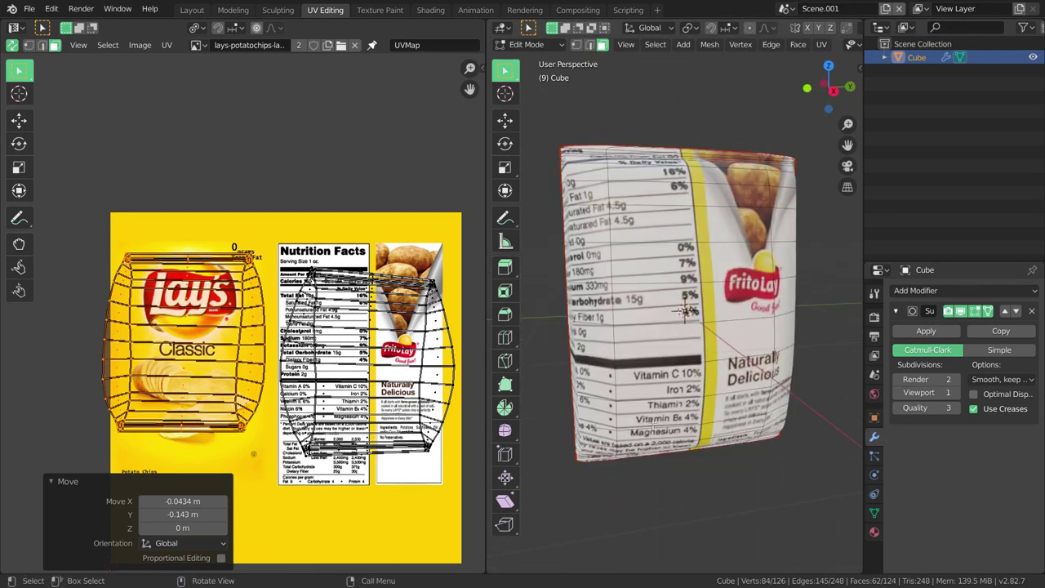
Step: Widen the UV editing area and frame the label texture image in view
{"action": "middle_click_drag", "start_coordinate": [391, 587], "coordinate": [379, 566]}
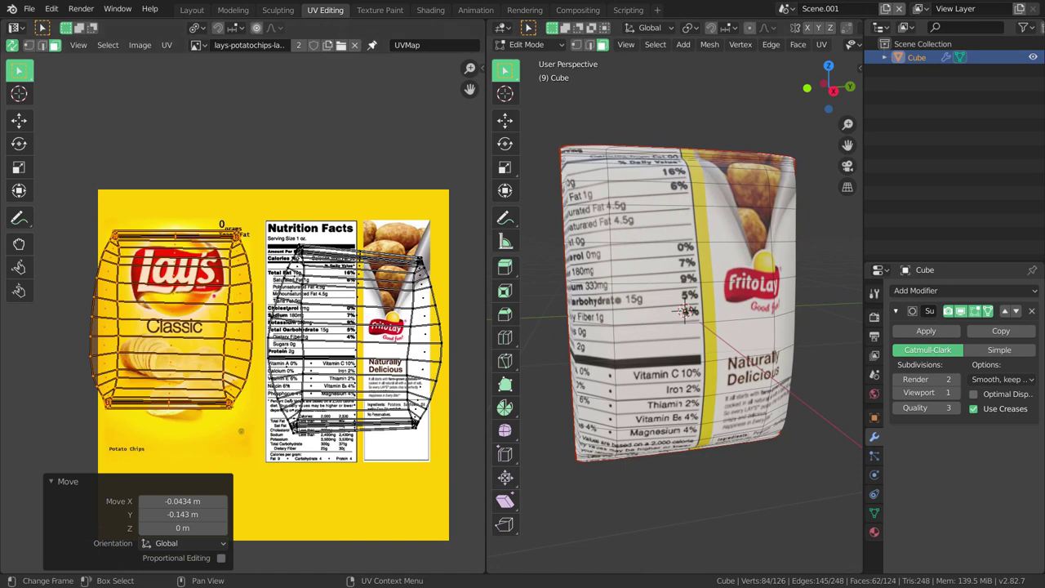
{"action": "middle_click_drag", "start_coordinate": [270, 266], "coordinate": [255, 205]}
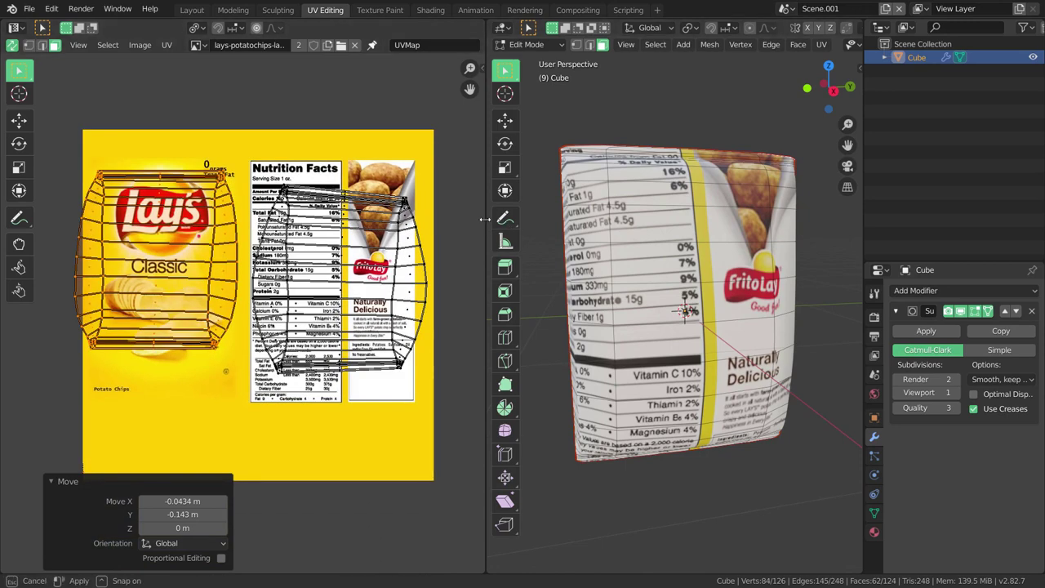
{"action": "left_click_drag", "start_coordinate": [484, 219], "coordinate": [523, 237]}
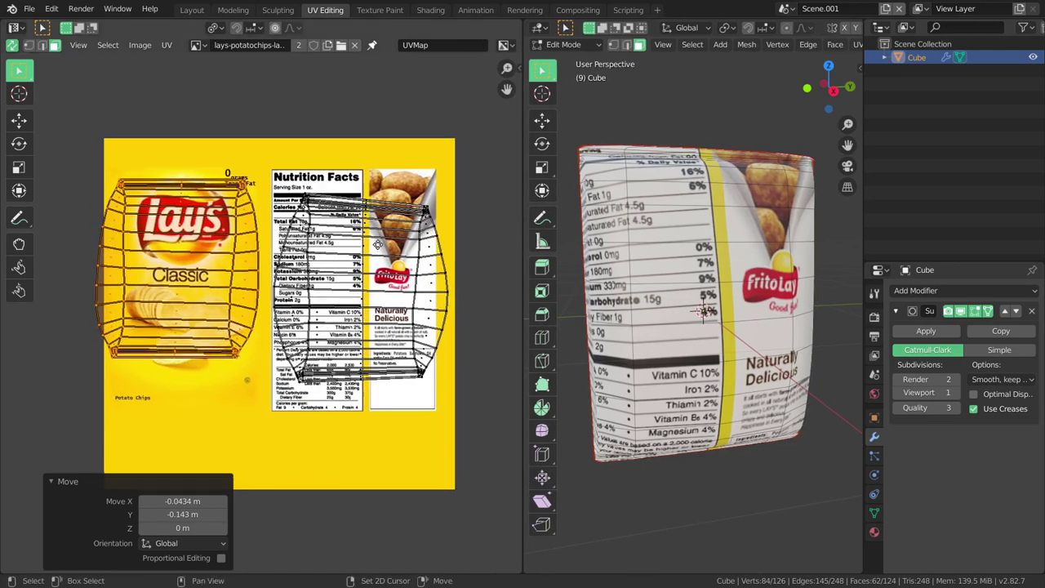
{"action": "scroll", "coordinate": [217, 225], "scroll_direction": "up", "scroll_amount": 1}
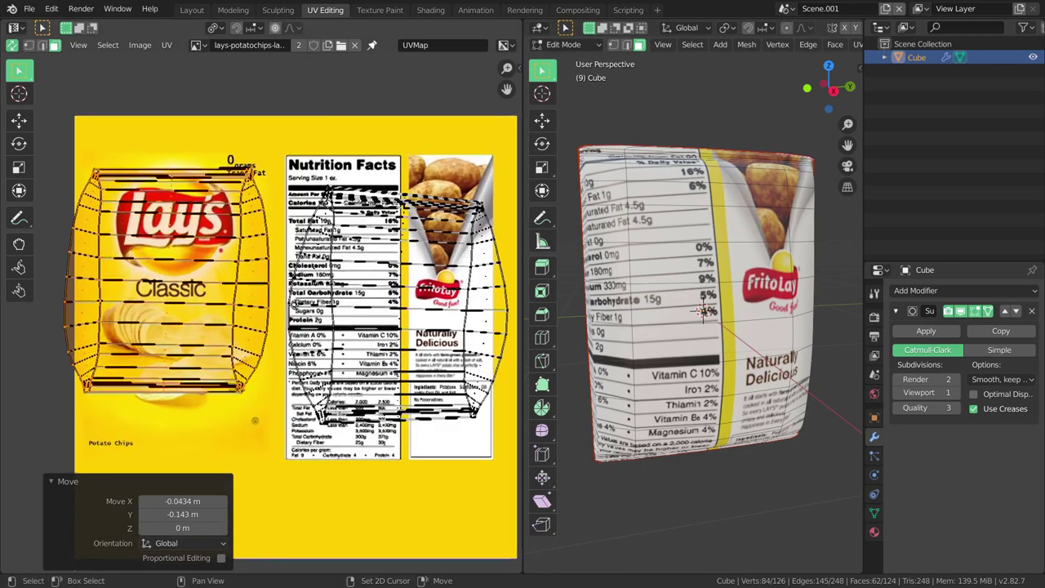
{"action": "middle_click_drag", "start_coordinate": [293, 302], "coordinate": [296, 321]}
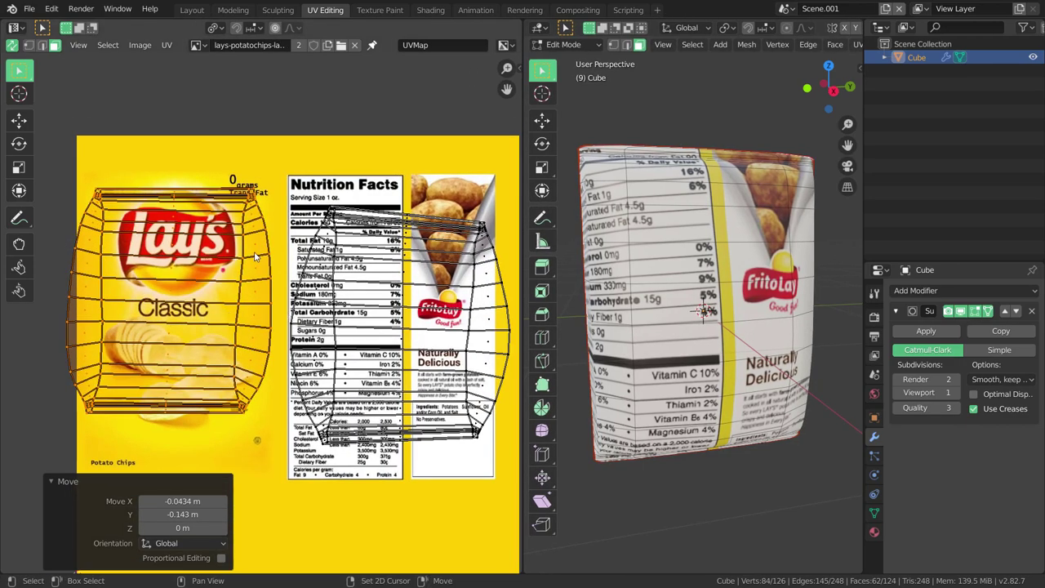
{"action": "middle_click_drag", "start_coordinate": [255, 256], "coordinate": [213, 278]}
{"action": "middle_click_drag", "start_coordinate": [274, 293], "coordinate": [243, 301]}
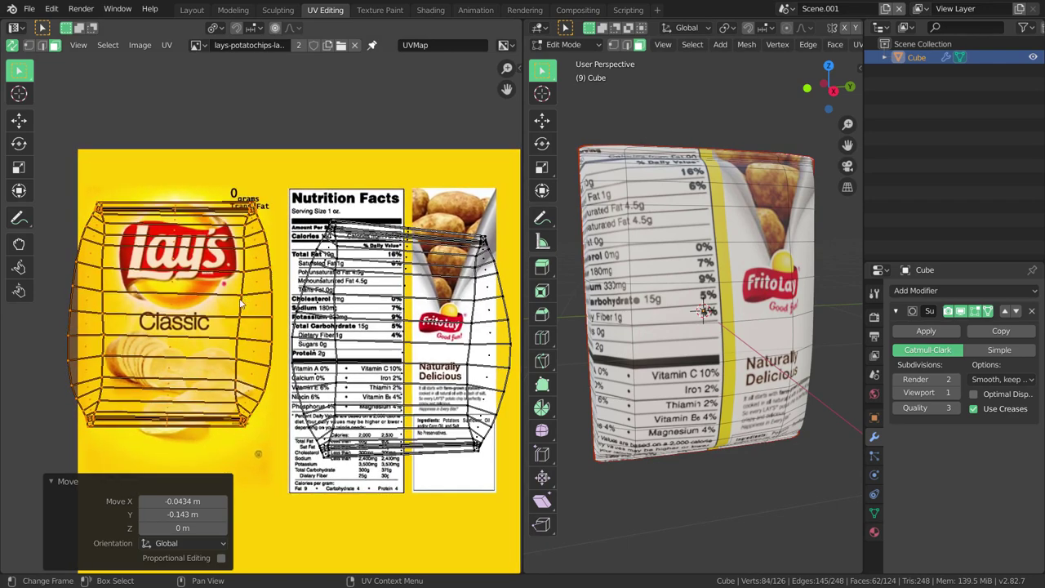
{"action": "scroll", "coordinate": [241, 304], "scroll_direction": "up", "scroll_amount": 3}
{"action": "scroll", "coordinate": [269, 286], "scroll_direction": "down", "scroll_amount": 4}
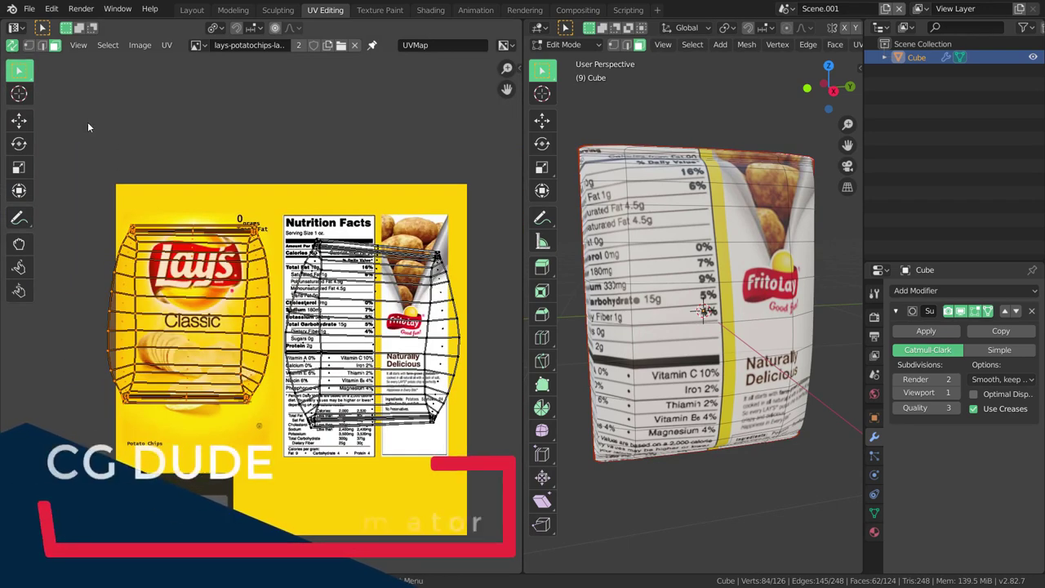
{"action": "scroll", "coordinate": [229, 276], "scroll_direction": "up", "scroll_amount": 3}
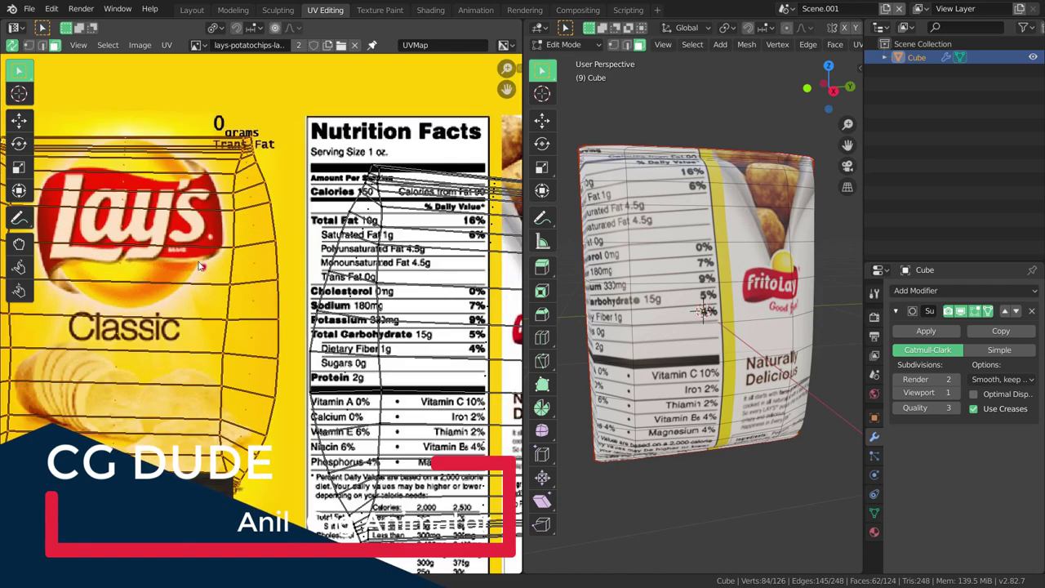
Step: Deselect all vertices and zoom in on the logo island's edge over the label
{"action": "key", "text": "alt+a"}
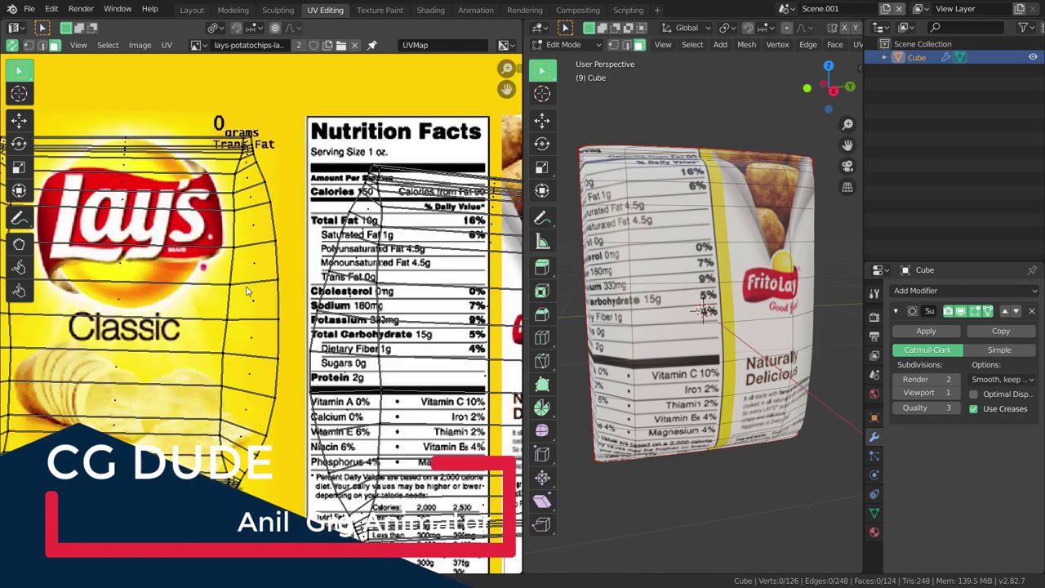
{"action": "middle_click_drag", "start_coordinate": [247, 314], "coordinate": [251, 368]}
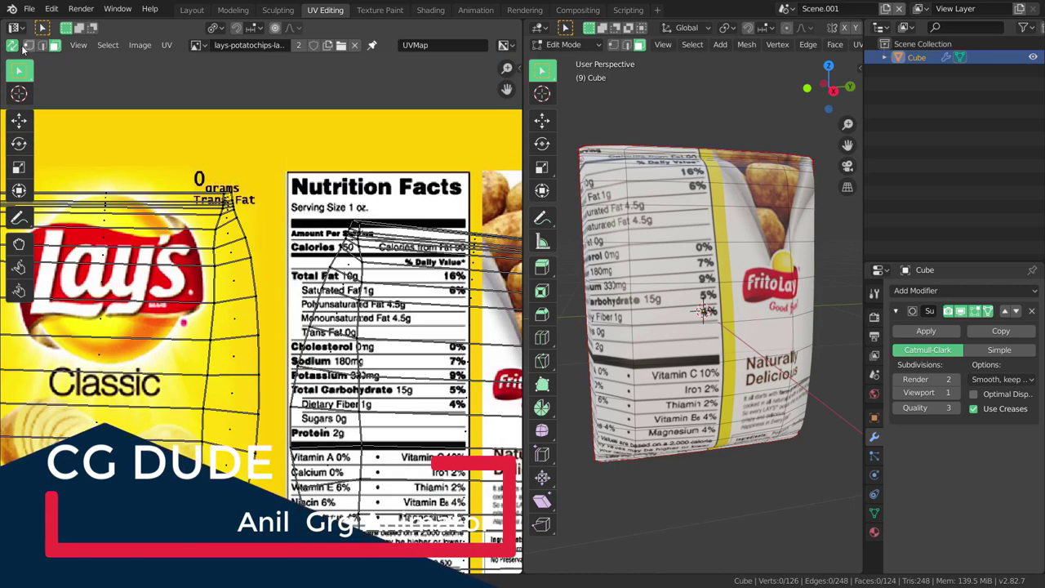
{"action": "left_click_drag", "start_coordinate": [506, 89], "coordinate": [504, 54]}
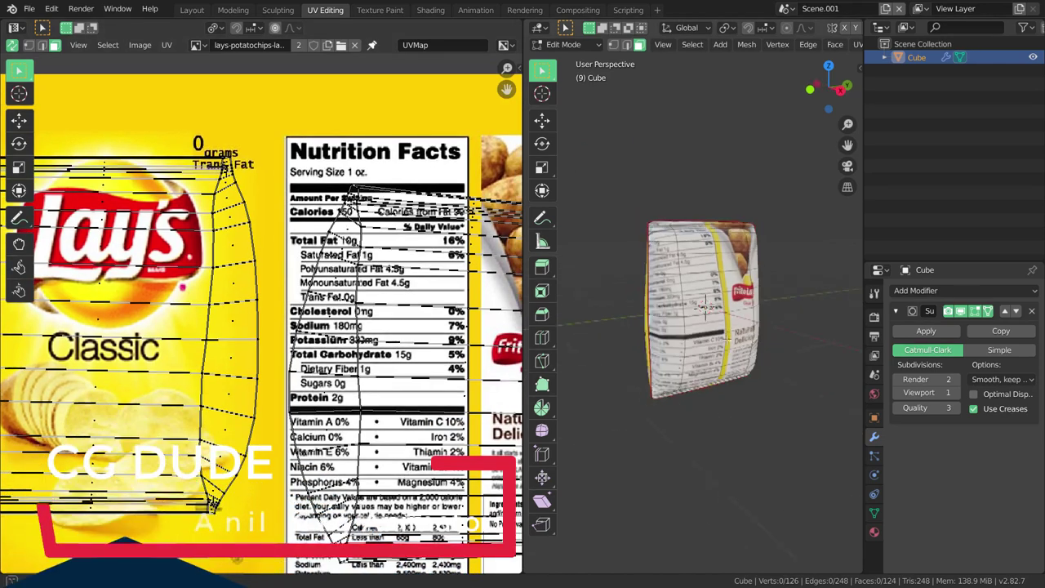
{"action": "scroll", "coordinate": [270, 295], "scroll_direction": "up", "scroll_amount": 1}
{"action": "scroll", "coordinate": [270, 295], "scroll_direction": "down", "scroll_amount": 2}
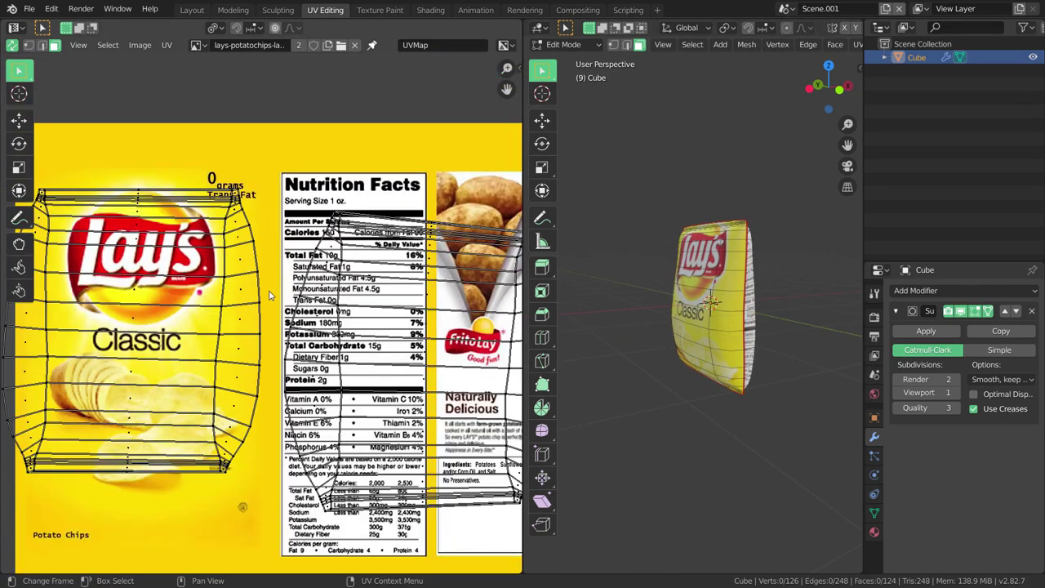
Step: Select the logo island, enable UV Sync Selection, then clear the selection
{"action": "key", "text": "l"}
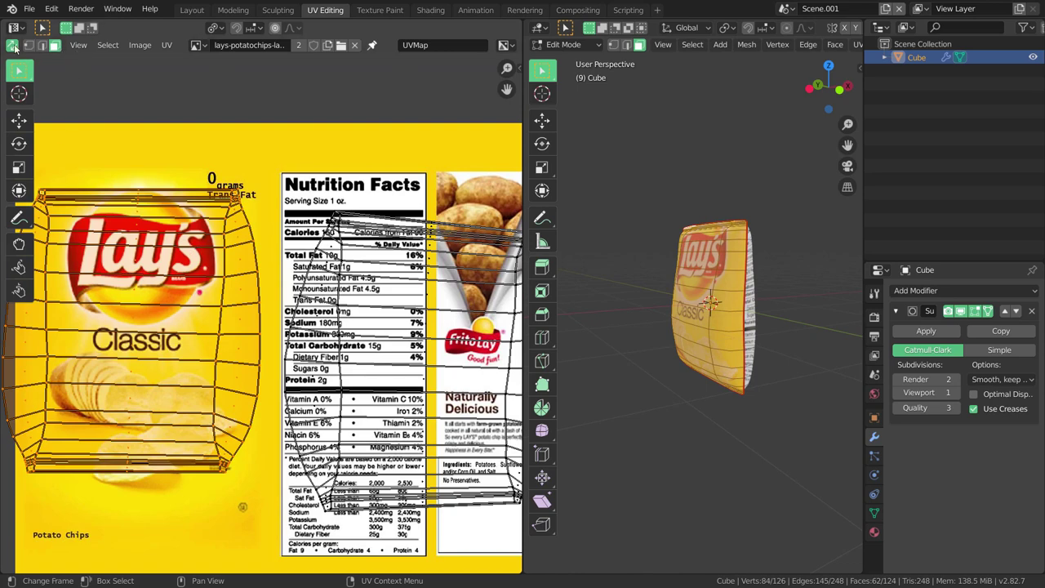
{"action": "left_click", "coordinate": [28, 46]}
{"action": "scroll", "coordinate": [238, 280], "scroll_direction": "up", "scroll_amount": 2}
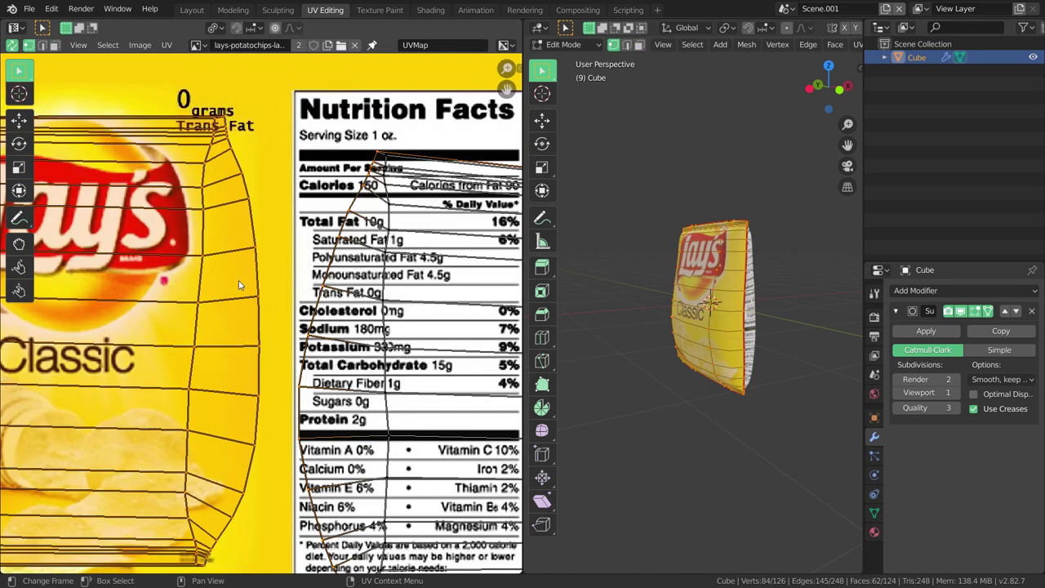
{"action": "left_click", "coordinate": [259, 351]}
{"action": "scroll", "coordinate": [259, 347], "scroll_direction": "down", "scroll_amount": 4}
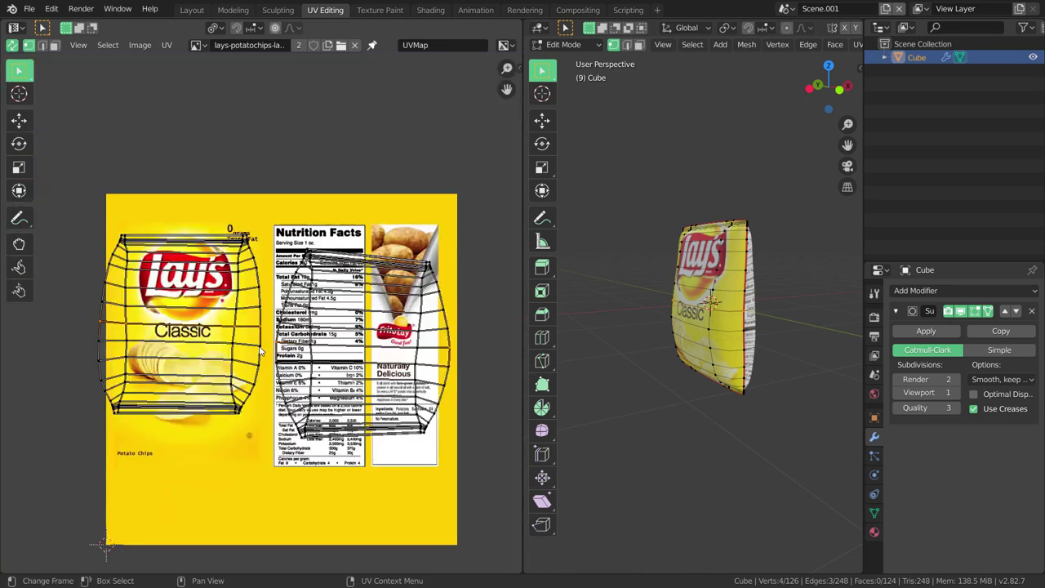
{"action": "scroll", "coordinate": [259, 339], "scroll_direction": "up", "scroll_amount": 2}
Step: Select the outer boundary loop of the UV islands and recentre them
{"action": "left_click", "coordinate": [260, 318], "text": "alt"}
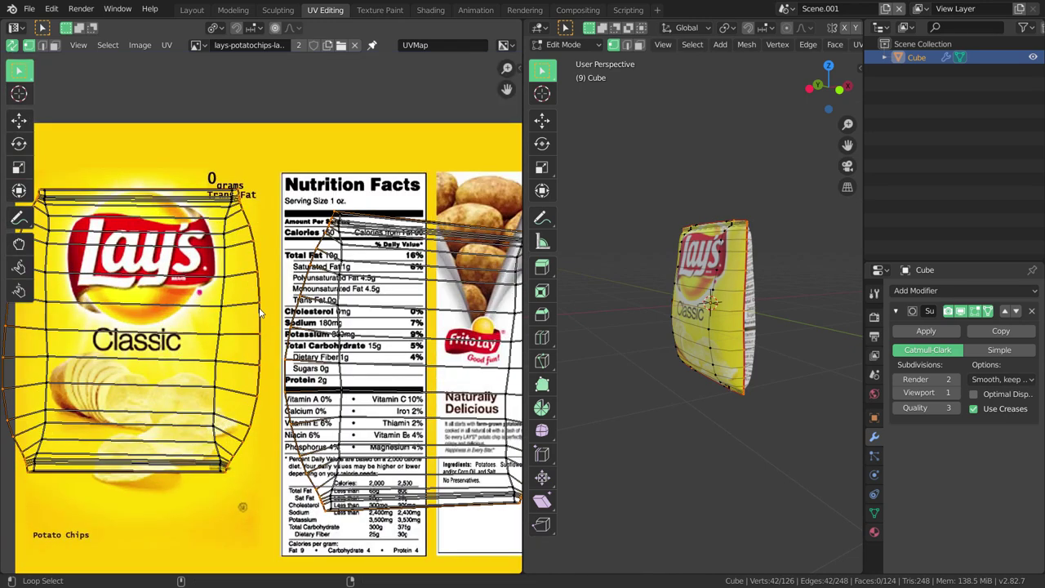
{"action": "scroll", "coordinate": [260, 313], "scroll_direction": "down", "scroll_amount": 4}
{"action": "scroll", "coordinate": [255, 343], "scroll_direction": "up", "scroll_amount": 2}
{"action": "middle_click_drag", "start_coordinate": [254, 344], "coordinate": [287, 357]}
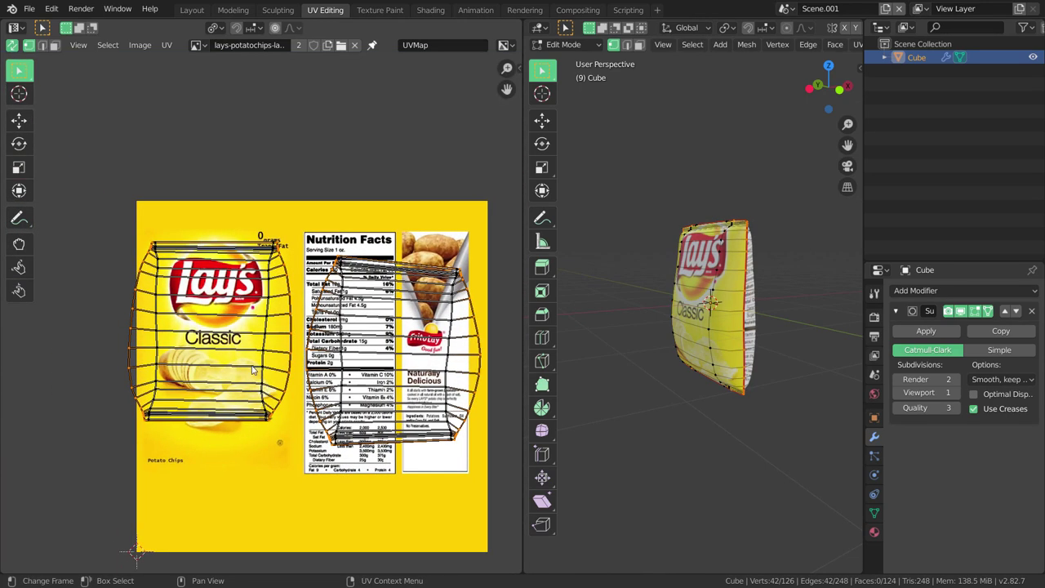
Step: Circle-select to deselect the boundary edges on the logo island
{"action": "key", "text": "c"}
{"action": "left_click_drag", "start_coordinate": [224, 436], "coordinate": [120, 435], "text": "shift"}
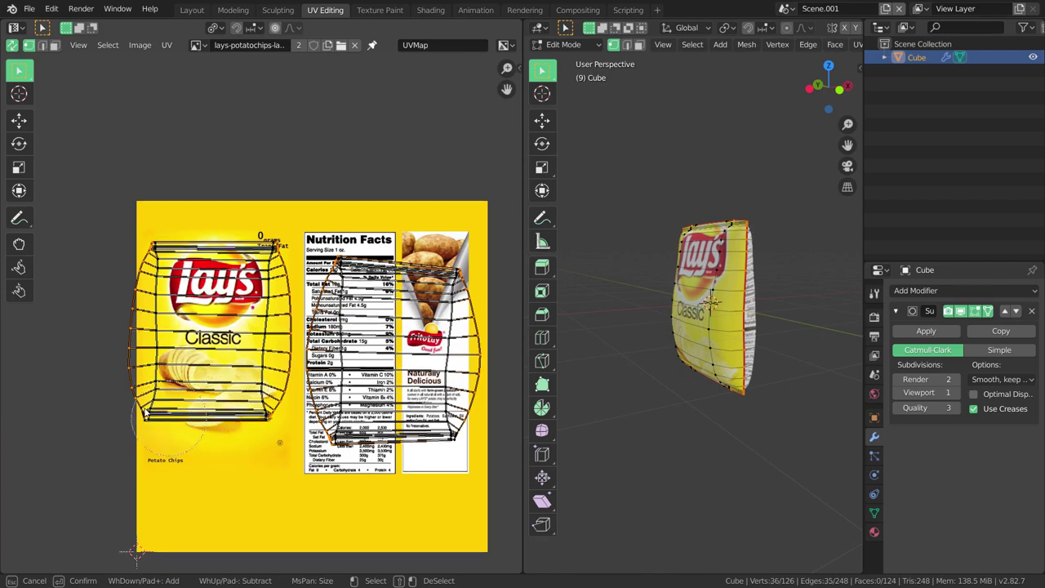
{"action": "right_click", "coordinate": [120, 435]}
{"action": "scroll", "coordinate": [264, 373], "scroll_direction": "up", "scroll_amount": 1}
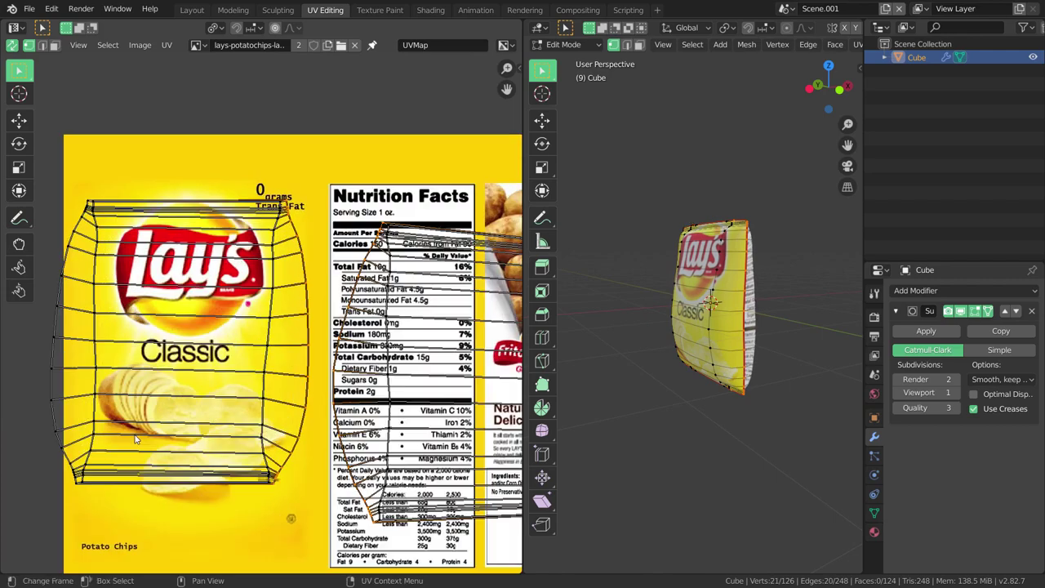
{"action": "scroll", "coordinate": [264, 373], "scroll_direction": "up", "scroll_amount": 1}
{"action": "scroll", "coordinate": [263, 373], "scroll_direction": "up", "scroll_amount": 1}
{"action": "scroll", "coordinate": [263, 373], "scroll_direction": "up", "scroll_amount": 2}
Step: Inspect the remaining nutrition-label boundary around the Trans Fat area and upper-right edge
{"action": "middle_click_drag", "start_coordinate": [264, 373], "coordinate": [286, 522]}
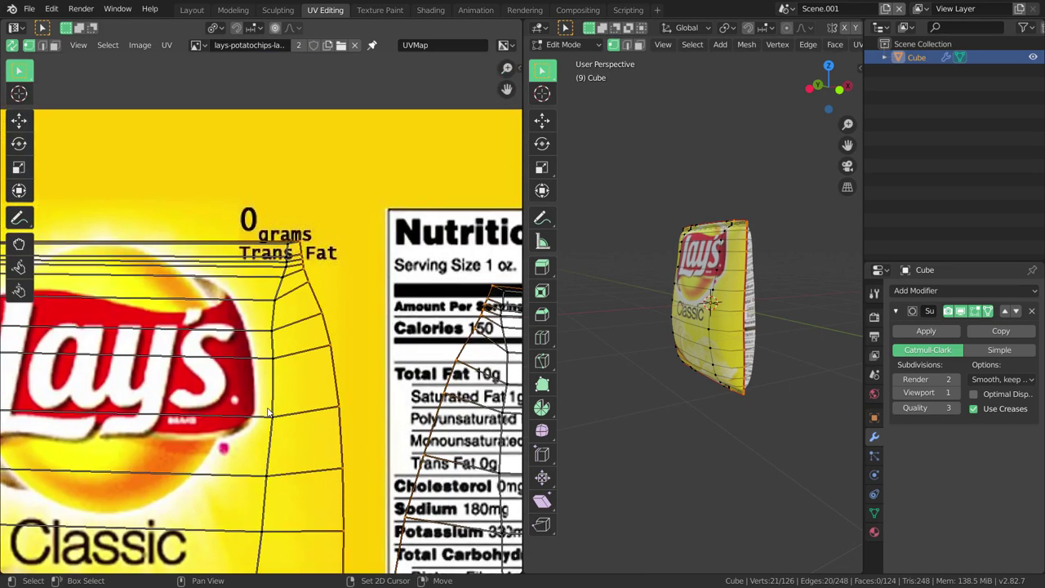
{"action": "scroll", "coordinate": [286, 367], "scroll_direction": "up", "scroll_amount": 2}
{"action": "scroll", "coordinate": [294, 337], "scroll_direction": "up", "scroll_amount": 3}
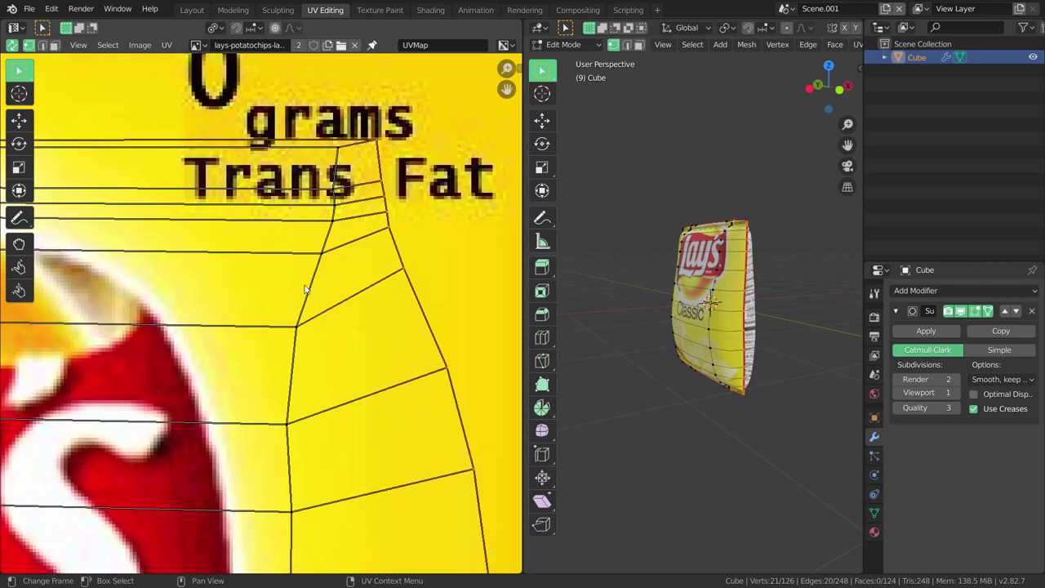
{"action": "mouse_move", "coordinate": [294, 337]}
{"action": "middle_mouse_down"}
{"action": "mouse_move", "coordinate": [297, 424]}
{"action": "mouse_move", "coordinate": [294, 327]}
{"action": "middle_mouse_up"}
{"action": "scroll", "coordinate": [297, 322], "scroll_direction": "down", "scroll_amount": 2}
{"action": "scroll", "coordinate": [298, 323], "scroll_direction": "down", "scroll_amount": 3}
{"action": "scroll", "coordinate": [294, 343], "scroll_direction": "down", "scroll_amount": 2}
{"action": "scroll", "coordinate": [294, 360], "scroll_direction": "up", "scroll_amount": 3}
{"action": "scroll", "coordinate": [294, 361], "scroll_direction": "down", "scroll_amount": 2}
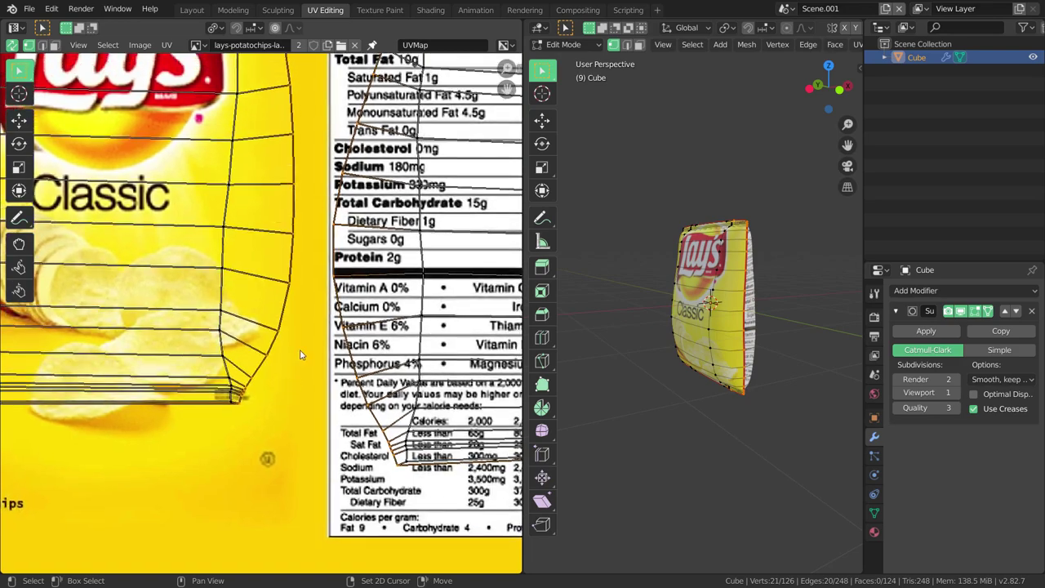
{"action": "scroll", "coordinate": [298, 352], "scroll_direction": "down", "scroll_amount": 2}
{"action": "scroll", "coordinate": [299, 352], "scroll_direction": "up", "scroll_amount": 1}
{"action": "scroll", "coordinate": [295, 350], "scroll_direction": "down", "scroll_amount": 1}
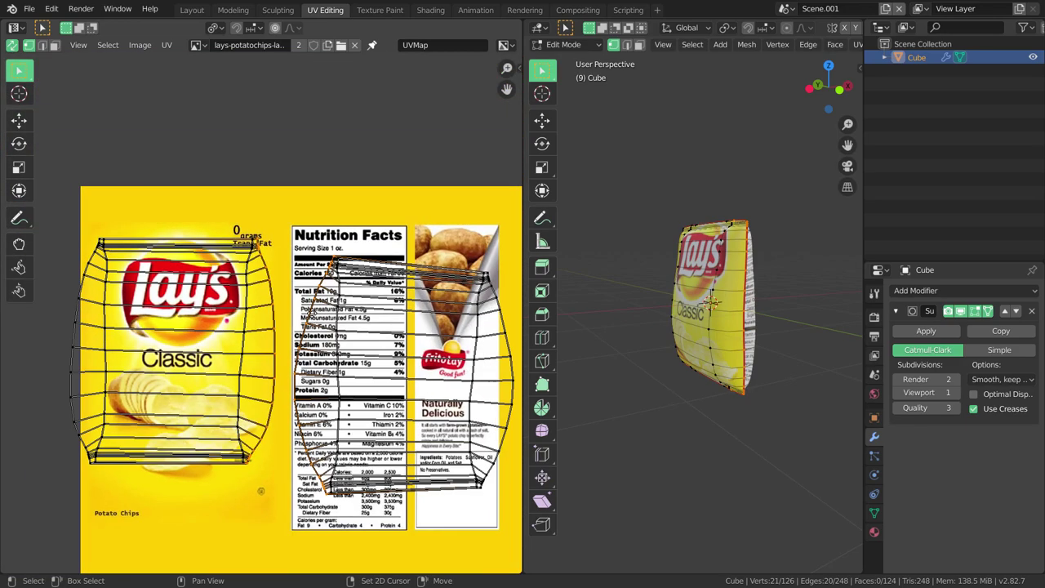
{"action": "scroll", "coordinate": [261, 122], "scroll_direction": "up", "scroll_amount": 1}
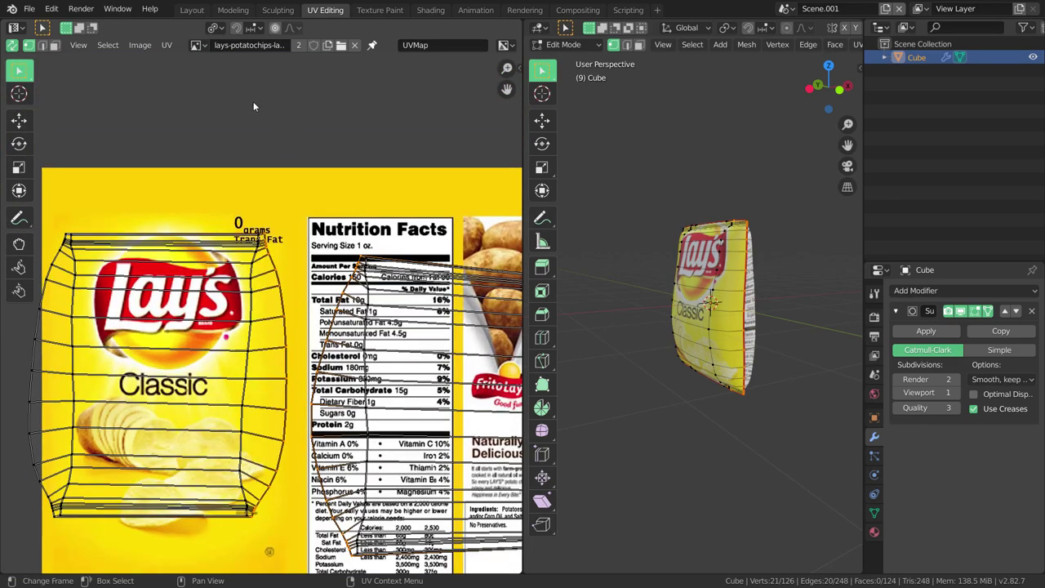
Step: Show the UV Editor pivot point choices, ending on Individual Origins
{"action": "left_click", "coordinate": [223, 30]}
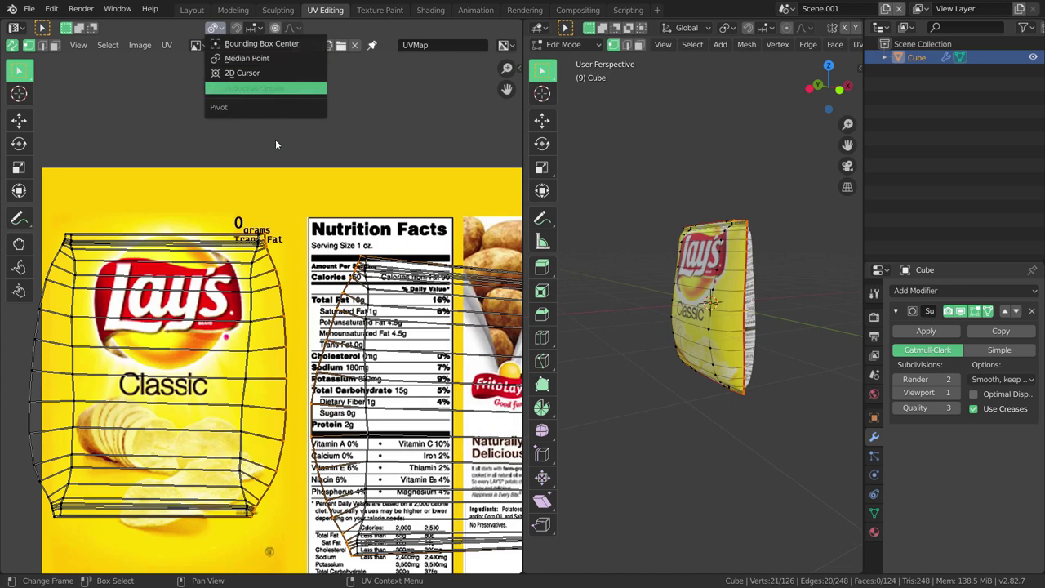
{"action": "left_click", "coordinate": [215, 28]}
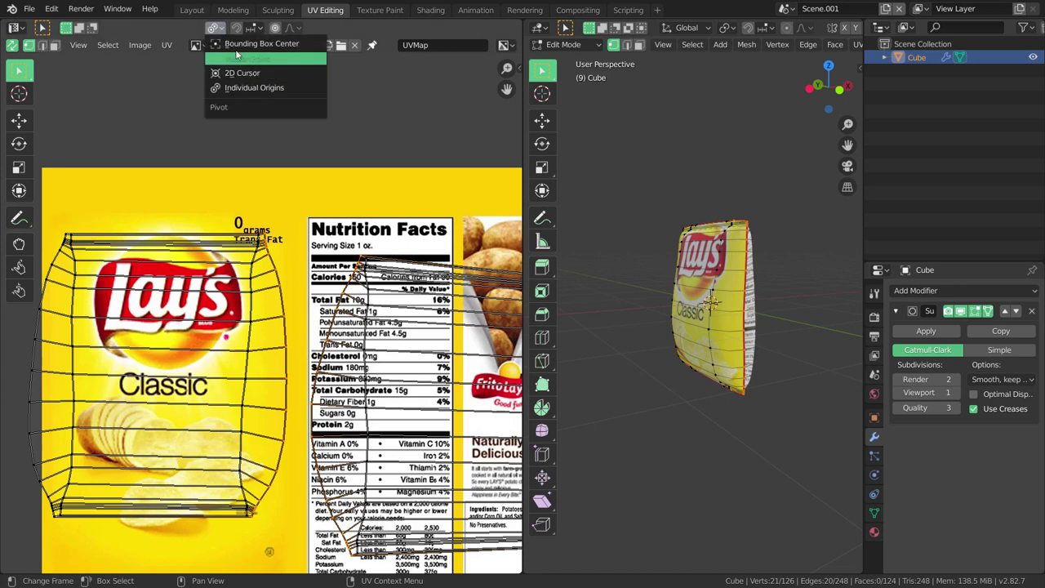
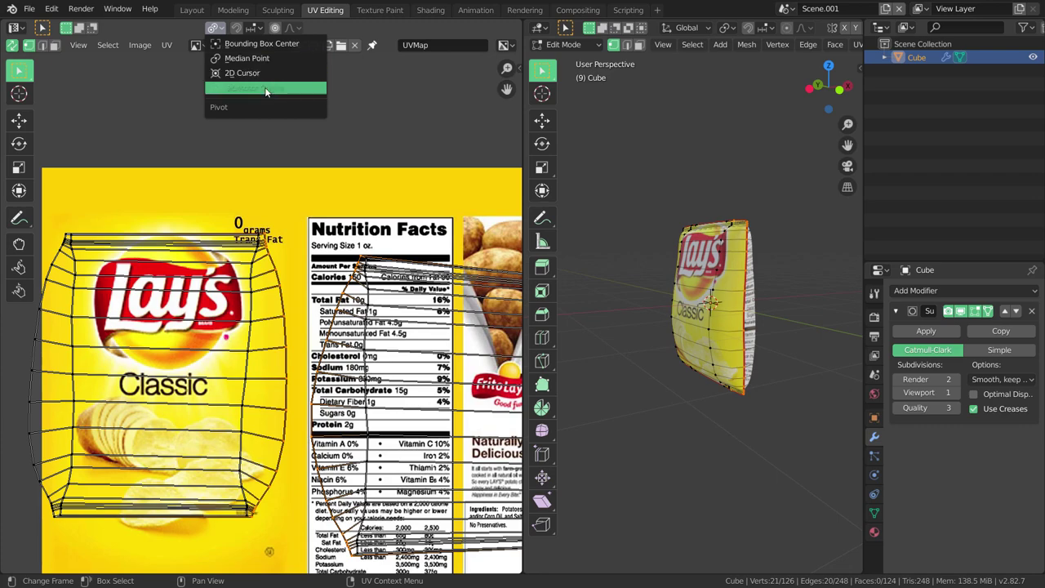
Step: Set the scaling pivot and scale the selected back-island UV column to 0 along X
{"action": "left_click", "coordinate": [265, 88]}
{"action": "scroll", "coordinate": [245, 326], "scroll_direction": "down", "scroll_amount": 2}
{"action": "scroll", "coordinate": [245, 327], "scroll_direction": "up", "scroll_amount": 1}
{"action": "scroll", "coordinate": [245, 327], "scroll_direction": "down", "scroll_amount": 2}
{"action": "scroll", "coordinate": [245, 326], "scroll_direction": "up", "scroll_amount": 4}
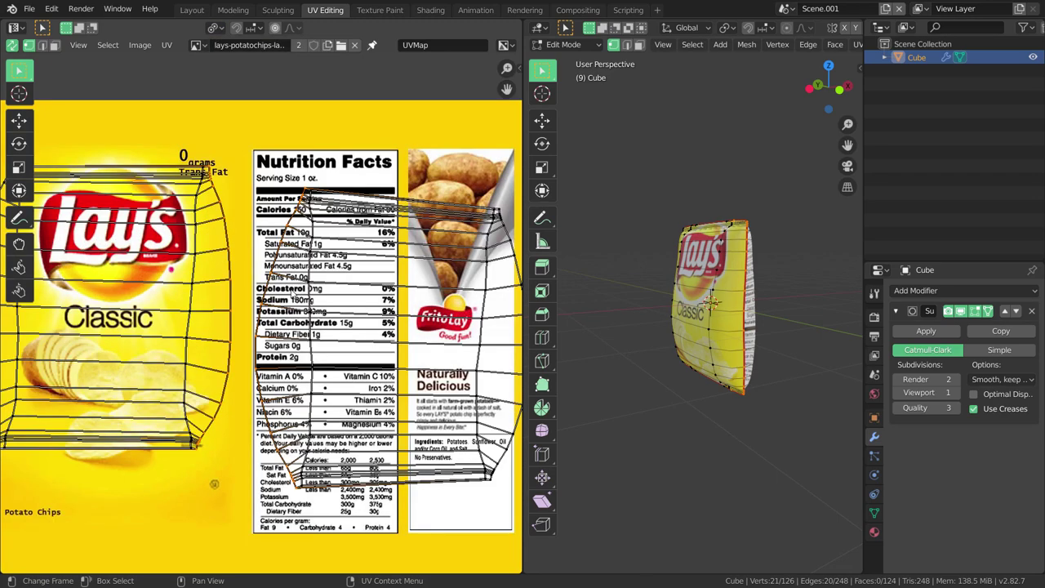
{"action": "key", "text": "s"}
{"action": "type", "text": "x"}
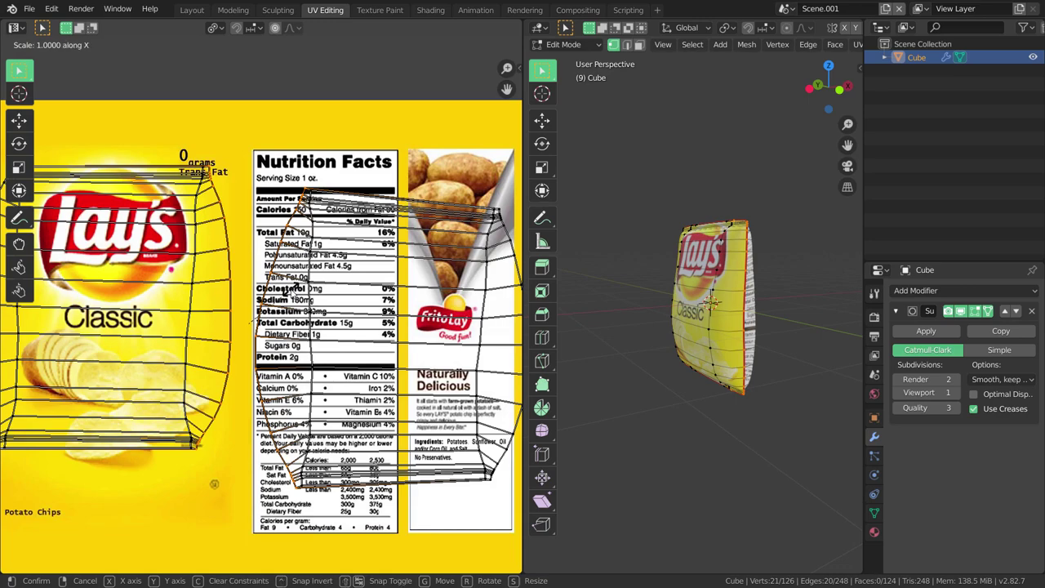
{"action": "type", "text": "0"}
{"action": "key", "text": "Return"}
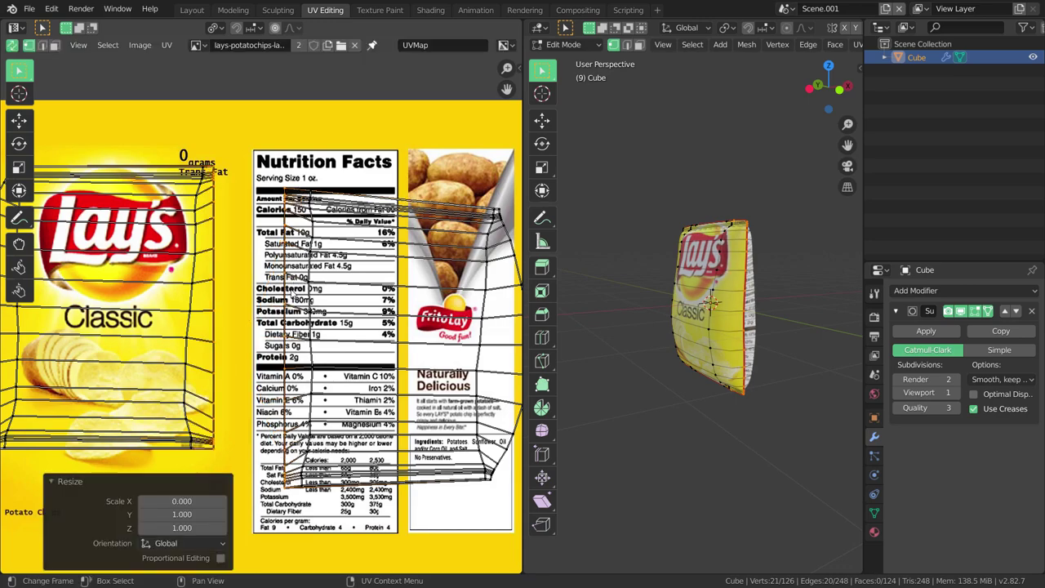
Step: Pan the UV view left and down to inspect the flattened column
{"action": "scroll", "coordinate": [320, 299], "scroll_direction": "down", "scroll_amount": 2}
{"action": "scroll", "coordinate": [320, 299], "scroll_direction": "up", "scroll_amount": 3}
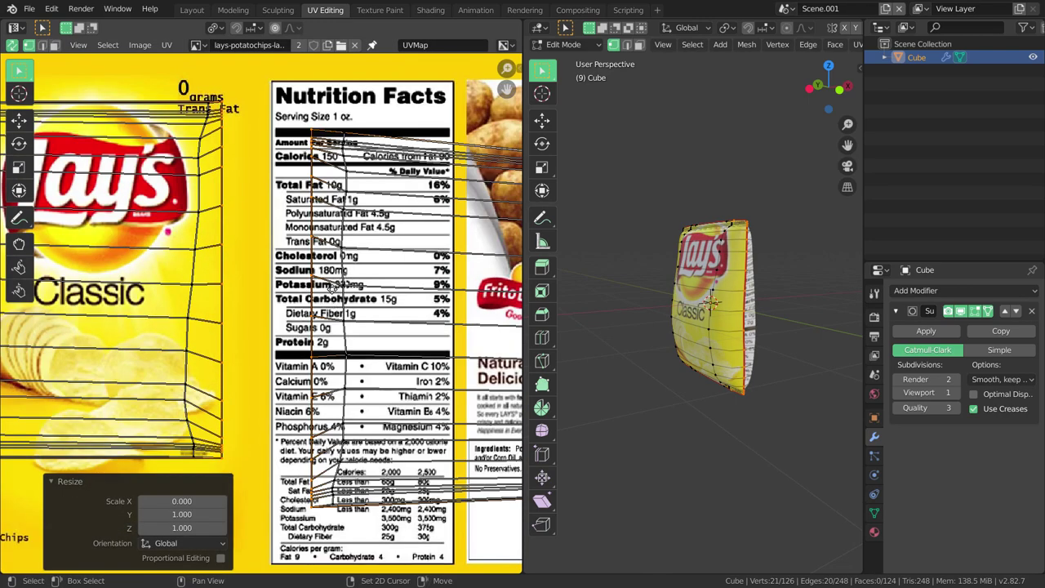
{"action": "scroll", "coordinate": [332, 287], "scroll_direction": "left", "scroll_amount": 2, "text": "ctrl"}
{"action": "scroll", "coordinate": [319, 294], "scroll_direction": "left", "scroll_amount": 1, "text": "ctrl"}
{"action": "scroll", "coordinate": [306, 302], "scroll_direction": "left", "scroll_amount": 1, "text": "ctrl"}
{"action": "scroll", "coordinate": [295, 308], "scroll_direction": "left", "scroll_amount": 1, "text": "ctrl"}
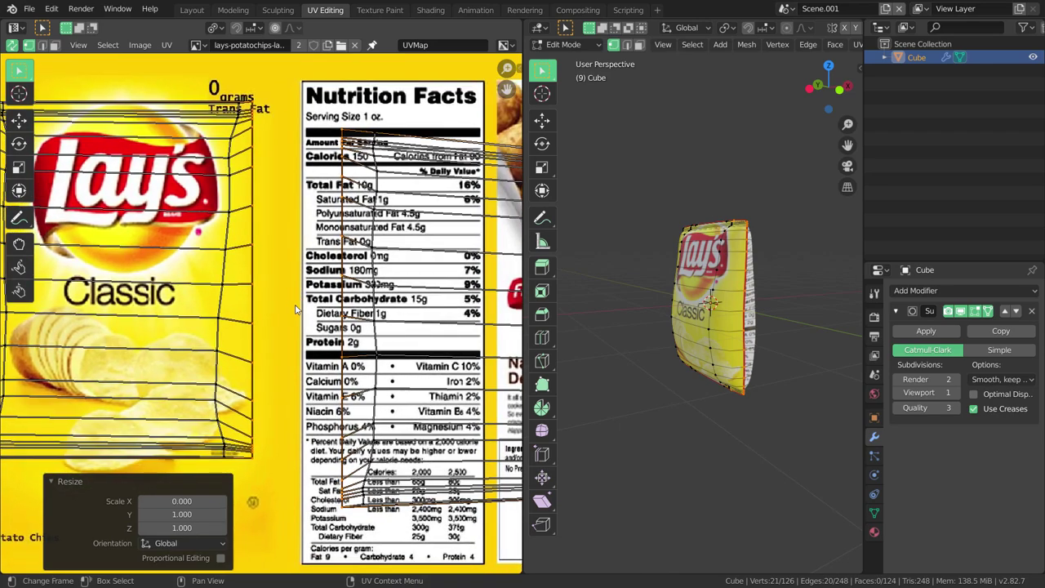
{"action": "scroll", "coordinate": [276, 317], "scroll_direction": "down", "scroll_amount": 1}
{"action": "scroll", "coordinate": [288, 305], "scroll_direction": "down", "scroll_amount": 3, "text": "ctrl"}
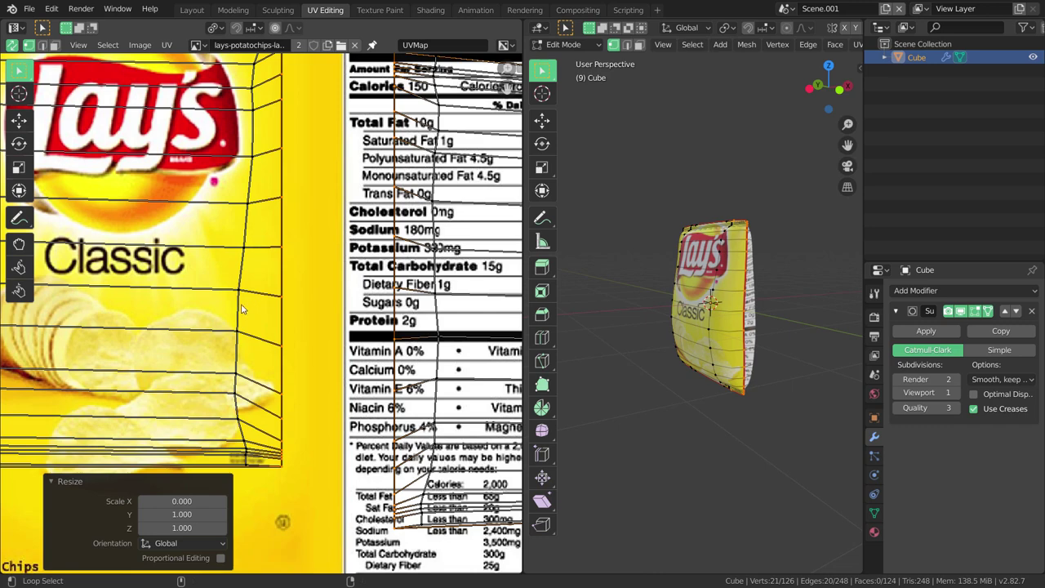
Step: Scale two vertical columns of the front UV island to 0 along X, straightening them
{"action": "key", "text": "Home"}
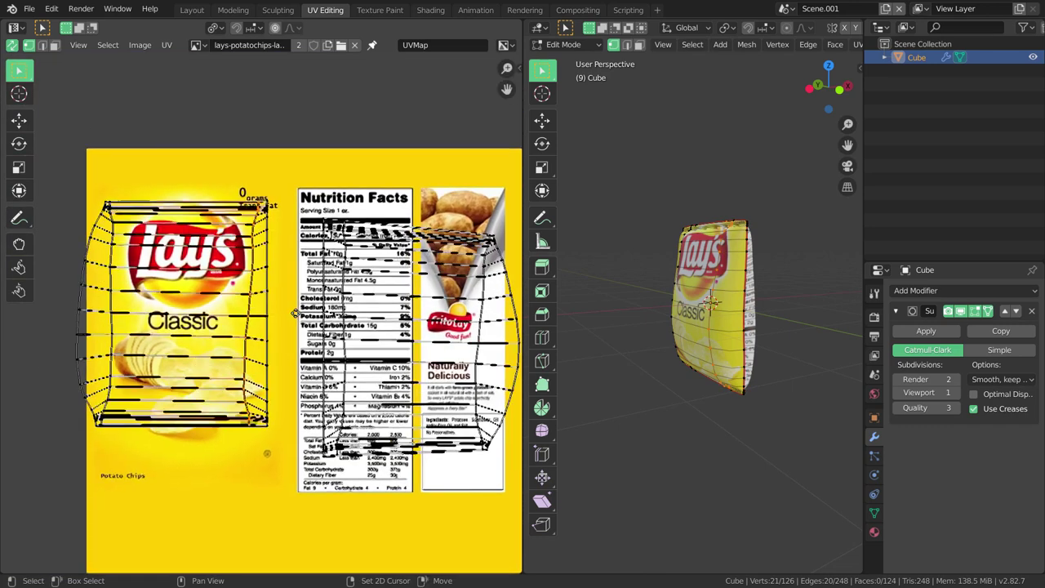
{"action": "type", "text": "sx"}
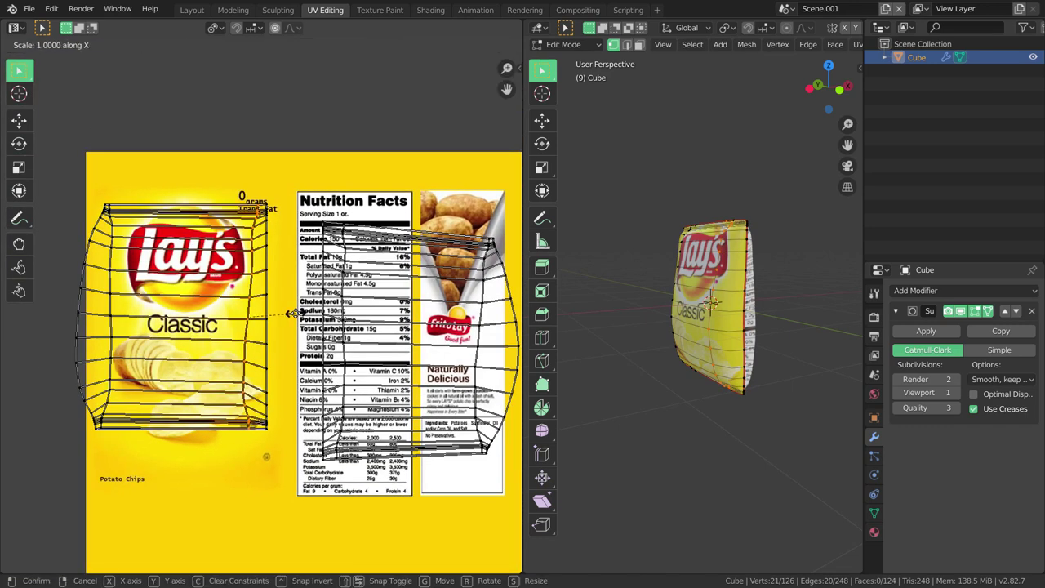
{"action": "type", "text": "0"}
{"action": "key", "text": "Return"}
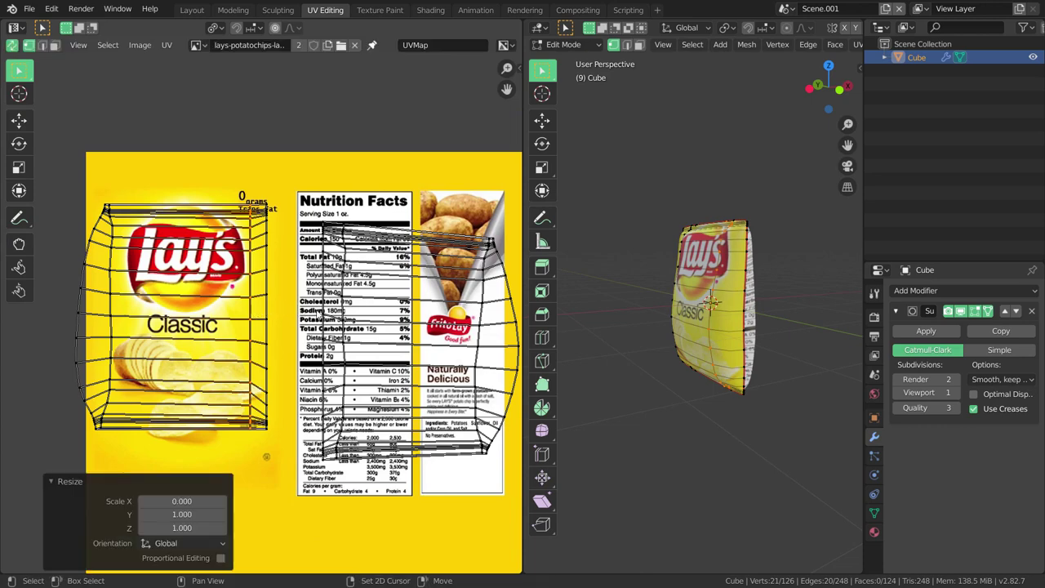
{"action": "middle_click_drag", "start_coordinate": [156, 342], "coordinate": [206, 322]}
{"action": "left_click", "coordinate": [162, 314], "text": "alt"}
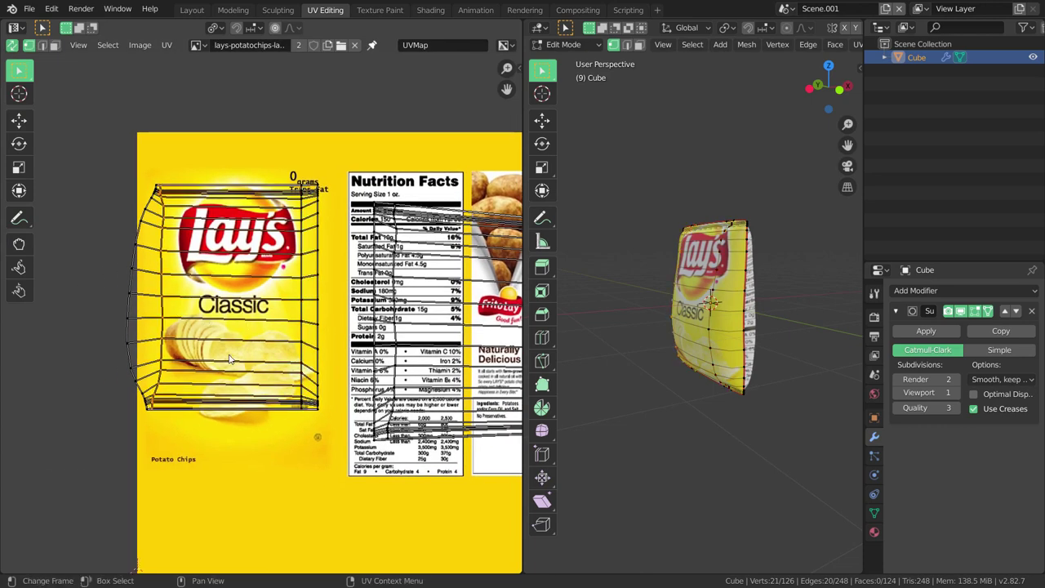
{"action": "type", "text": "sx0"}
{"action": "key", "text": "Return"}
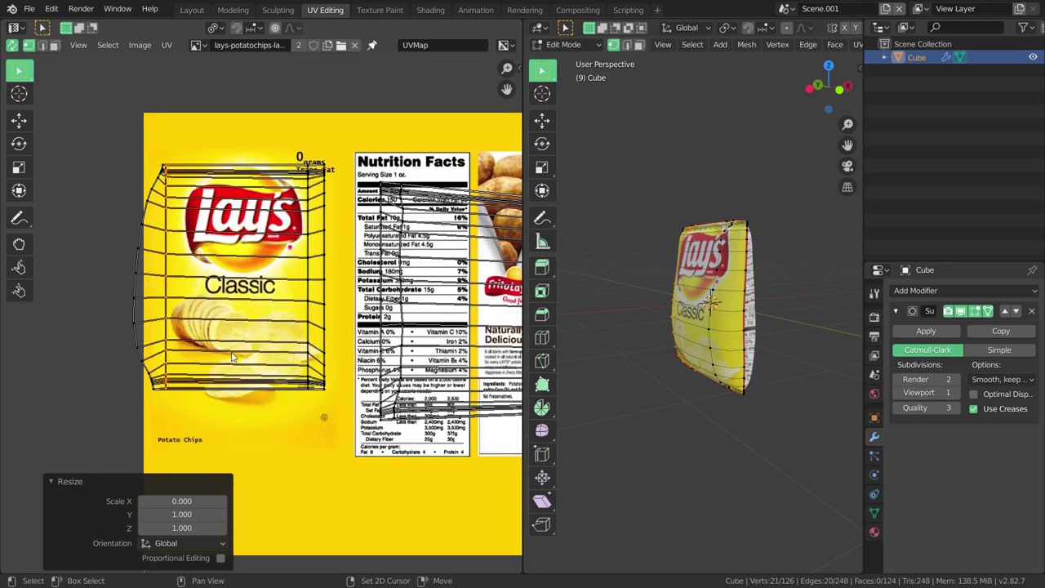
{"action": "middle_click_drag", "start_coordinate": [141, 265], "coordinate": [234, 302]}
{"action": "scroll", "coordinate": [235, 302], "scroll_direction": "up", "scroll_amount": 3}
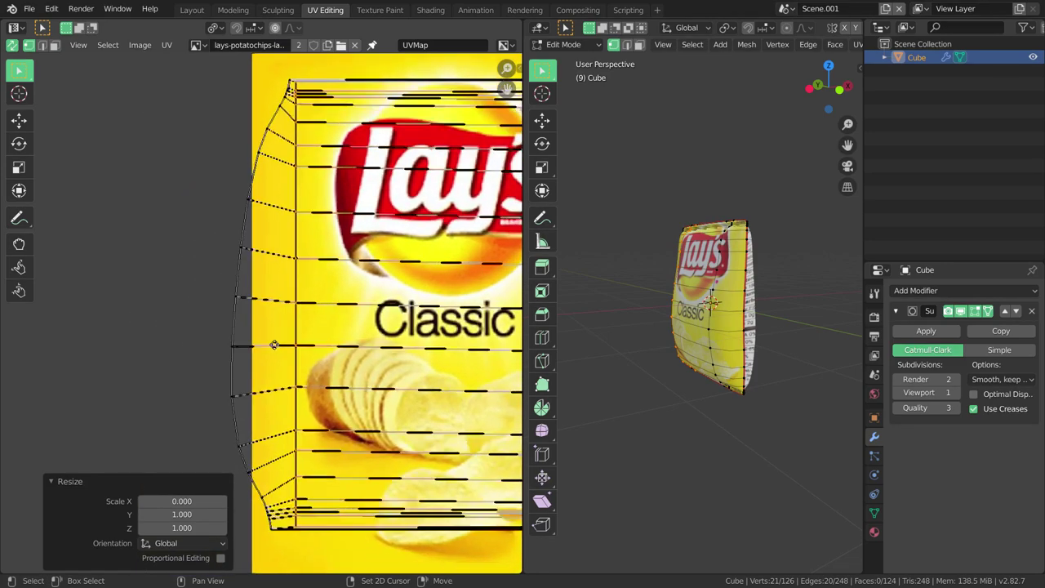
{"action": "scroll", "coordinate": [262, 342], "scroll_direction": "down", "scroll_amount": 2}
{"action": "key", "text": "alt"}
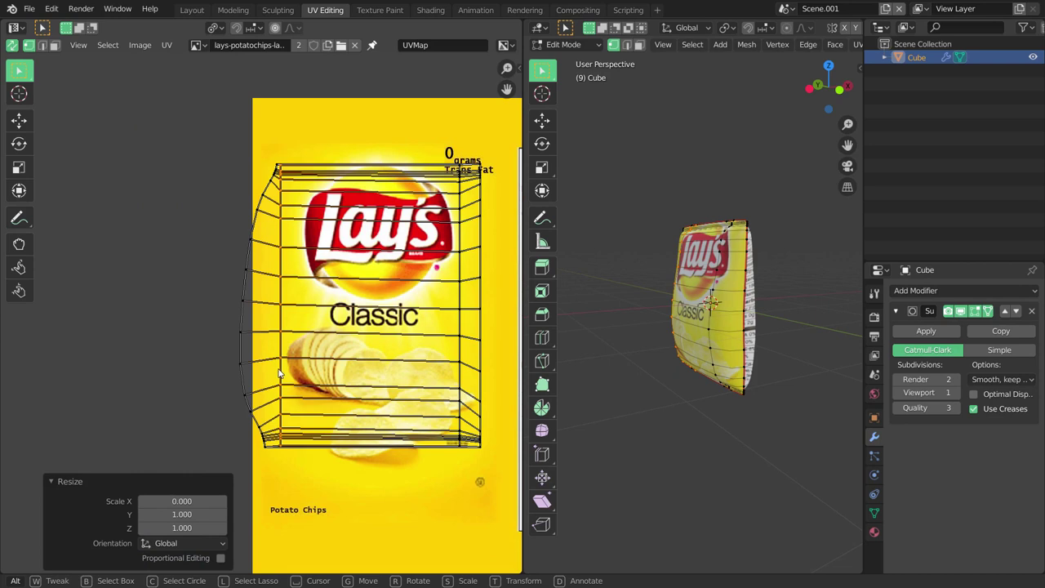
Step: Deselect all, then circle-select the vertices along the front island's left edge
{"action": "key", "text": "alt+a"}
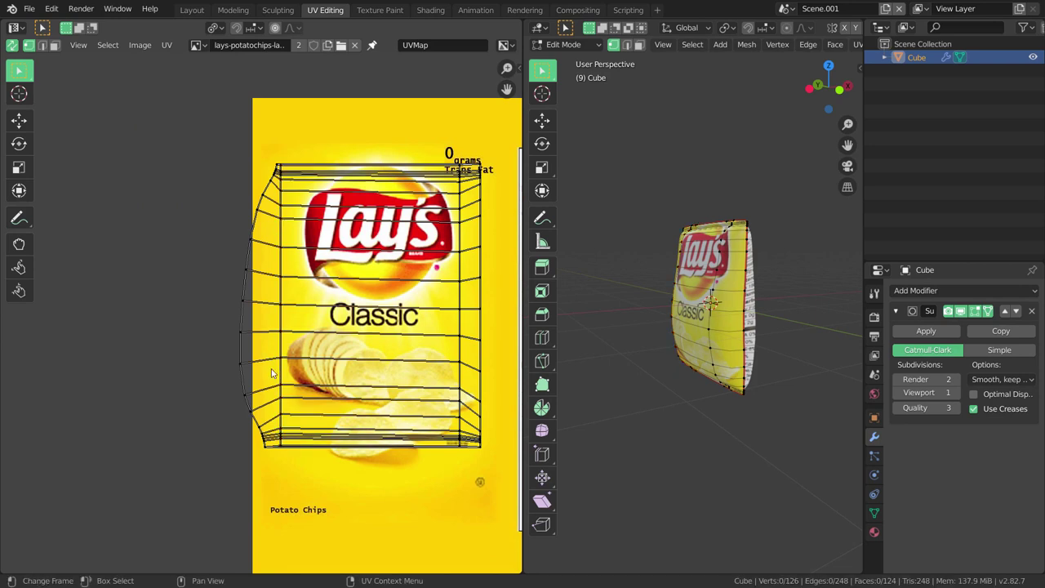
{"action": "key", "text": "c"}
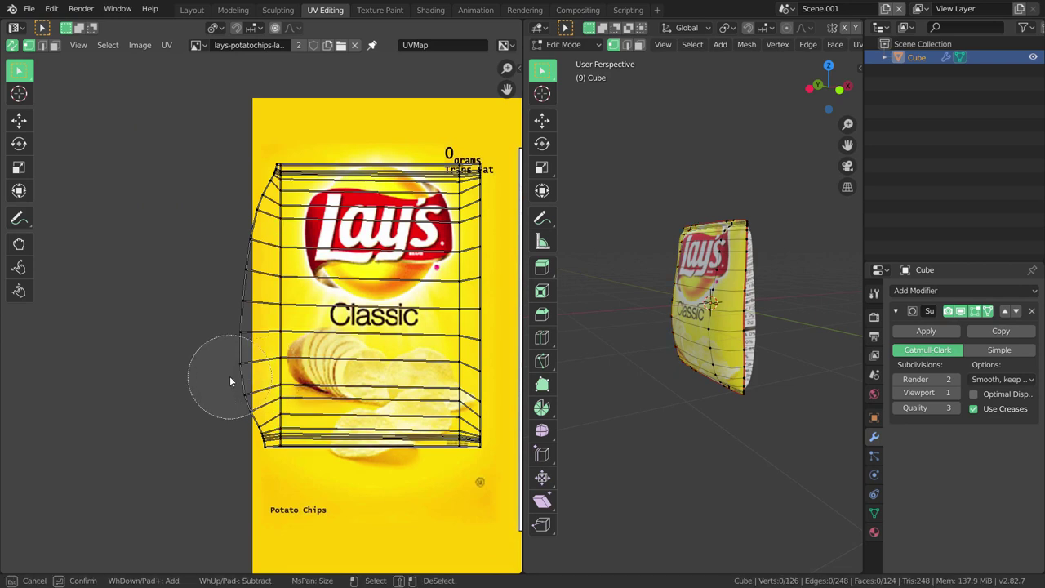
{"action": "mouse_move", "coordinate": [221, 354]}
{"action": "left_mouse_down"}
{"action": "mouse_move", "coordinate": [238, 282]}
{"action": "mouse_move", "coordinate": [213, 390]}
{"action": "left_mouse_up"}
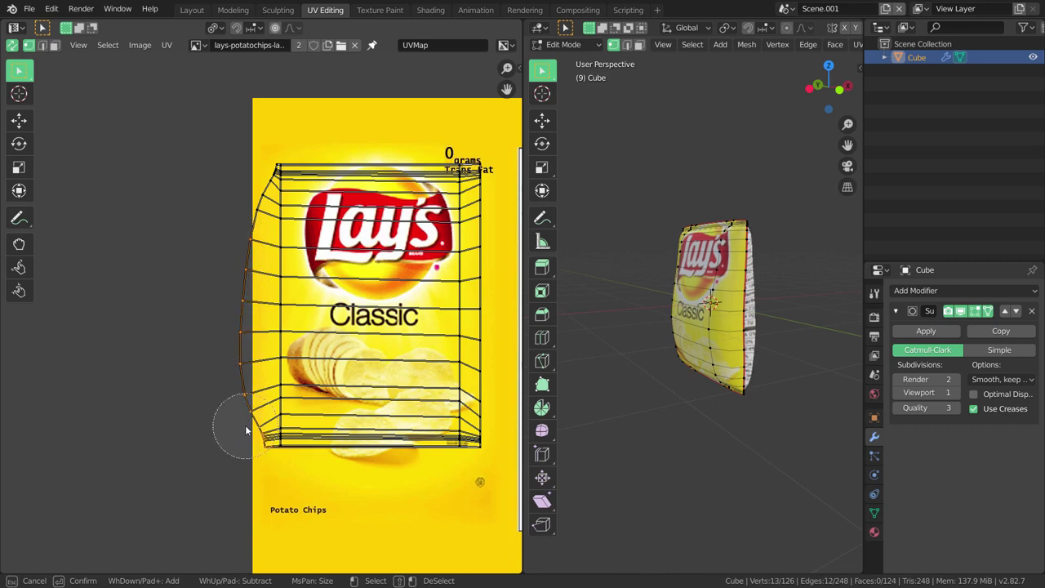
{"action": "right_click", "coordinate": [213, 390]}
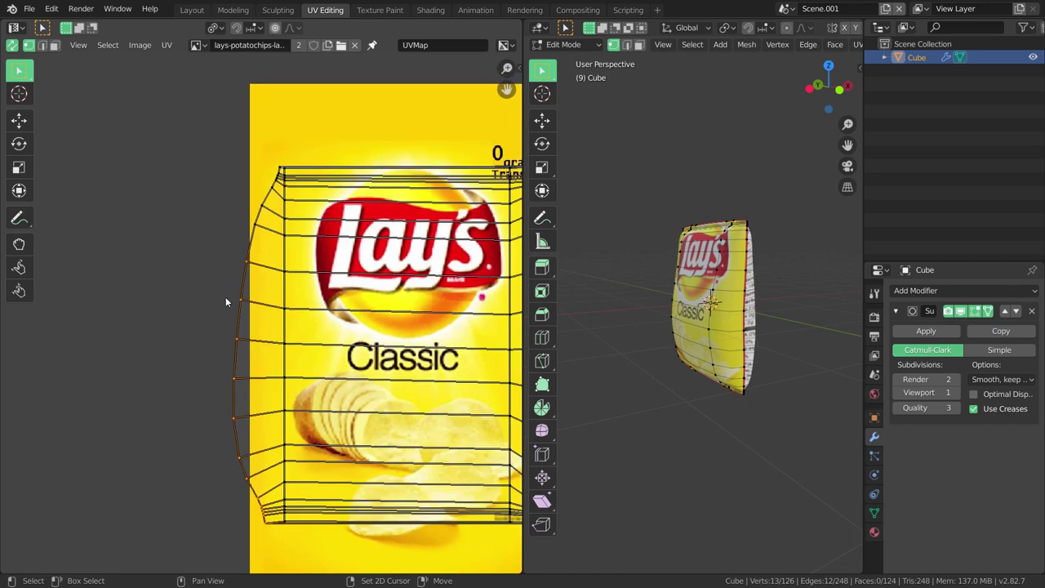
{"action": "scroll", "coordinate": [225, 296], "scroll_direction": "up", "scroll_amount": 2}
{"action": "scroll", "coordinate": [241, 316], "scroll_direction": "up", "scroll_amount": 2}
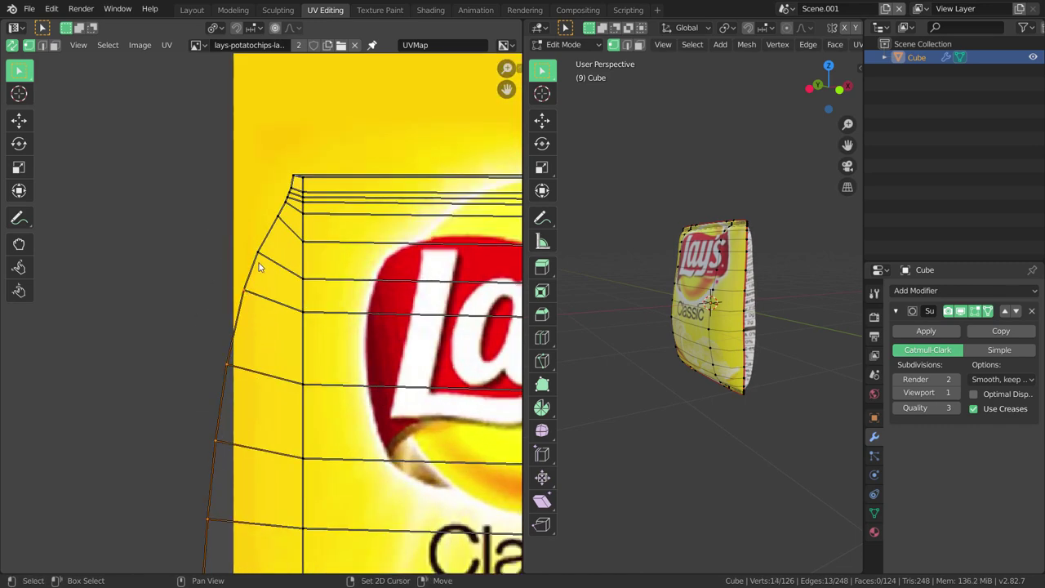
Step: Add the island's top corner vertices to the edge selection and begin scaling them
{"action": "middle_click_drag", "start_coordinate": [284, 256], "coordinate": [264, 311]}
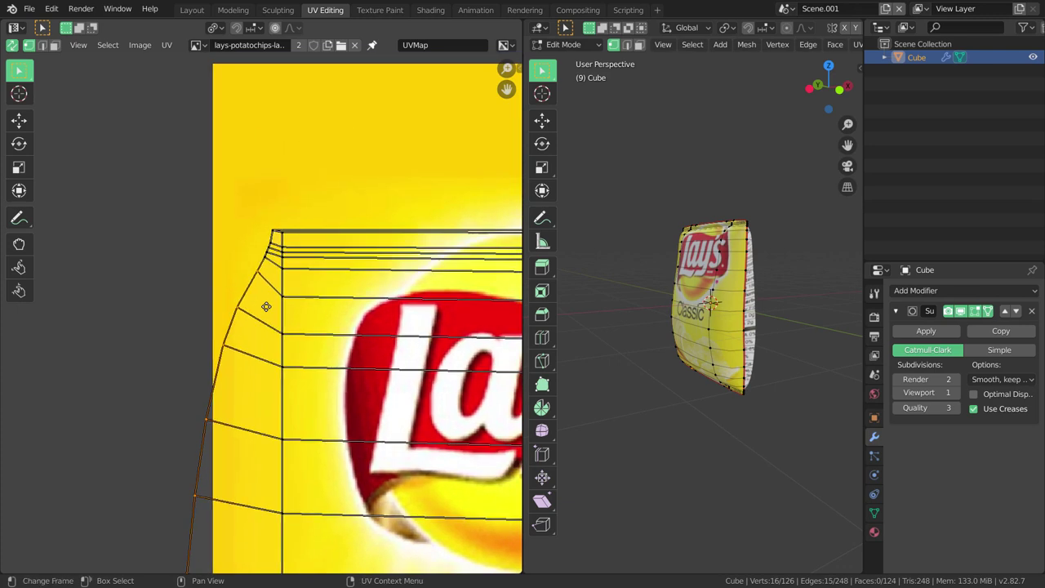
{"action": "key", "text": "c"}
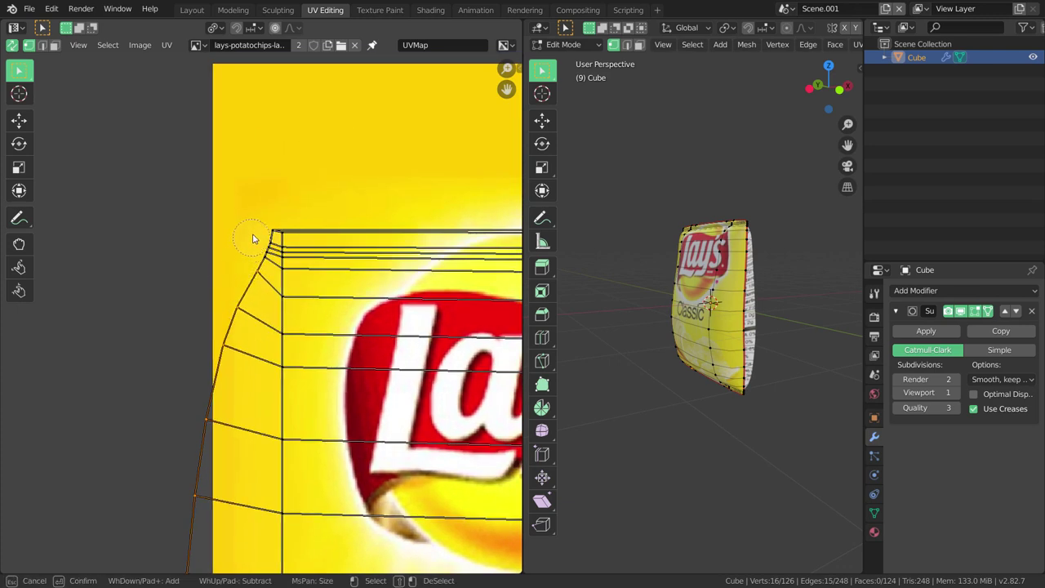
{"action": "left_click_drag", "start_coordinate": [262, 228], "coordinate": [261, 243]}
{"action": "key", "text": "Escape"}
{"action": "scroll", "coordinate": [245, 310], "scroll_direction": "down", "scroll_amount": 2}
{"action": "scroll", "coordinate": [278, 327], "scroll_direction": "down", "scroll_amount": 2}
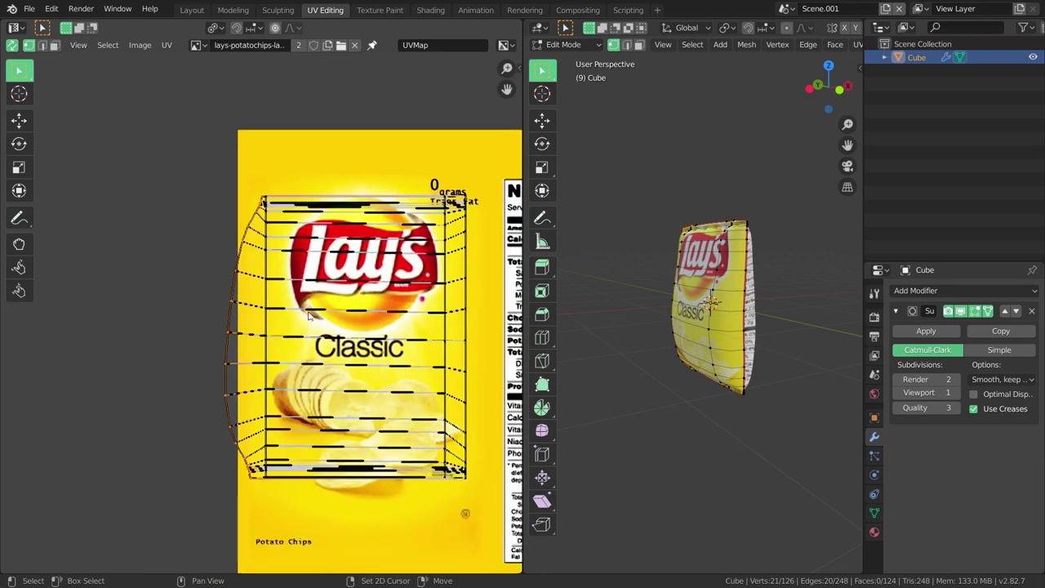
{"action": "scroll", "coordinate": [314, 337], "scroll_direction": "down", "scroll_amount": 2}
{"action": "key", "text": "s"}
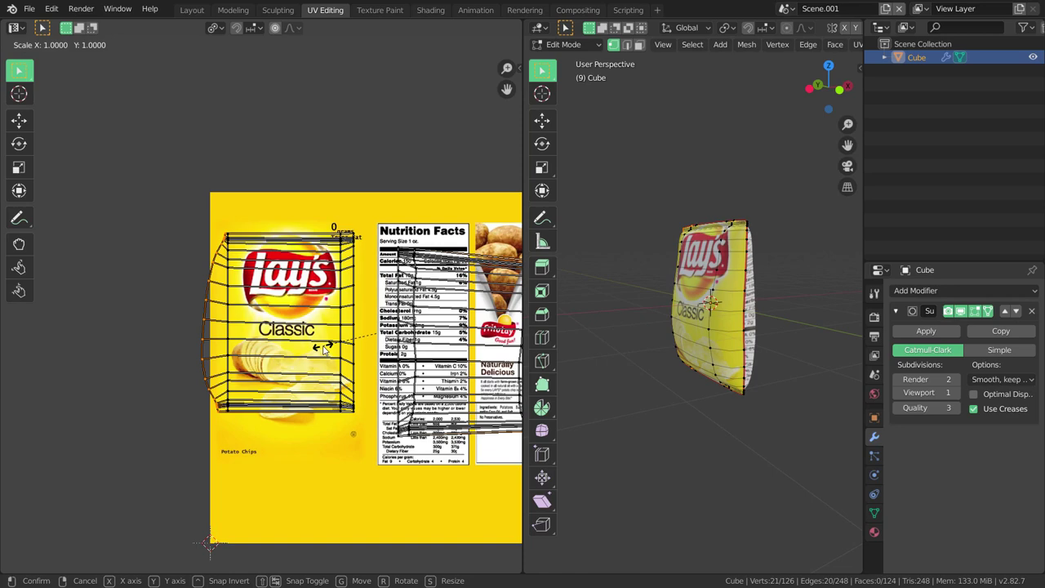
Step: Flatten the front island's selected left edge to 0 along X
{"action": "type", "text": "x"}
{"action": "type", "text": "0"}
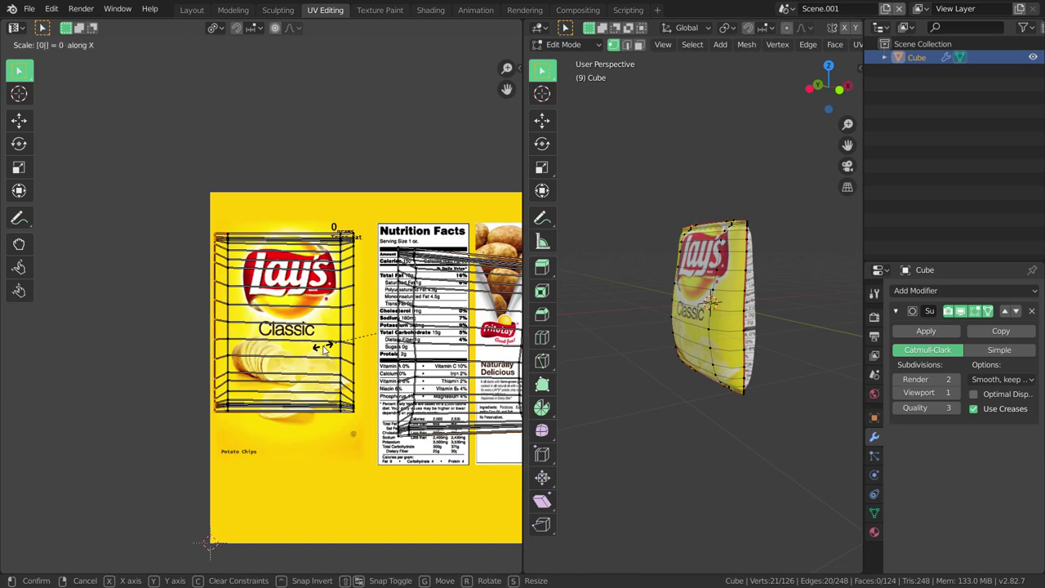
{"action": "key", "text": "Return"}
{"action": "scroll", "coordinate": [327, 343], "scroll_direction": "down", "scroll_amount": 4}
{"action": "scroll", "coordinate": [334, 331], "scroll_direction": "up", "scroll_amount": 3}
{"action": "scroll", "coordinate": [343, 322], "scroll_direction": "up", "scroll_amount": 2}
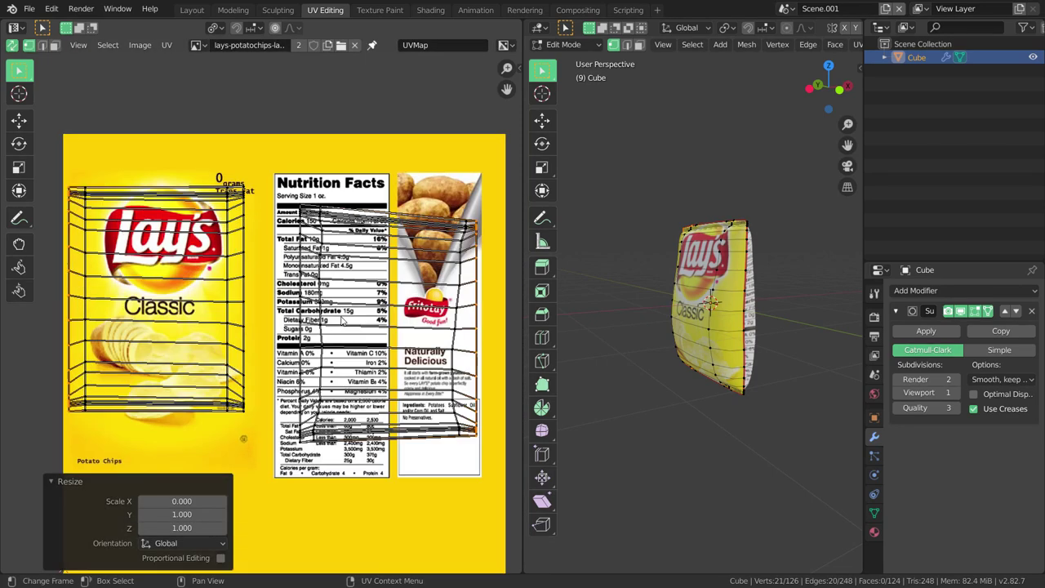
Step: Straighten a vertical loop on the back island by scaling it to 0 along X
{"action": "middle_click_drag", "start_coordinate": [342, 321], "coordinate": [303, 310]}
{"action": "scroll", "coordinate": [375, 326], "scroll_direction": "down", "scroll_amount": 2}
{"action": "scroll", "coordinate": [384, 334], "scroll_direction": "up", "scroll_amount": 1}
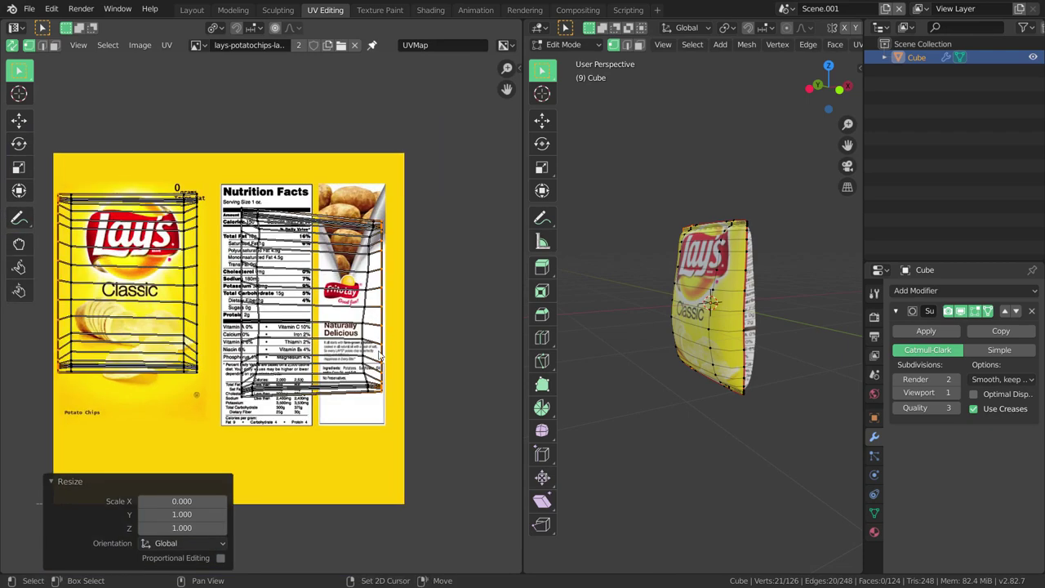
{"action": "middle_click_drag", "start_coordinate": [375, 328], "coordinate": [346, 353]}
{"action": "scroll", "coordinate": [354, 341], "scroll_direction": "up", "scroll_amount": 1}
{"action": "left_click", "coordinate": [351, 331], "text": "alt"}
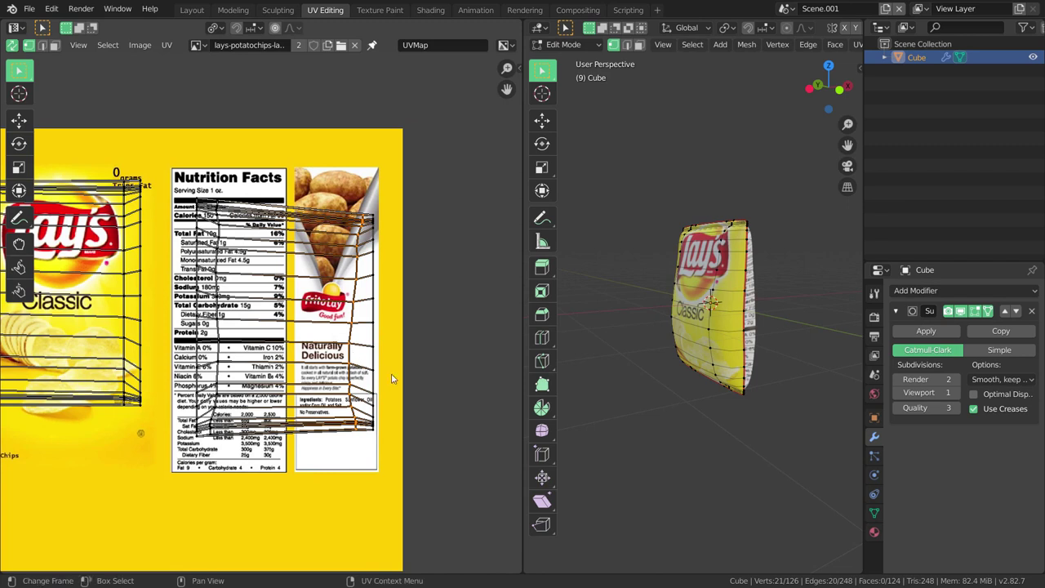
{"action": "type", "text": "sx0"}
{"action": "key", "text": "Return"}
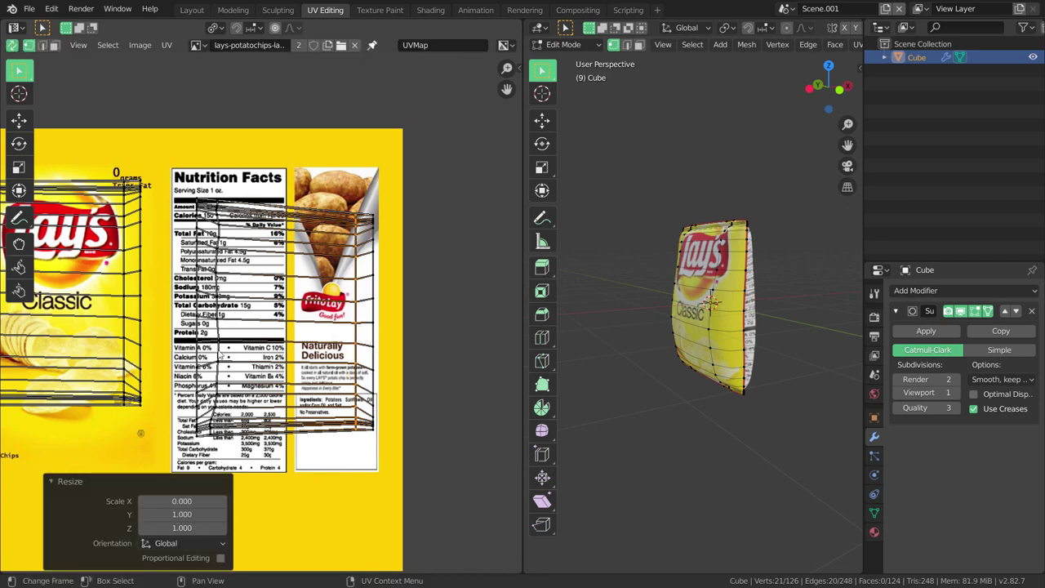
Step: Straighten the loop in the Nutrition Facts column to 0 along X as well
{"action": "left_click", "coordinate": [220, 356], "text": "alt"}
{"action": "type", "text": "sx"}
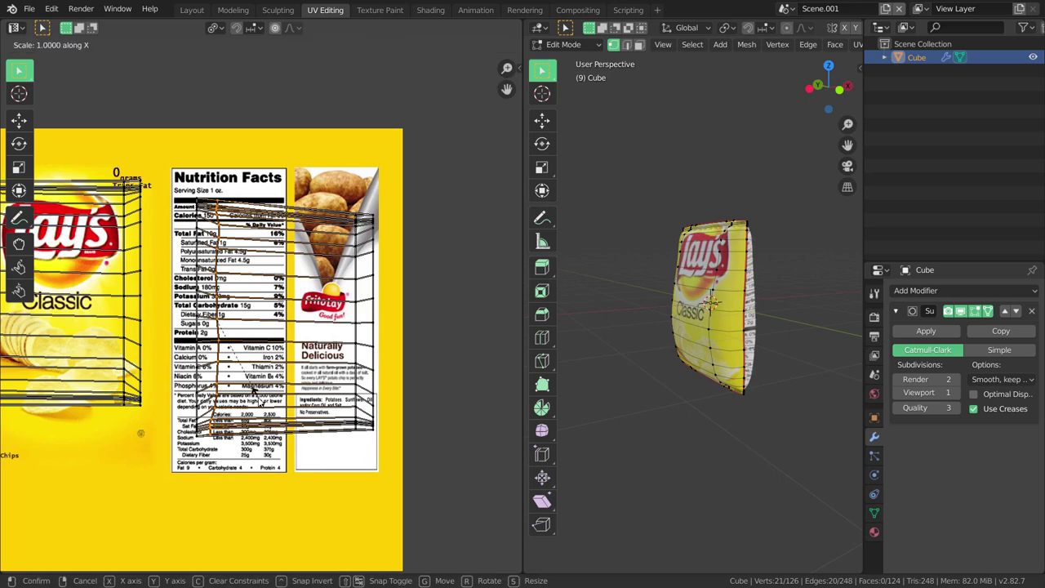
{"action": "type", "text": "0"}
{"action": "key", "text": "Return"}
{"action": "scroll", "coordinate": [297, 351], "scroll_direction": "down", "scroll_amount": 2}
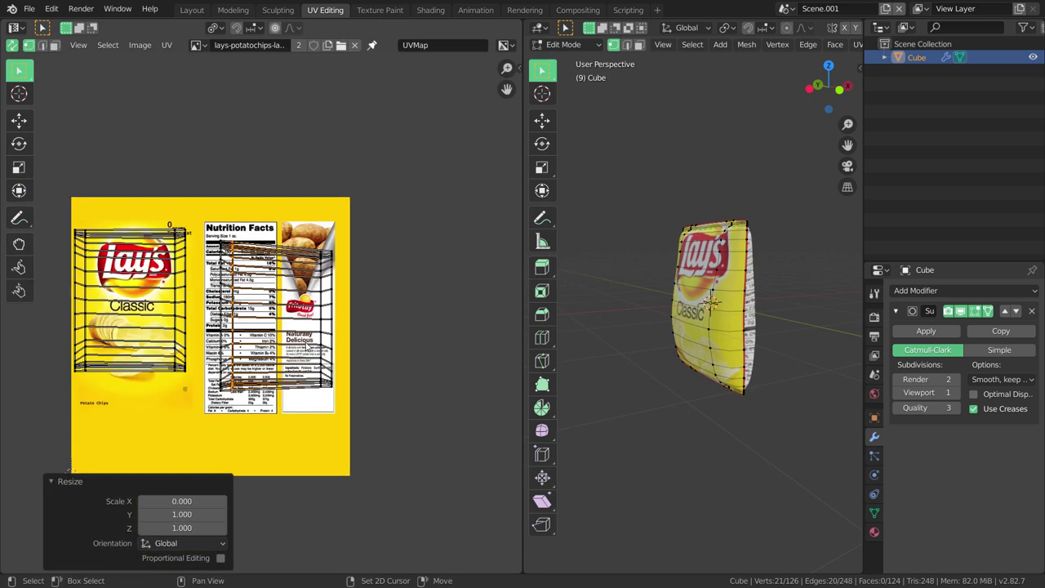
{"action": "scroll", "coordinate": [297, 351], "scroll_direction": "up", "scroll_amount": 3}
{"action": "scroll", "coordinate": [297, 351], "scroll_direction": "down", "scroll_amount": 3}
Step: Orbit the bag to its nutrition side, zoom the UV view onto the label, and clear the selection
{"action": "middle_click_drag", "start_coordinate": [696, 335], "coordinate": [735, 338]}
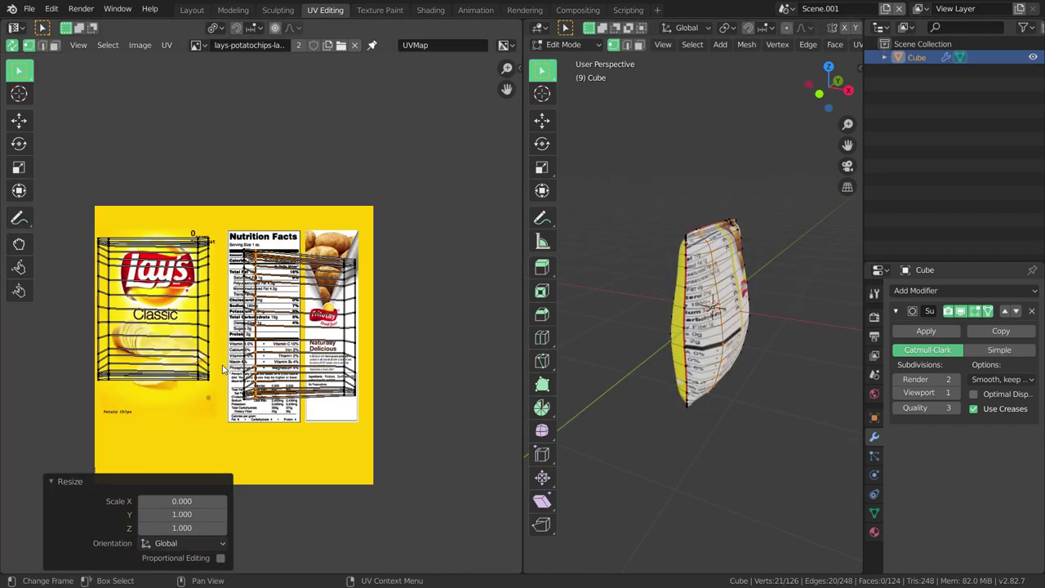
{"action": "scroll", "coordinate": [221, 367], "scroll_direction": "up", "scroll_amount": 1}
{"action": "scroll", "coordinate": [218, 294], "scroll_direction": "up", "scroll_amount": 2}
{"action": "scroll", "coordinate": [219, 269], "scroll_direction": "down", "scroll_amount": 2}
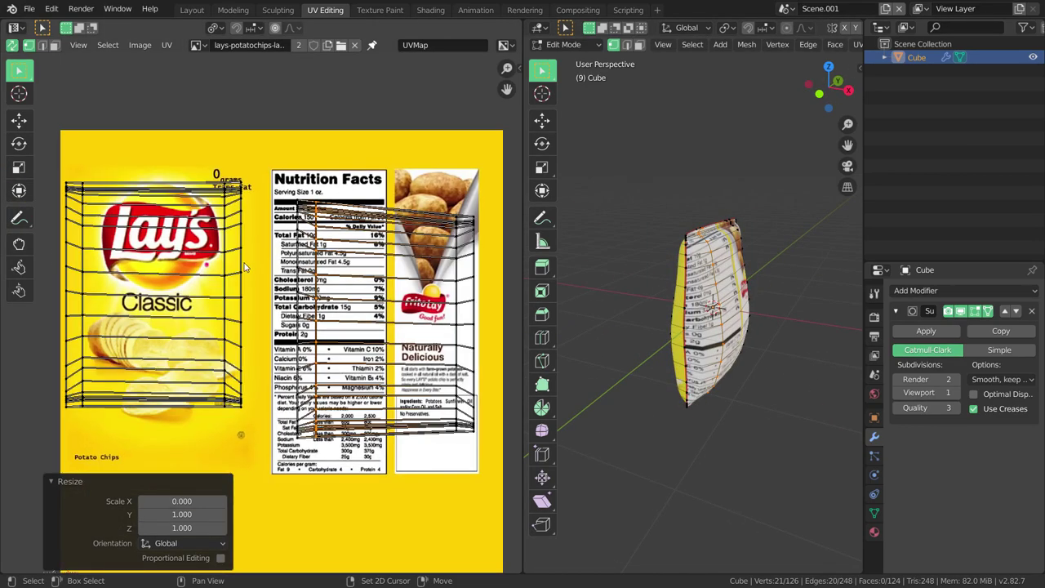
{"action": "middle_click_drag", "start_coordinate": [250, 327], "coordinate": [239, 313]}
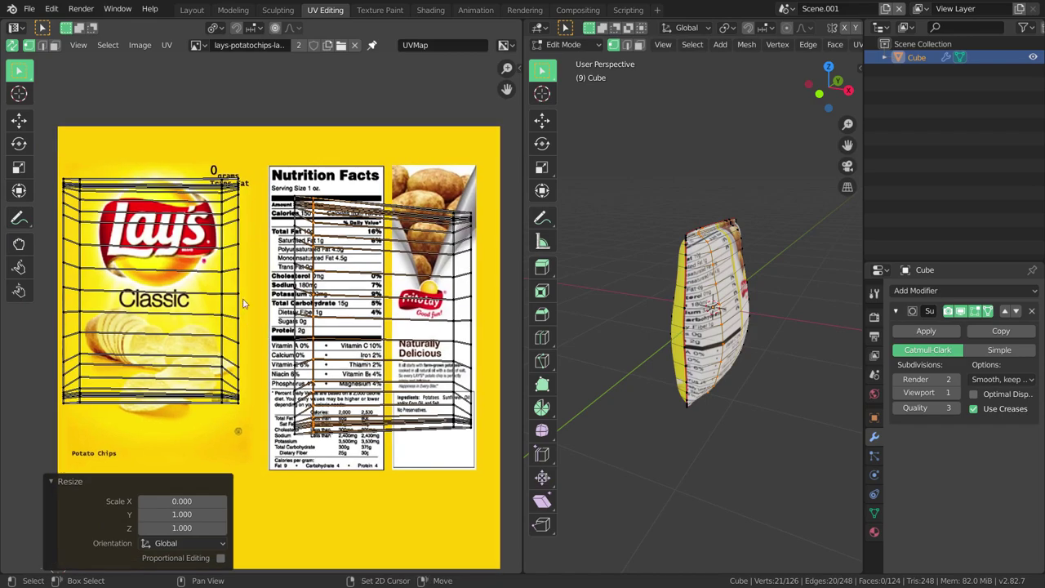
{"action": "scroll", "coordinate": [240, 313], "scroll_direction": "up", "scroll_amount": 1}
{"action": "middle_click_drag", "start_coordinate": [383, 338], "coordinate": [366, 327]}
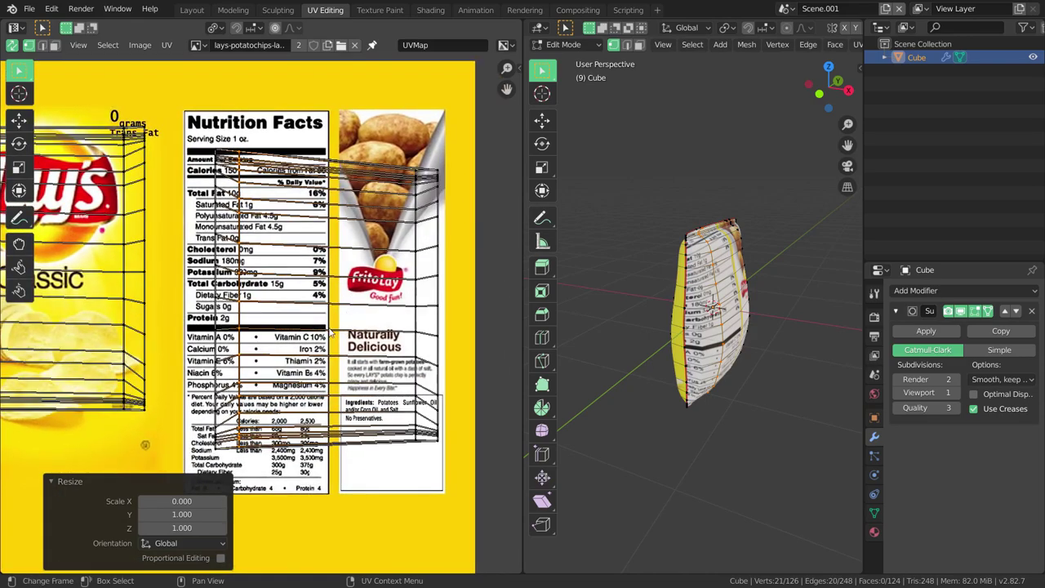
{"action": "left_click", "coordinate": [367, 326]}
{"action": "scroll", "coordinate": [367, 326], "scroll_direction": "down", "scroll_amount": 3}
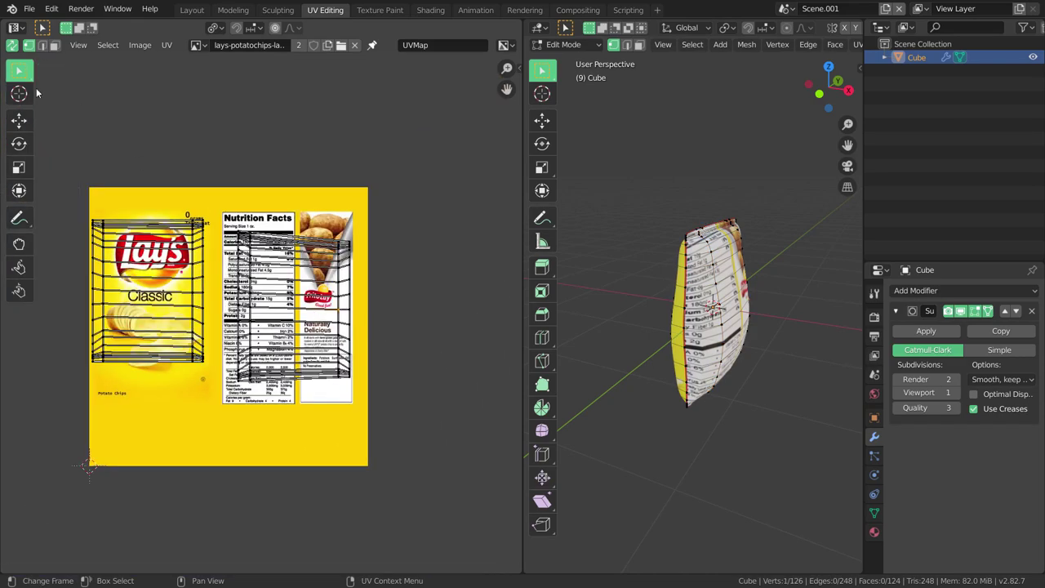
Step: In face select mode, select the whole back island and move it by -0.0273 X, 0.0117 Y
{"action": "left_click", "coordinate": [54, 46]}
{"action": "left_click", "coordinate": [298, 277]}
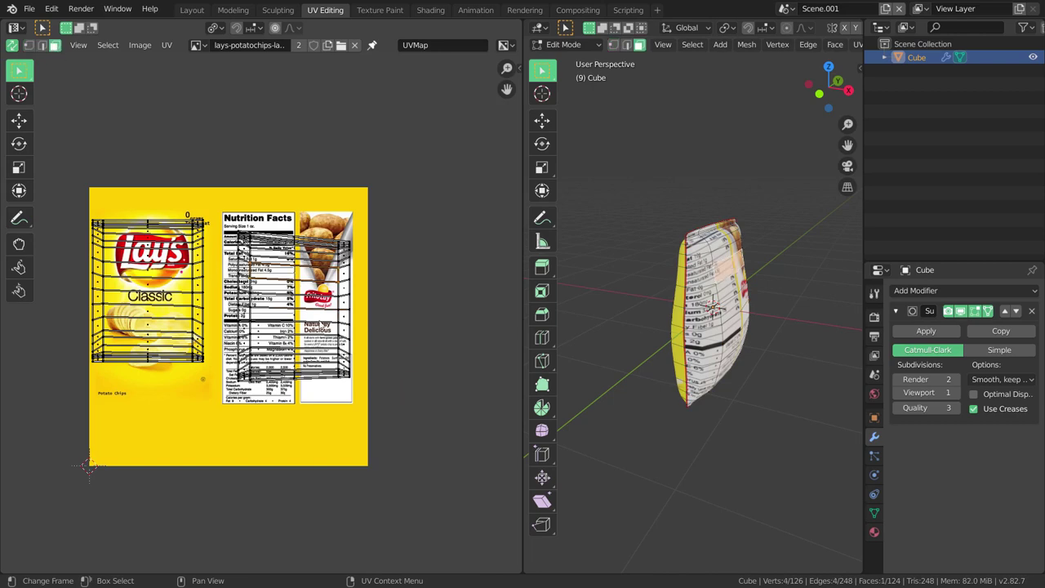
{"action": "left_click", "coordinate": [335, 321]}
{"action": "key", "text": "l"}
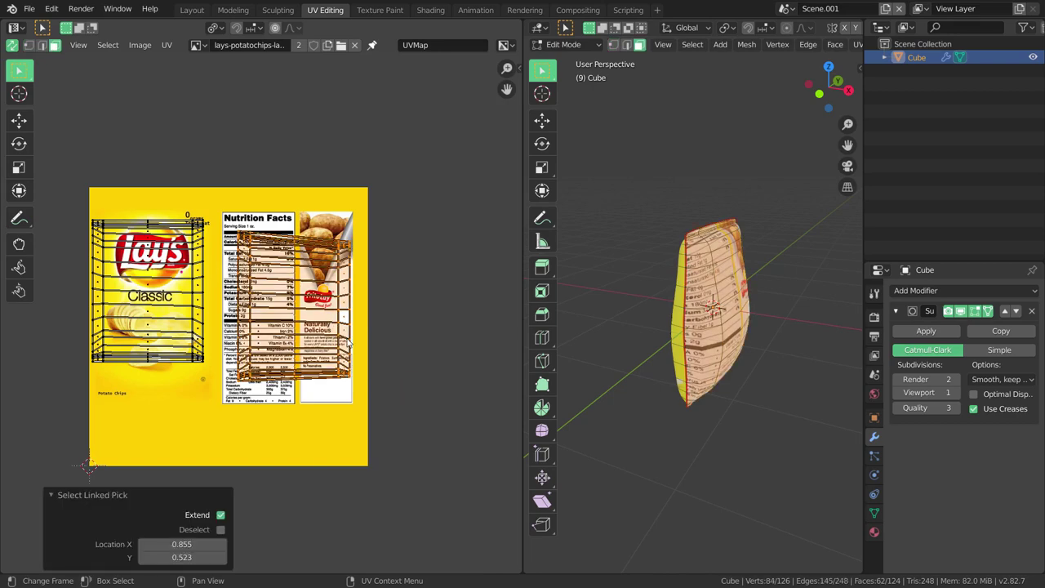
{"action": "key", "text": "g"}
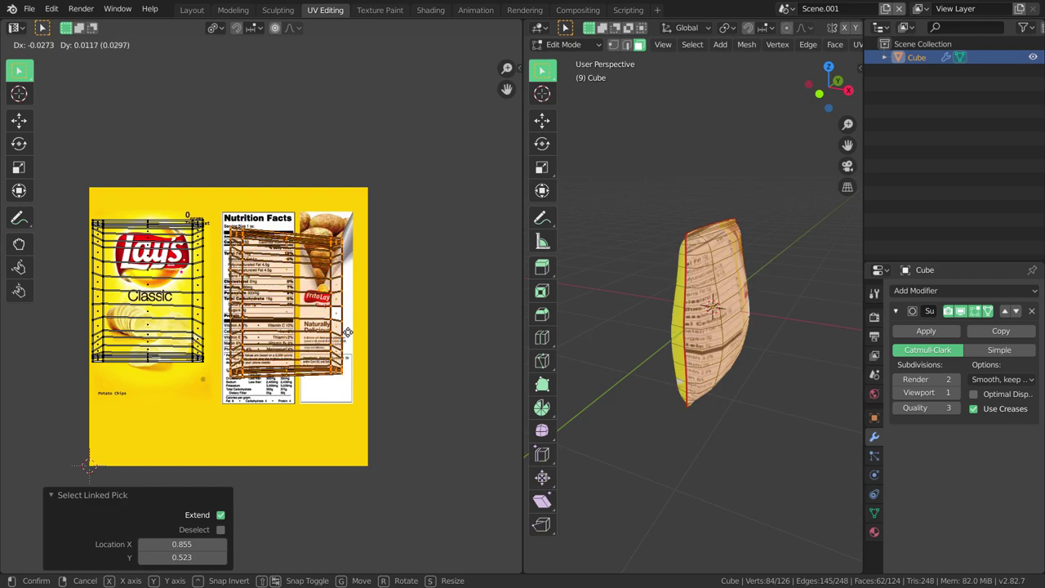
{"action": "left_click", "coordinate": [348, 332]}
{"action": "scroll", "coordinate": [351, 343], "scroll_direction": "up", "scroll_amount": 3}
{"action": "scroll", "coordinate": [359, 355], "scroll_direction": "up", "scroll_amount": 1}
{"action": "scroll", "coordinate": [360, 359], "scroll_direction": "up", "scroll_amount": 1}
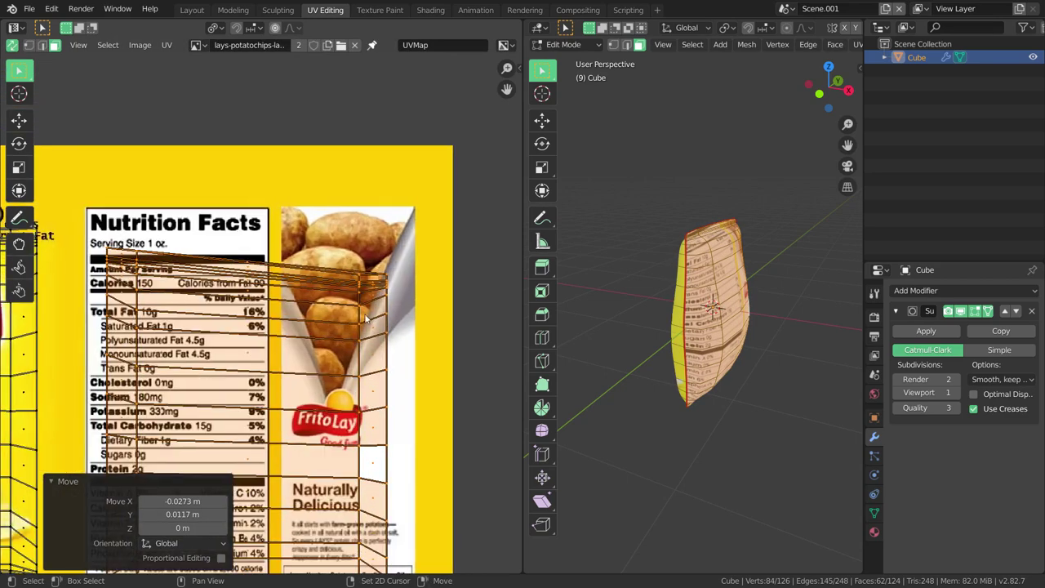
Step: Return to vertex select mode and select a single corner vertex of the island
{"action": "left_click", "coordinate": [31, 46]}
{"action": "scroll", "coordinate": [258, 317], "scroll_direction": "up", "scroll_amount": 5}
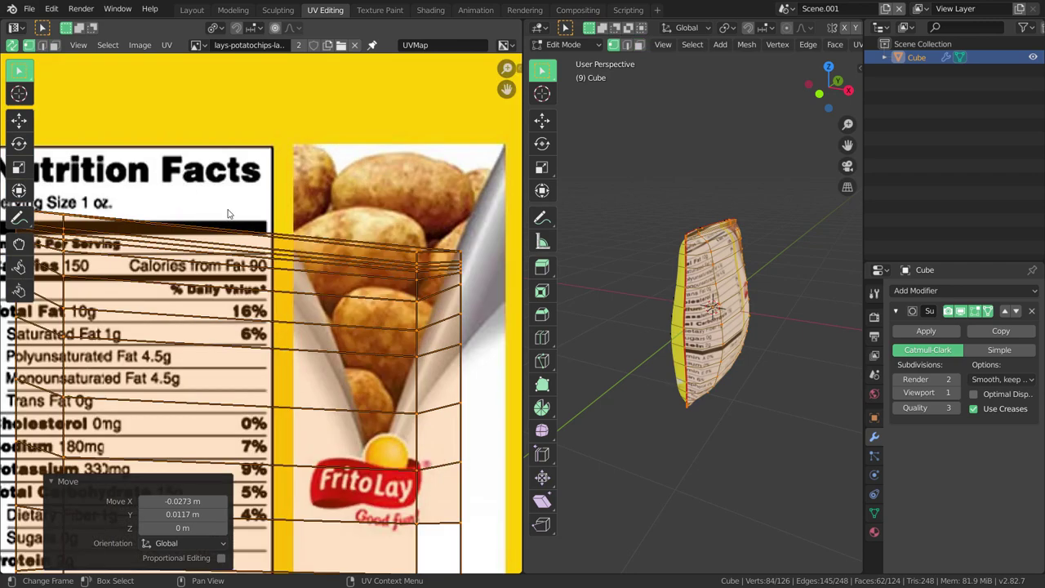
{"action": "scroll", "coordinate": [443, 268], "scroll_direction": "up", "scroll_amount": 1}
{"action": "scroll", "coordinate": [441, 265], "scroll_direction": "down", "scroll_amount": 1}
{"action": "scroll", "coordinate": [426, 259], "scroll_direction": "down", "scroll_amount": 1}
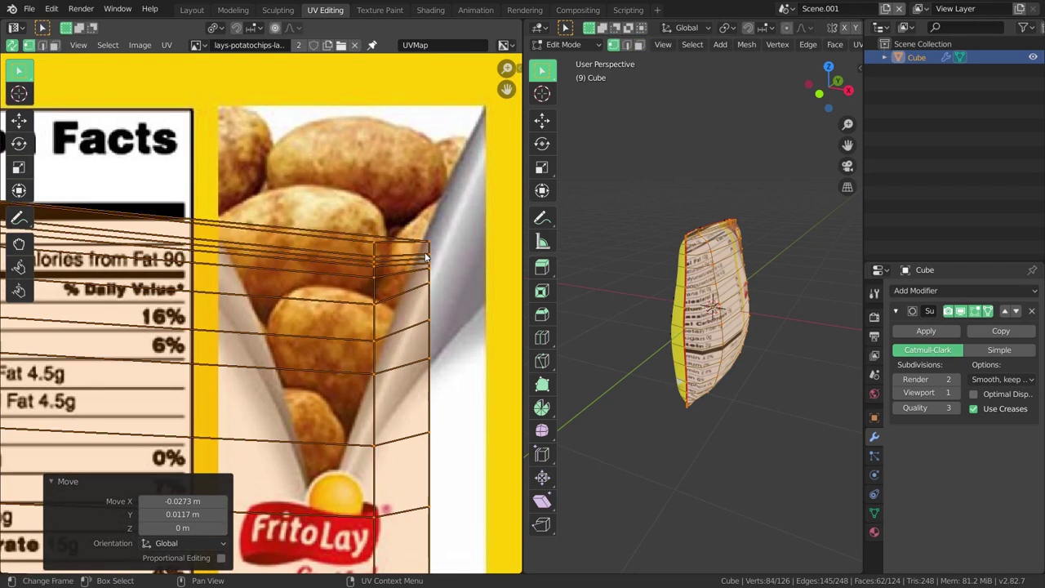
{"action": "scroll", "coordinate": [424, 249], "scroll_direction": "down", "scroll_amount": 1}
{"action": "scroll", "coordinate": [423, 253], "scroll_direction": "up", "scroll_amount": 1}
{"action": "left_click", "coordinate": [377, 245]}
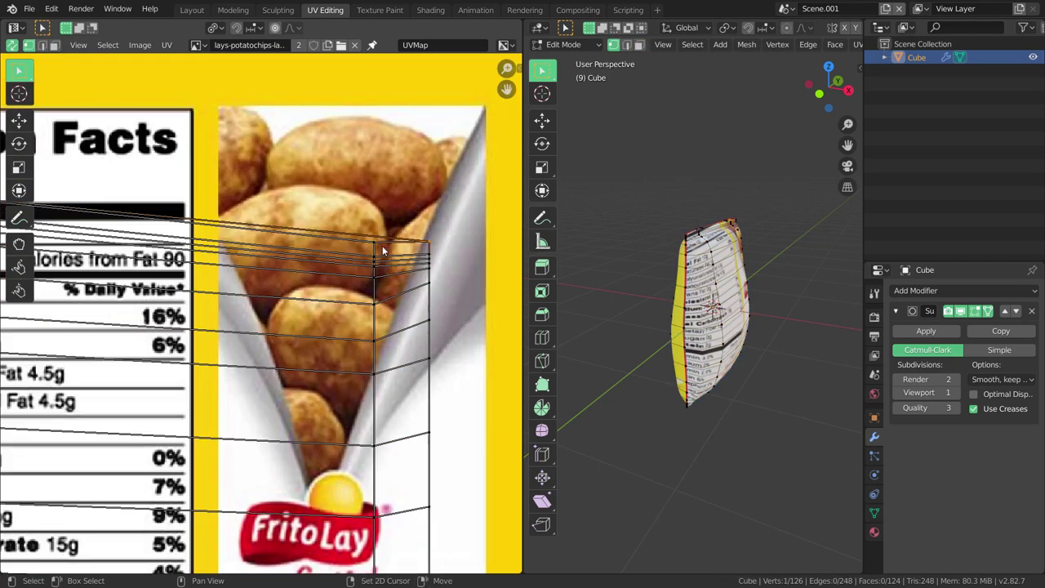
Step: Flatten the selected top-edge vertices of the back island to one height (scale Y 0)
{"action": "scroll", "coordinate": [375, 242], "scroll_direction": "down", "scroll_amount": 2}
{"action": "scroll", "coordinate": [262, 267], "scroll_direction": "up", "scroll_amount": 3}
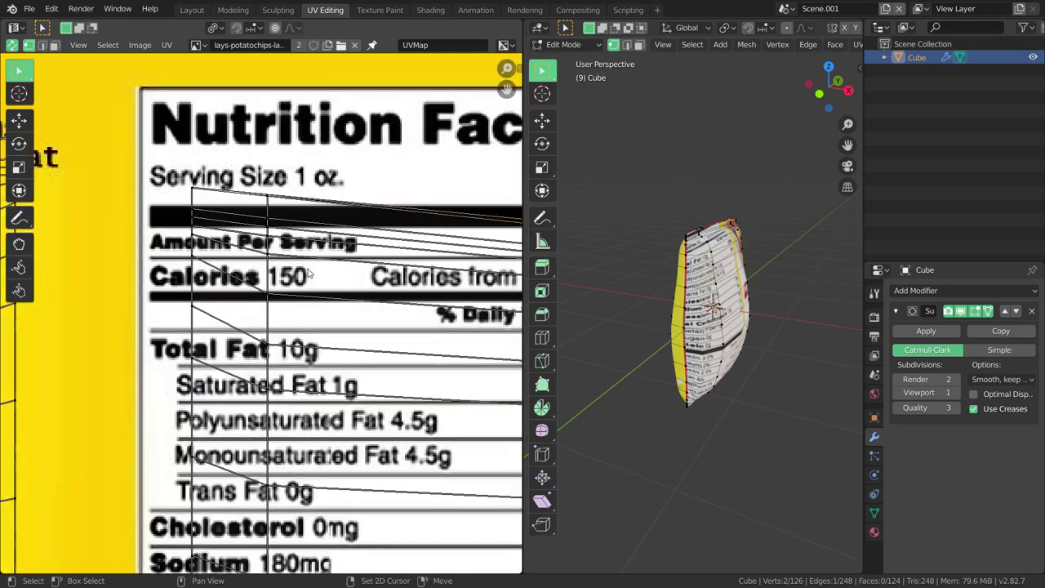
{"action": "left_click", "coordinate": [263, 267], "text": "shift"}
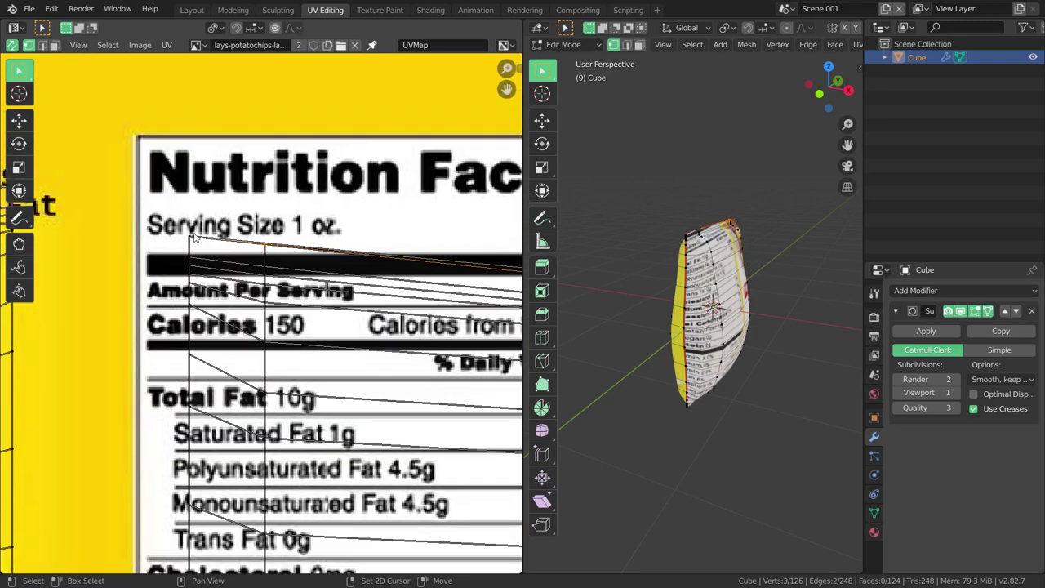
{"action": "left_click", "coordinate": [192, 237], "text": "shift"}
{"action": "scroll", "coordinate": [196, 245], "scroll_direction": "down", "scroll_amount": 4}
{"action": "scroll", "coordinate": [204, 261], "scroll_direction": "down", "scroll_amount": 3}
{"action": "middle_click_drag", "start_coordinate": [383, 326], "coordinate": [353, 313]}
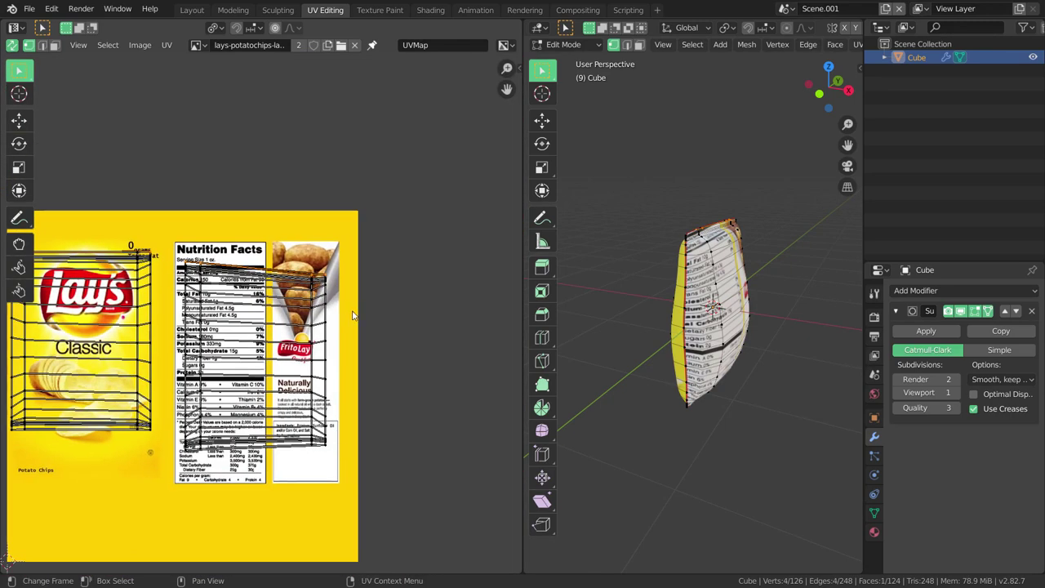
{"action": "key", "text": "s"}
{"action": "key", "text": "y"}
{"action": "key", "text": "0"}
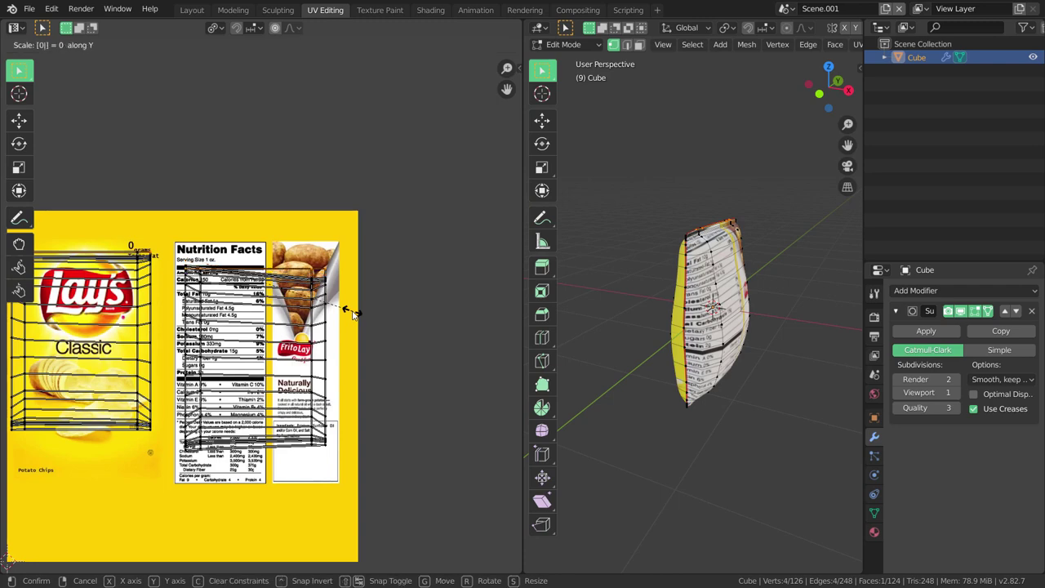
{"action": "key", "text": "Return"}
Step: Zoom in on the potato photo and reposition the back island's top-right corner vertex
{"action": "scroll", "coordinate": [352, 315], "scroll_direction": "up", "scroll_amount": 1}
{"action": "middle_click_drag", "start_coordinate": [327, 457], "coordinate": [303, 361]}
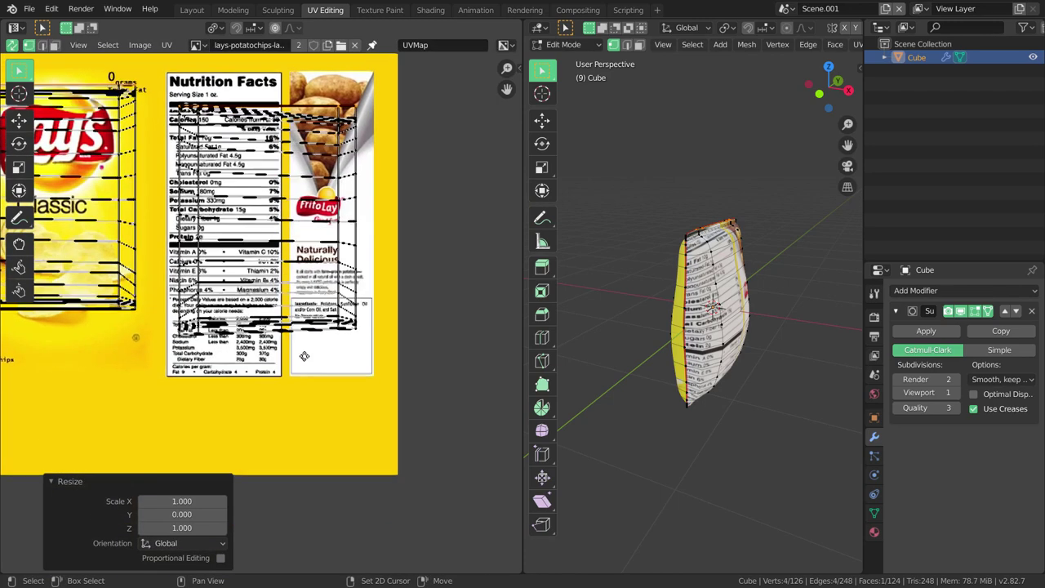
{"action": "scroll", "coordinate": [321, 334], "scroll_direction": "up", "scroll_amount": 1}
{"action": "scroll", "coordinate": [320, 334], "scroll_direction": "down", "scroll_amount": 4}
{"action": "scroll", "coordinate": [320, 339], "scroll_direction": "up", "scroll_amount": 2}
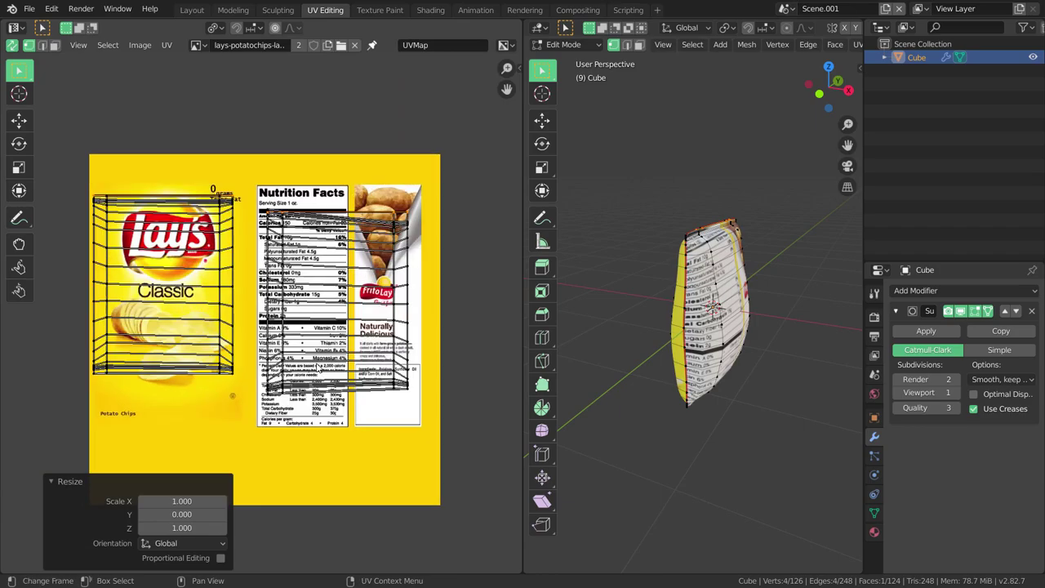
{"action": "scroll", "coordinate": [320, 342], "scroll_direction": "up", "scroll_amount": 2}
{"action": "scroll", "coordinate": [320, 349], "scroll_direction": "down", "scroll_amount": 1}
{"action": "scroll", "coordinate": [320, 350], "scroll_direction": "up", "scroll_amount": 3}
{"action": "middle_click_drag", "start_coordinate": [319, 349], "coordinate": [294, 359]}
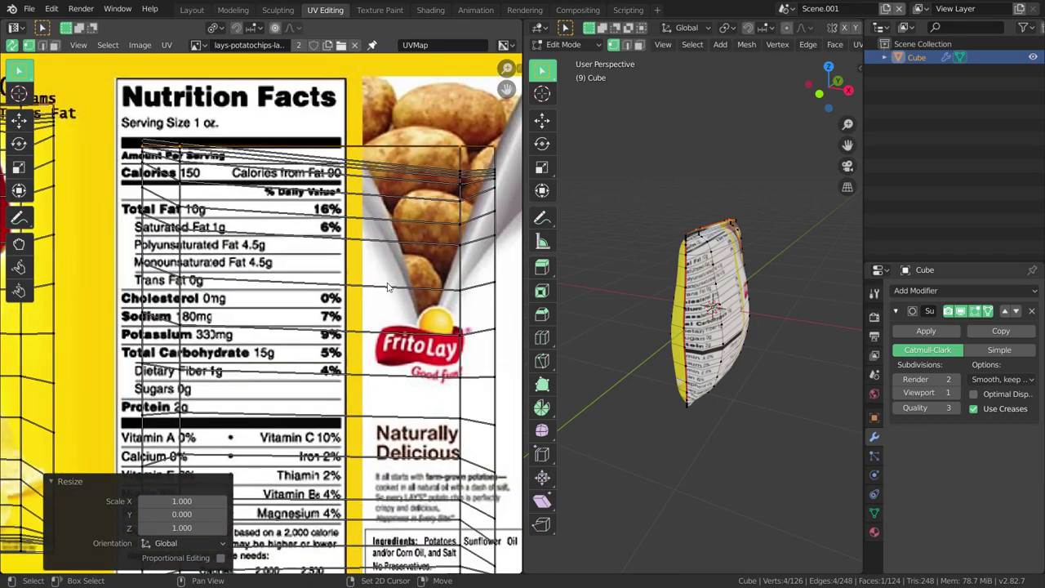
{"action": "scroll", "coordinate": [294, 359], "scroll_direction": "up", "scroll_amount": 2}
{"action": "middle_click_drag", "start_coordinate": [457, 294], "coordinate": [347, 370]}
{"action": "scroll", "coordinate": [448, 214], "scroll_direction": "up", "scroll_amount": 2}
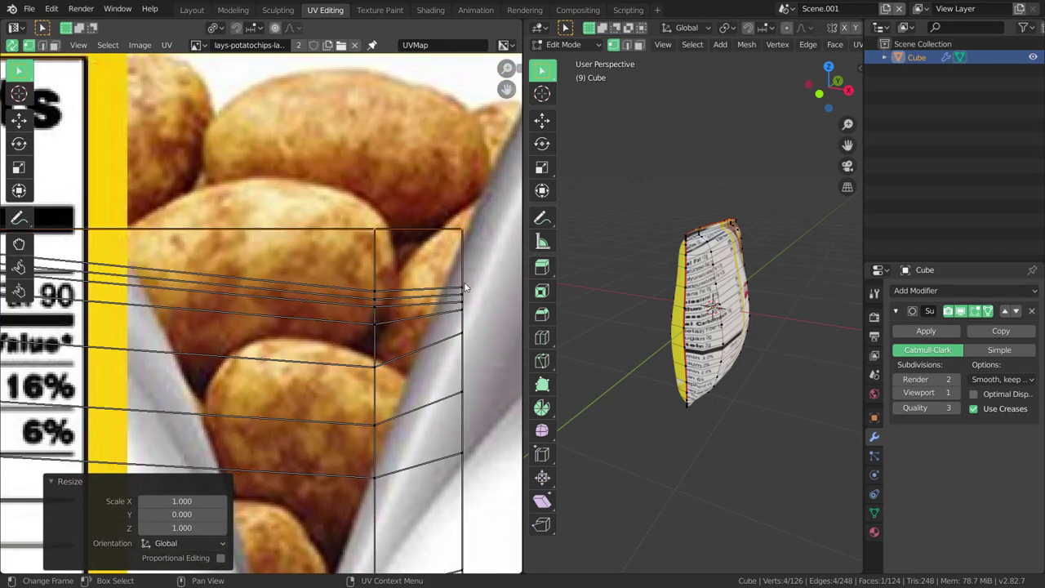
{"action": "left_click", "coordinate": [376, 292]}
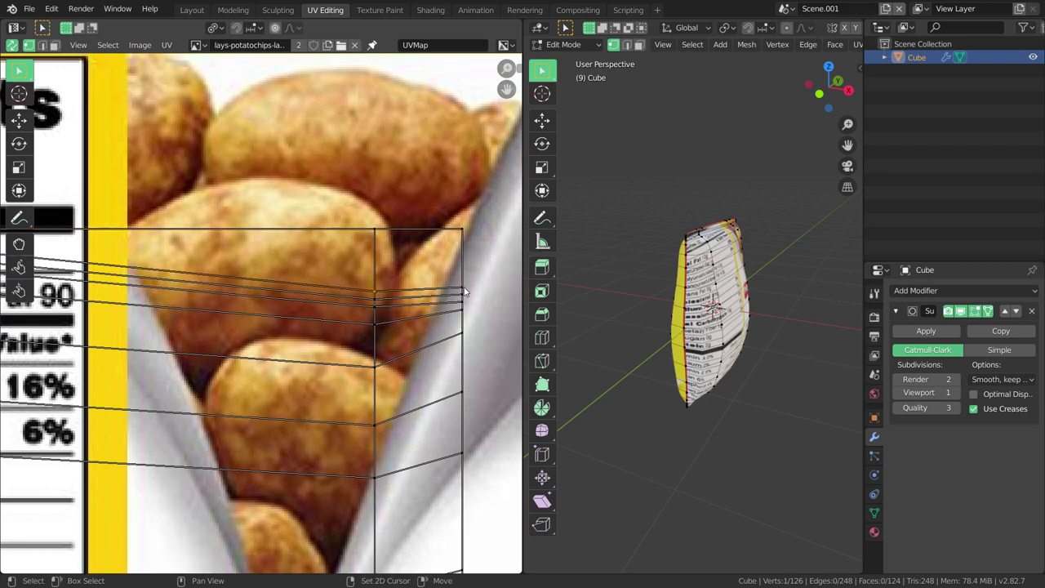
{"action": "key", "text": "g"}
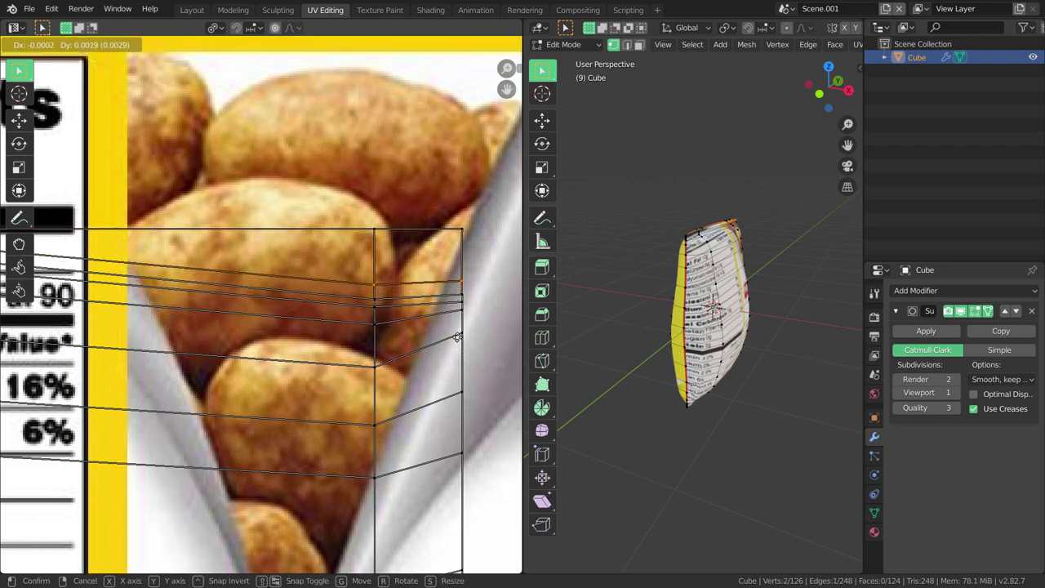
{"action": "left_click", "coordinate": [460, 311]}
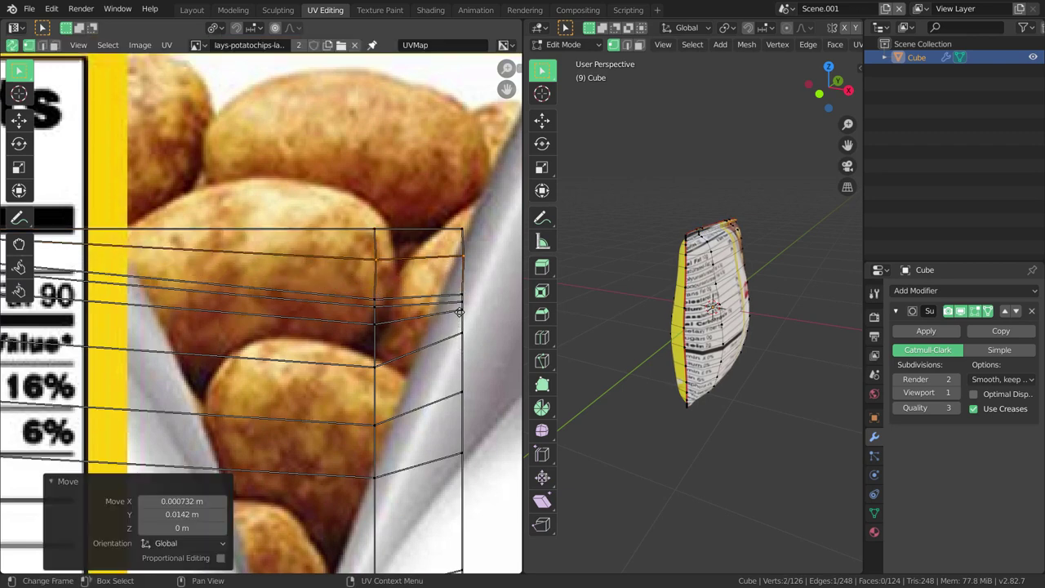
{"action": "key", "text": "ctrl+z"}
{"action": "key", "text": "ctrl+shift+z"}
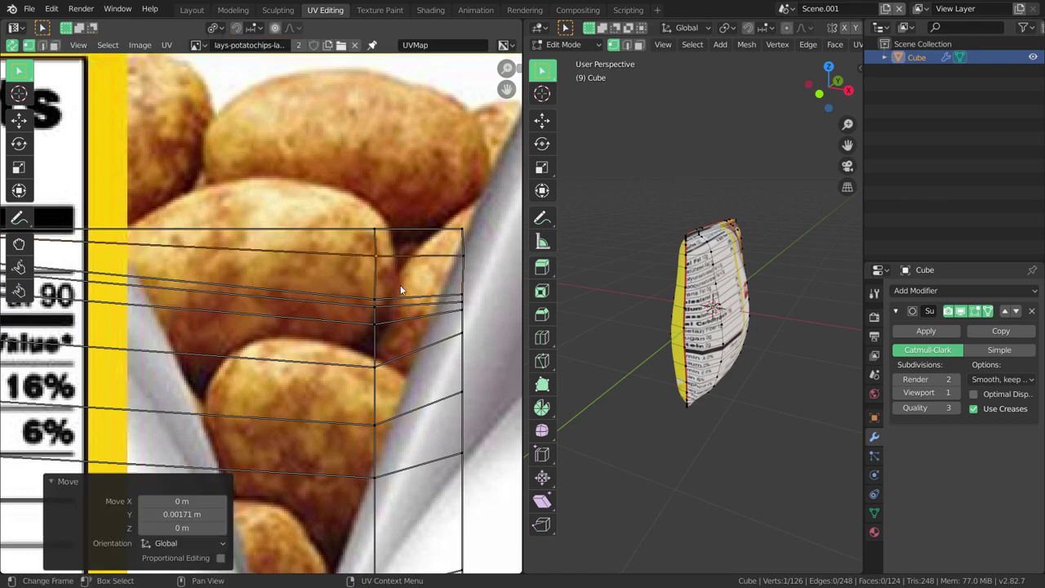
Step: Realign the back island's right-edge UV vertices one by one along the artwork edge
{"action": "left_click", "coordinate": [380, 299]}
{"action": "key", "text": "g"}
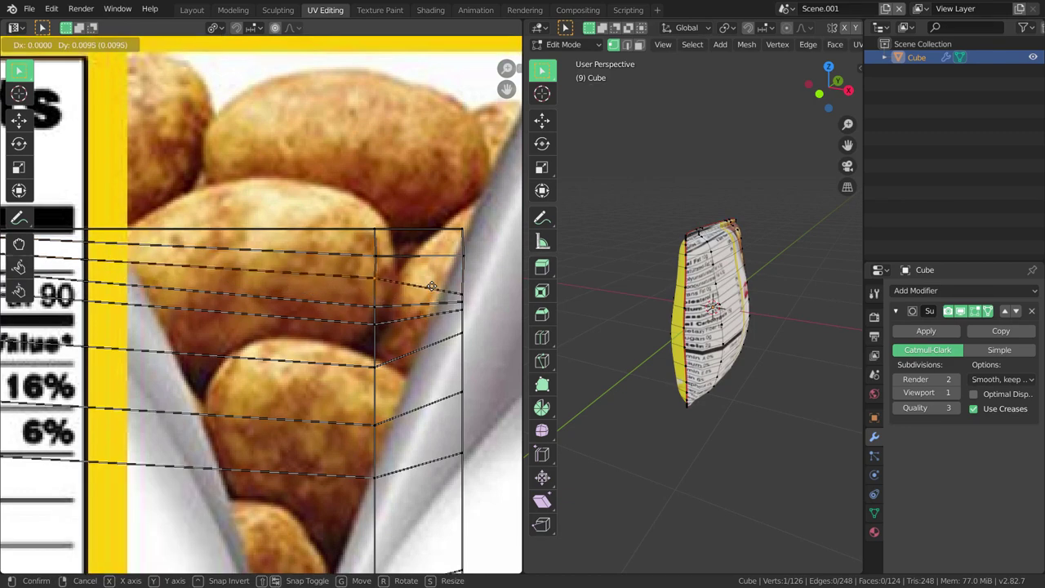
{"action": "left_click", "coordinate": [462, 301]}
{"action": "left_click", "coordinate": [468, 299]}
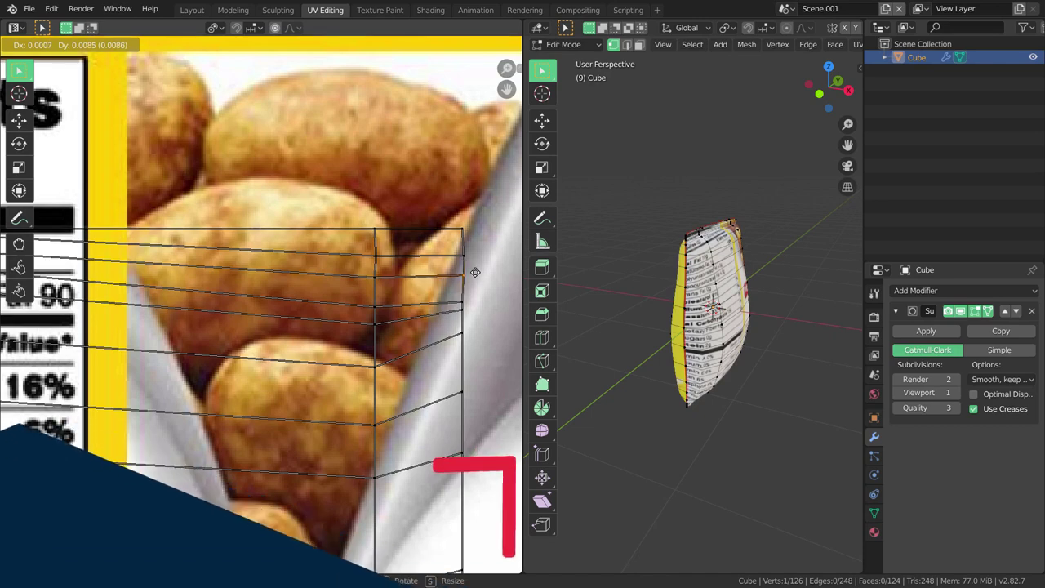
{"action": "key", "text": "g"}
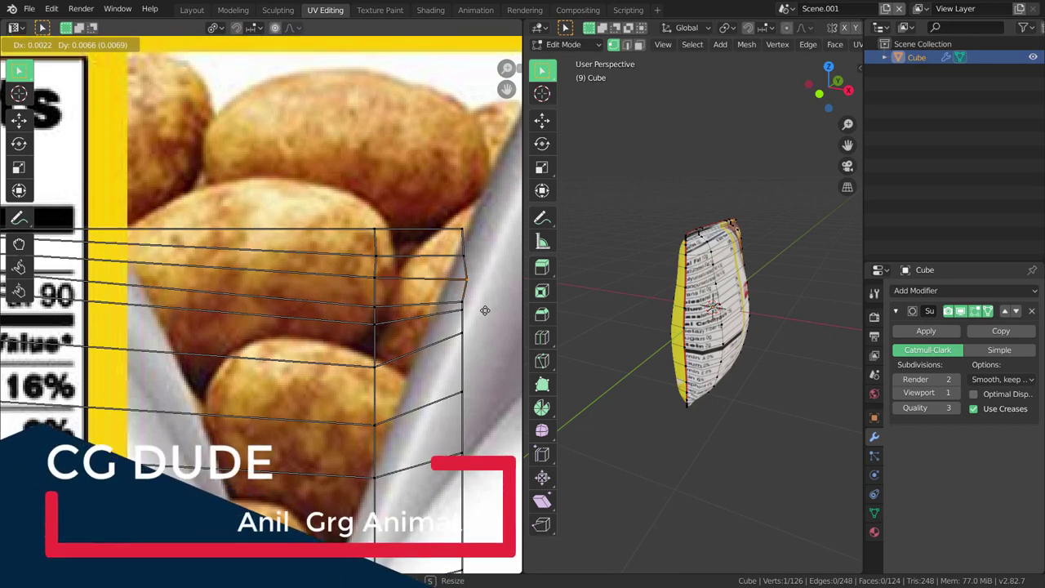
{"action": "key", "text": "Escape"}
{"action": "key", "text": "g"}
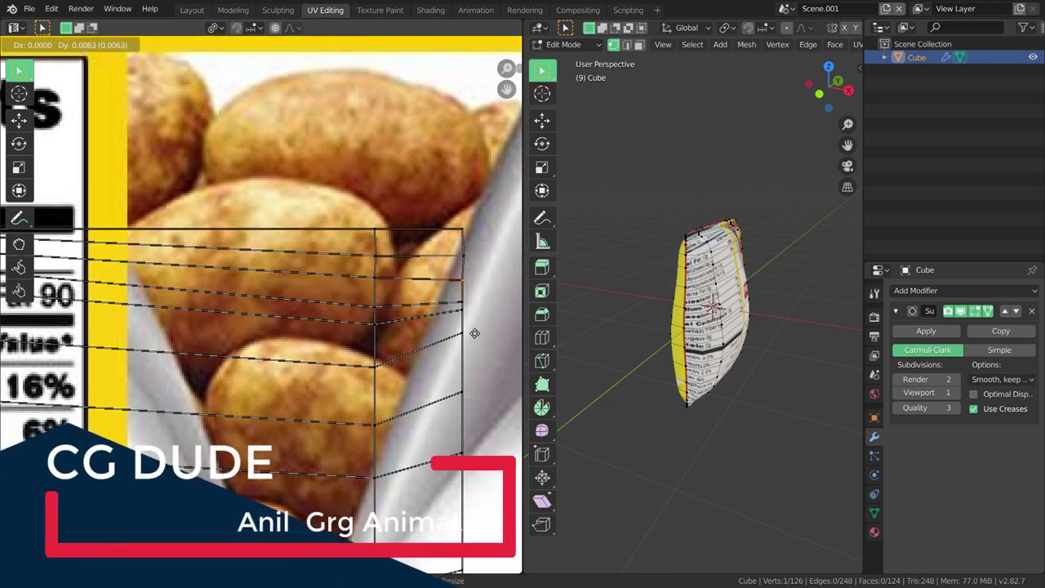
{"action": "left_click", "coordinate": [386, 307]}
{"action": "key", "text": "g"}
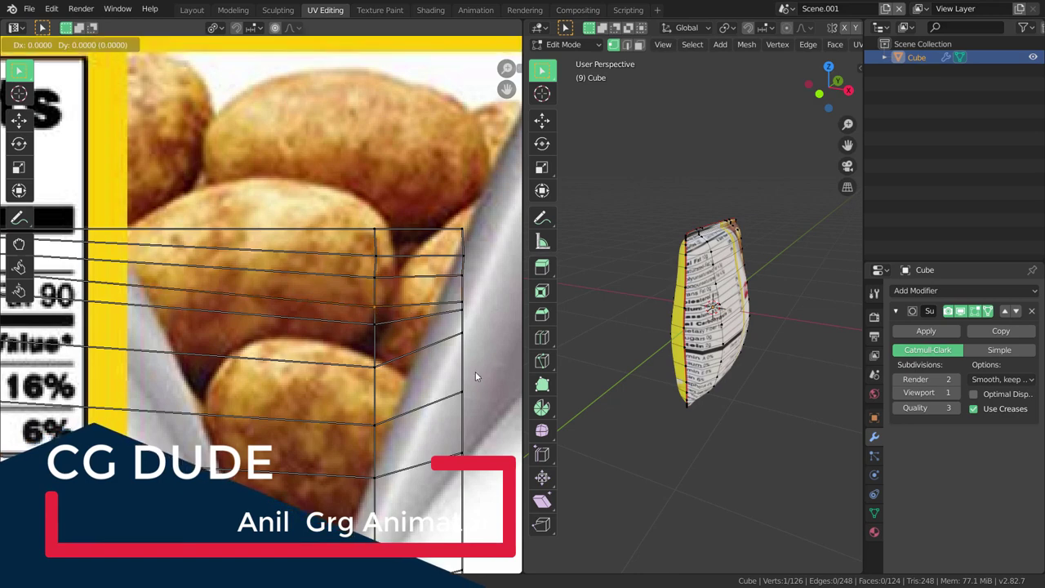
{"action": "left_click", "coordinate": [473, 322]}
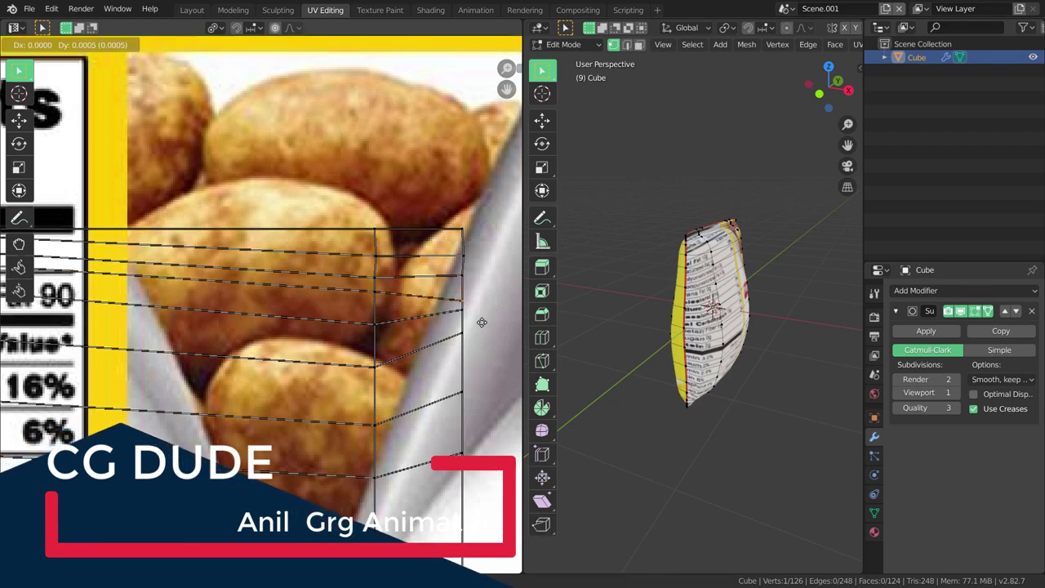
{"action": "key", "text": "g"}
{"action": "left_click", "coordinate": [478, 311]}
{"action": "key", "text": "g"}
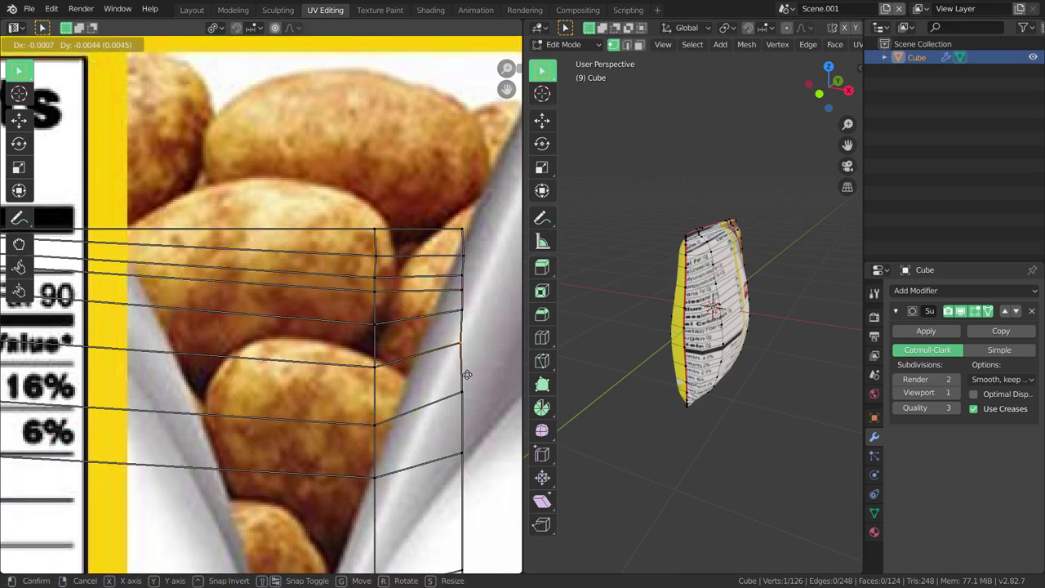
{"action": "left_click", "coordinate": [469, 389]}
Step: Nudge the lower-right vertices down so the lower edge lies horizontal near the Frito-Lay logo
{"action": "key", "text": "g"}
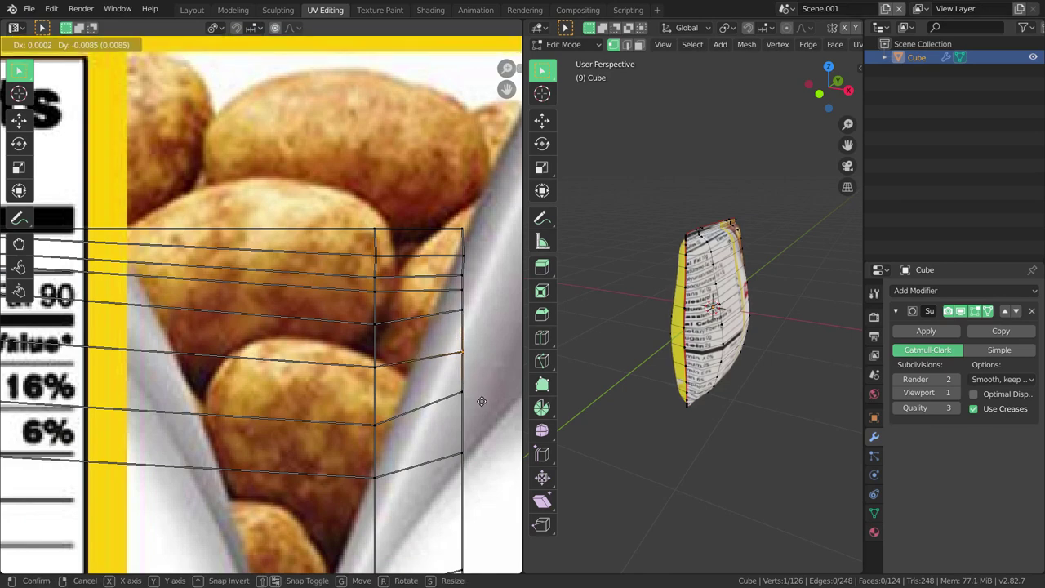
{"action": "left_click", "coordinate": [464, 396]}
{"action": "key", "text": "g"}
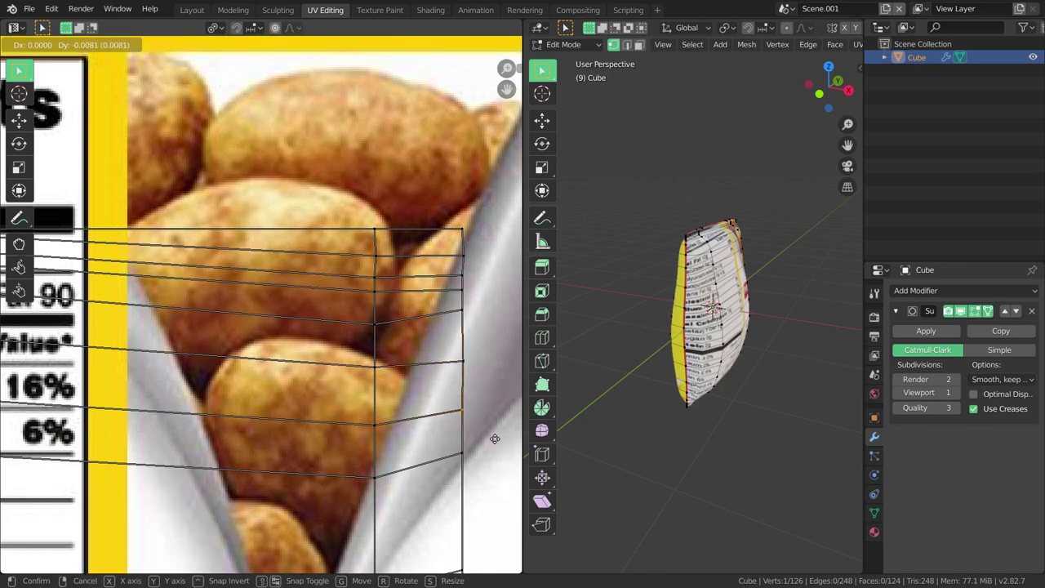
{"action": "left_click", "coordinate": [492, 434]}
{"action": "scroll", "coordinate": [445, 421], "scroll_direction": "down", "scroll_amount": 2}
{"action": "key", "text": "g"}
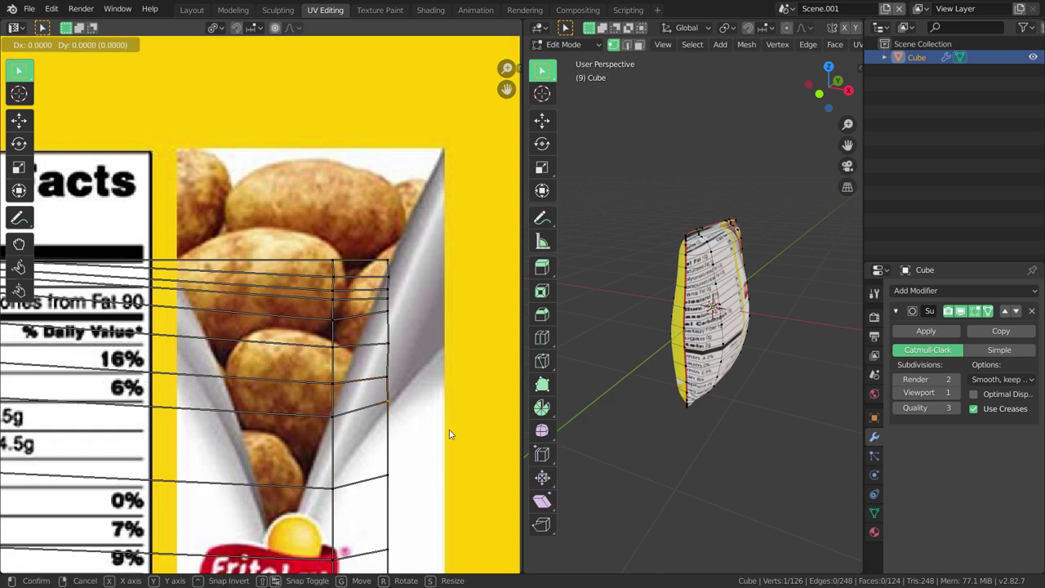
{"action": "left_click", "coordinate": [448, 438]}
{"action": "scroll", "coordinate": [449, 445], "scroll_direction": "down", "scroll_amount": 2}
{"action": "scroll", "coordinate": [447, 444], "scroll_direction": "down", "scroll_amount": 1}
{"action": "scroll", "coordinate": [407, 442], "scroll_direction": "up", "scroll_amount": 2}
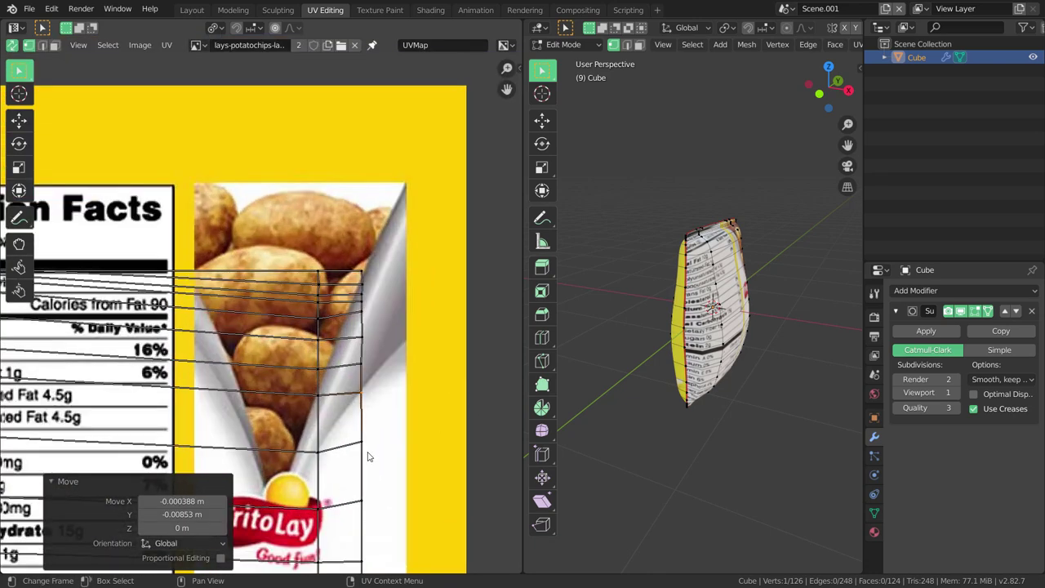
{"action": "key", "text": "g"}
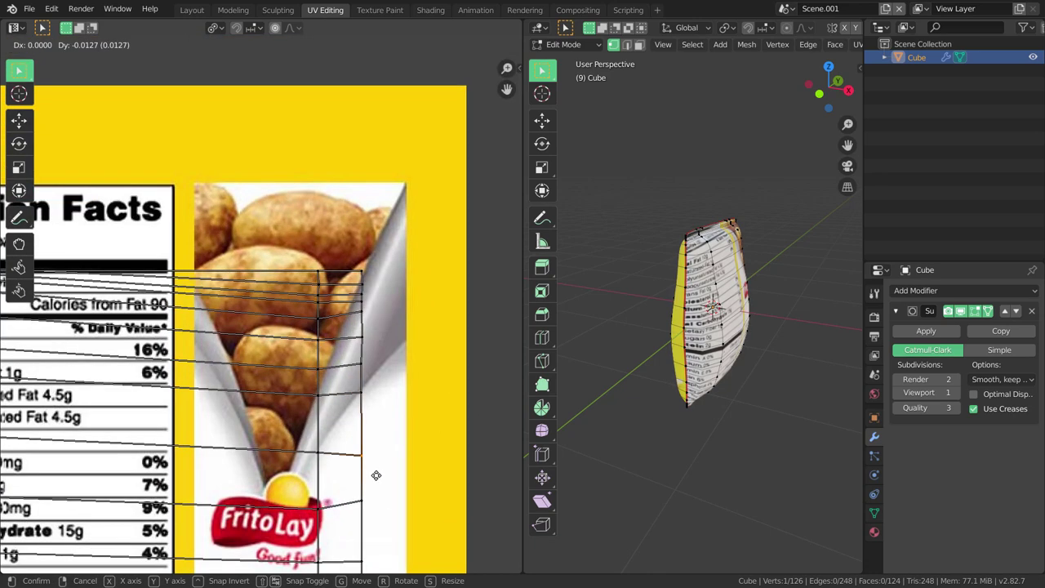
{"action": "left_click", "coordinate": [376, 474]}
{"action": "key", "text": "g"}
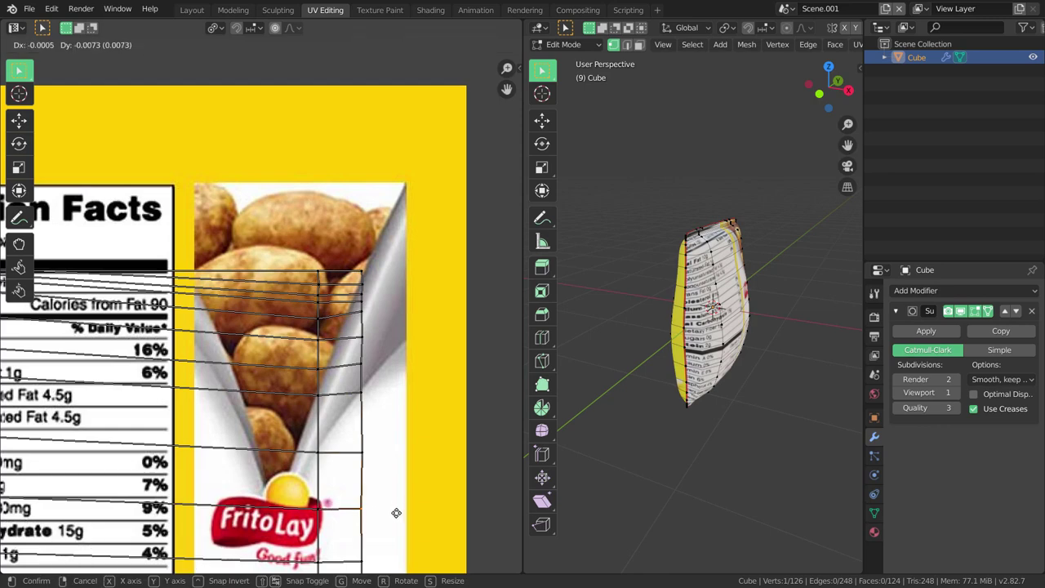
{"action": "left_click", "coordinate": [398, 508]}
{"action": "scroll", "coordinate": [384, 476], "scroll_direction": "down", "scroll_amount": 2}
{"action": "scroll", "coordinate": [377, 441], "scroll_direction": "down", "scroll_amount": 1}
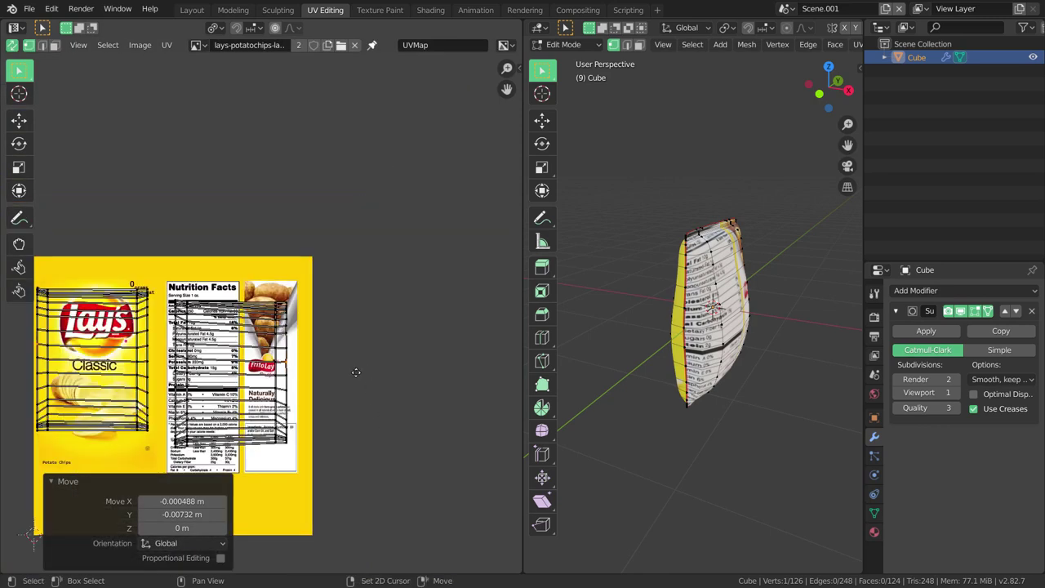
{"action": "middle_click_drag", "start_coordinate": [367, 367], "coordinate": [449, 337]}
Step: Switch to face select and select the whole front Lay's UV island
{"action": "scroll", "coordinate": [313, 364], "scroll_direction": "up", "scroll_amount": 2}
{"action": "middle_click_drag", "start_coordinate": [216, 345], "coordinate": [191, 348]}
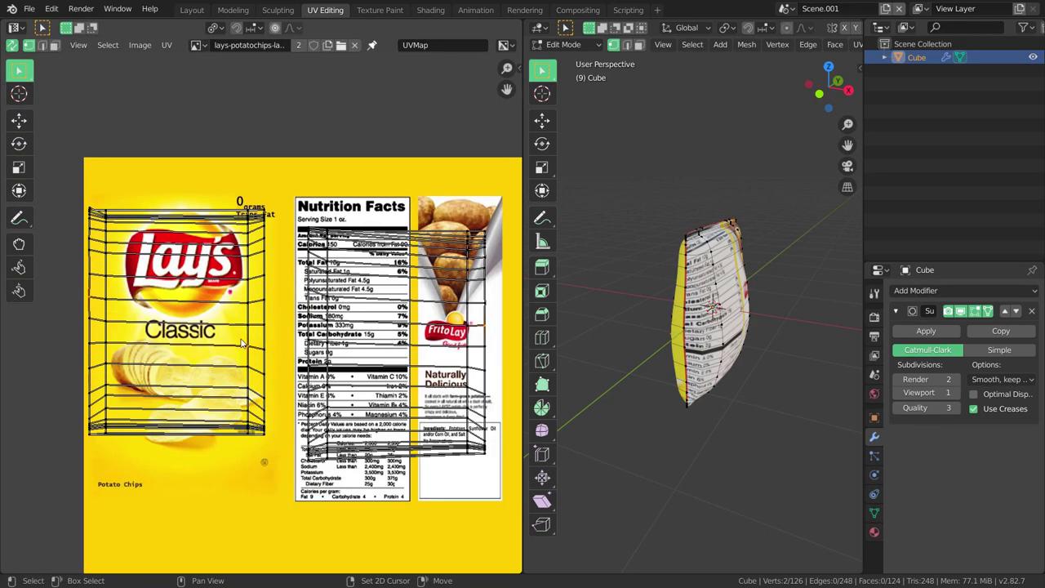
{"action": "left_click", "coordinate": [53, 45]}
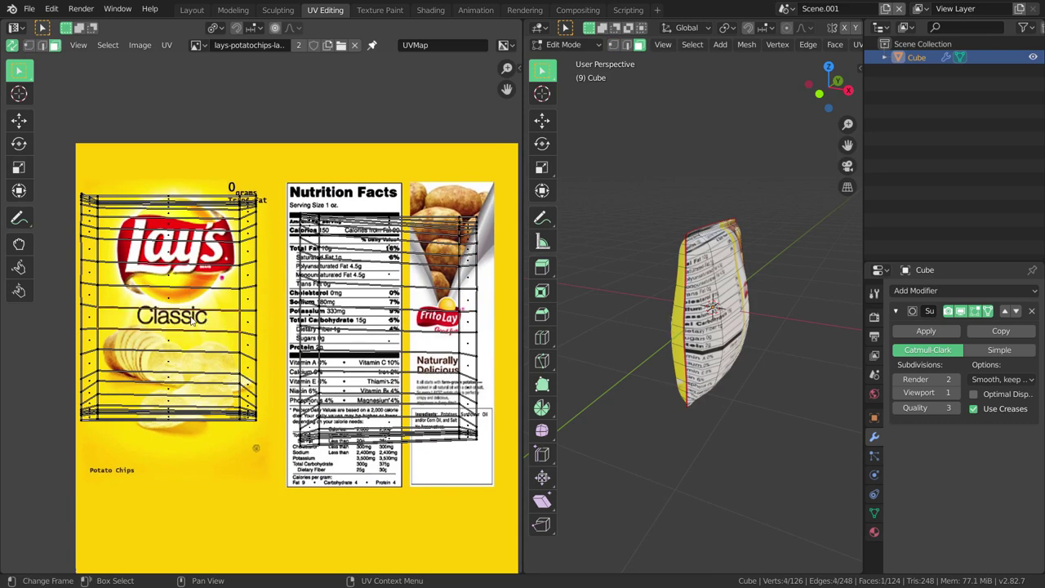
{"action": "key", "text": "l"}
{"action": "scroll", "coordinate": [204, 379], "scroll_direction": "down", "scroll_amount": 1}
{"action": "scroll", "coordinate": [208, 380], "scroll_direction": "up", "scroll_amount": 1}
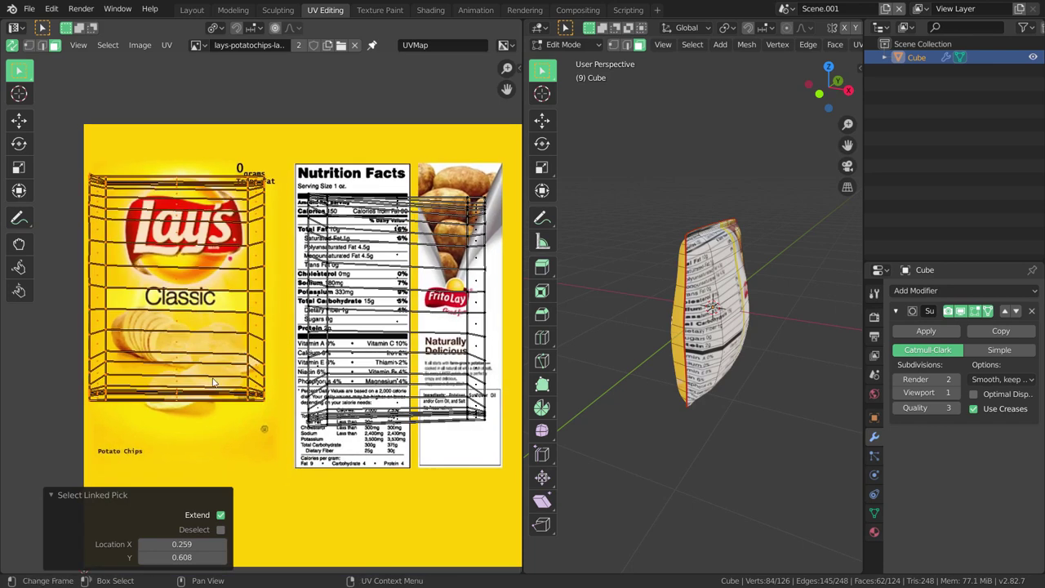
Step: Scale the front island vertically to 1.2 along Y over the Lay's Classic panel
{"action": "key", "text": "s"}
{"action": "key", "text": "y"}
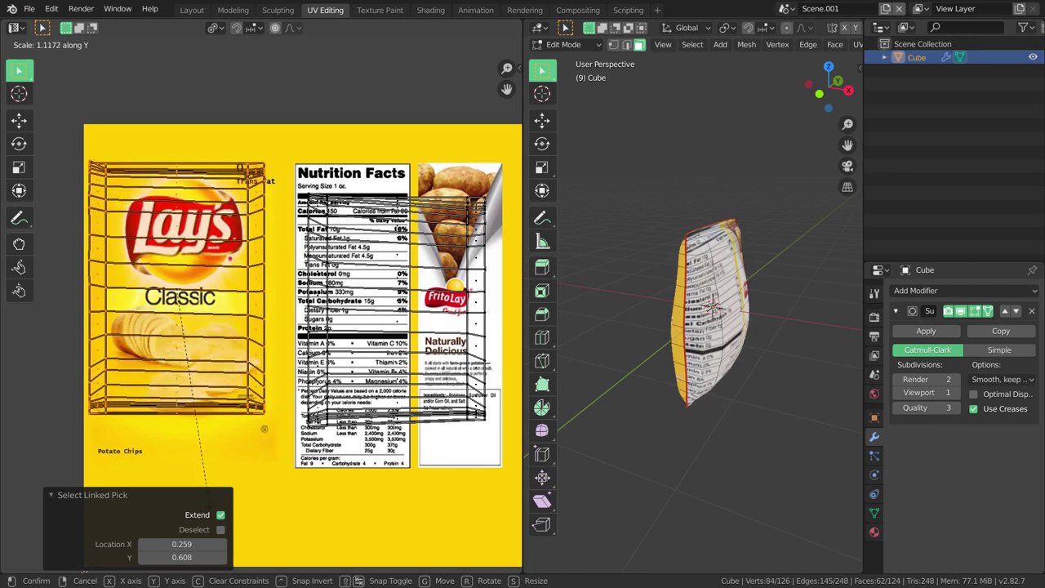
{"action": "left_click", "coordinate": [232, 395]}
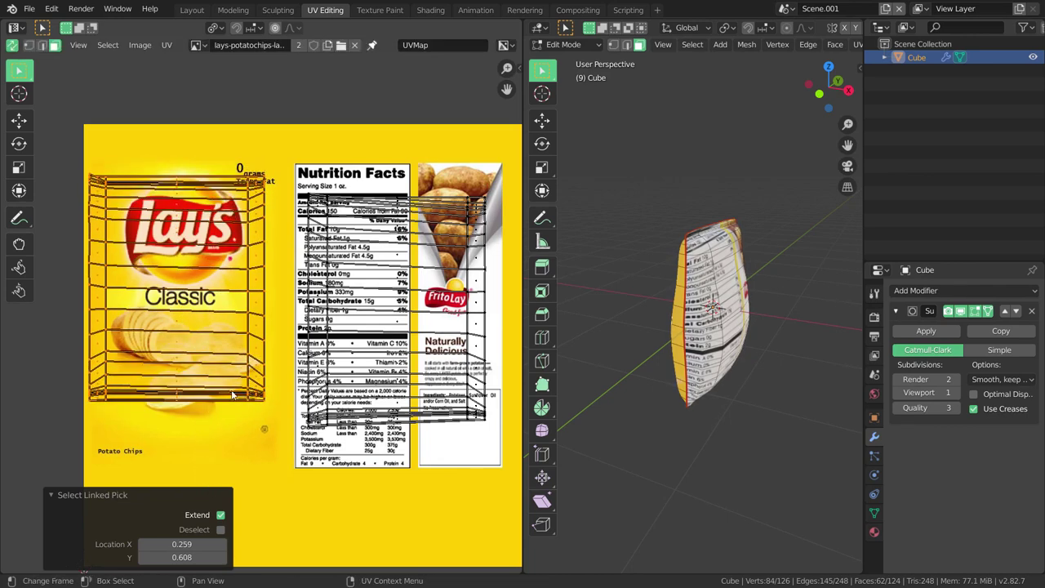
{"action": "key", "text": "s"}
{"action": "key", "text": "y"}
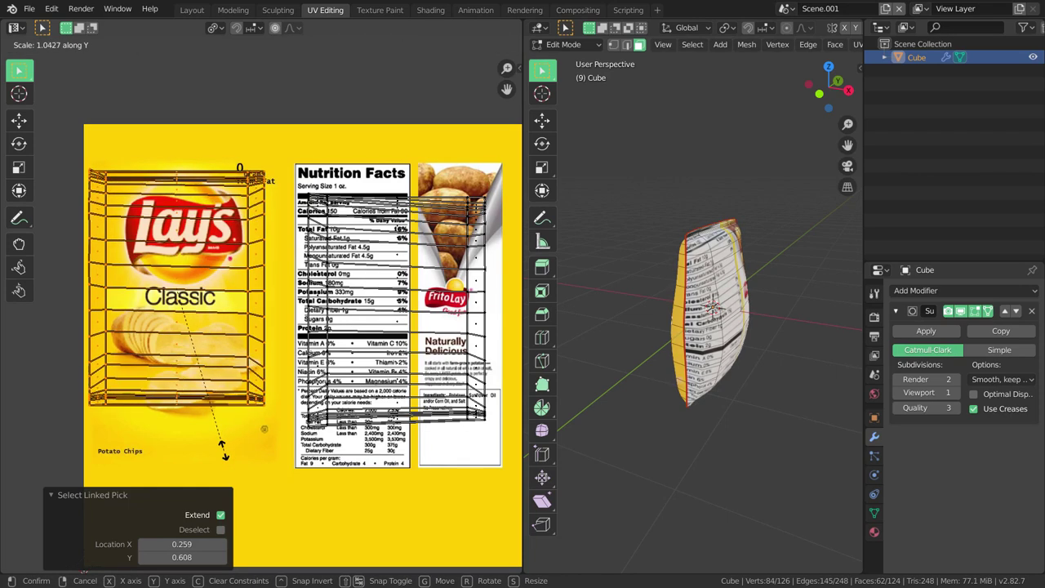
{"action": "left_click", "coordinate": [236, 406]}
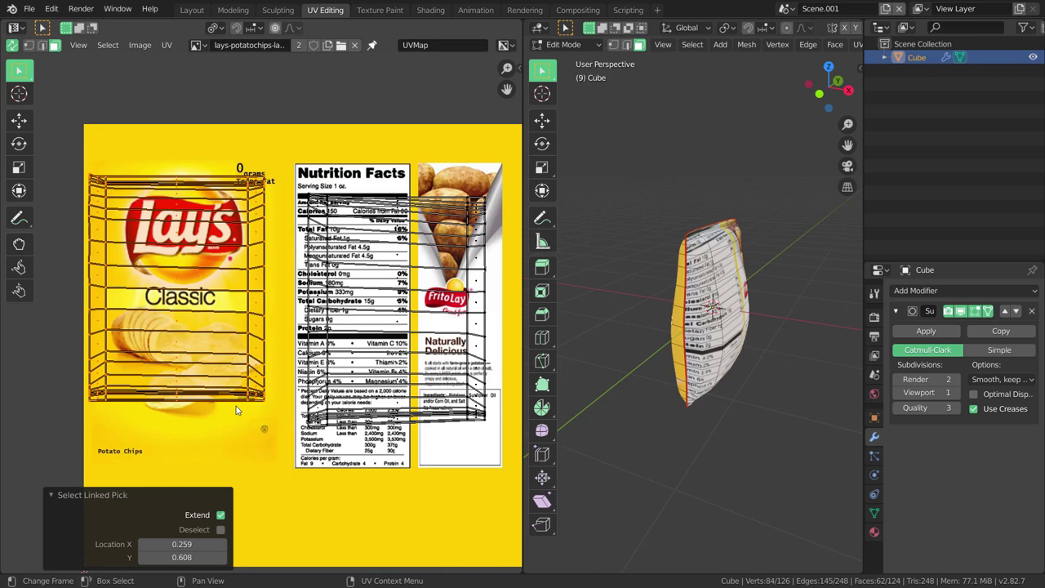
{"action": "key", "text": "s"}
{"action": "key", "text": "y"}
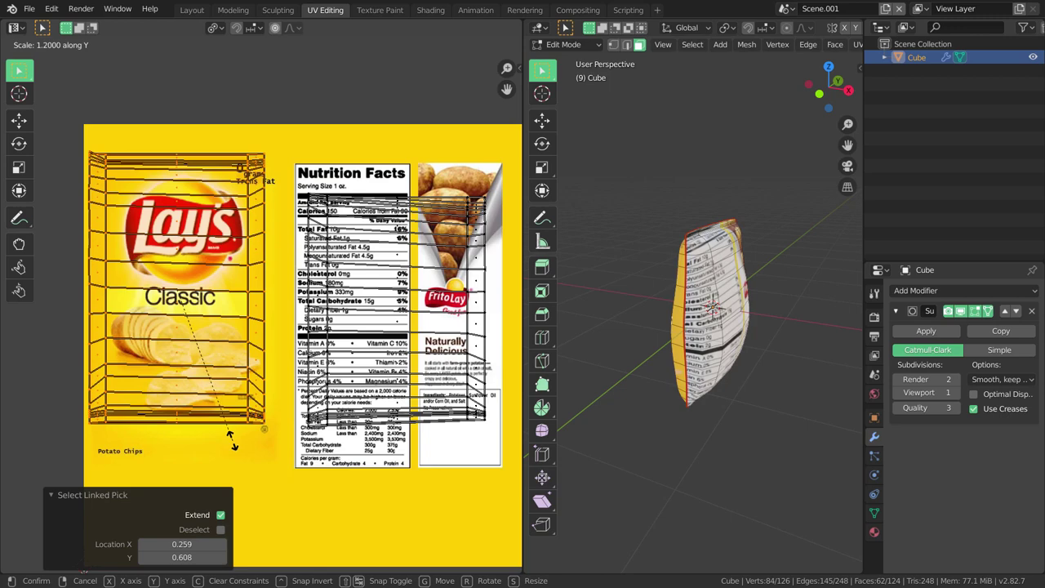
{"action": "left_click", "coordinate": [231, 439]}
{"action": "scroll", "coordinate": [245, 319], "scroll_direction": "down", "scroll_amount": 3}
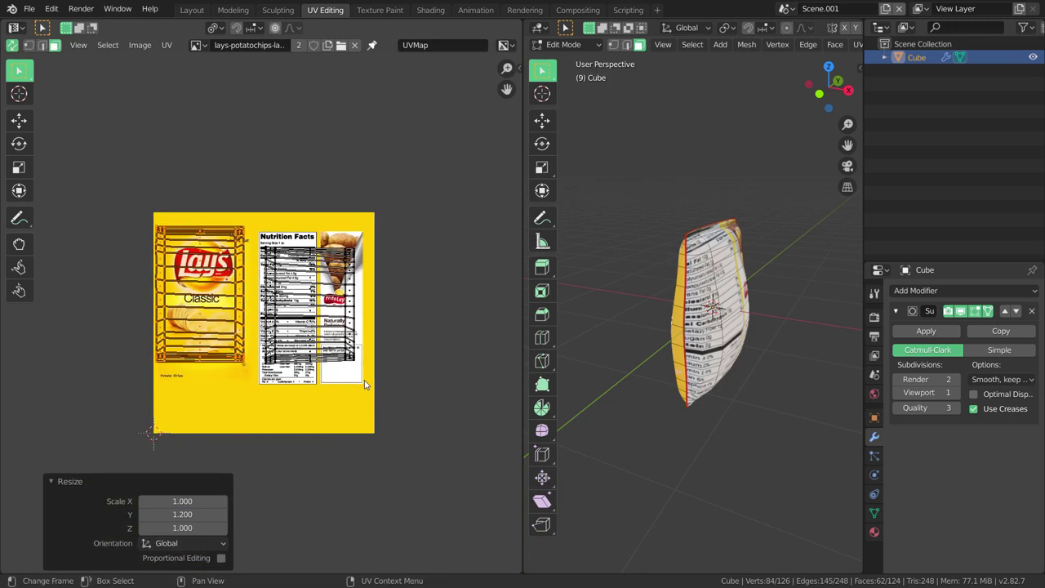
{"action": "scroll", "coordinate": [261, 319], "scroll_direction": "up", "scroll_amount": 2}
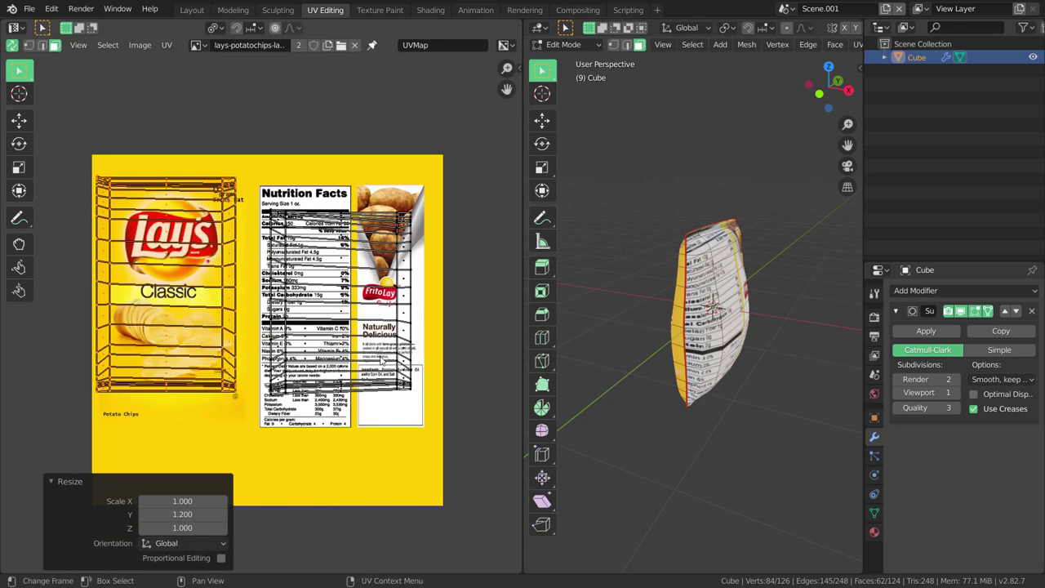
{"action": "left_click", "coordinate": [381, 359]}
Step: Select the whole back island and stretch it vertically to 1.1 along Y
{"action": "key", "text": "l"}
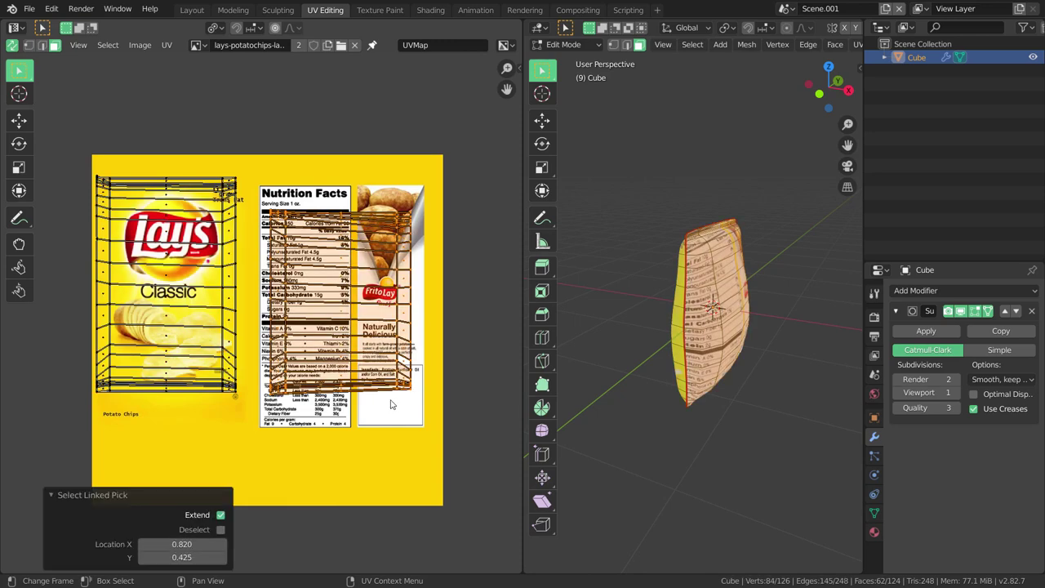
{"action": "key", "text": "s"}
{"action": "key", "text": "y"}
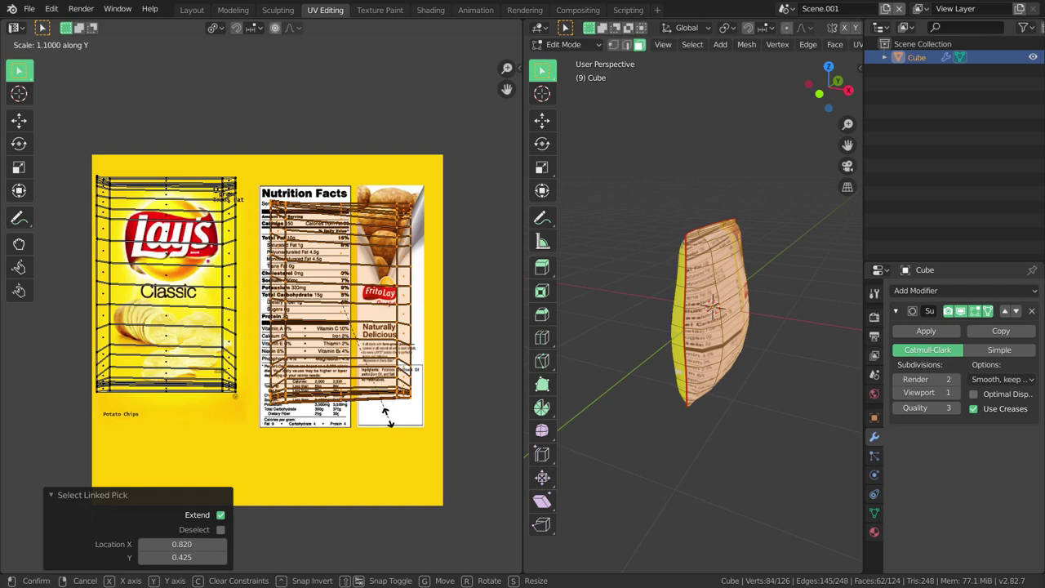
{"action": "left_click", "coordinate": [383, 400]}
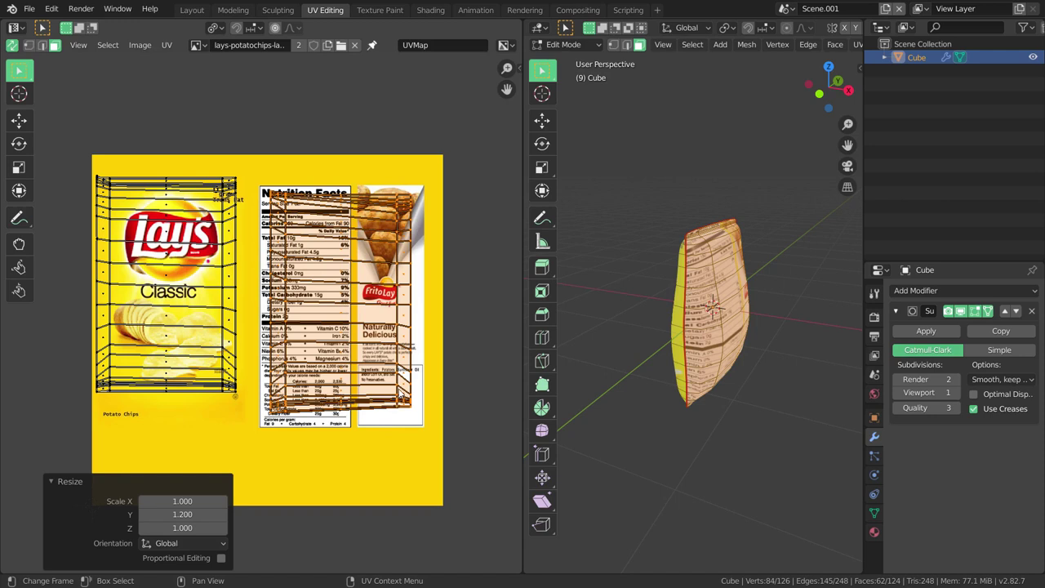
{"action": "key", "text": "s"}
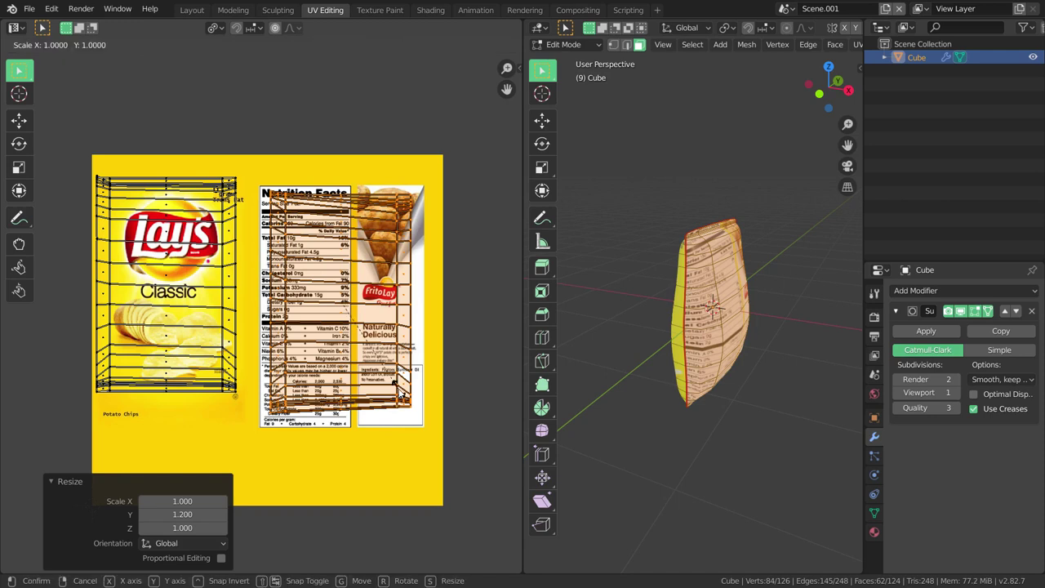
{"action": "key", "text": "y"}
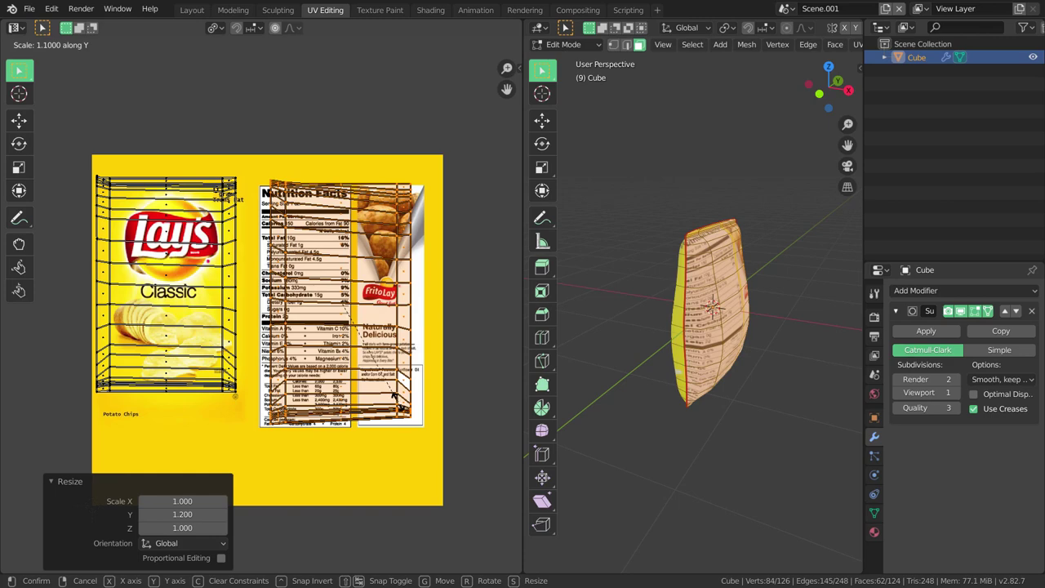
{"action": "left_click", "coordinate": [397, 398]}
{"action": "scroll", "coordinate": [400, 376], "scroll_direction": "up", "scroll_amount": 1}
{"action": "scroll", "coordinate": [406, 363], "scroll_direction": "down", "scroll_amount": 2}
{"action": "scroll", "coordinate": [395, 354], "scroll_direction": "up", "scroll_amount": 1}
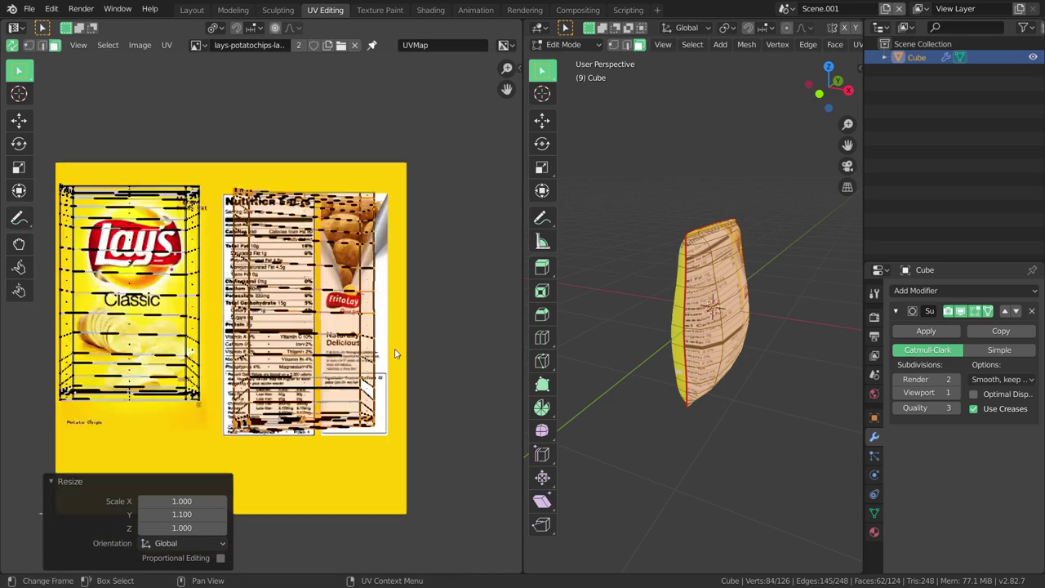
{"action": "scroll", "coordinate": [395, 354], "scroll_direction": "up", "scroll_amount": 1}
Step: Widen the back island to 1.116 along X and start shifting it downward
{"action": "key", "text": "s"}
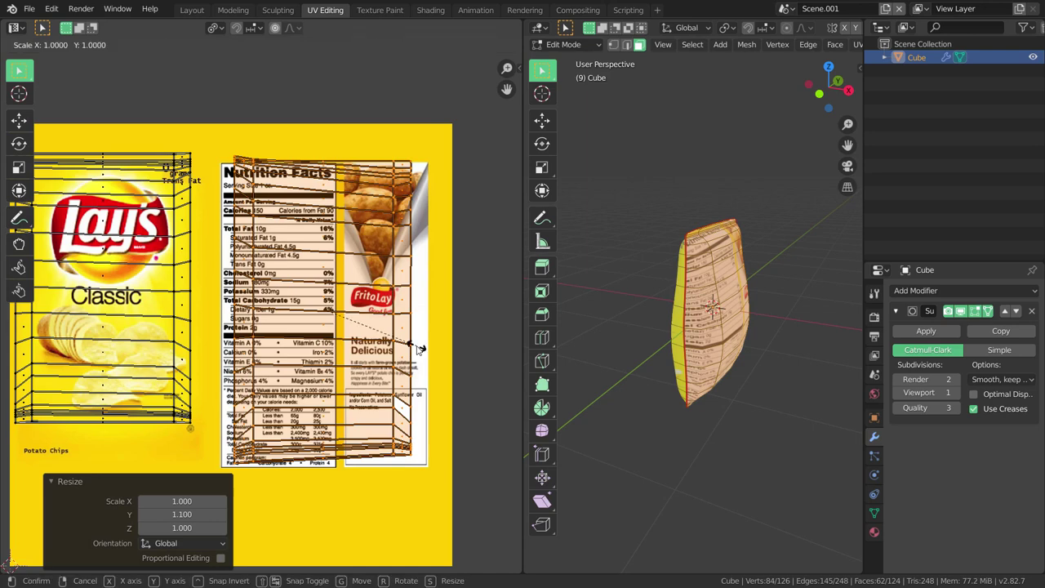
{"action": "key", "text": "x"}
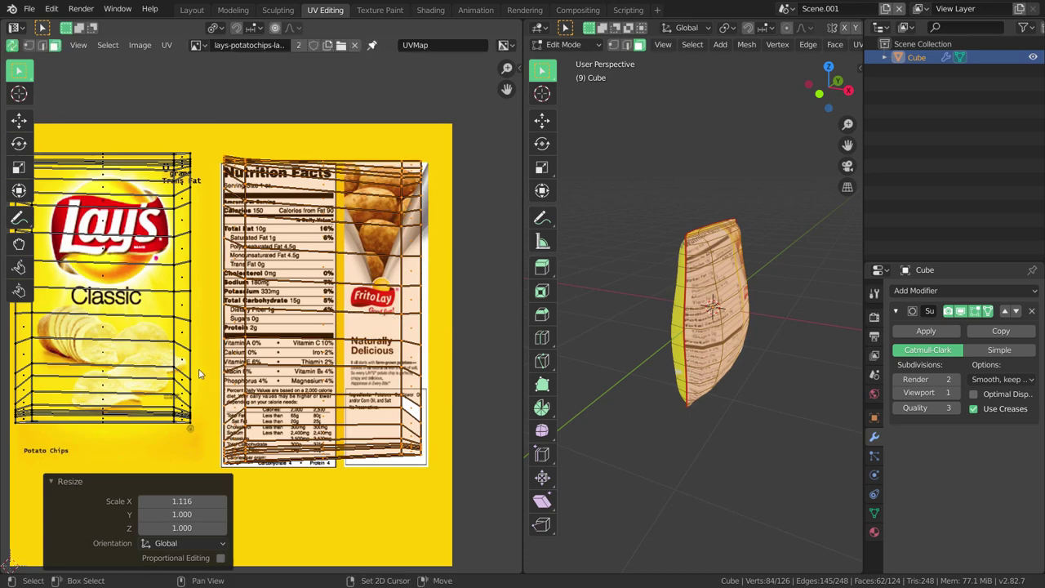
{"action": "scroll", "coordinate": [185, 333], "scroll_direction": "down", "scroll_amount": 1, "text": "shift"}
{"action": "scroll", "coordinate": [270, 325], "scroll_direction": "down", "scroll_amount": 3, "text": "shift"}
{"action": "scroll", "coordinate": [353, 317], "scroll_direction": "down", "scroll_amount": 1, "text": "shift"}
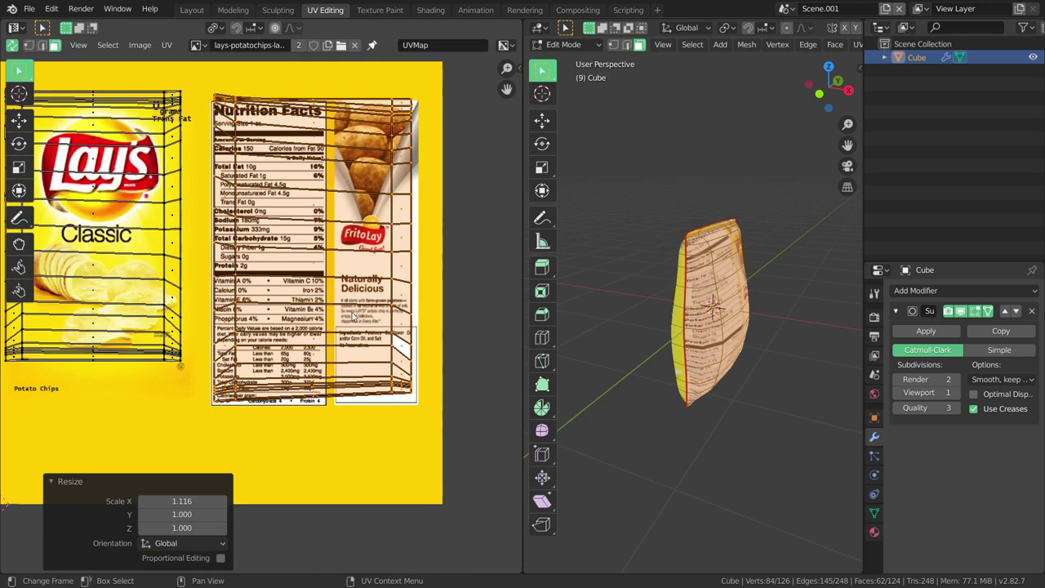
{"action": "key", "text": "g"}
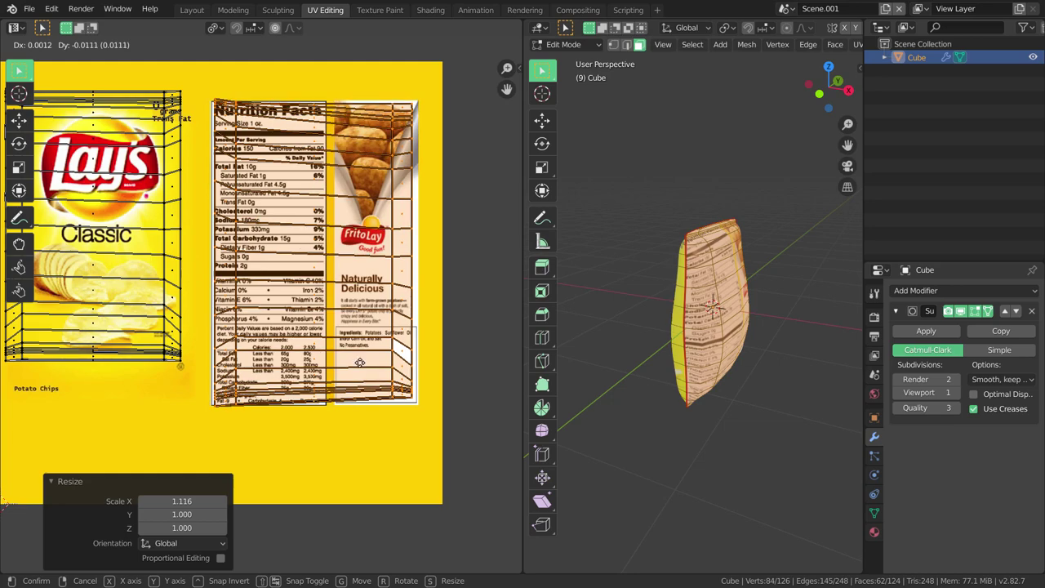
Step: Place the back island, zoom in on the Nutrition Facts header, and grab a corner vertex
{"action": "left_click", "coordinate": [359, 363]}
{"action": "scroll", "coordinate": [353, 257], "scroll_direction": "up", "scroll_amount": 2}
{"action": "scroll", "coordinate": [343, 294], "scroll_direction": "up", "scroll_amount": 2}
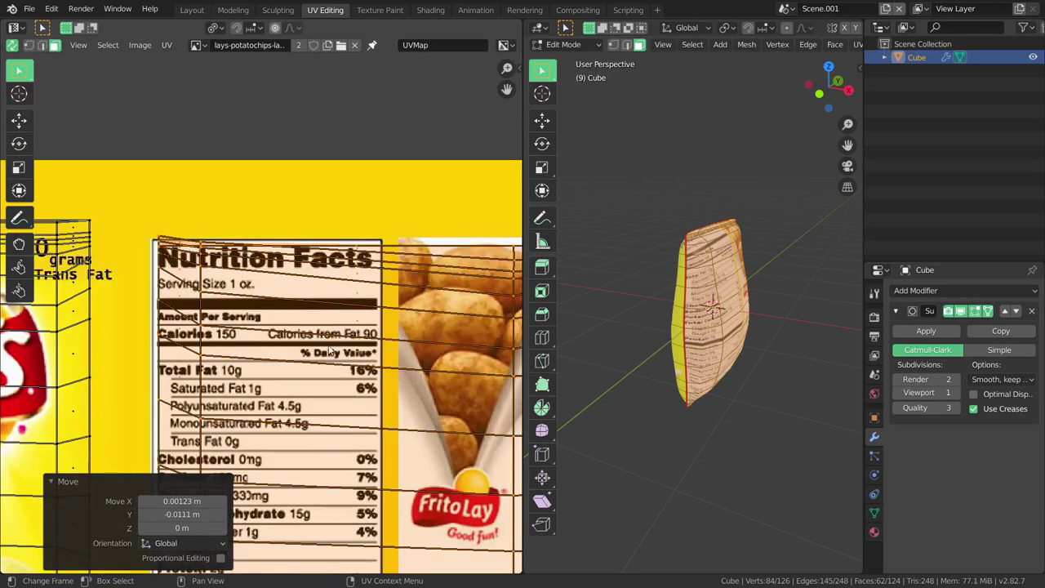
{"action": "scroll", "coordinate": [331, 343], "scroll_direction": "up", "scroll_amount": 2}
{"action": "scroll", "coordinate": [325, 367], "scroll_direction": "up", "scroll_amount": 2}
{"action": "scroll", "coordinate": [325, 367], "scroll_direction": "up", "scroll_amount": 3}
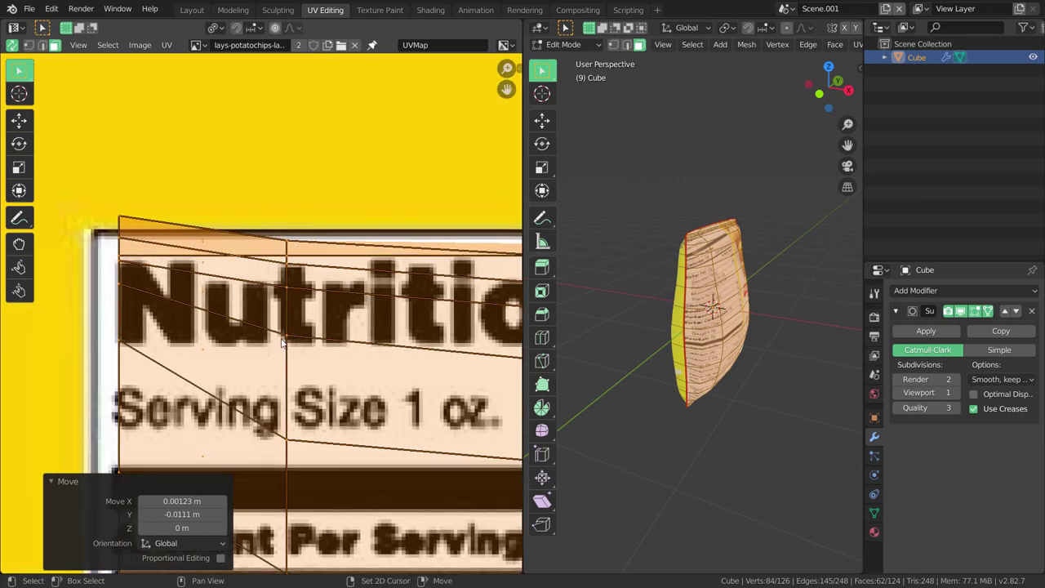
{"action": "middle_click_drag", "start_coordinate": [319, 350], "coordinate": [258, 281]}
{"action": "scroll", "coordinate": [257, 282], "scroll_direction": "down", "scroll_amount": 2}
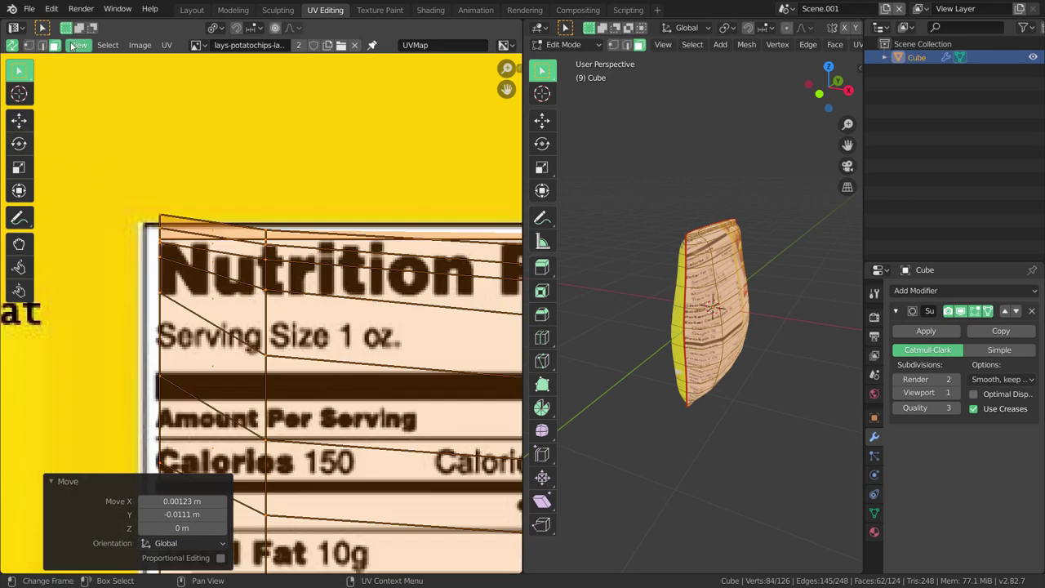
{"action": "scroll", "coordinate": [172, 239], "scroll_direction": "up", "scroll_amount": 2}
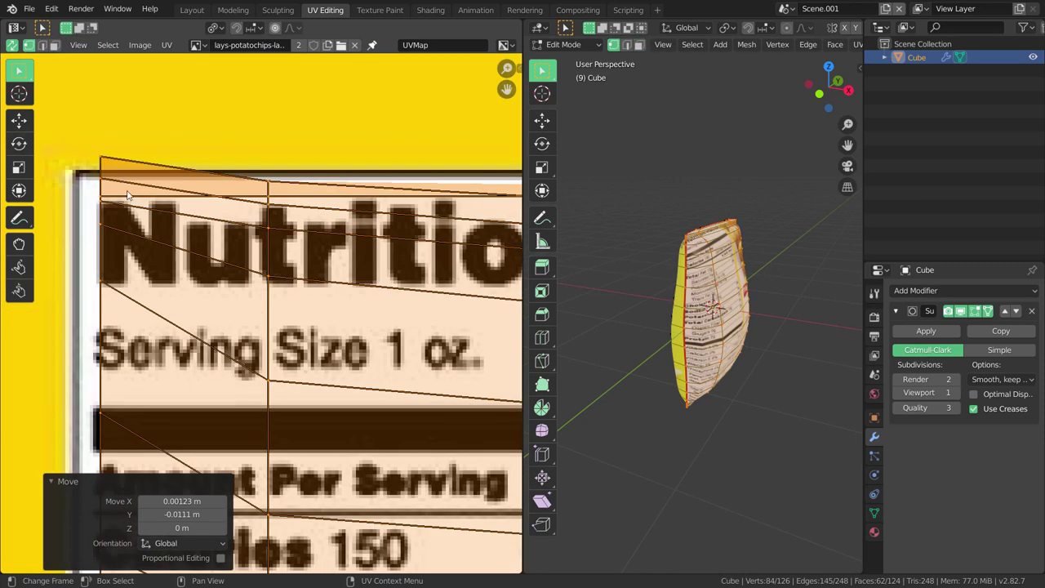
{"action": "left_click", "coordinate": [121, 172]}
{"action": "scroll", "coordinate": [144, 191], "scroll_direction": "up", "scroll_amount": 1}
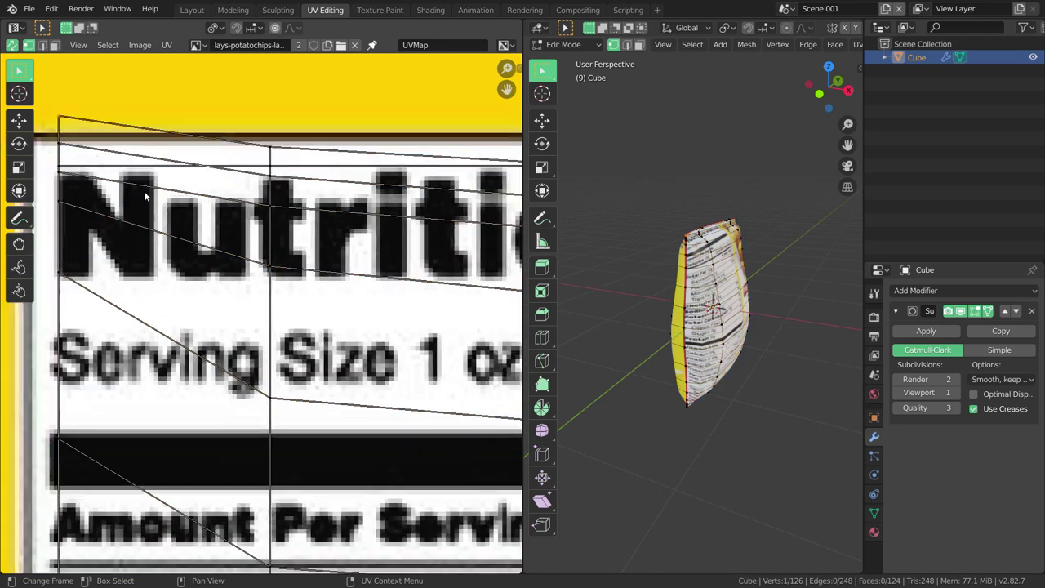
{"action": "key", "text": "g"}
Step: Move the back island's lower left-edge vertices onto the Nutrition Facts label's left edge
{"action": "left_click", "coordinate": [113, 226]}
{"action": "left_click", "coordinate": [59, 279]}
{"action": "key", "text": "g"}
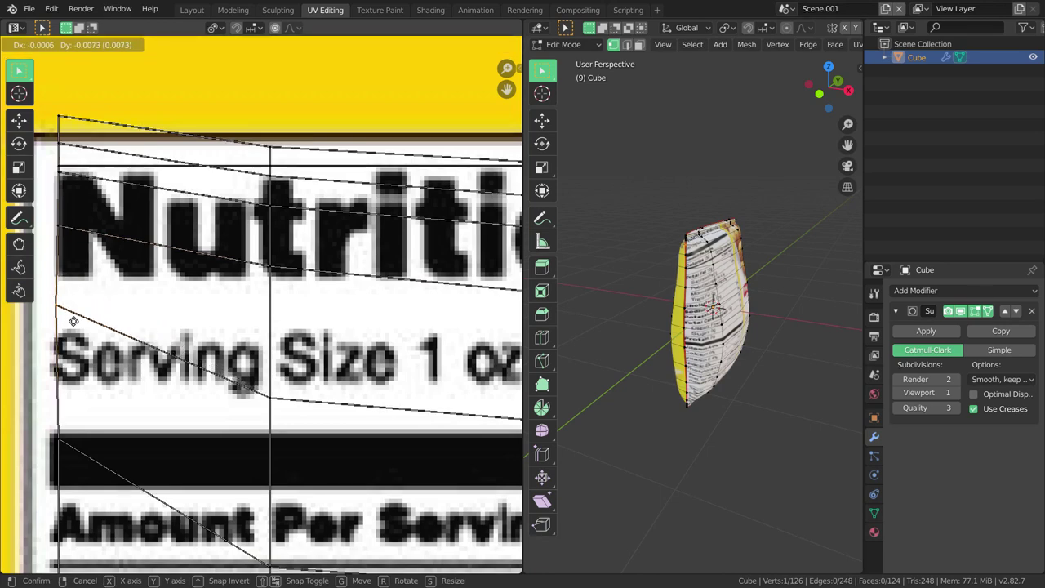
{"action": "key", "text": "Escape"}
{"action": "key", "text": "g"}
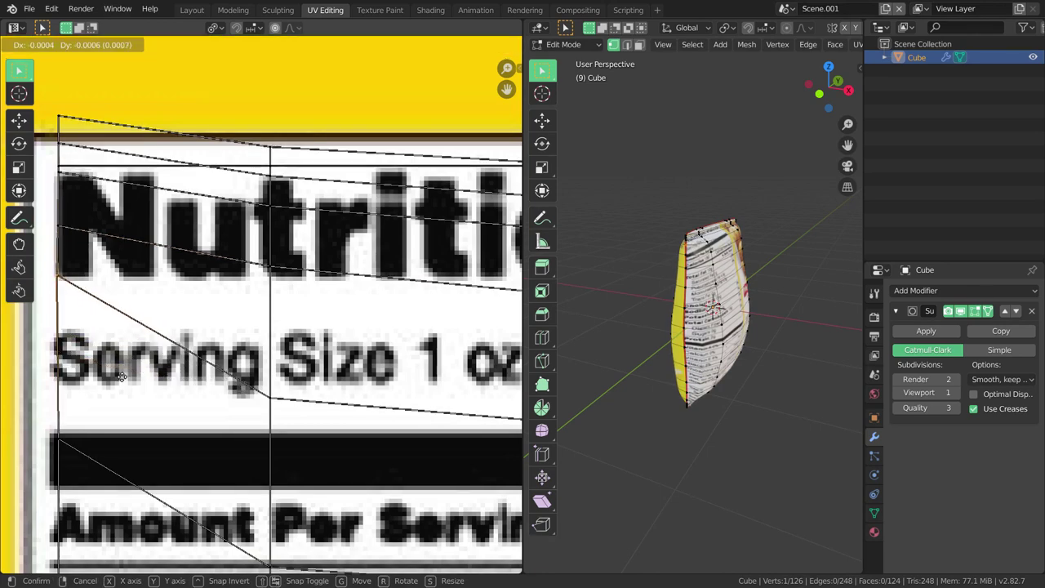
{"action": "key", "text": "Escape"}
{"action": "scroll", "coordinate": [147, 346], "scroll_direction": "down", "scroll_amount": 2}
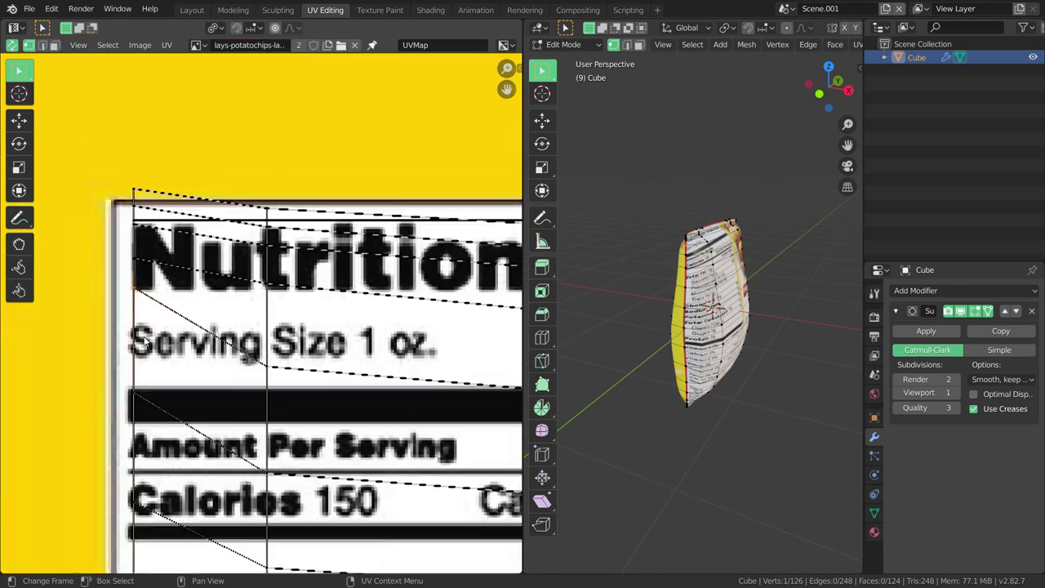
{"action": "scroll", "coordinate": [190, 343], "scroll_direction": "down", "scroll_amount": 1}
{"action": "key", "text": "g"}
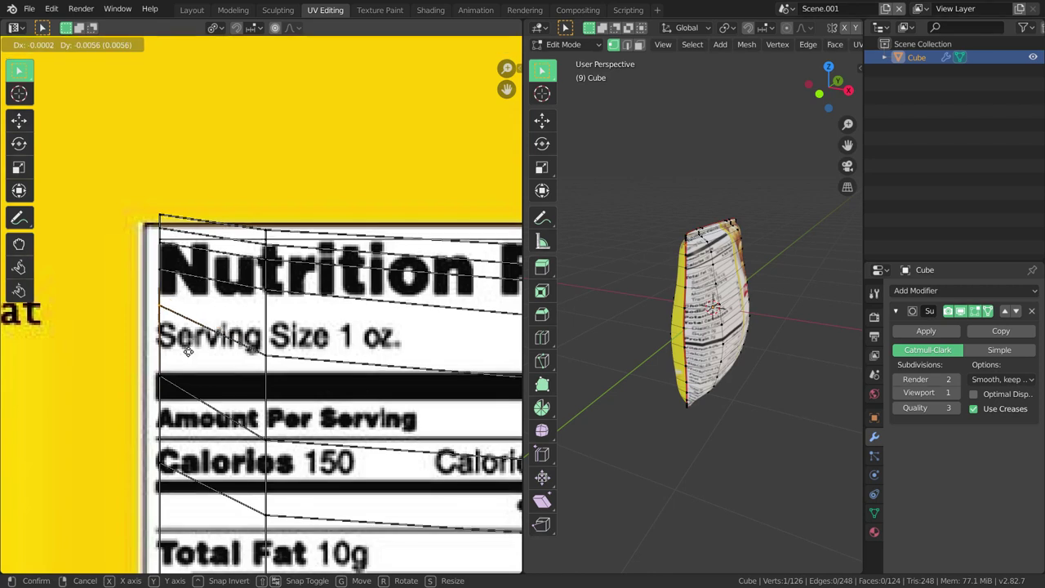
{"action": "left_click", "coordinate": [186, 389]}
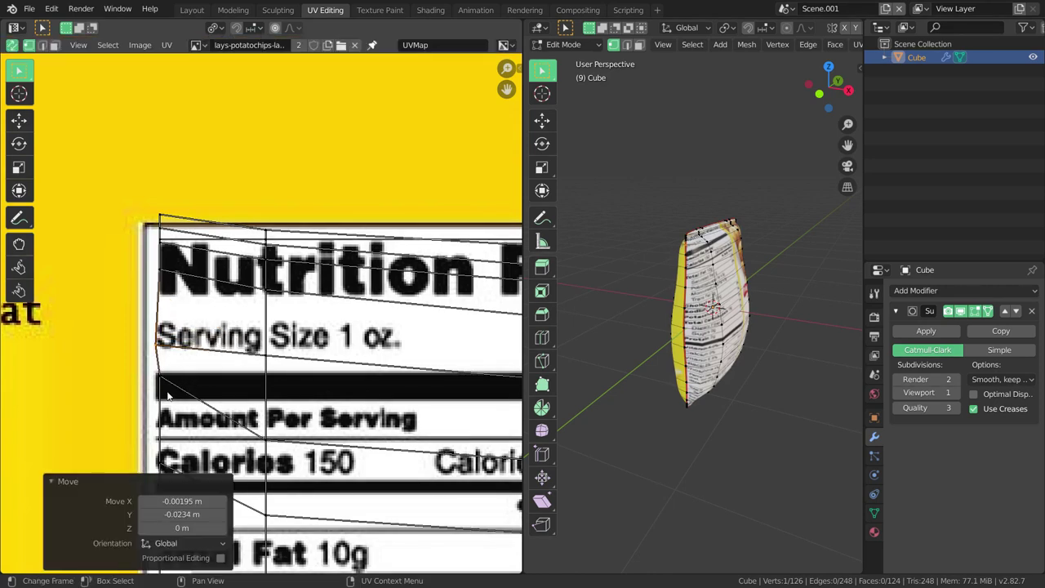
{"action": "key", "text": "g"}
{"action": "left_click", "coordinate": [171, 415]}
Step: Nudge the upper left-edge and top-left corner vertices down onto the label's top edge
{"action": "left_click", "coordinate": [163, 359]}
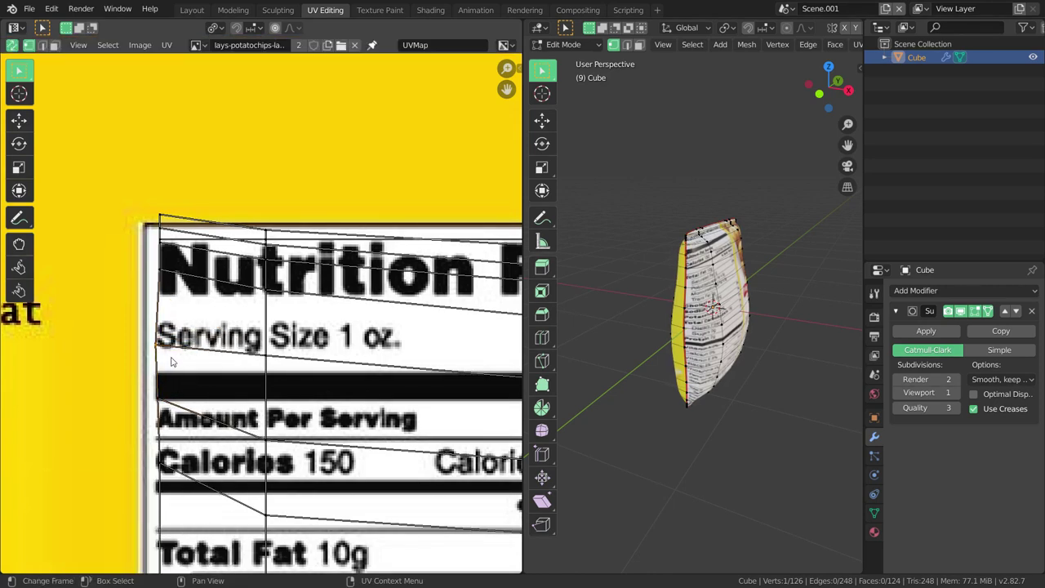
{"action": "key", "text": "g"}
{"action": "left_click", "coordinate": [162, 294]}
{"action": "key", "text": "g"}
{"action": "left_click", "coordinate": [165, 301]}
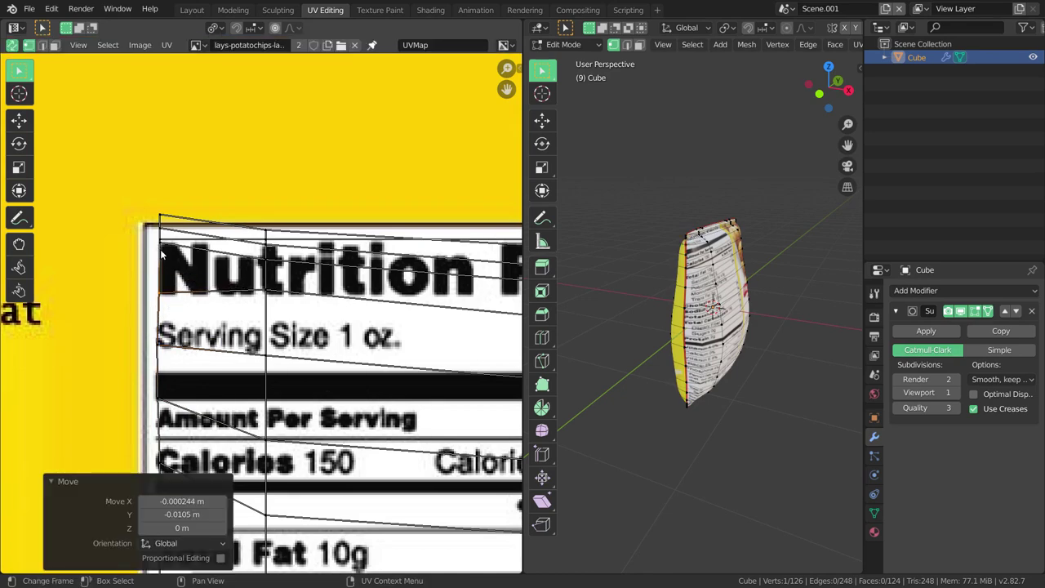
{"action": "left_click", "coordinate": [162, 255]}
{"action": "key", "text": "g"}
{"action": "left_click", "coordinate": [175, 283]}
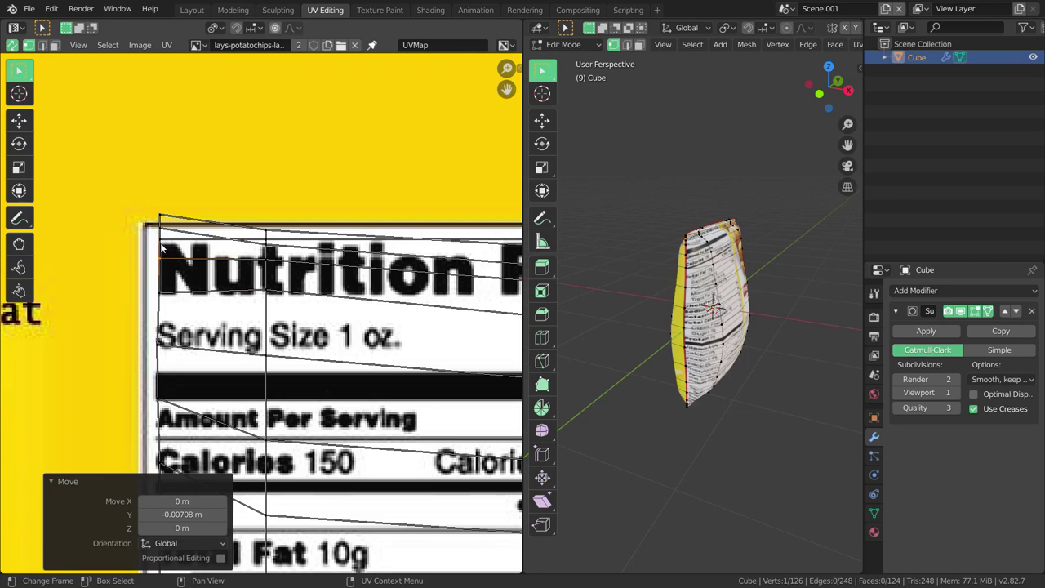
{"action": "left_click", "coordinate": [161, 246]}
{"action": "key", "text": "g"}
{"action": "left_click", "coordinate": [161, 245]}
{"action": "left_click", "coordinate": [160, 243]}
{"action": "key", "text": "g"}
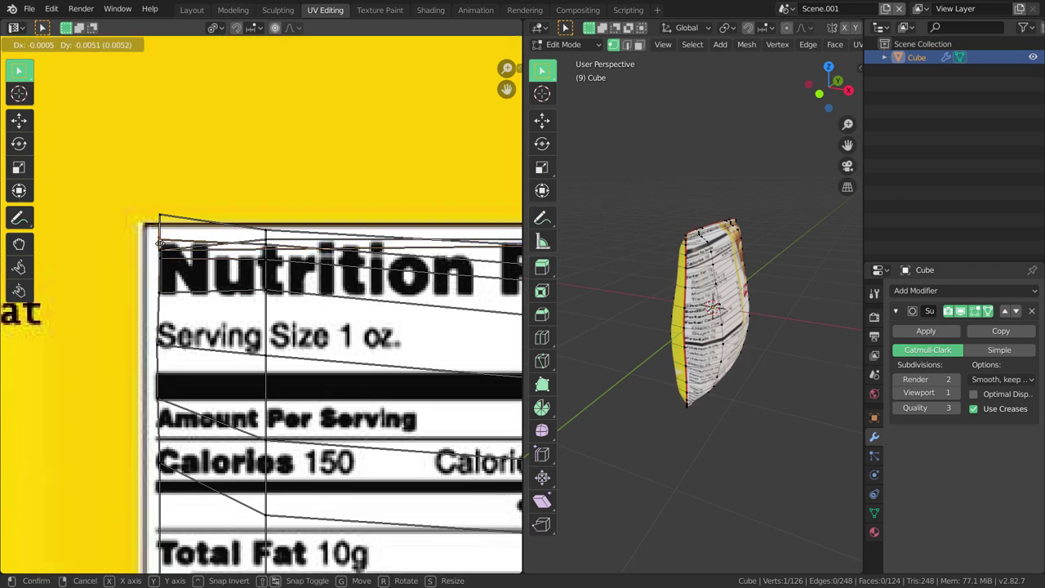
{"action": "left_click", "coordinate": [160, 243]}
{"action": "left_click", "coordinate": [161, 237]}
Step: Move the corner vertex once more onto the label's top-left corner
{"action": "key", "text": "g"}
{"action": "left_click", "coordinate": [162, 235]}
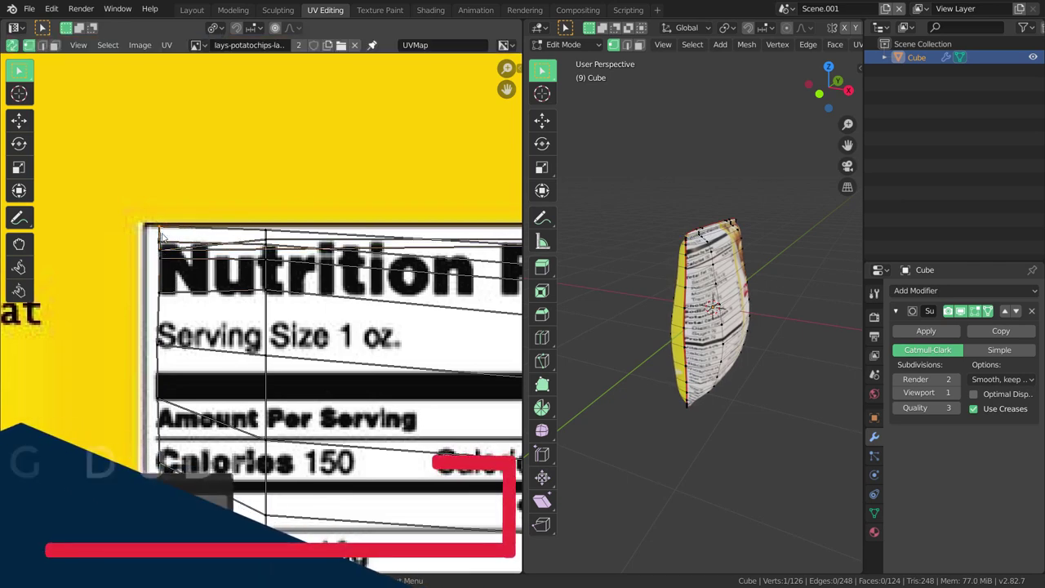
{"action": "scroll", "coordinate": [327, 326], "scroll_direction": "down", "scroll_amount": 3}
{"action": "scroll", "coordinate": [368, 351], "scroll_direction": "down", "scroll_amount": 3}
{"action": "scroll", "coordinate": [396, 372], "scroll_direction": "down", "scroll_amount": 3}
Step: Move the back island's bottom-right UV vertex onto the ingredients box corner, offset 0.00194 X, -0.0101 Y
{"action": "key", "text": "Home"}
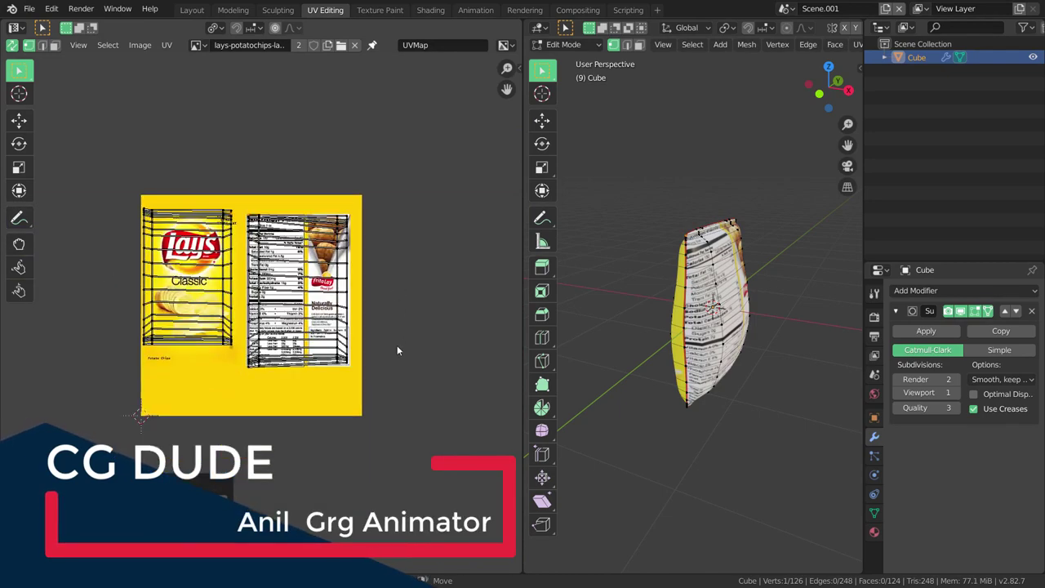
{"action": "scroll", "coordinate": [396, 350], "scroll_direction": "up", "scroll_amount": 3}
{"action": "scroll", "coordinate": [390, 346], "scroll_direction": "up", "scroll_amount": 4}
{"action": "scroll", "coordinate": [388, 347], "scroll_direction": "up", "scroll_amount": 2}
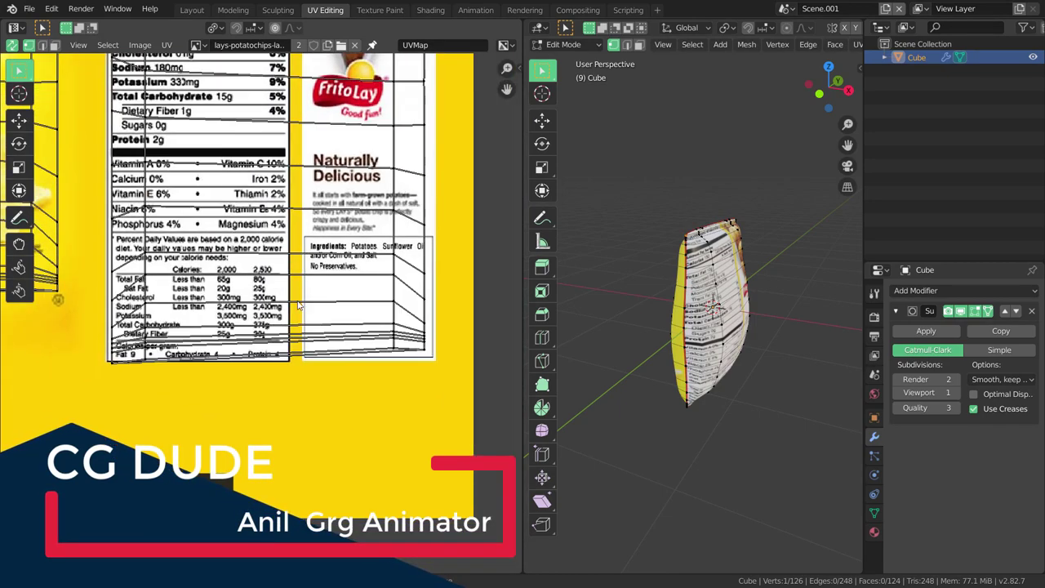
{"action": "scroll", "coordinate": [391, 359], "scroll_direction": "up", "scroll_amount": 2}
{"action": "scroll", "coordinate": [393, 377], "scroll_direction": "up", "scroll_amount": 2}
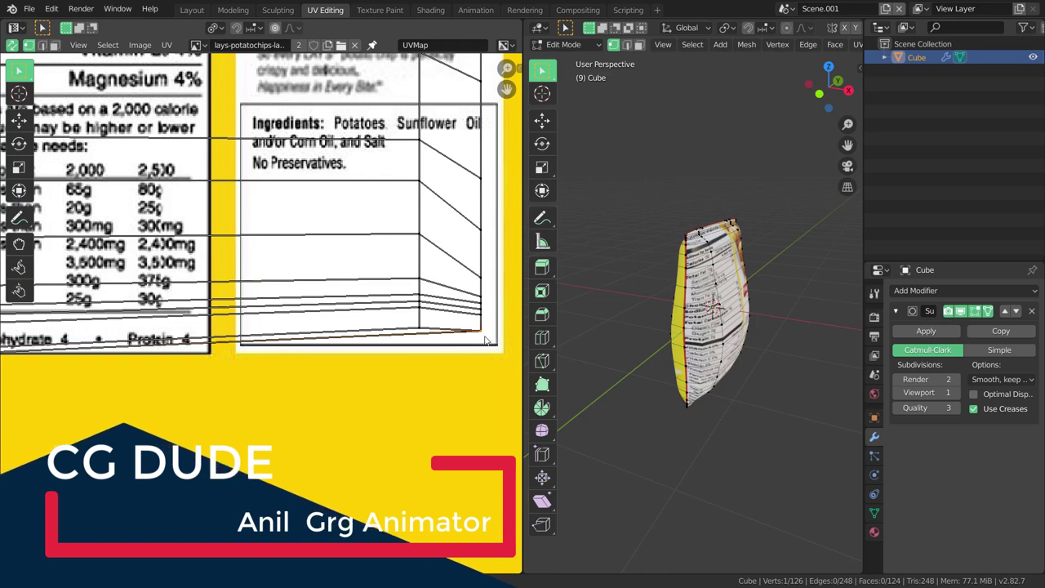
{"action": "key", "text": "g"}
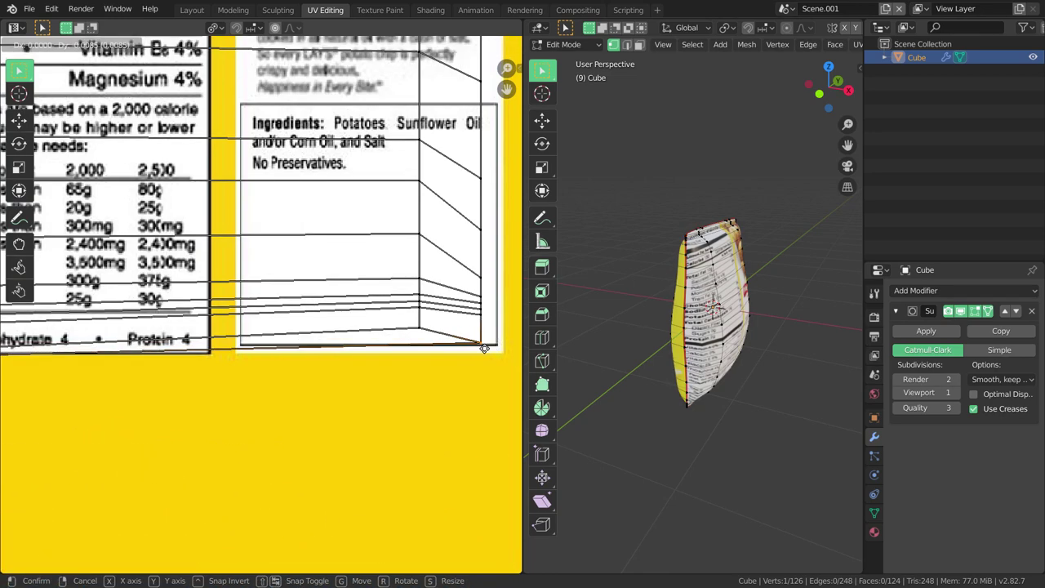
{"action": "left_click", "coordinate": [487, 349]}
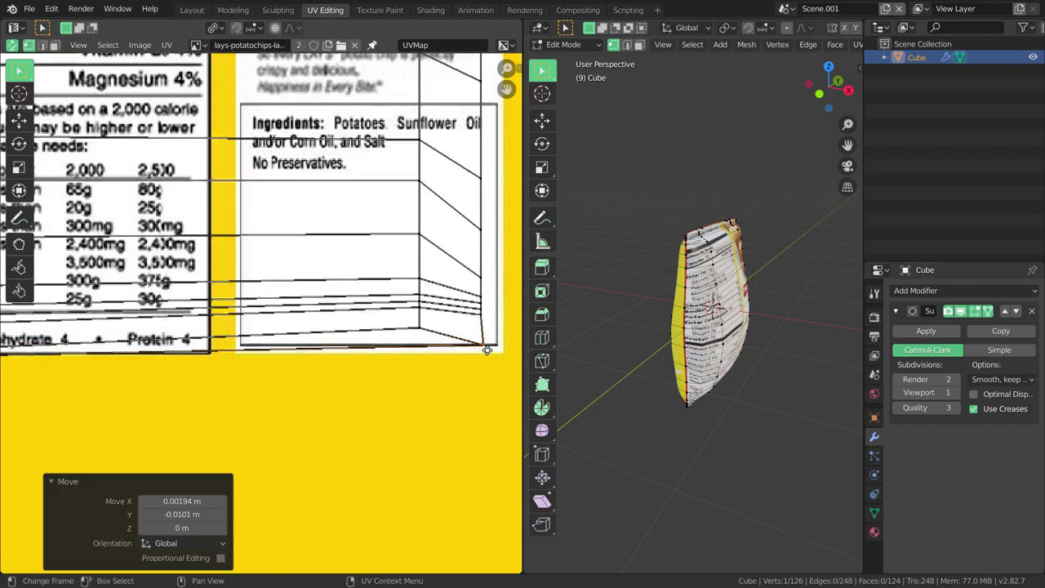
Step: Zoom in and out to check the vertex's fit on the ingredients box corner
{"action": "scroll", "coordinate": [384, 362], "scroll_direction": "down", "scroll_amount": 2}
{"action": "scroll", "coordinate": [329, 349], "scroll_direction": "down", "scroll_amount": 2}
{"action": "scroll", "coordinate": [354, 363], "scroll_direction": "down", "scroll_amount": 2}
{"action": "scroll", "coordinate": [367, 359], "scroll_direction": "down", "scroll_amount": 1}
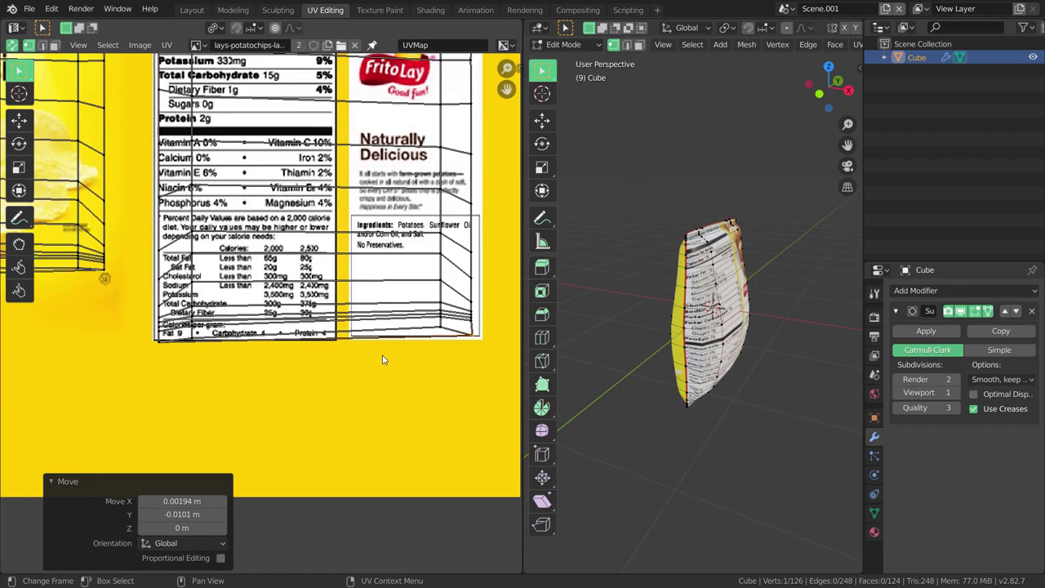
{"action": "scroll", "coordinate": [370, 276], "scroll_direction": "down", "scroll_amount": 3}
{"action": "scroll", "coordinate": [391, 325], "scroll_direction": "up", "scroll_amount": 1}
{"action": "scroll", "coordinate": [377, 322], "scroll_direction": "up", "scroll_amount": 1}
{"action": "scroll", "coordinate": [377, 321], "scroll_direction": "up", "scroll_amount": 3}
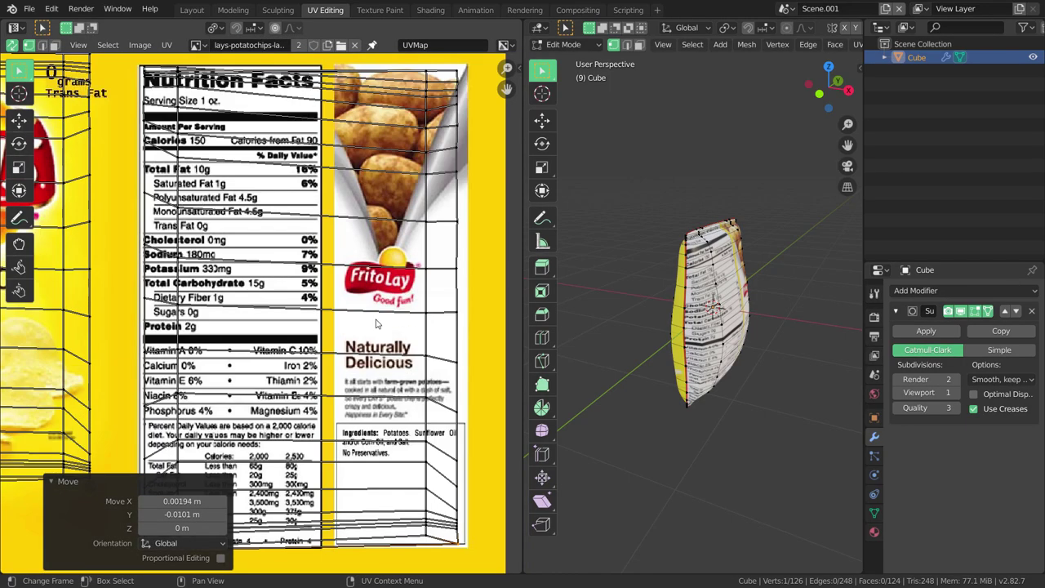
{"action": "scroll", "coordinate": [377, 321], "scroll_direction": "up", "scroll_amount": 1, "text": "ctrl"}
{"action": "scroll", "coordinate": [377, 322], "scroll_direction": "down", "scroll_amount": 3}
{"action": "scroll", "coordinate": [351, 339], "scroll_direction": "up", "scroll_amount": 1}
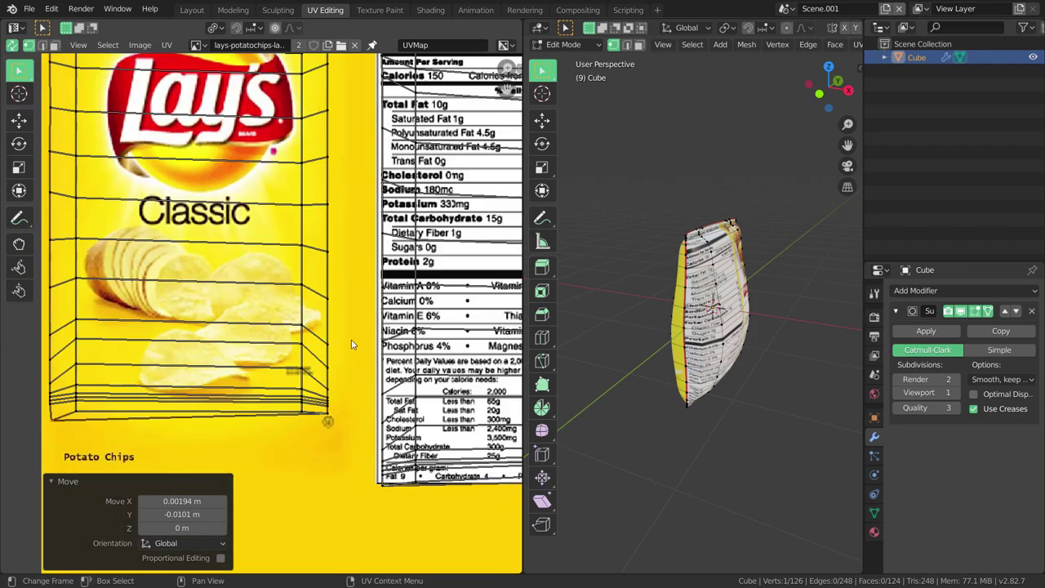
{"action": "scroll", "coordinate": [351, 339], "scroll_direction": "down", "scroll_amount": 1, "text": "shift"}
{"action": "scroll", "coordinate": [342, 351], "scroll_direction": "down", "scroll_amount": 2}
{"action": "scroll", "coordinate": [332, 363], "scroll_direction": "up", "scroll_amount": 2}
{"action": "scroll", "coordinate": [332, 364], "scroll_direction": "down", "scroll_amount": 3}
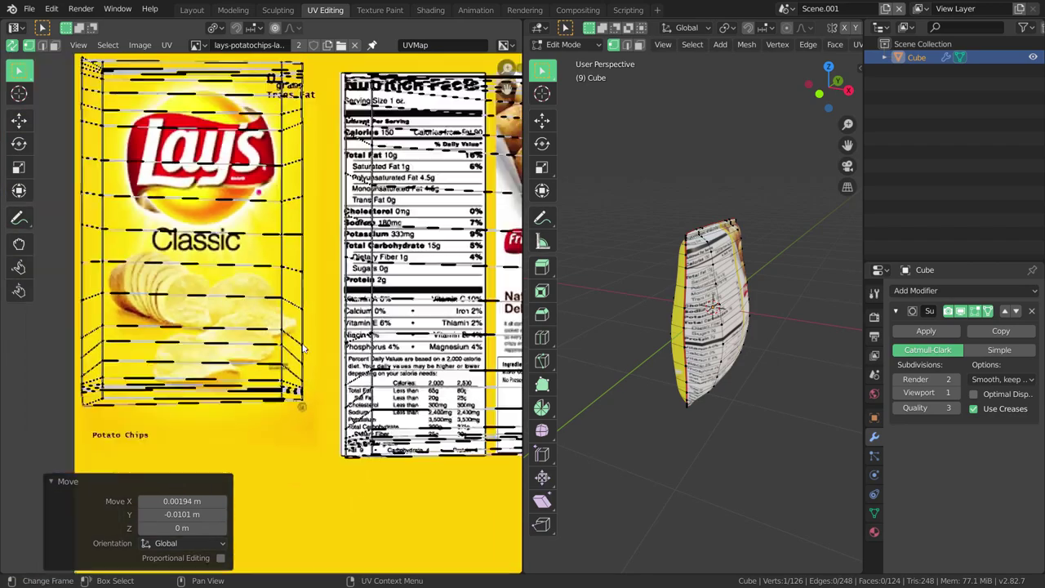
{"action": "scroll", "coordinate": [327, 362], "scroll_direction": "up", "scroll_amount": 1}
{"action": "scroll", "coordinate": [320, 360], "scroll_direction": "up", "scroll_amount": 1}
{"action": "scroll", "coordinate": [315, 359], "scroll_direction": "up", "scroll_amount": 1}
{"action": "scroll", "coordinate": [315, 359], "scroll_direction": "down", "scroll_amount": 2}
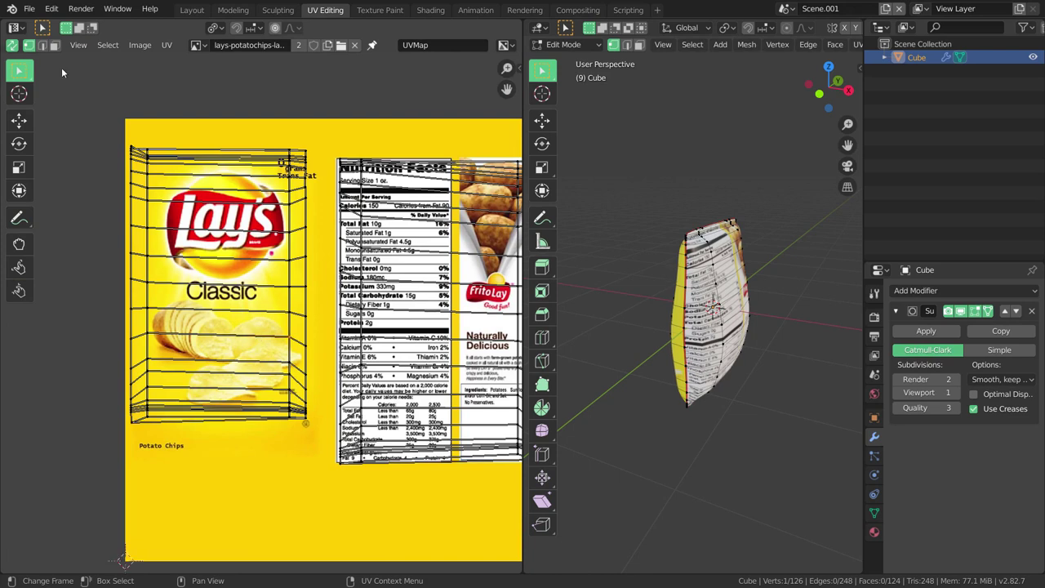
Step: Scale the front Lay's UV island to 1.137 along X and shift it 0.0197 right
{"action": "key", "text": "l"}
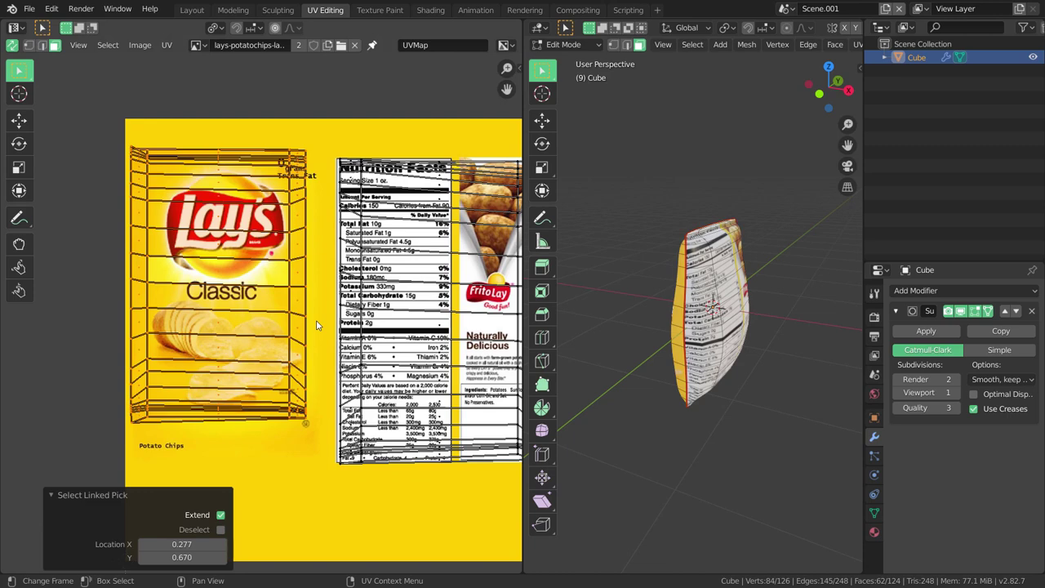
{"action": "key", "text": "s"}
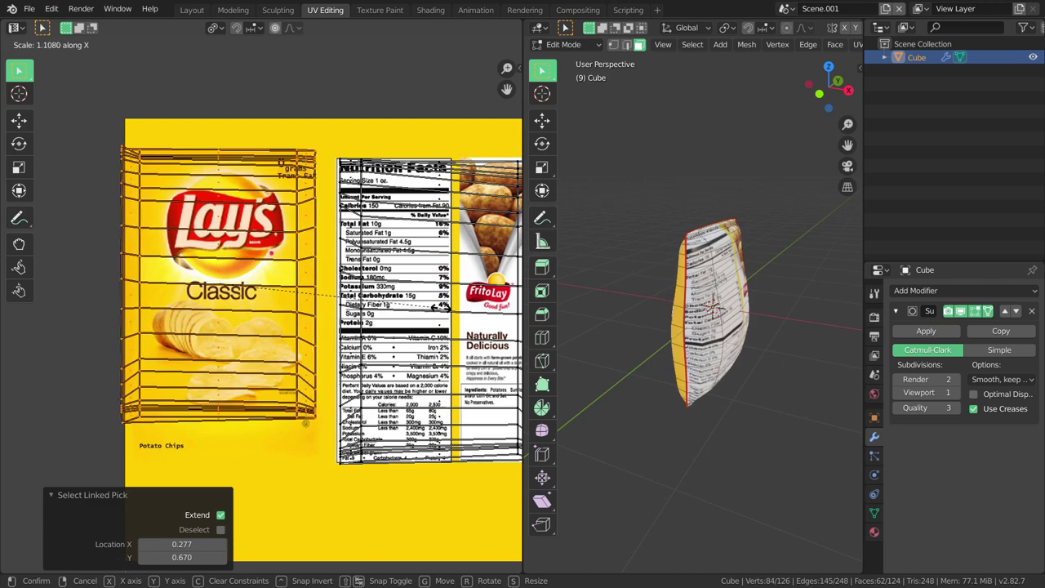
{"action": "left_click", "coordinate": [467, 308]}
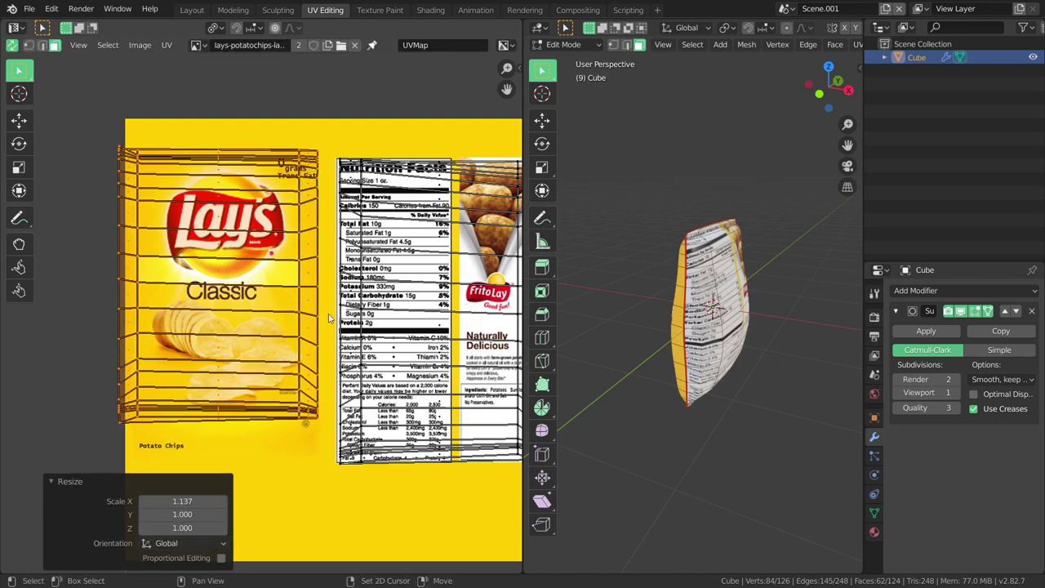
{"action": "key", "text": "g"}
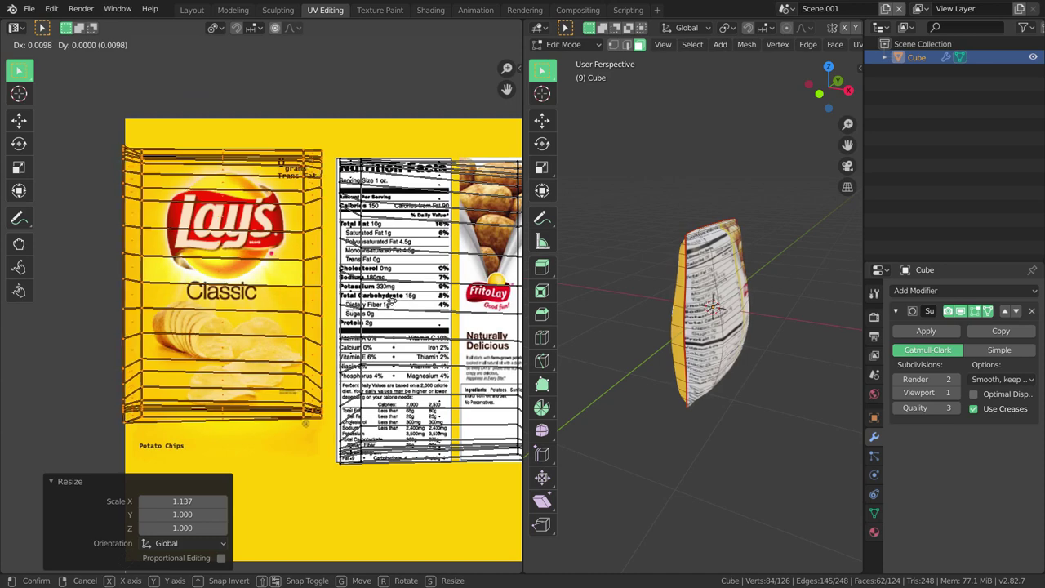
{"action": "left_click", "coordinate": [441, 298]}
{"action": "mouse_move", "coordinate": [711, 310]}
{"action": "middle_mouse_down"}
{"action": "mouse_move", "coordinate": [667, 329]}
{"action": "mouse_move", "coordinate": [701, 320]}
{"action": "mouse_move", "coordinate": [689, 317]}
{"action": "mouse_move", "coordinate": [734, 319]}
{"action": "middle_mouse_up"}
{"action": "key", "text": "alt+a"}
{"action": "scroll", "coordinate": [694, 311], "scroll_direction": "up", "scroll_amount": 5}
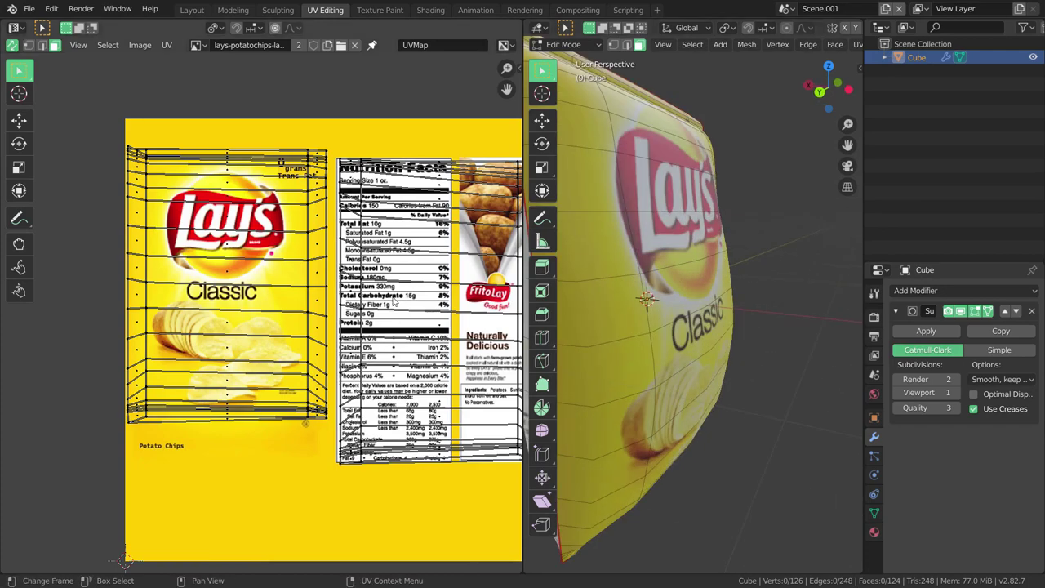
{"action": "scroll", "coordinate": [261, 302], "scroll_direction": "down", "scroll_amount": 3}
{"action": "middle_click_drag", "start_coordinate": [341, 285], "coordinate": [267, 281]}
{"action": "scroll", "coordinate": [300, 281], "scroll_direction": "up", "scroll_amount": 2}
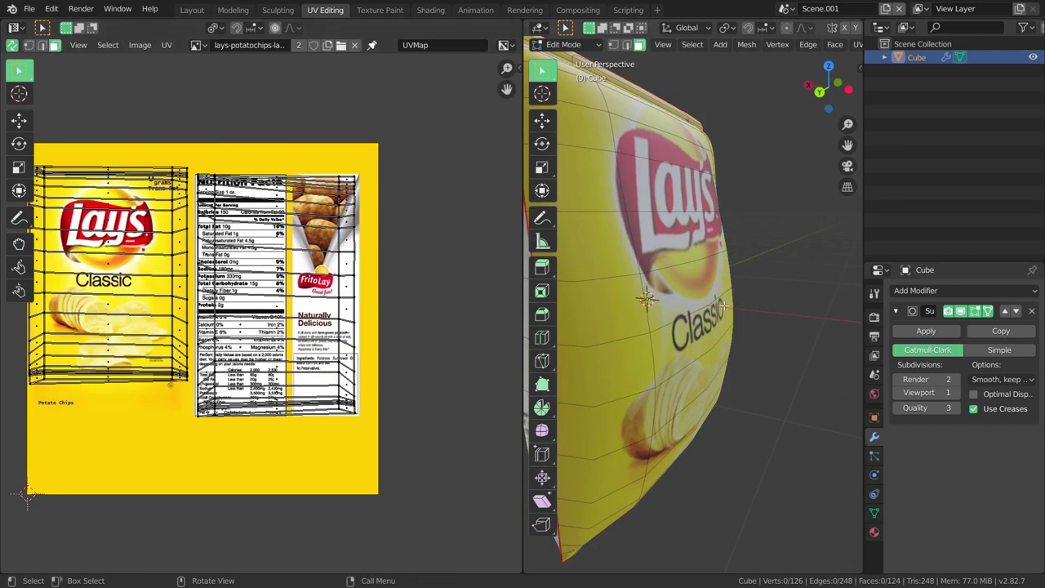
{"action": "mouse_move", "coordinate": [670, 314]}
{"action": "middle_mouse_down"}
{"action": "mouse_move", "coordinate": [624, 310]}
{"action": "mouse_move", "coordinate": [735, 294]}
{"action": "mouse_move", "coordinate": [708, 295]}
{"action": "mouse_move", "coordinate": [791, 326]}
{"action": "mouse_move", "coordinate": [732, 212]}
{"action": "mouse_move", "coordinate": [731, 276]}
{"action": "mouse_move", "coordinate": [568, 267]}
{"action": "middle_mouse_up"}
{"action": "scroll", "coordinate": [625, 311], "scroll_direction": "down", "scroll_amount": 2}
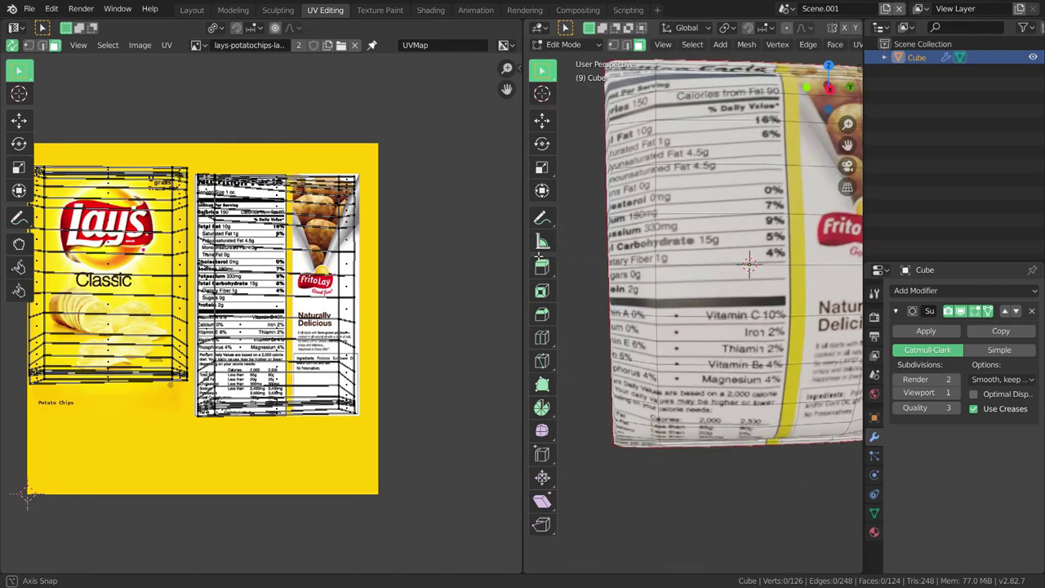
{"action": "scroll", "coordinate": [567, 267], "scroll_direction": "up", "scroll_amount": 3}
{"action": "mouse_move", "coordinate": [749, 265]}
{"action": "middle_mouse_down"}
{"action": "mouse_move", "coordinate": [711, 280]}
{"action": "mouse_move", "coordinate": [767, 282]}
{"action": "middle_mouse_up"}
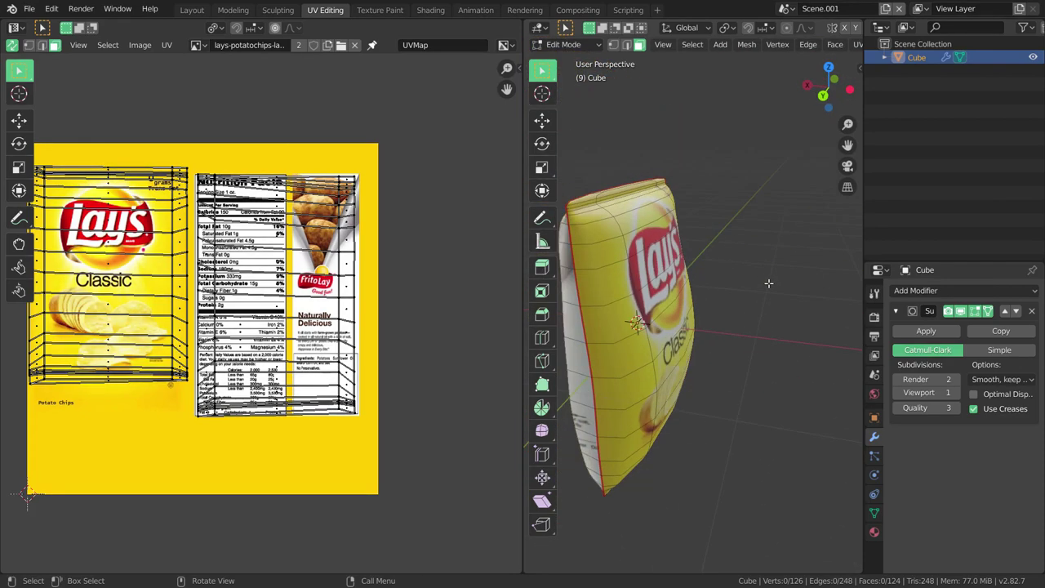
{"action": "middle_click_drag", "start_coordinate": [658, 255], "coordinate": [770, 294]}
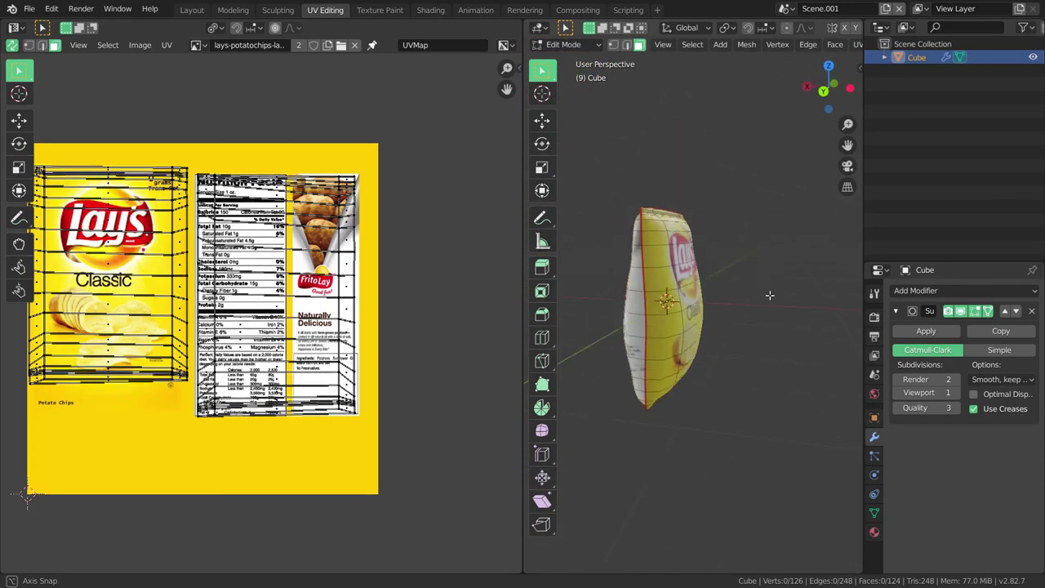